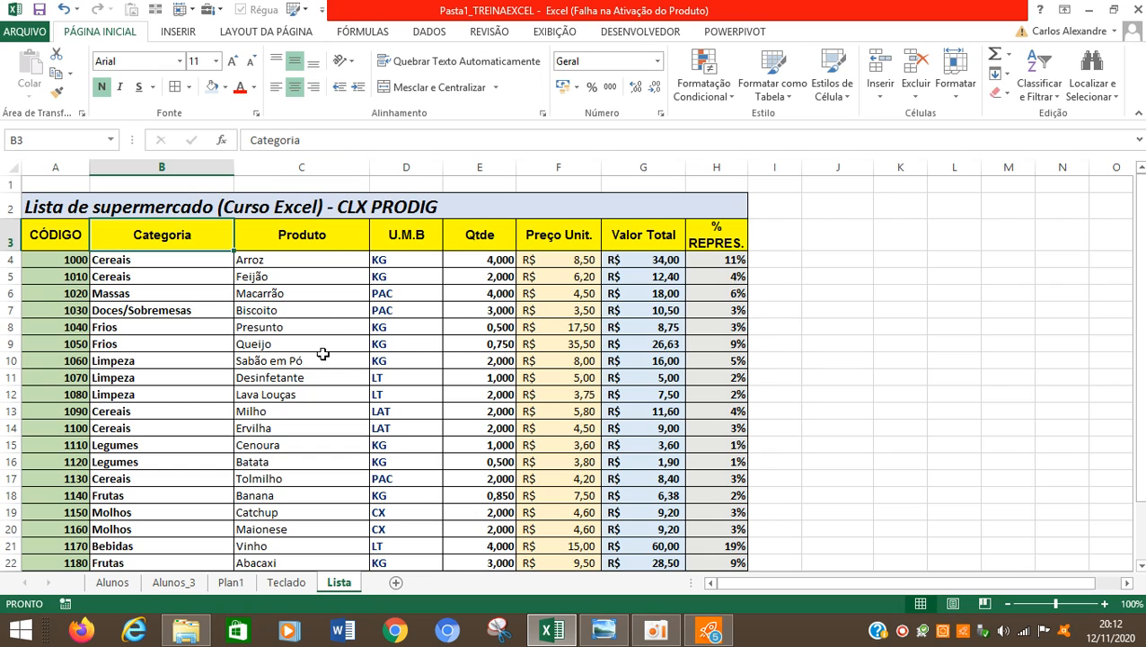
Examine the % REPRES. formula in H4 and the Valor Total sum in G24 that it divides by
left_click_drag(713, 260, 718, 277)
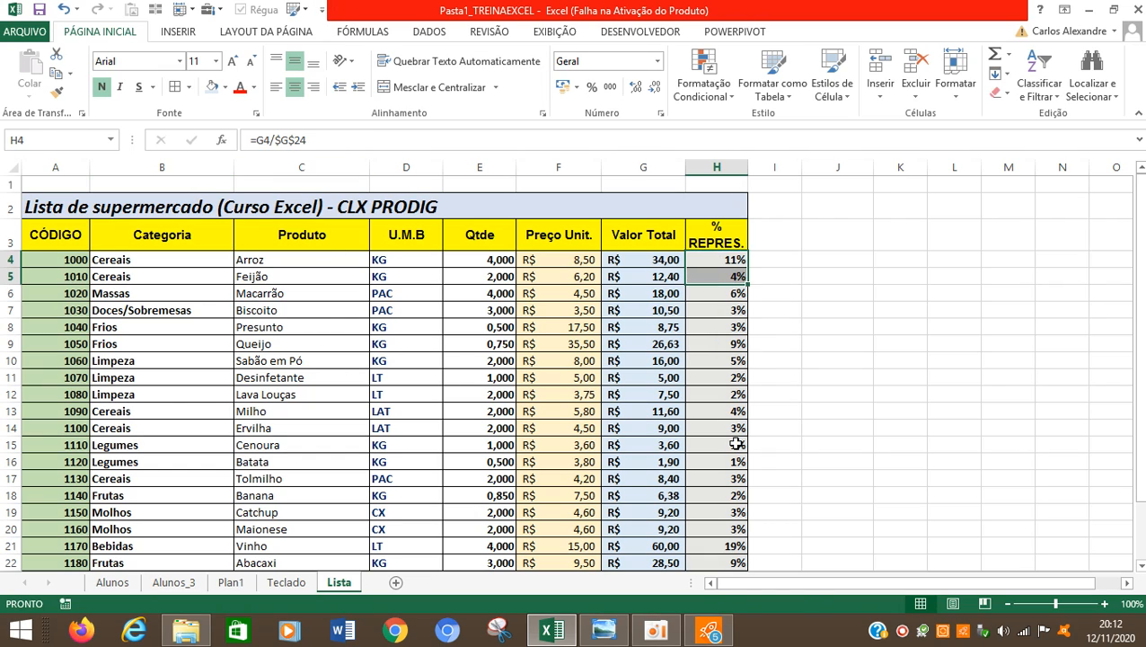
left_click_drag(735, 444, 735, 445)
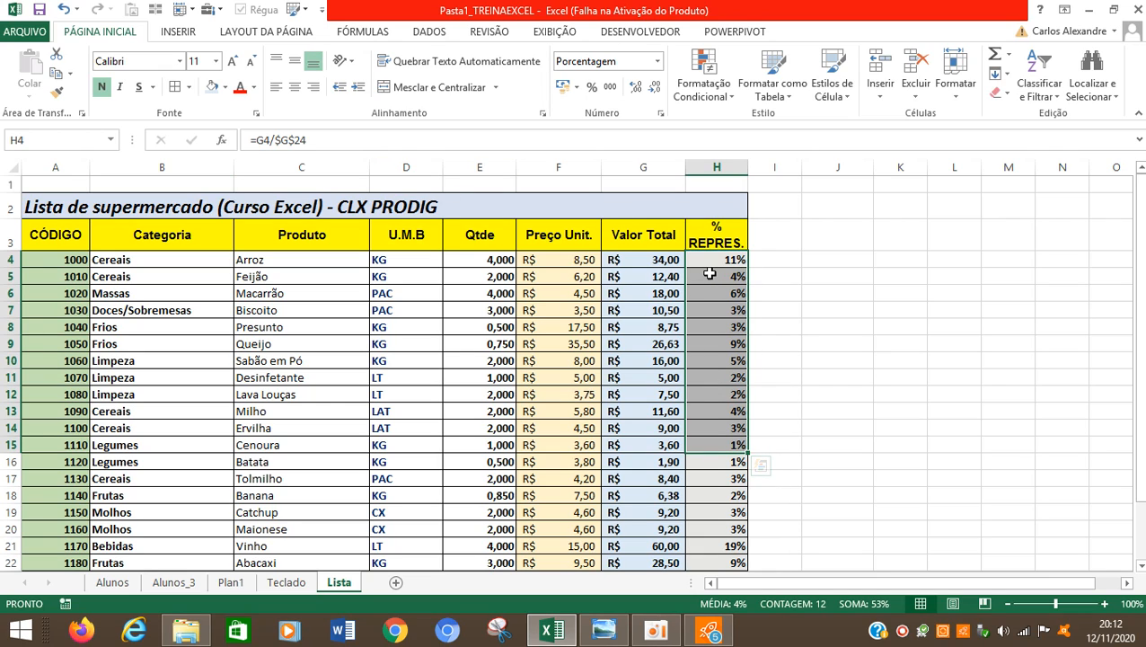
left_click_drag(709, 259, 711, 375)
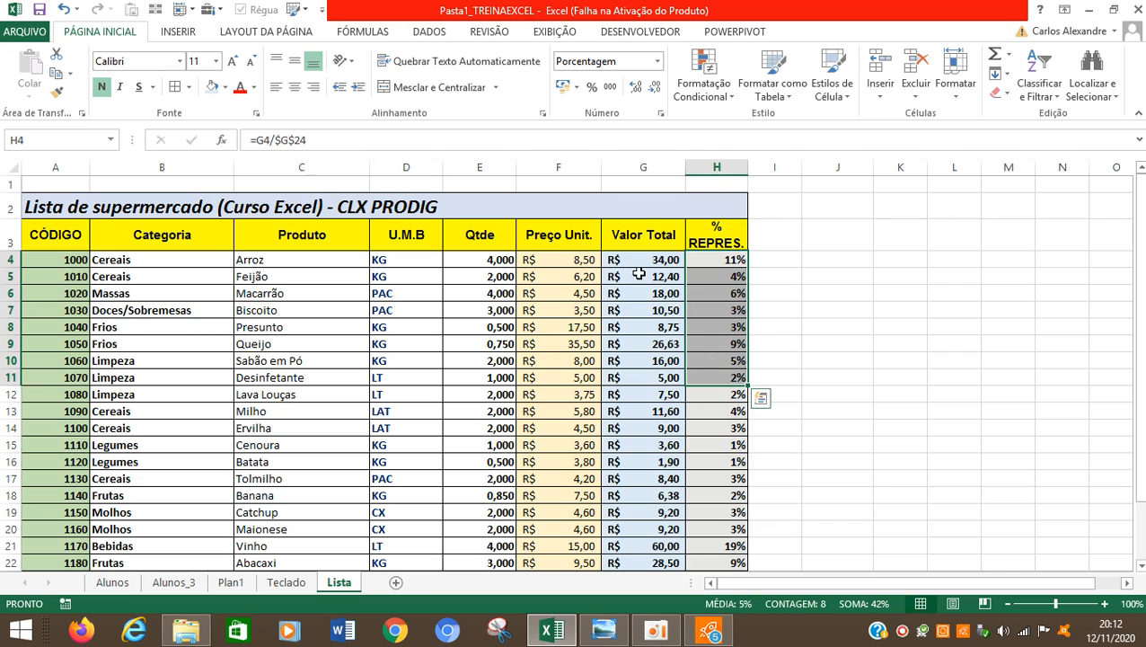
scroll(670, 352, "down", 1)
left_click(660, 473)
scroll(745, 463, "up", 1)
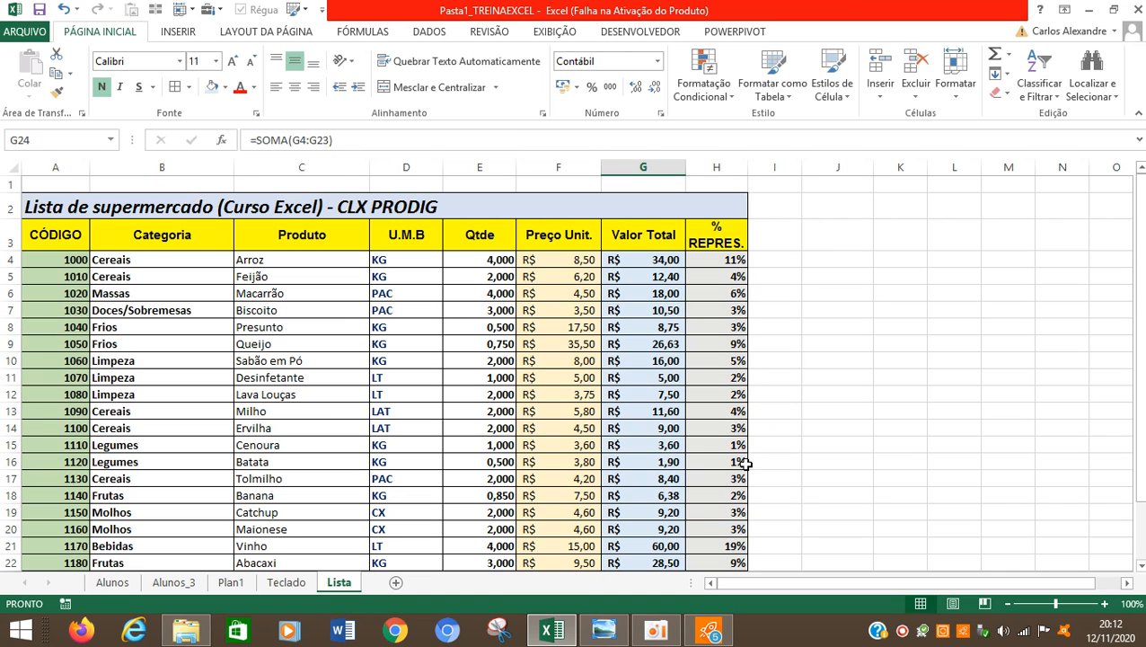
left_click(709, 261)
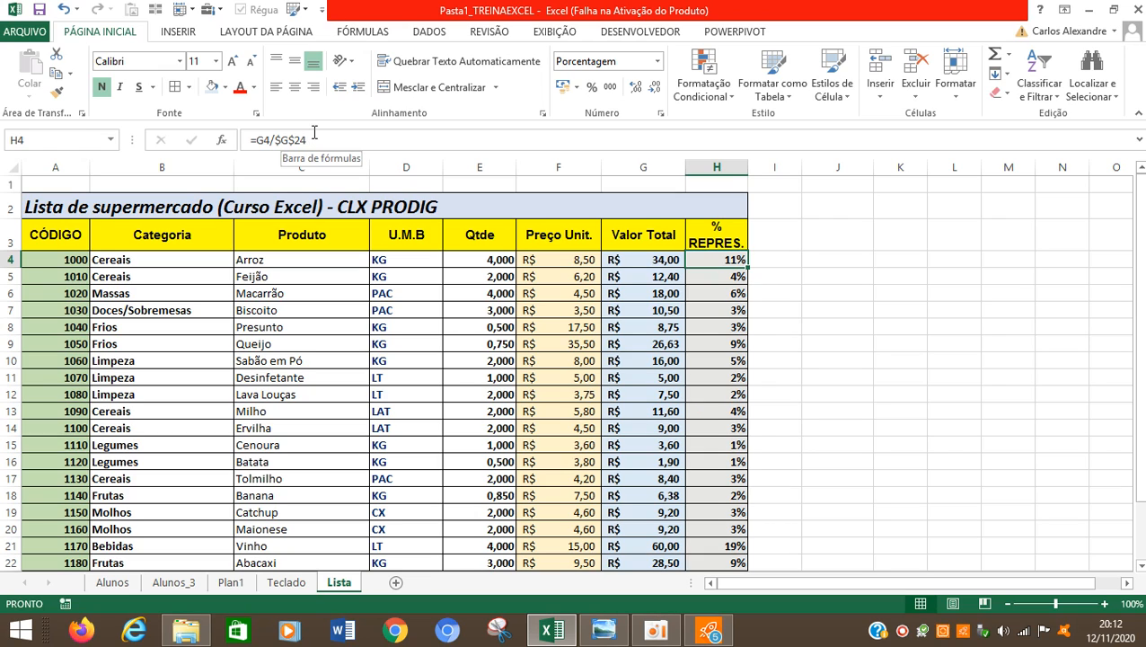
left_click_drag(678, 345, 682, 329)
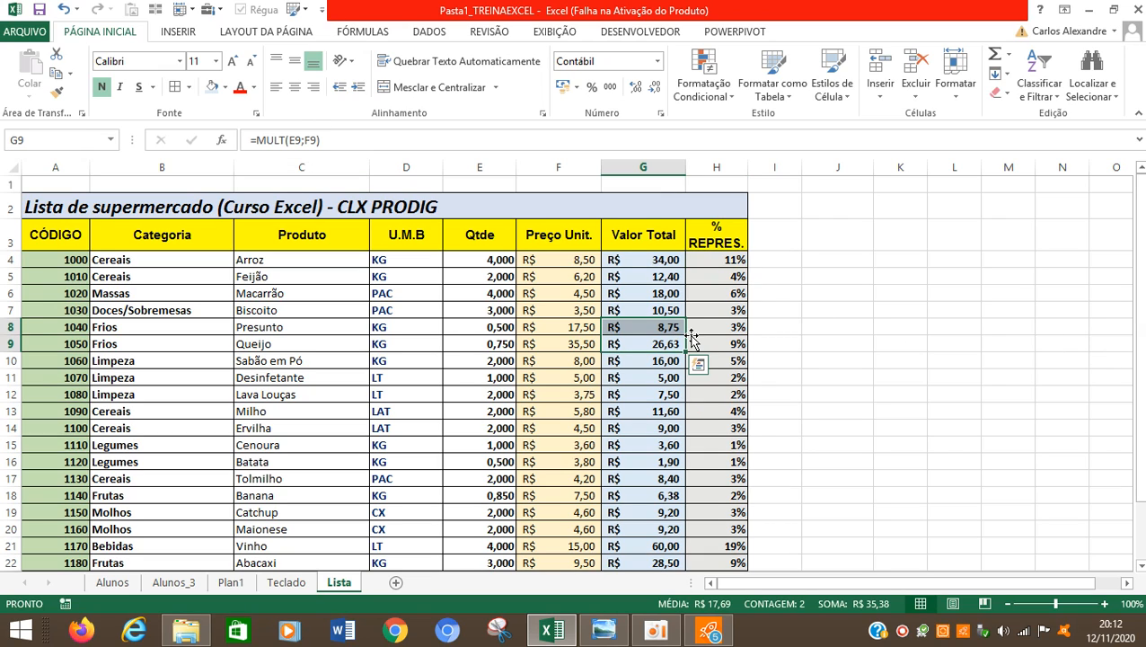
left_click(724, 262)
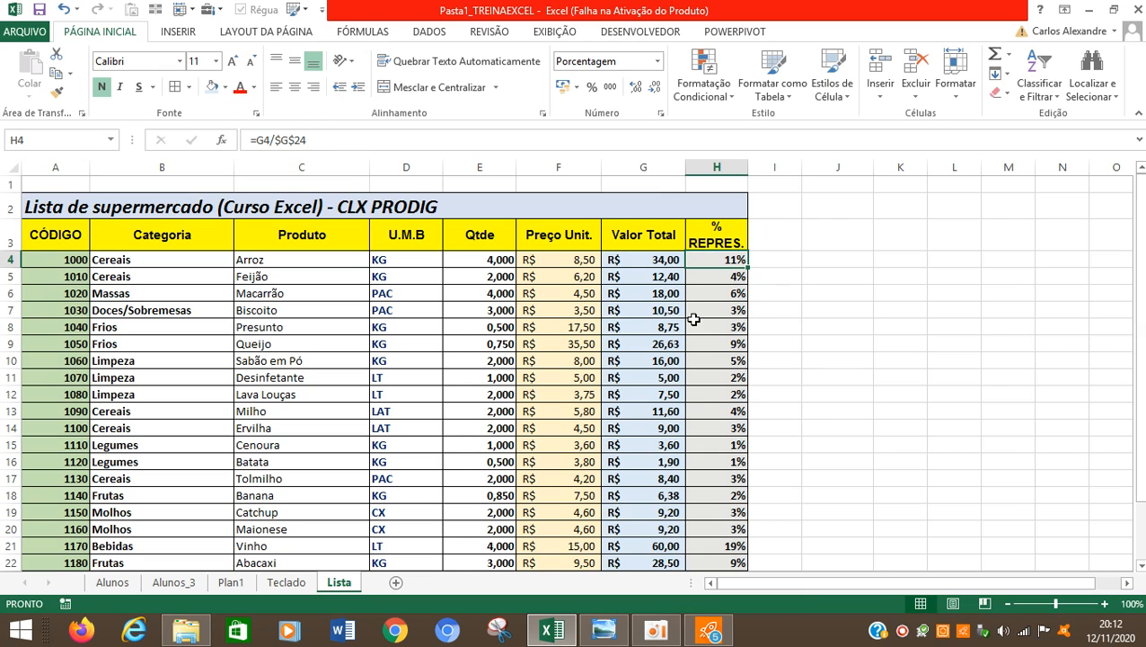
Compare the % REPRES. formulas in H4 and H6 and review the totals in row 24
left_click(904, 635)
left_click(902, 631)
scroll(688, 374, "down", 2)
left_click(668, 474)
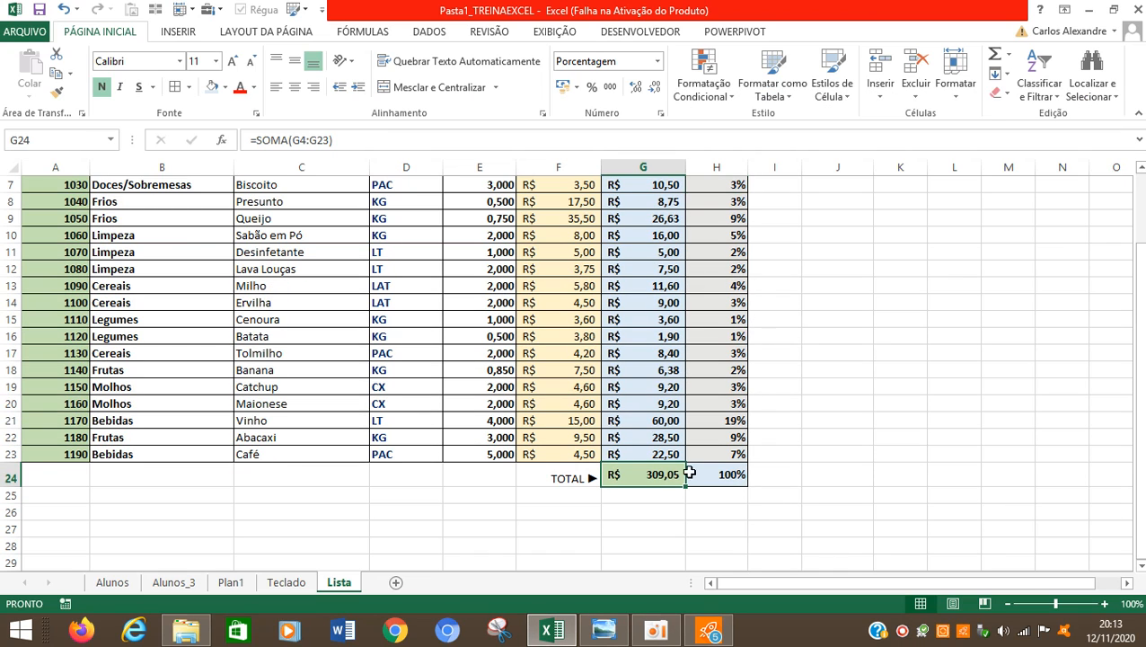
scroll(770, 314, "up", 2)
left_click(719, 259)
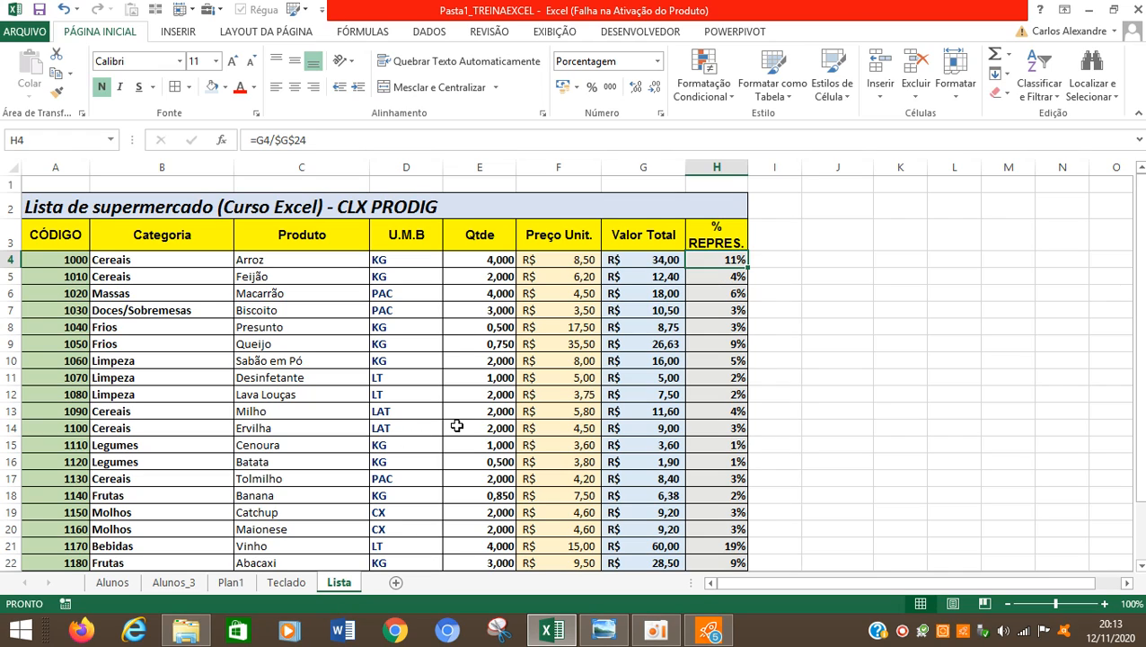
left_click(724, 291)
left_click(320, 140)
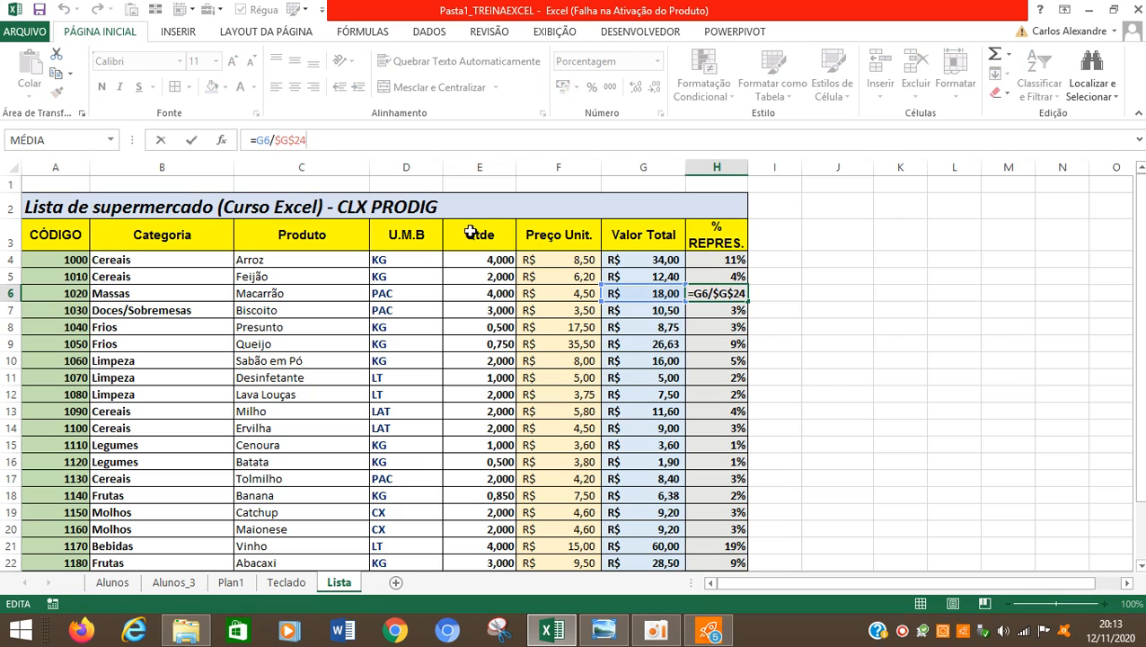
key("Return")
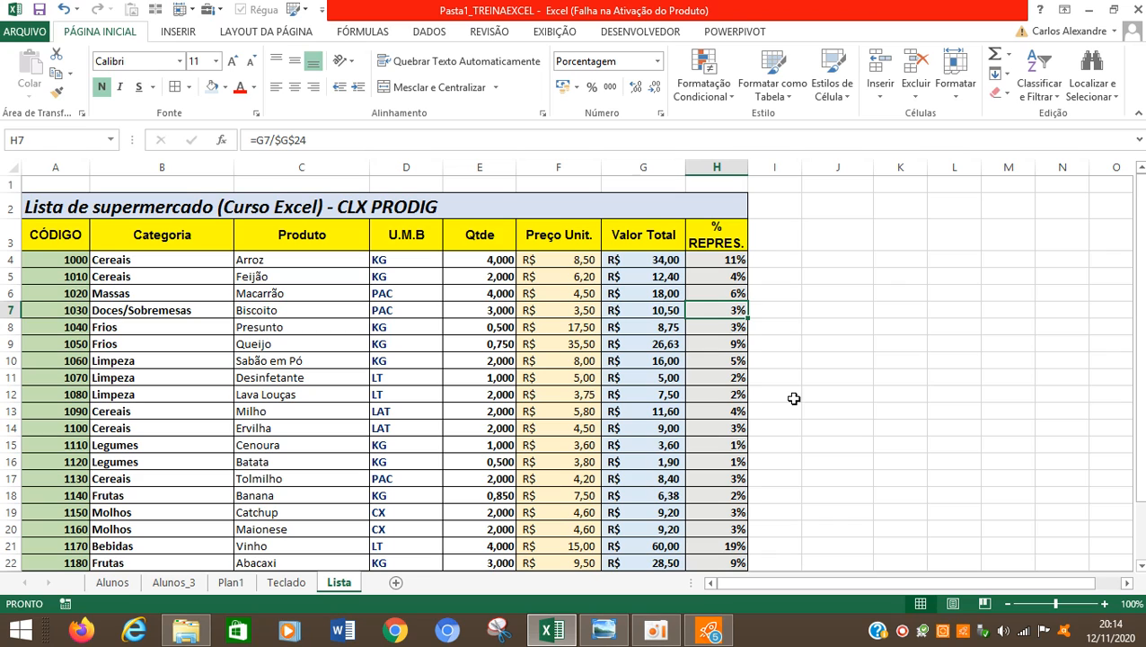
scroll(733, 377, "down", 2)
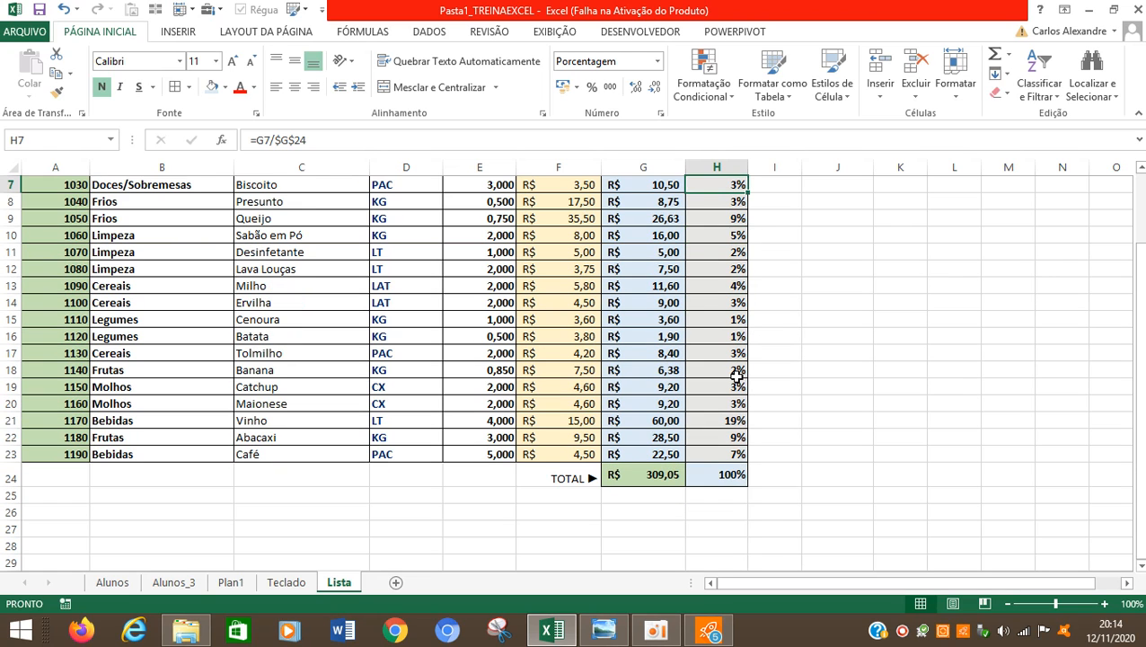
scroll(732, 477, "up", 2)
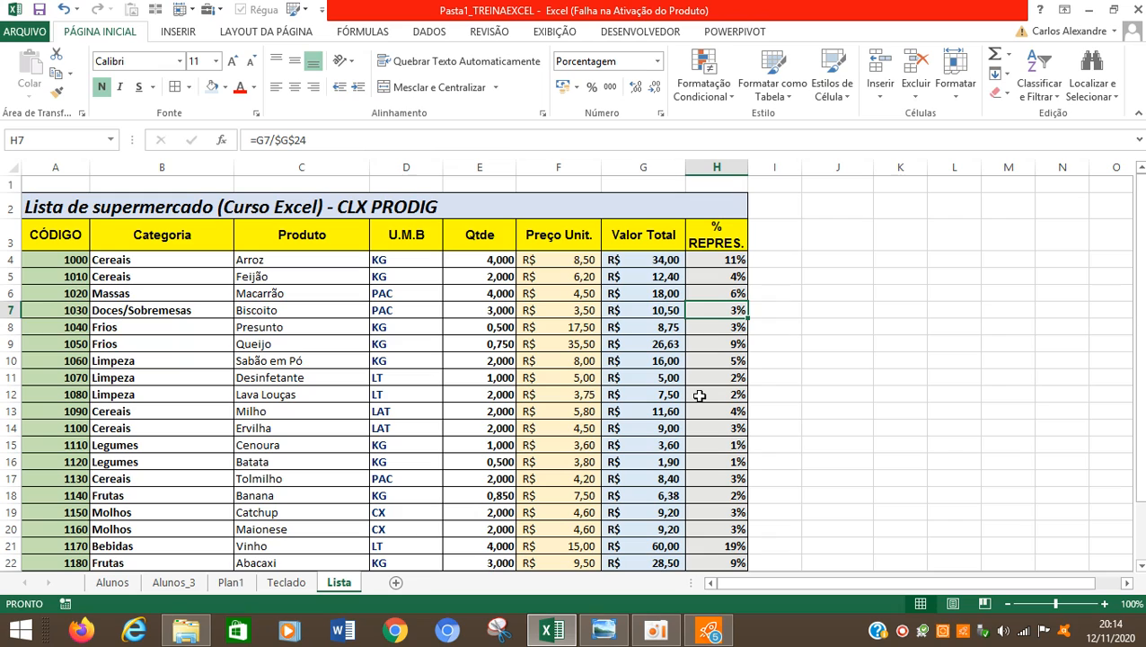
Examine the Preço Unit. and Valor Total columns of the supermarket list down to the total row
left_click_drag(576, 275, 562, 518)
left_click(562, 514)
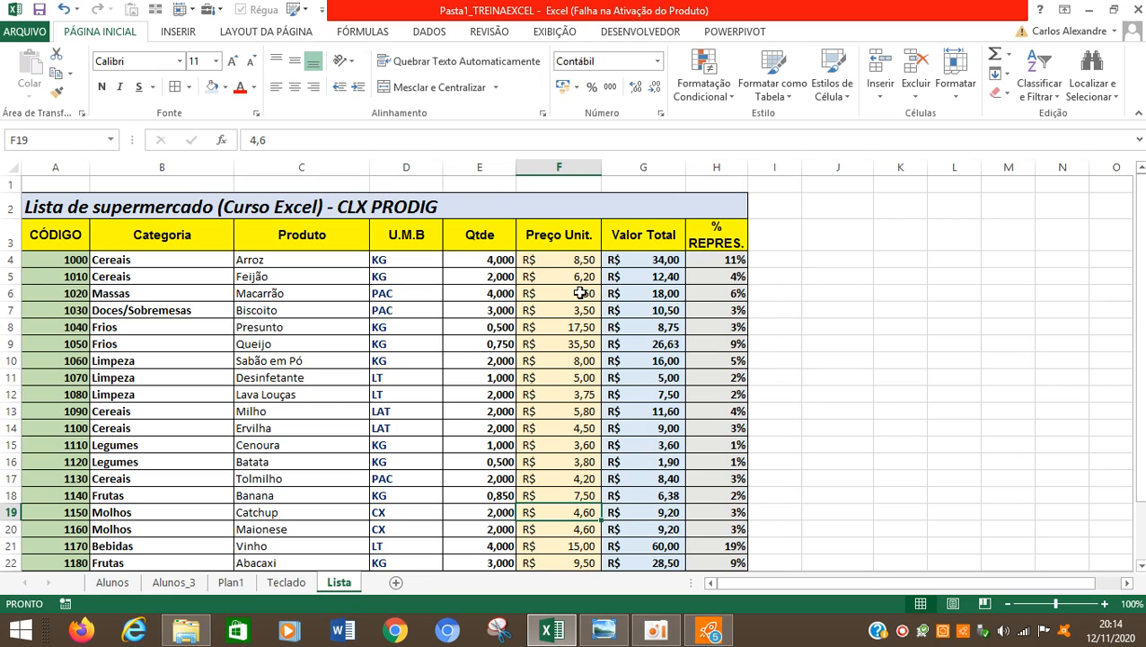
left_click(719, 187)
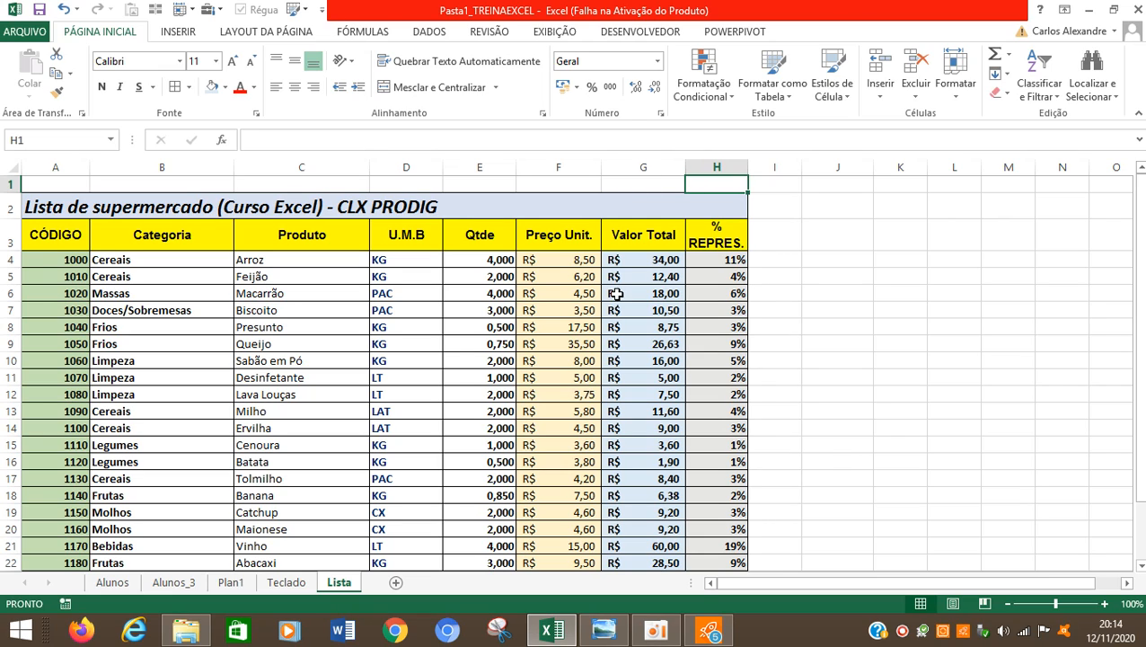
left_click_drag(652, 261, 675, 411)
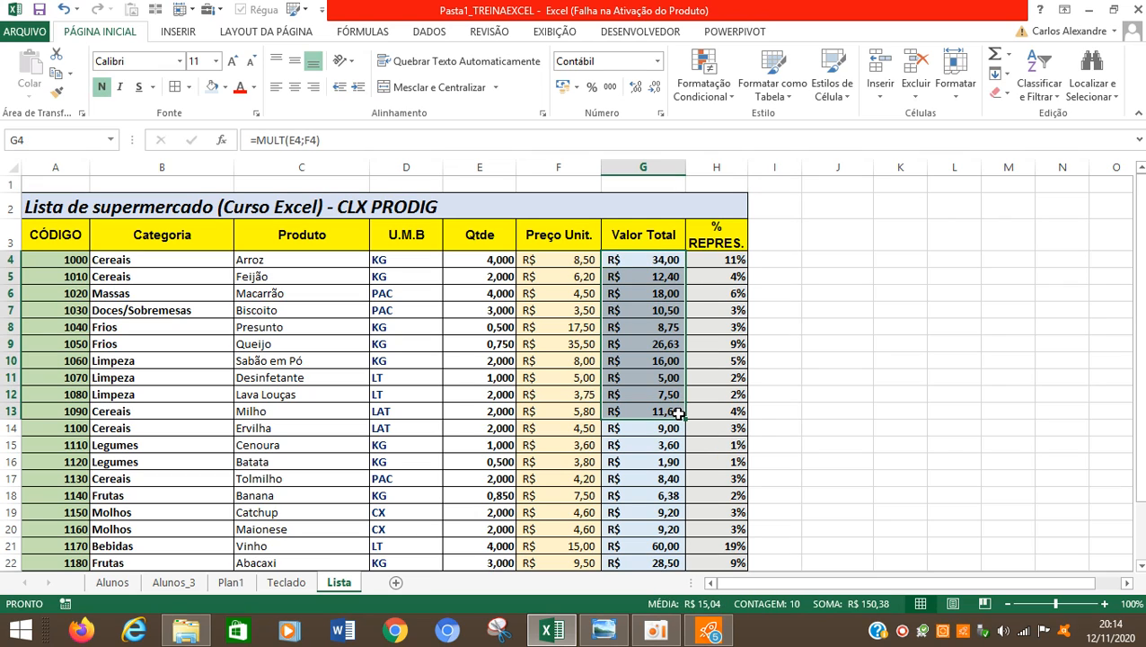
left_click(665, 314)
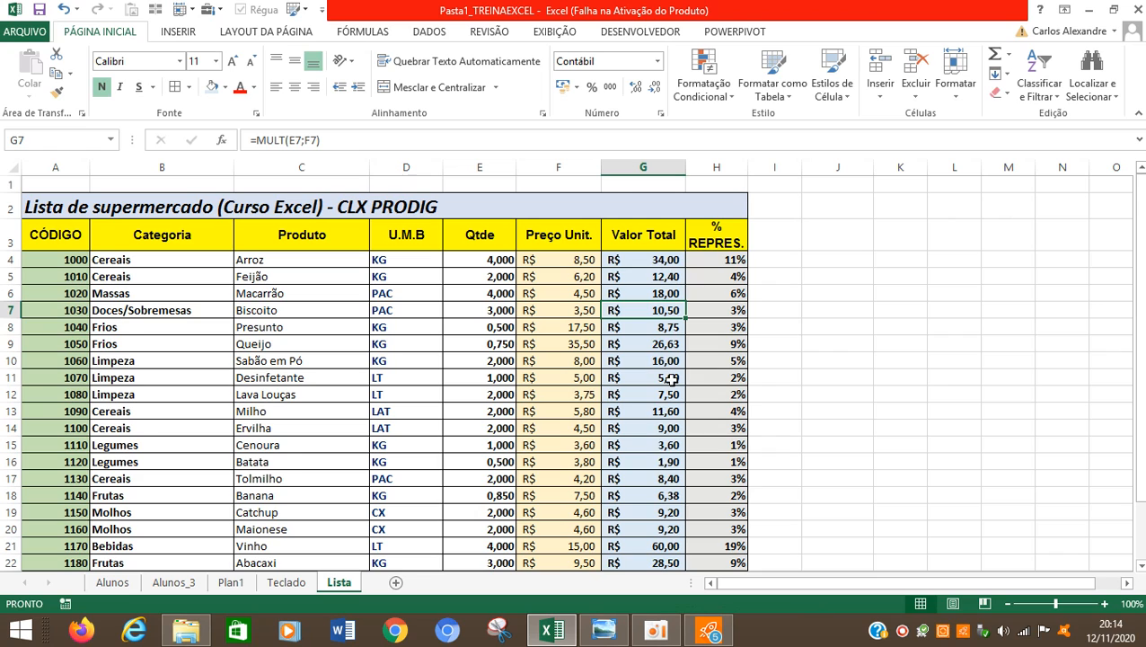
scroll(671, 379, "down", 2)
scroll(745, 399, "up", 2)
left_click(740, 260)
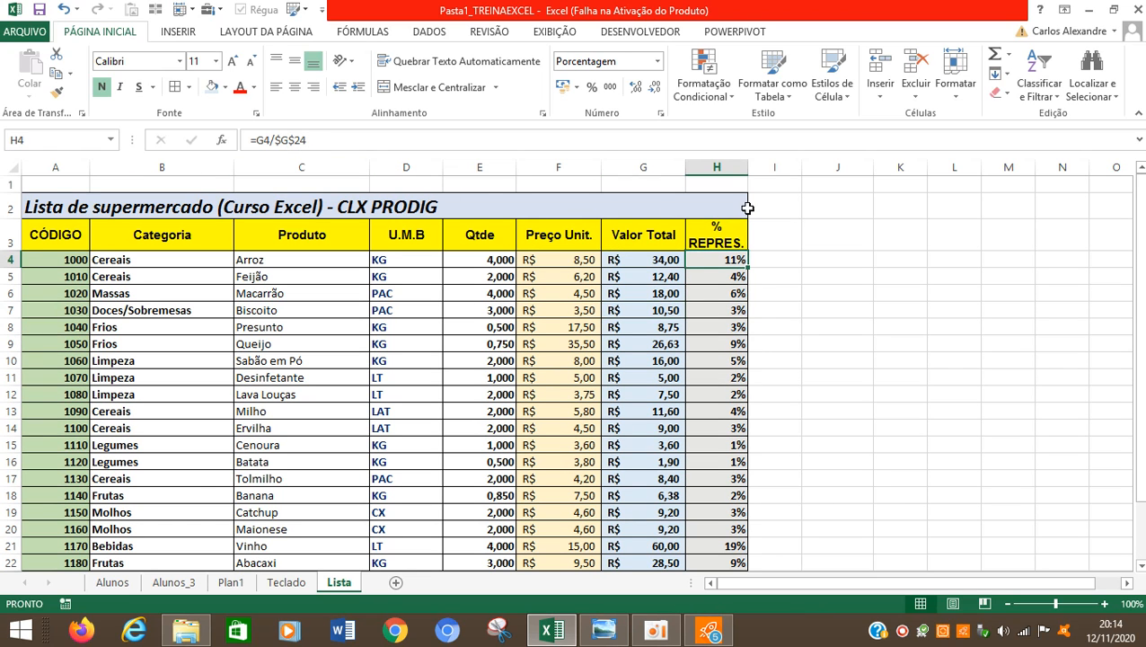
Examine the merged title in row 2 and the empty row 1 above it, up to cell H1
left_click(719, 183)
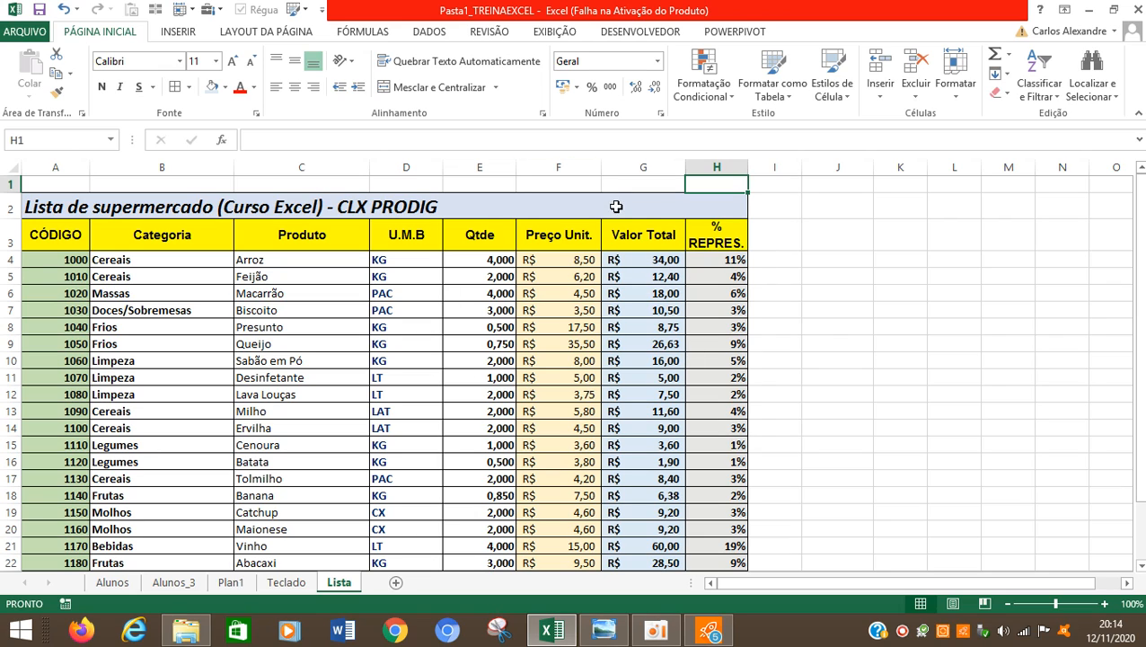
left_click(554, 206)
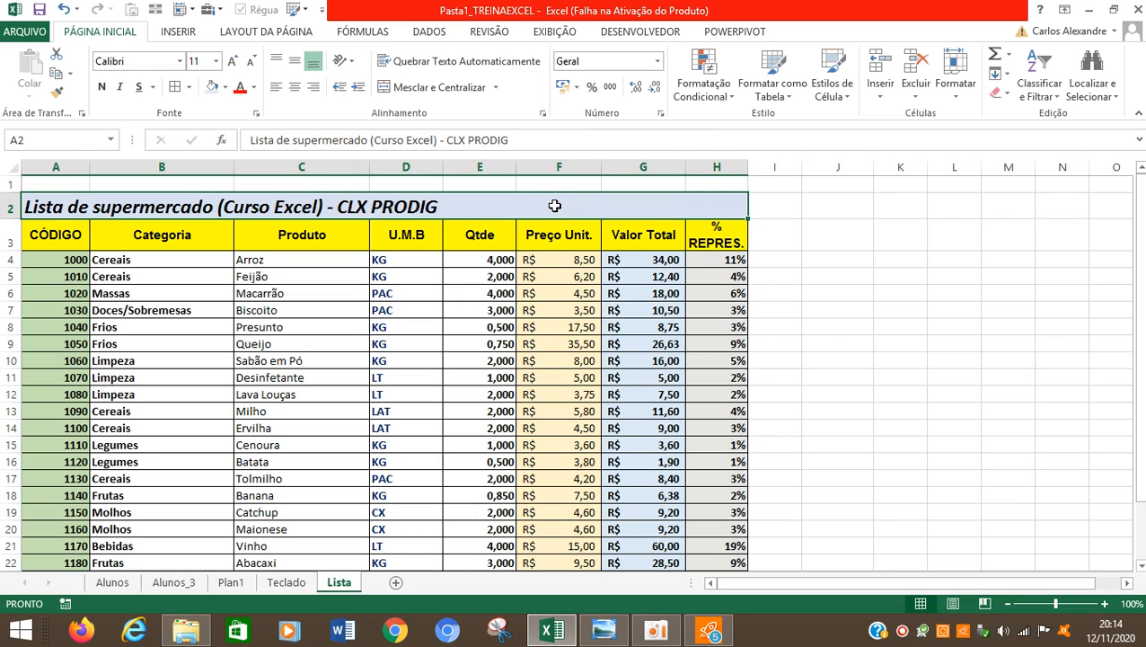
left_click(661, 225)
left_click(652, 214)
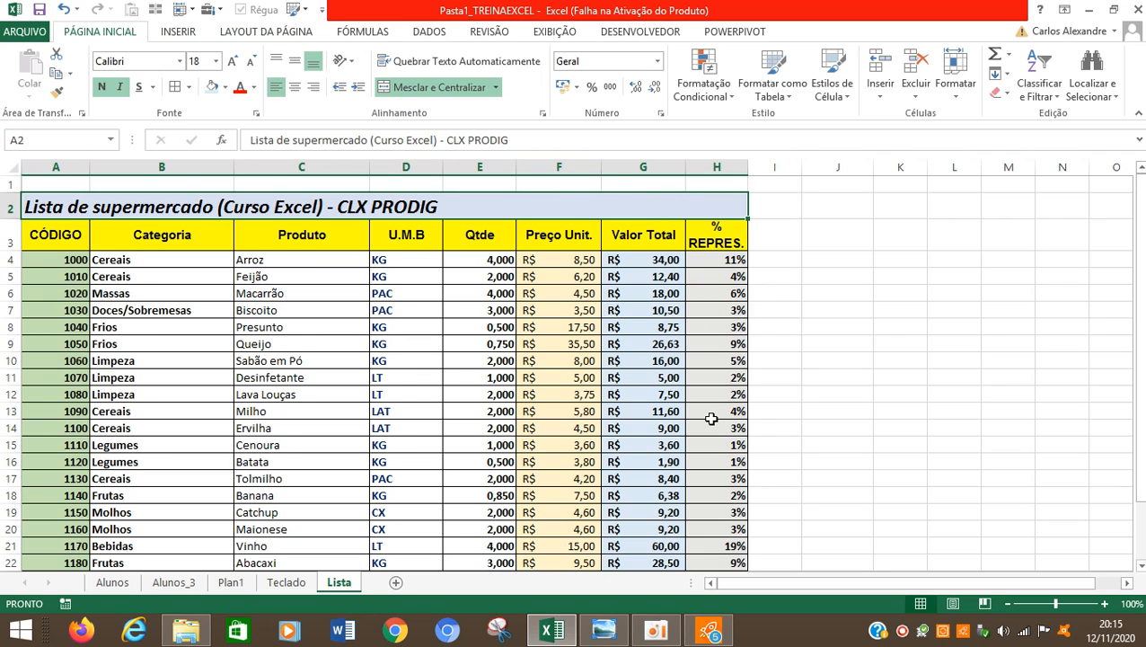
scroll(711, 413, "down", 2)
scroll(711, 413, "up", 2)
left_click(485, 257)
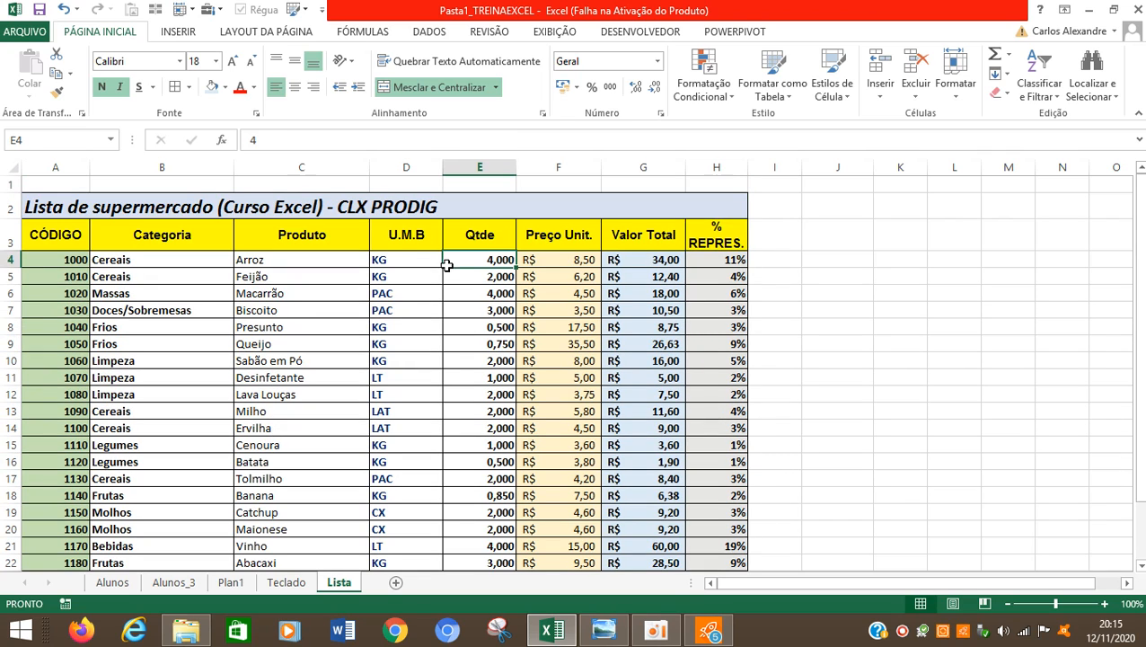
left_click(212, 201)
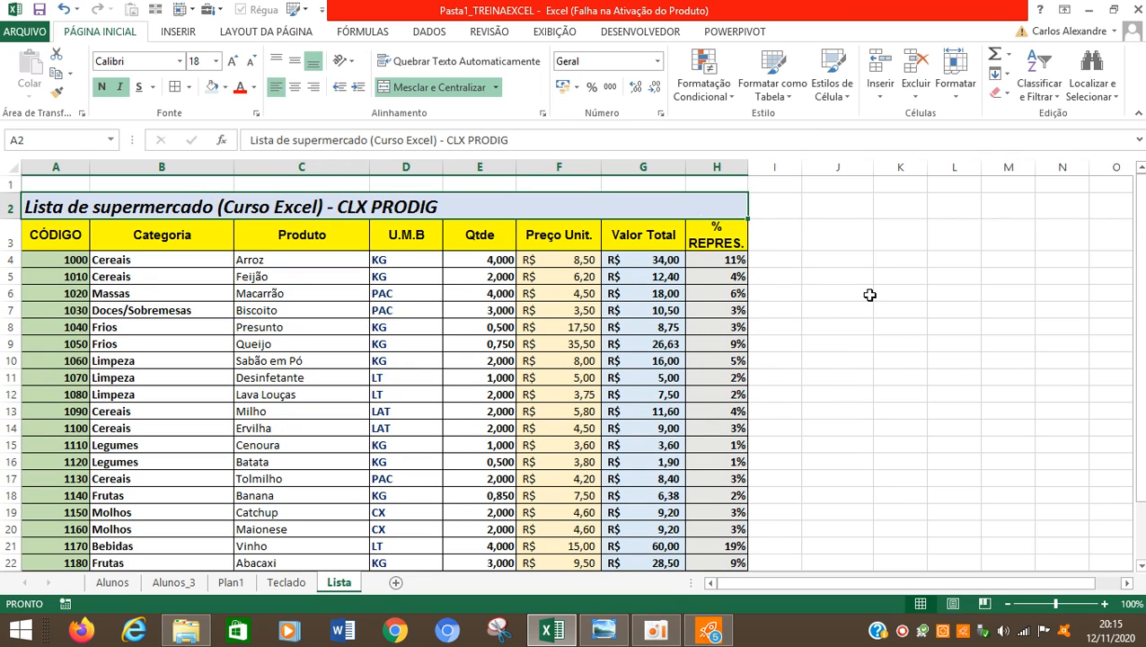
left_click(711, 184)
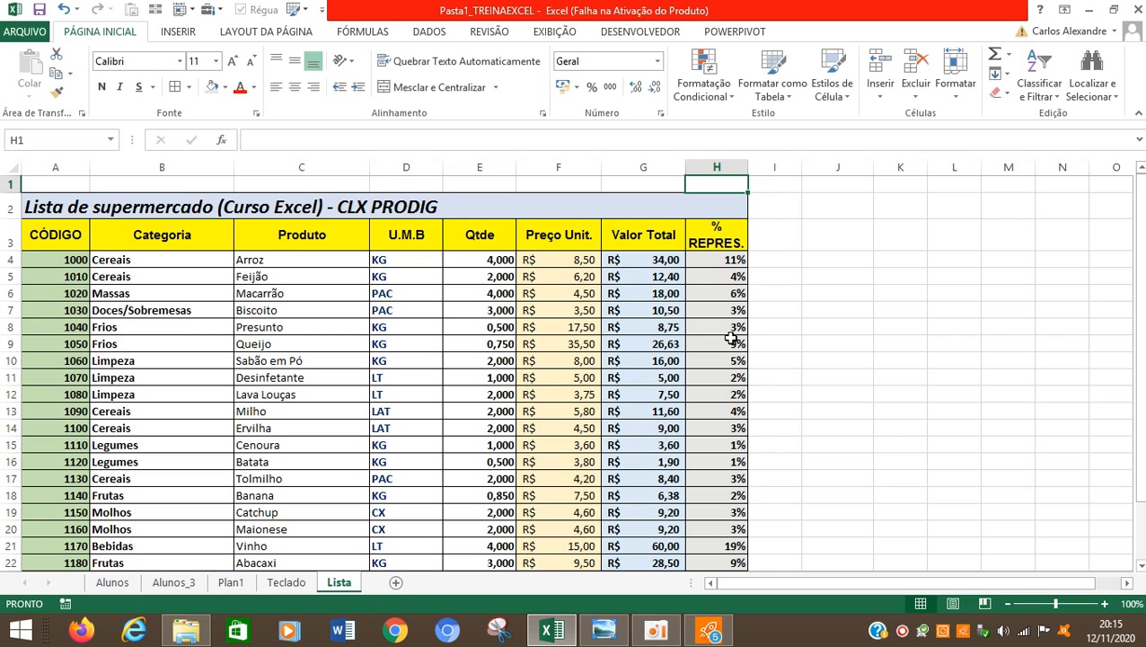
left_click(902, 629)
left_click(134, 205)
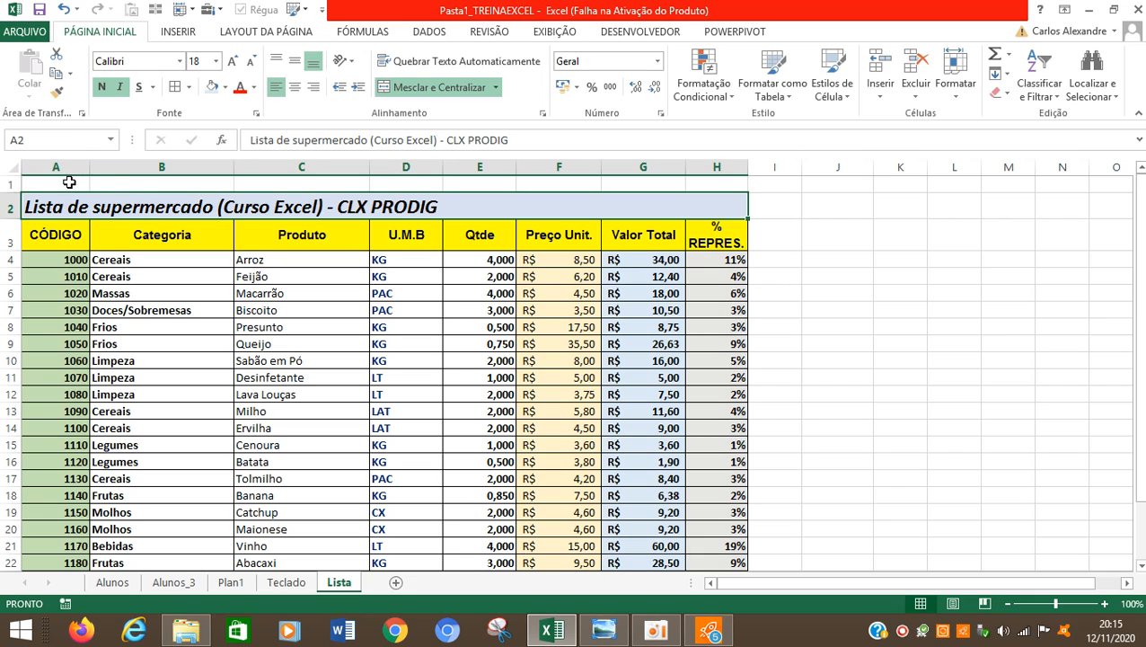
mouse_move(69, 182)
left_mouse_down()
mouse_move(392, 212)
mouse_move(674, 214)
mouse_move(701, 180)
left_mouse_up()
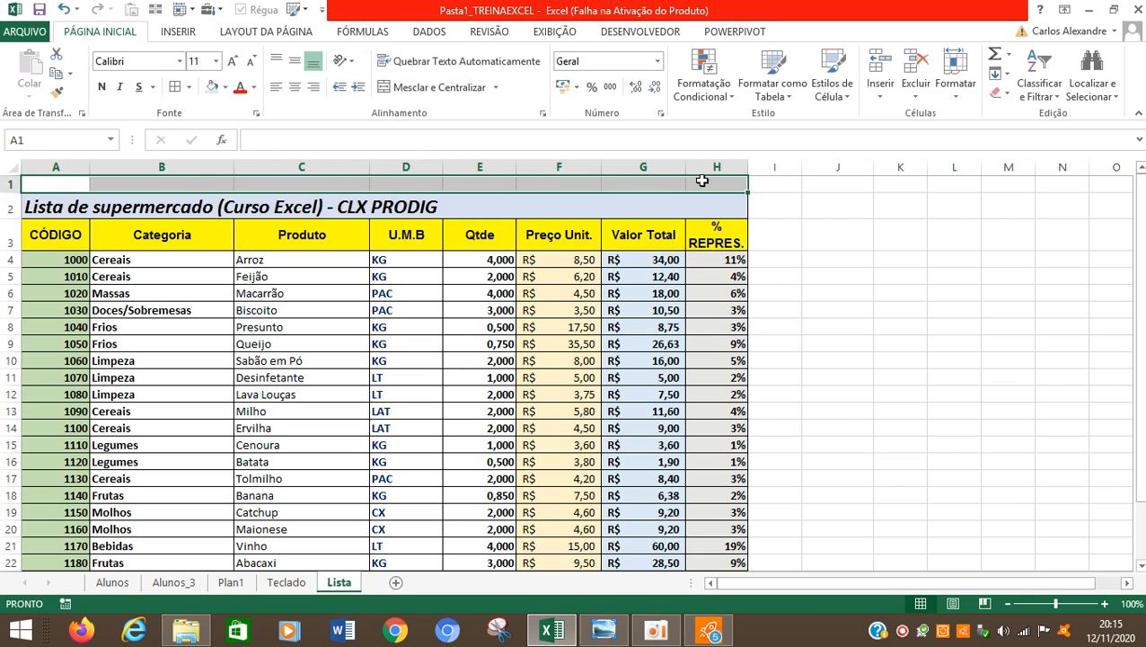
left_click(711, 187)
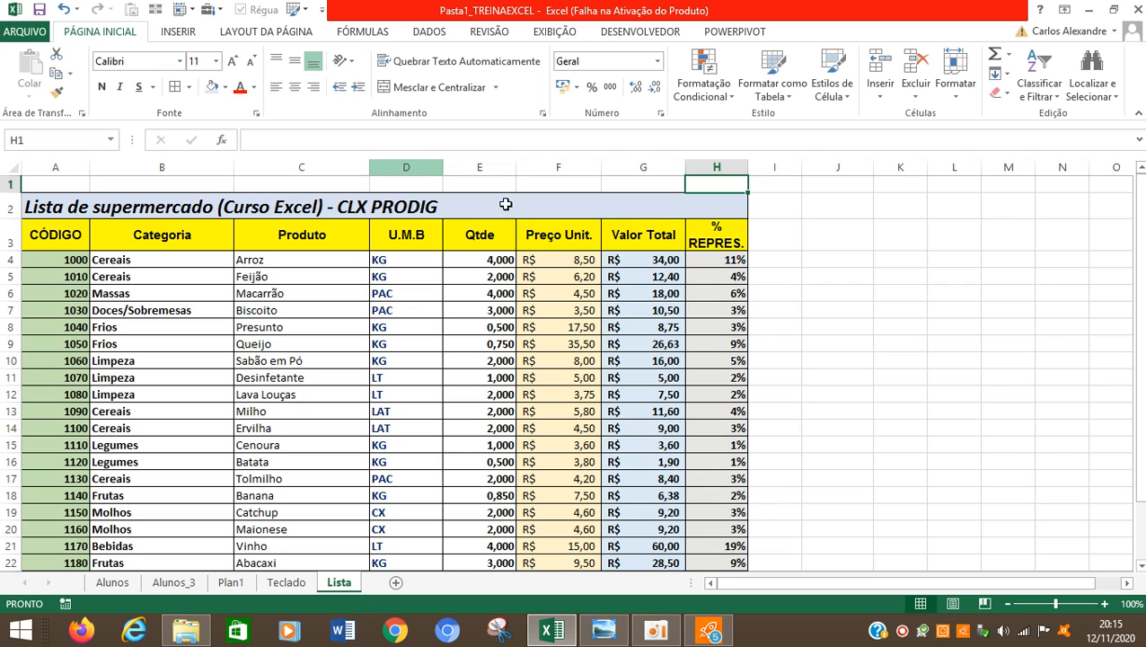
left_click(1007, 453)
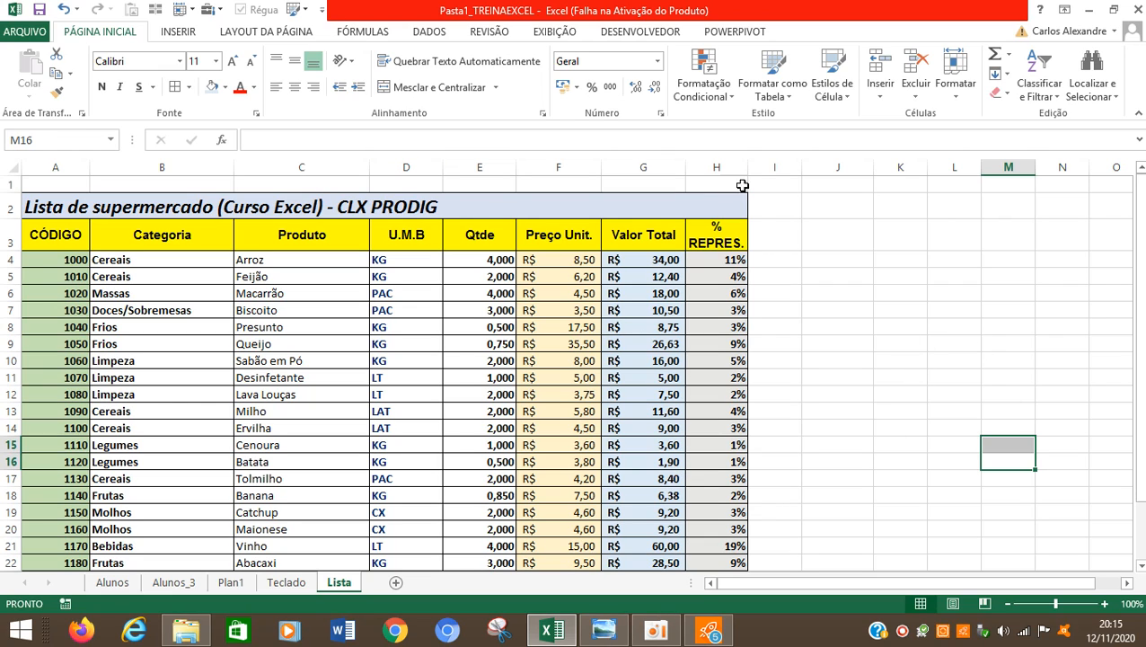
Apply all borders to cell H1 above the % REPRES. column
left_click(725, 184)
left_click(47, 135)
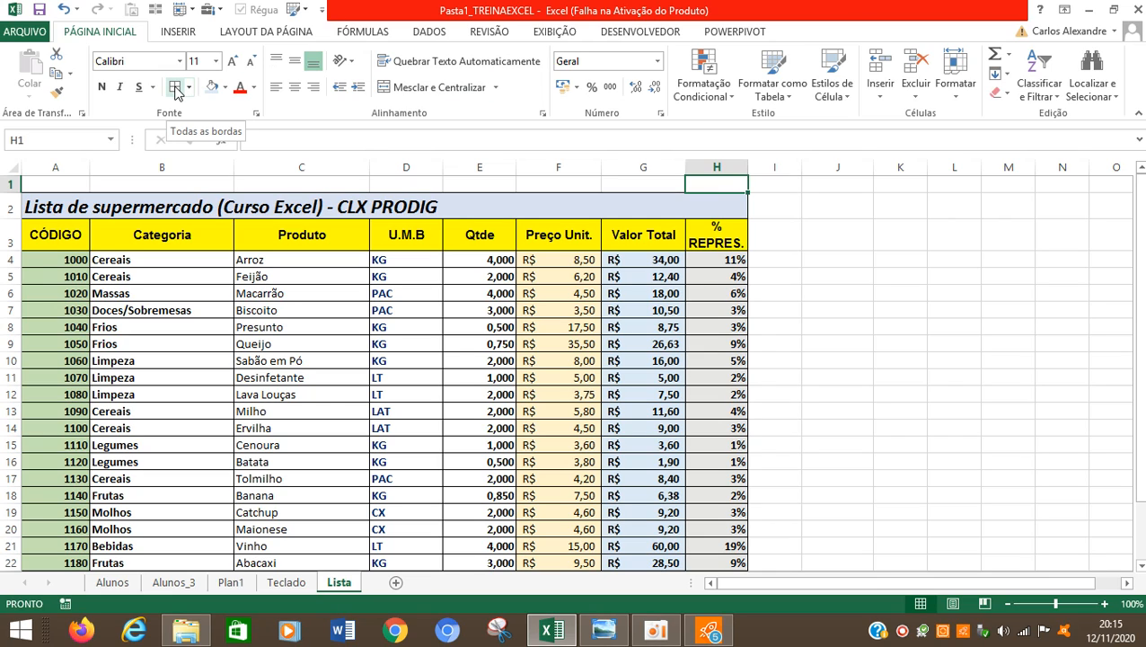
left_click(462, 308)
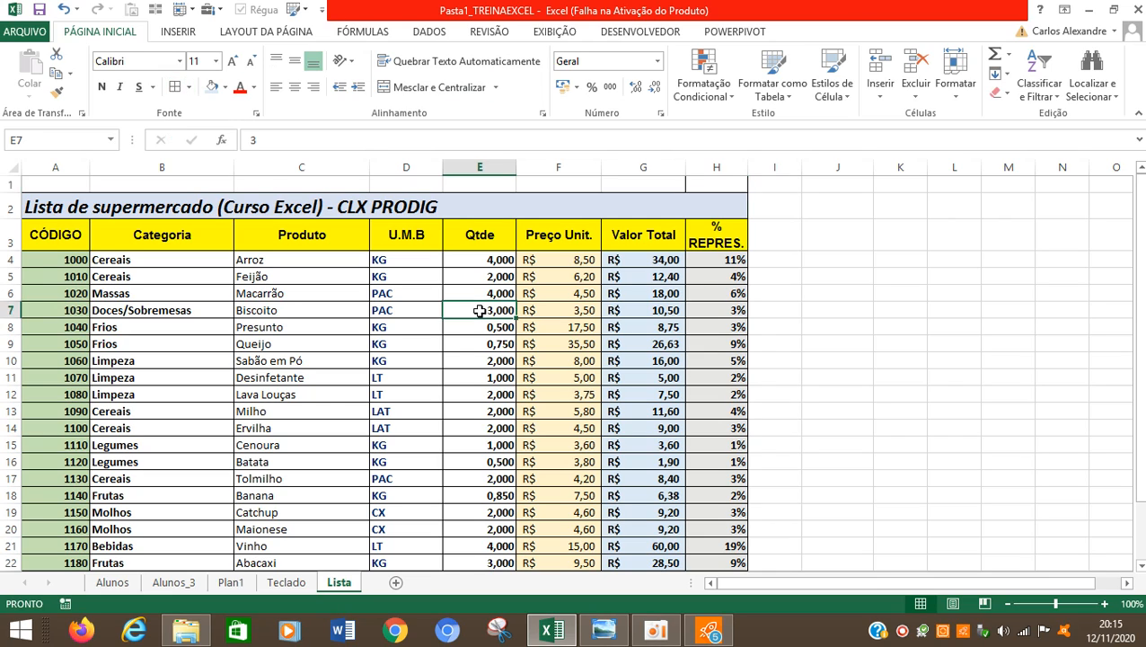
left_click(738, 186)
left_click(817, 259)
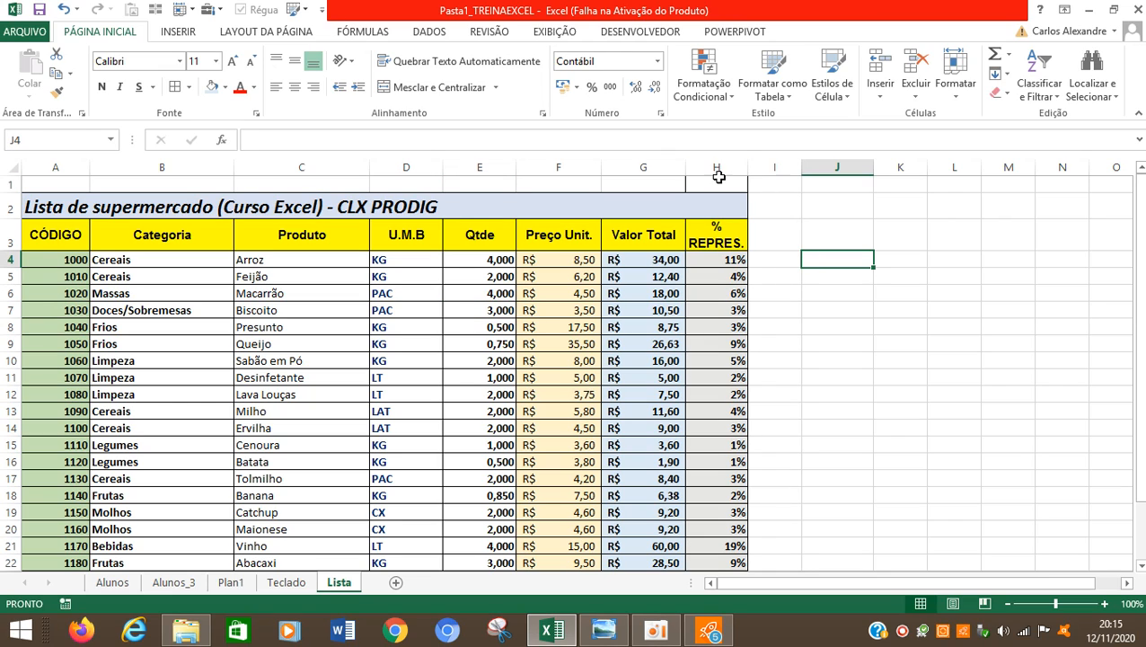
Insert a blank row above row 1 and reduce the new row's height
left_click(7, 182)
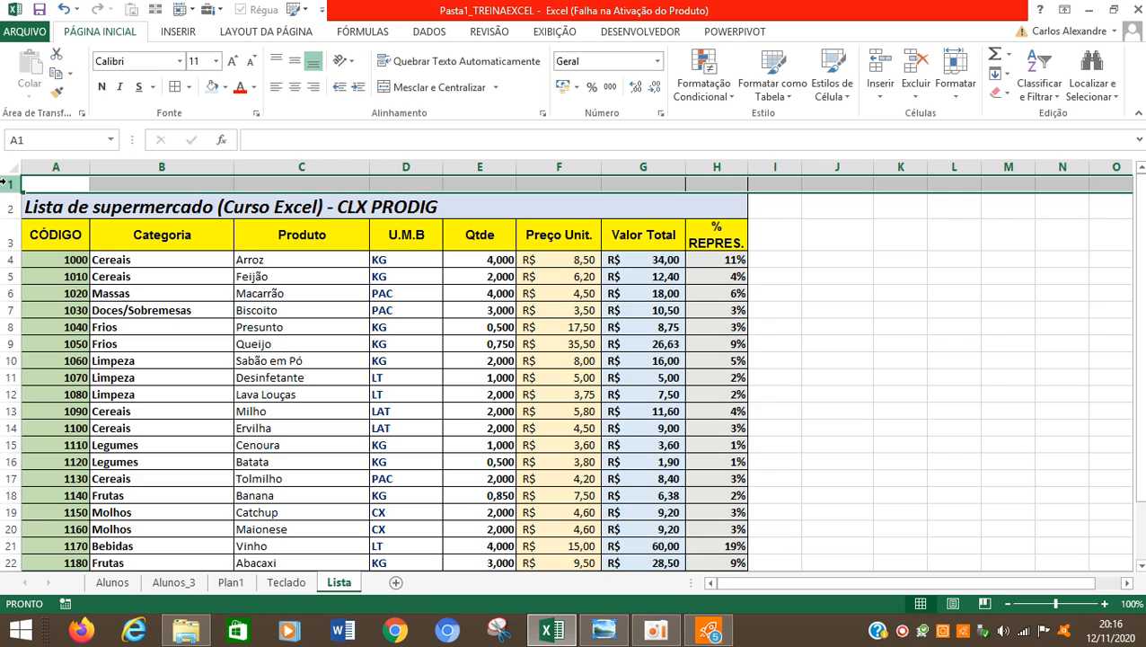
key("ctrl+plus")
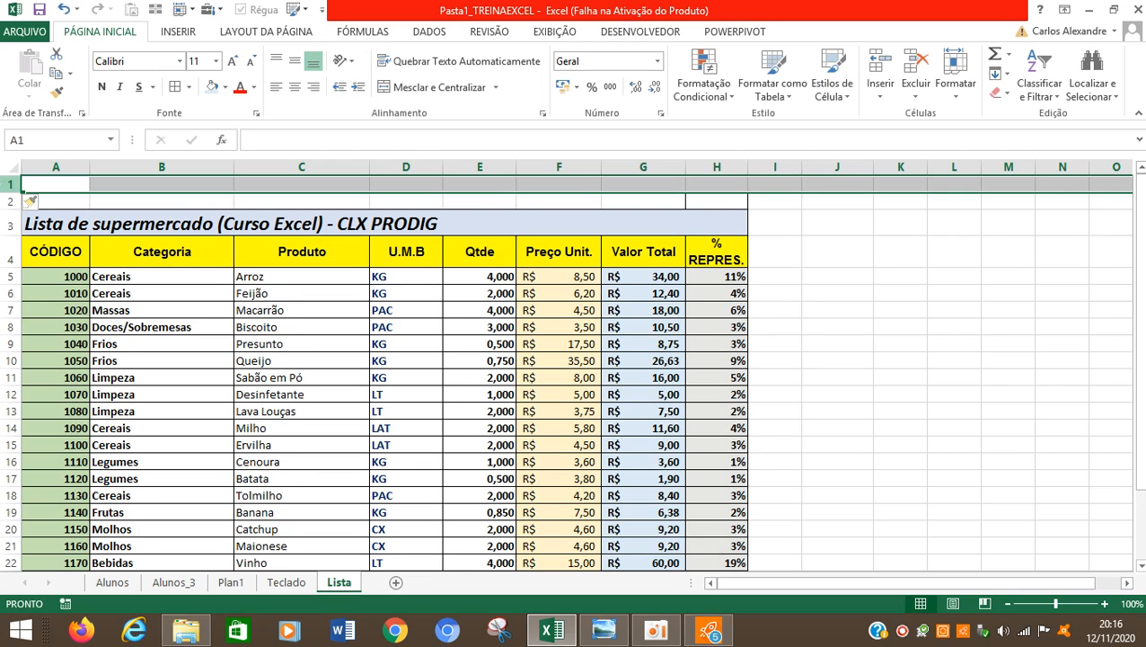
left_click(361, 378)
left_click(687, 194)
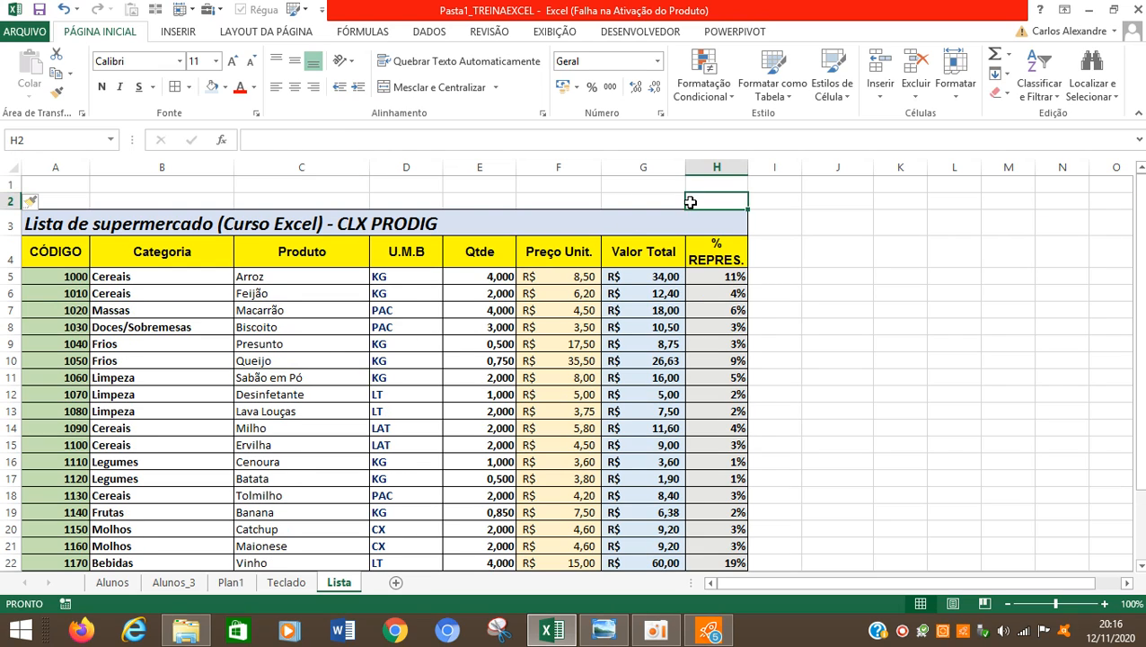
left_click_drag(13, 188, 12, 181)
left_click(555, 370)
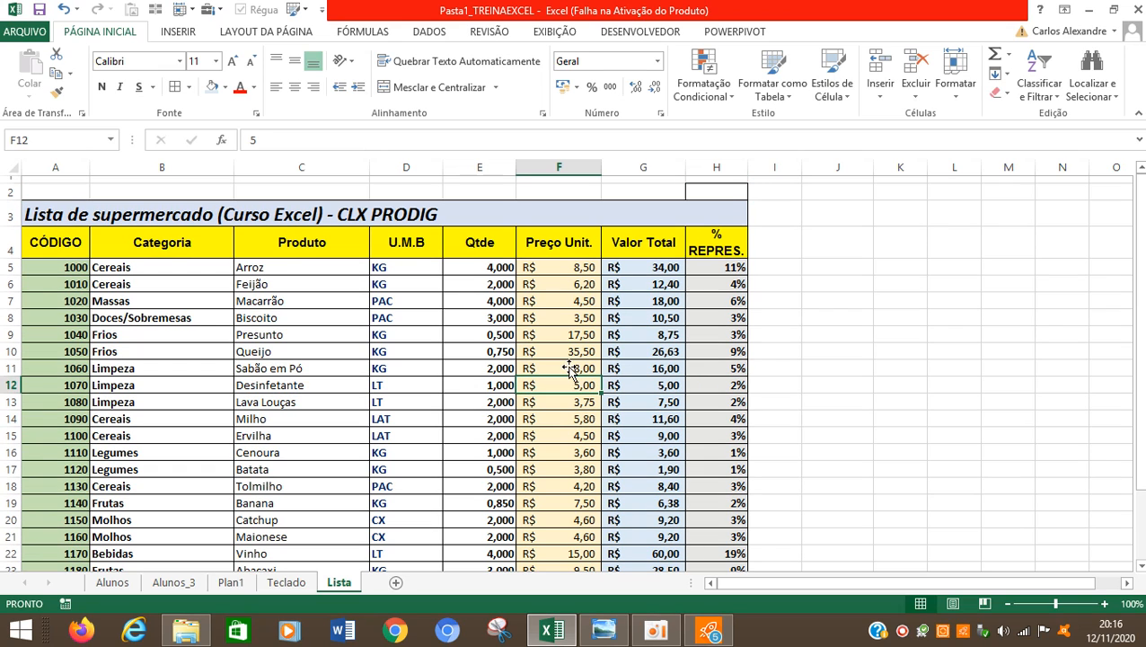
Enter the label "% INFLACIONÁRIO DOS ITENS" in cell F2, above the Preço Unit. column
left_click(726, 192)
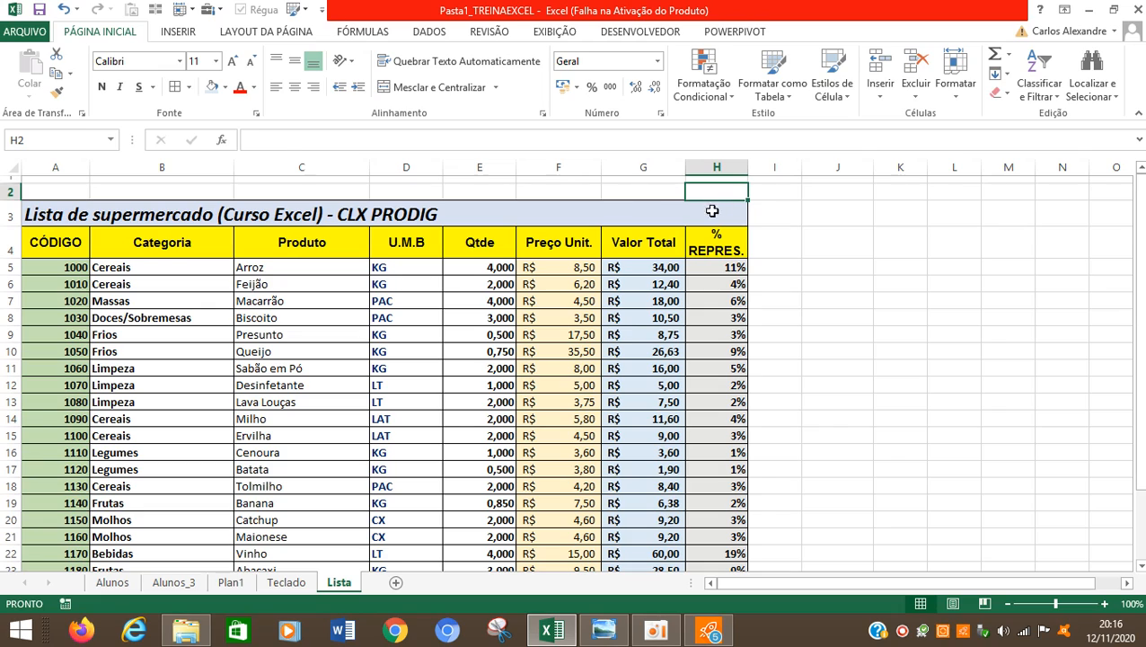
left_click(672, 337)
left_click(721, 193)
left_click(551, 189)
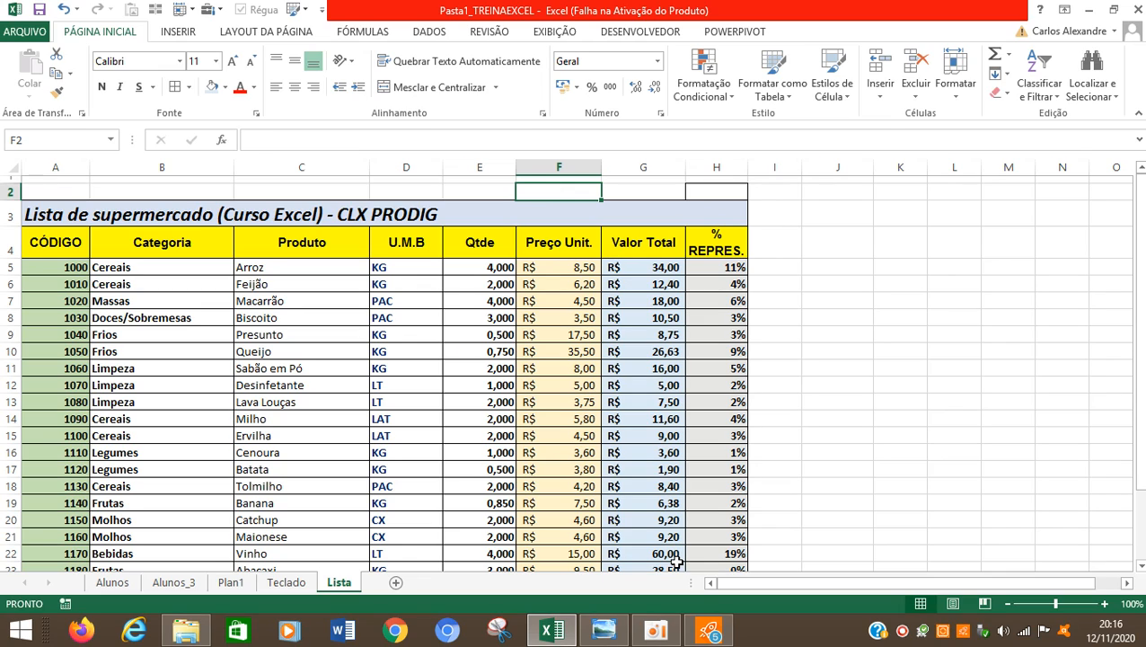
type("%")
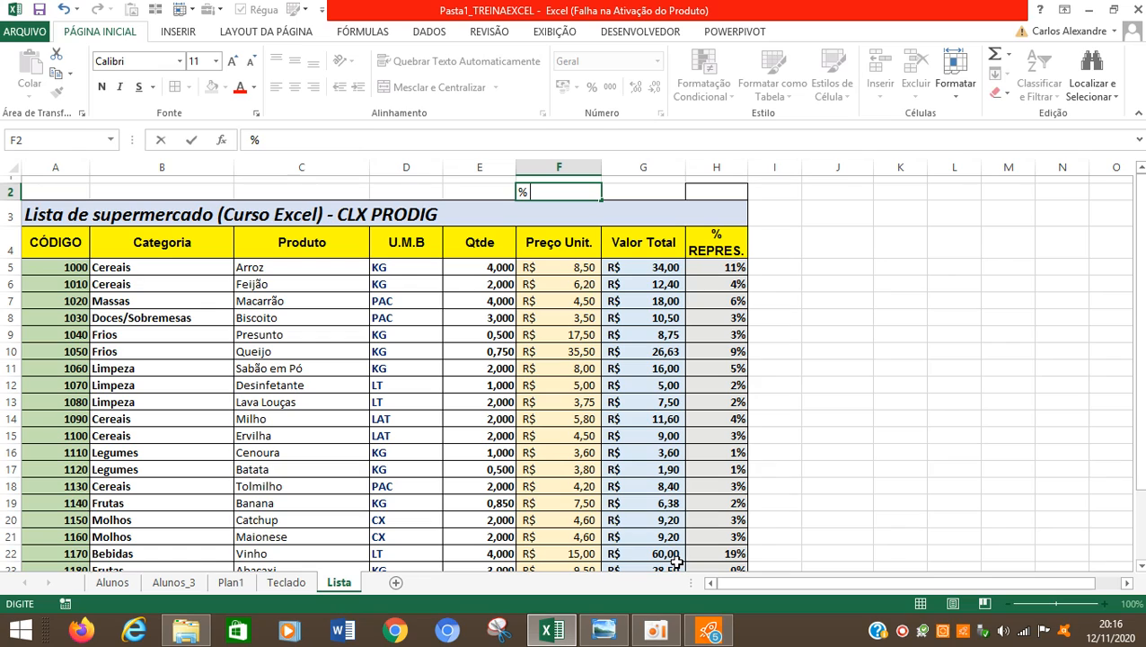
type(" INFLACION")
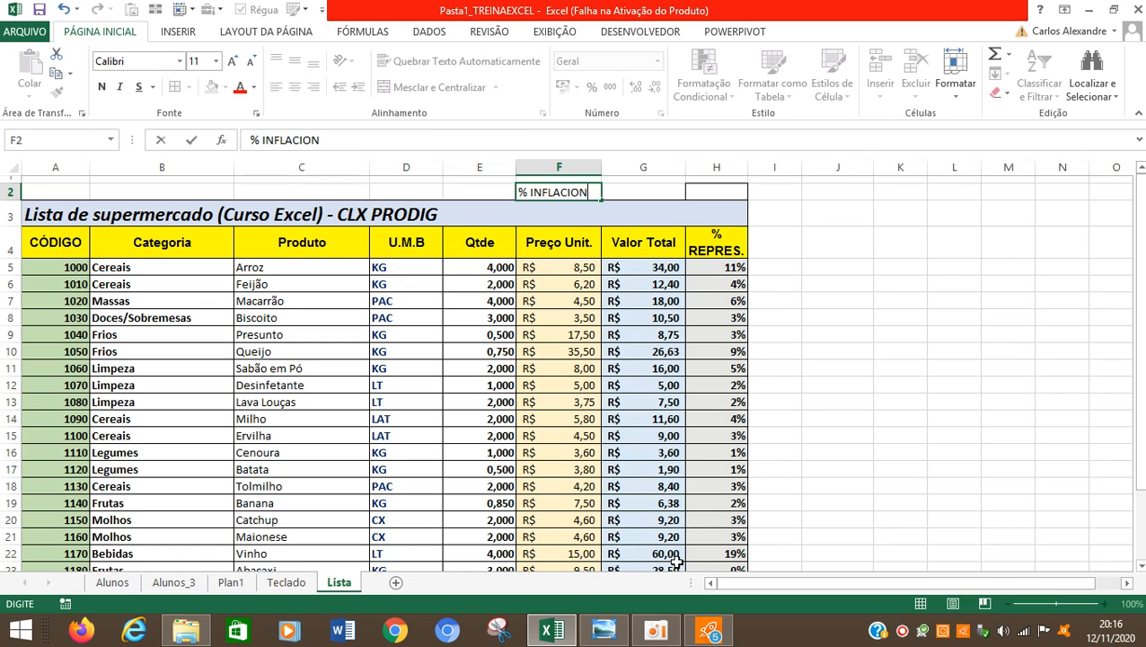
type("ÁRIO DOS IT")
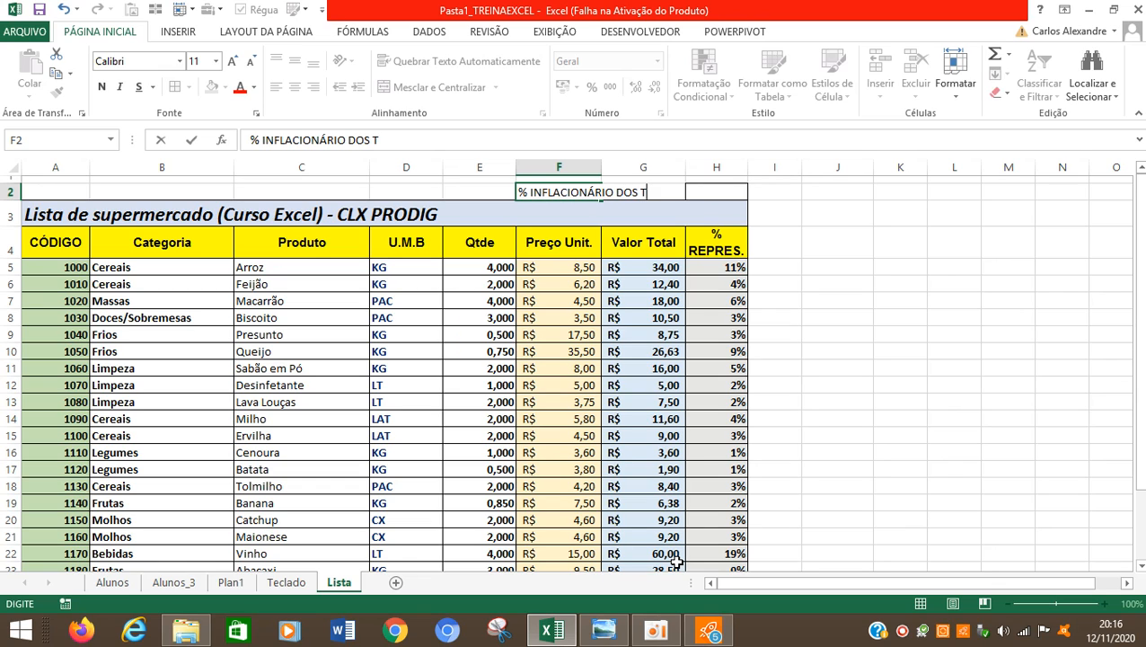
type("ENS")
key("Return")
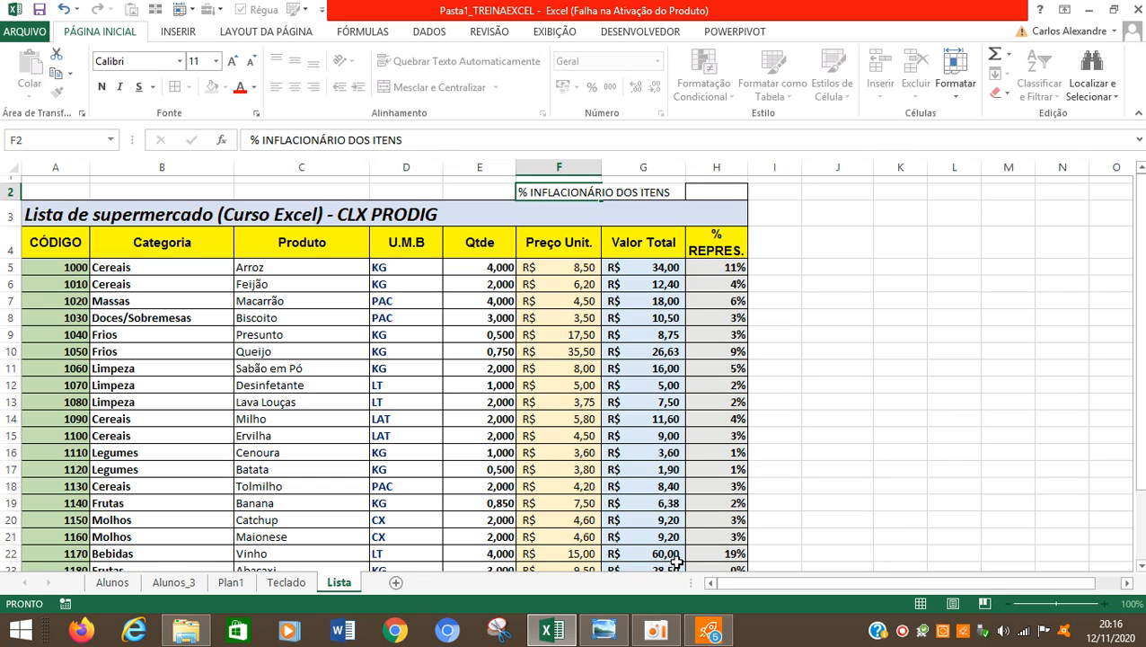
Examine row 2 from C2 to G2 to check which cell holds the inflation label's text
key("Up")
key("shift+Right")
key("Left")
key("Left")
key("Left")
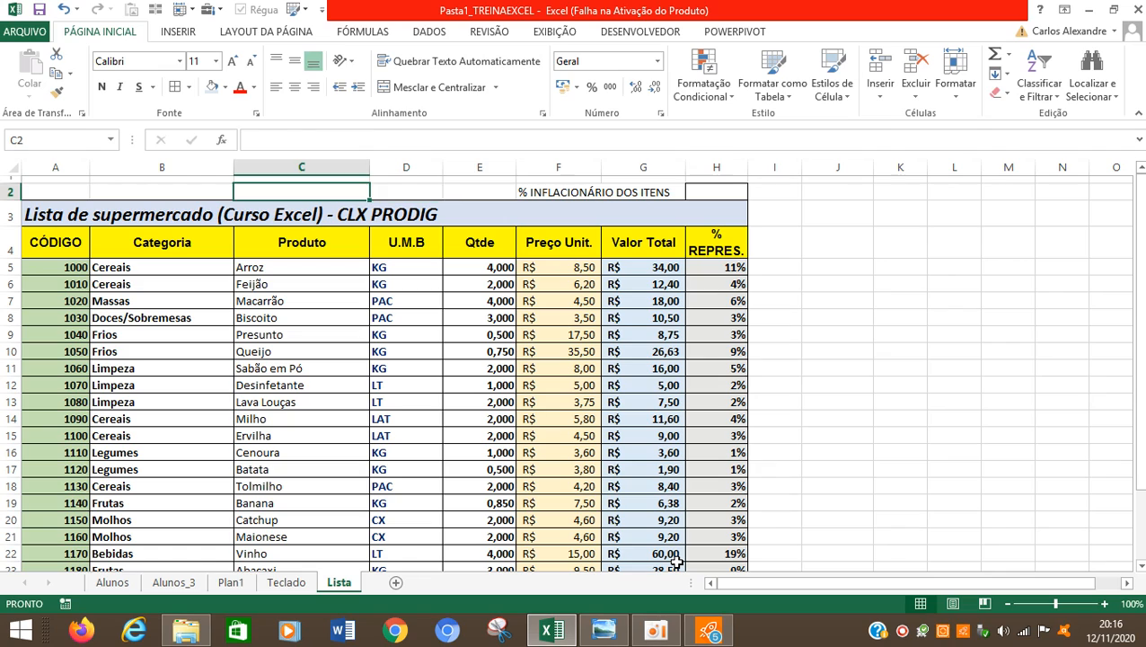
key("Right")
key("Right")
key("Right")
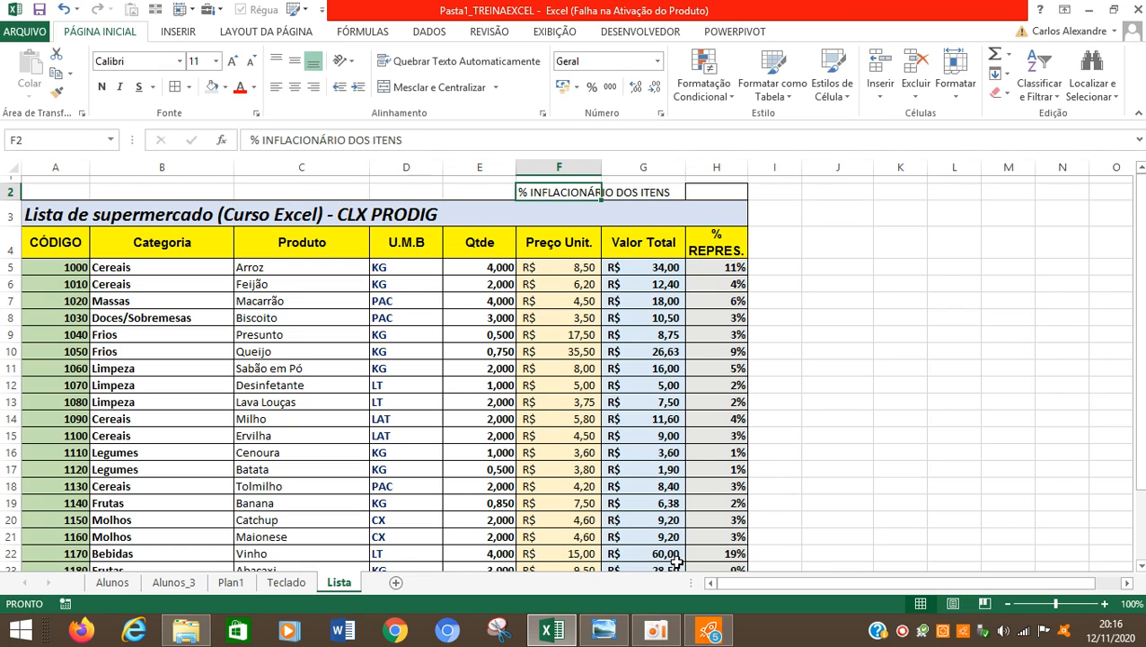
key("Right")
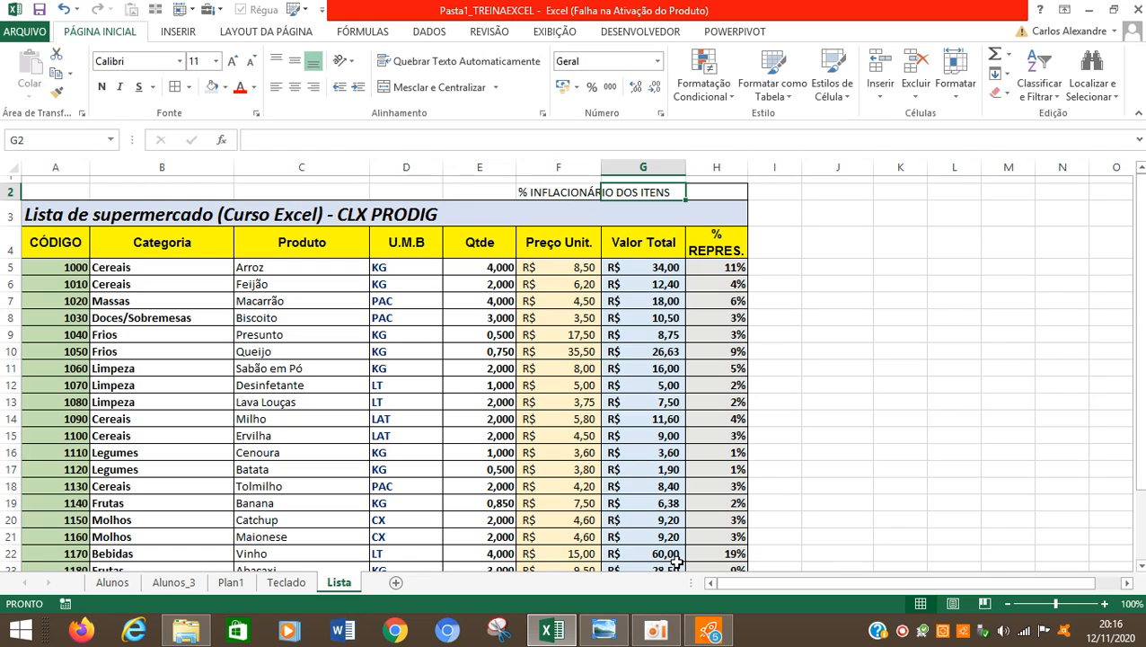
key("Left")
key("Left")
key("Left")
key("Right")
key("Right")
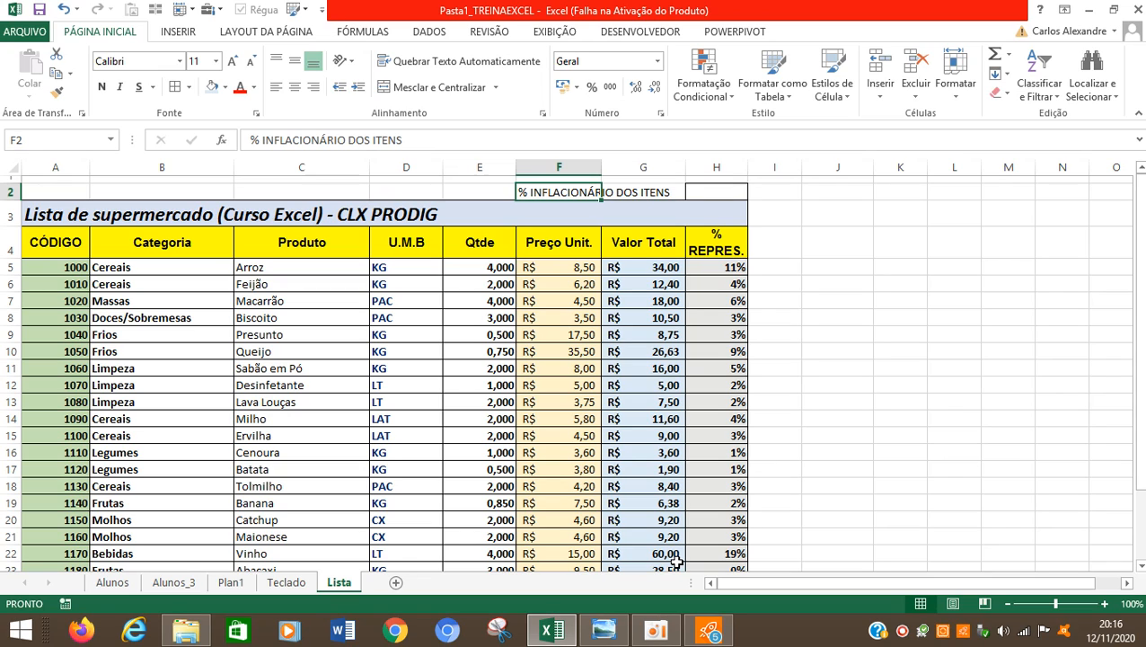
key("Right")
key("Left")
key("Right")
key("Left")
left_click(451, 144)
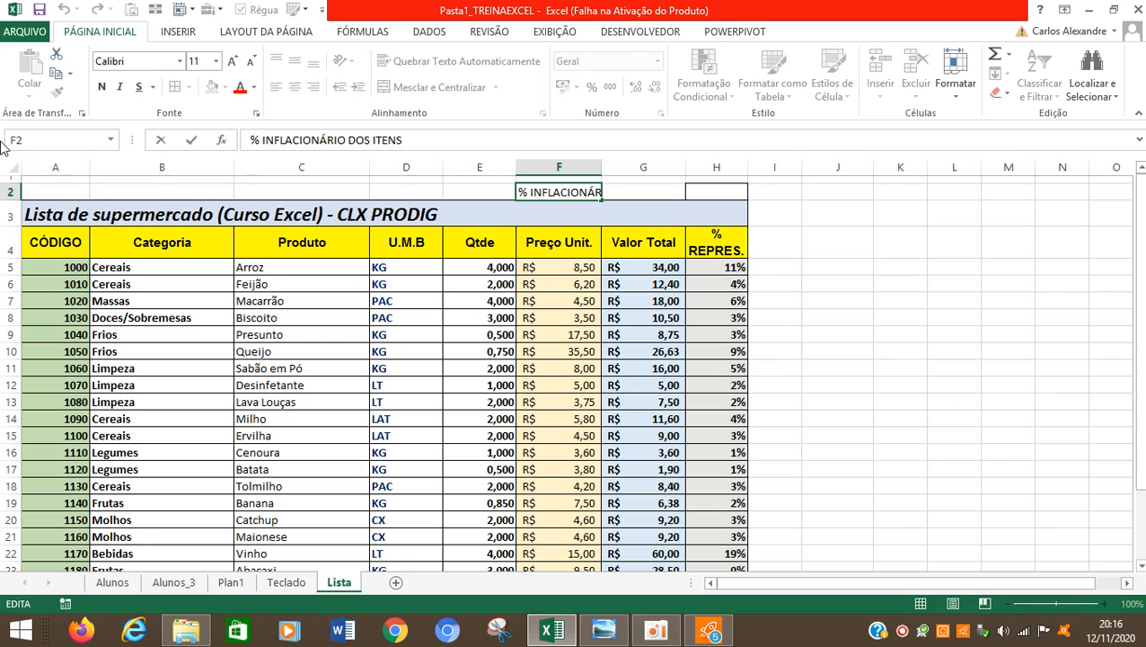
left_click(503, 348)
Merge and center the inflation label across cells F2 and G2
left_click(553, 191)
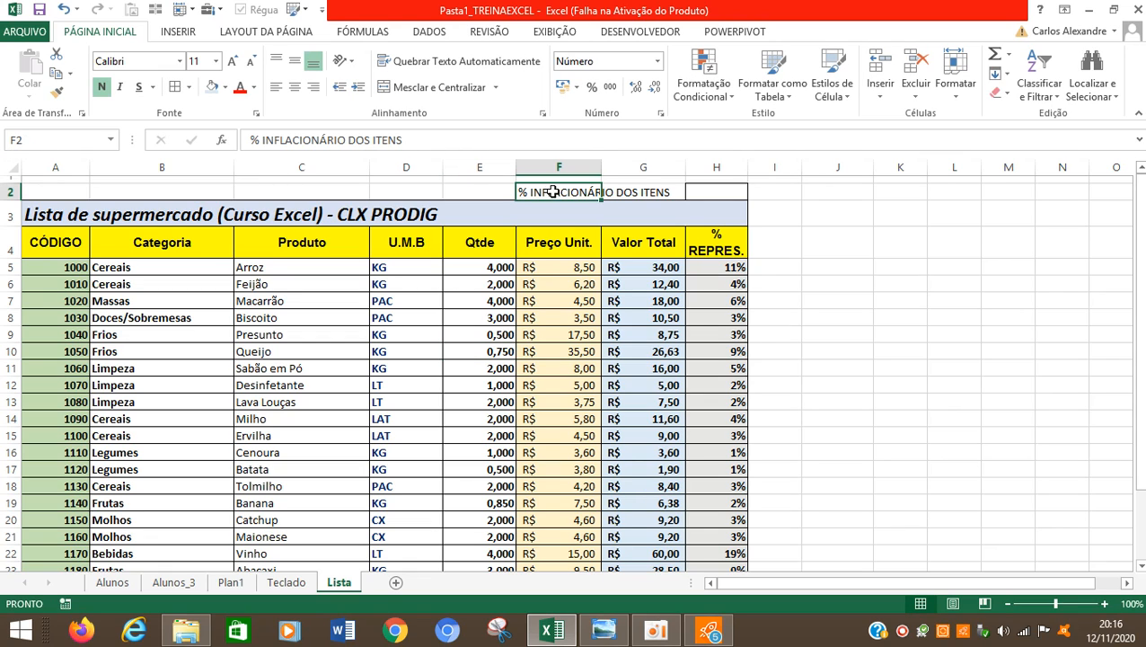
left_click_drag(552, 191, 620, 190)
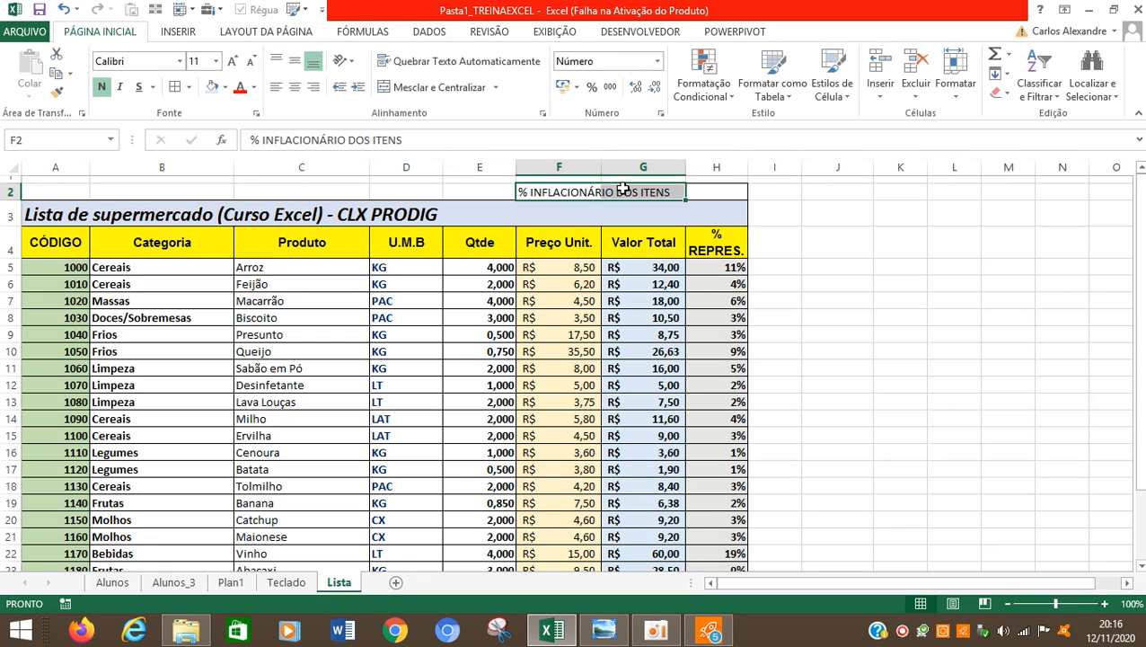
left_click(432, 90)
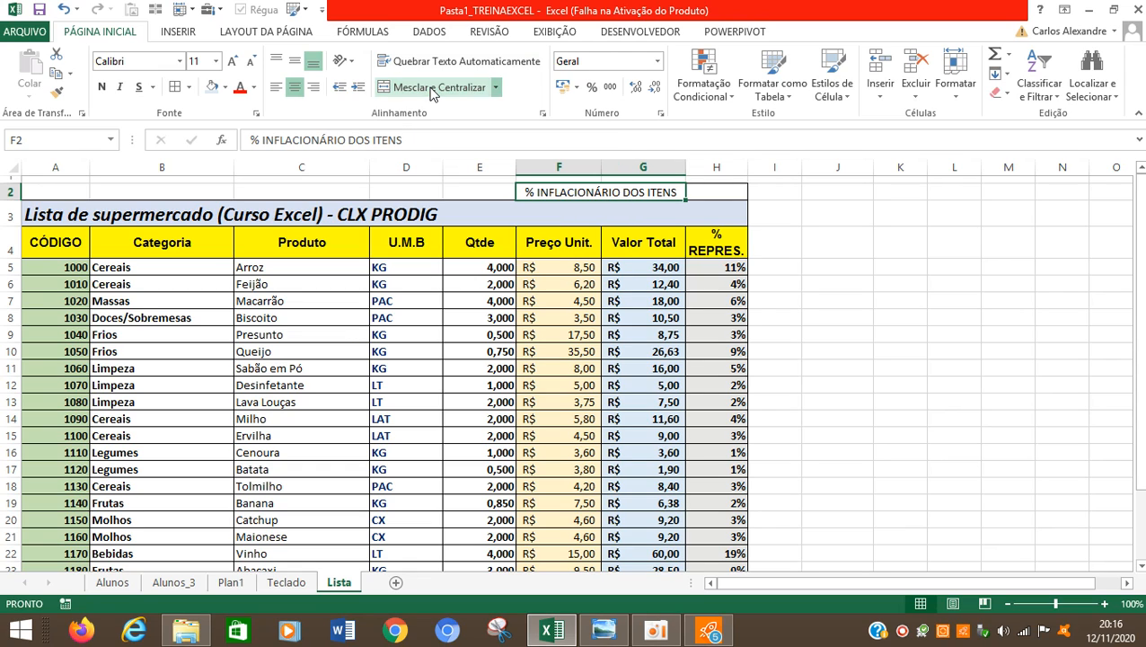
left_click(463, 348)
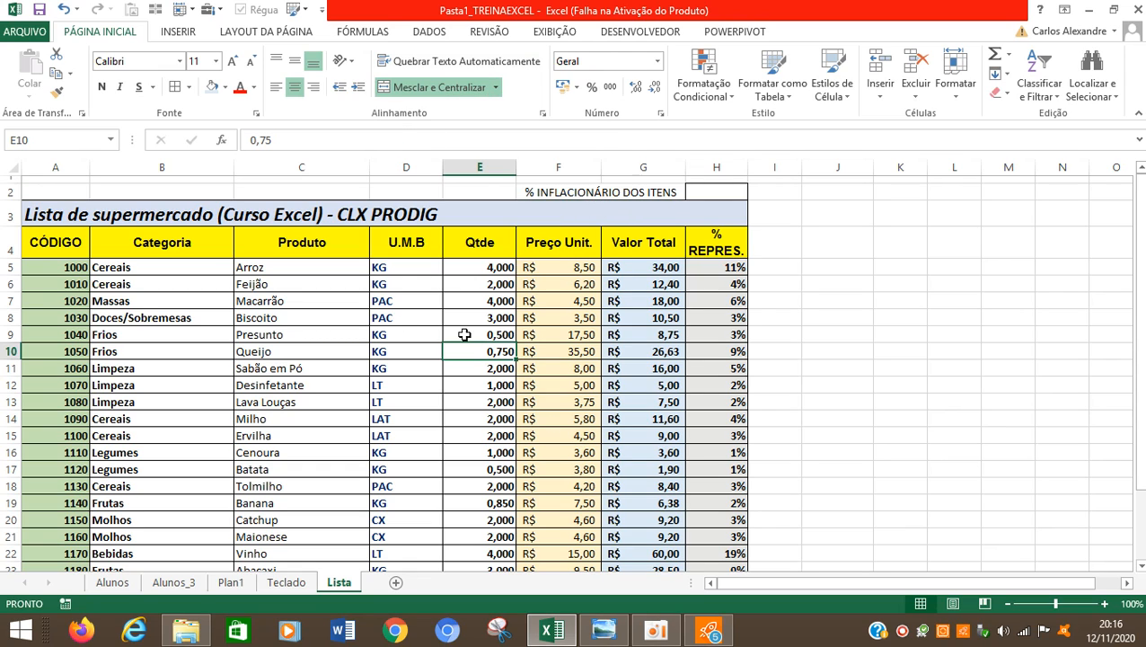
Make the merged inflation label in row 2 bold and italic
left_click(543, 192)
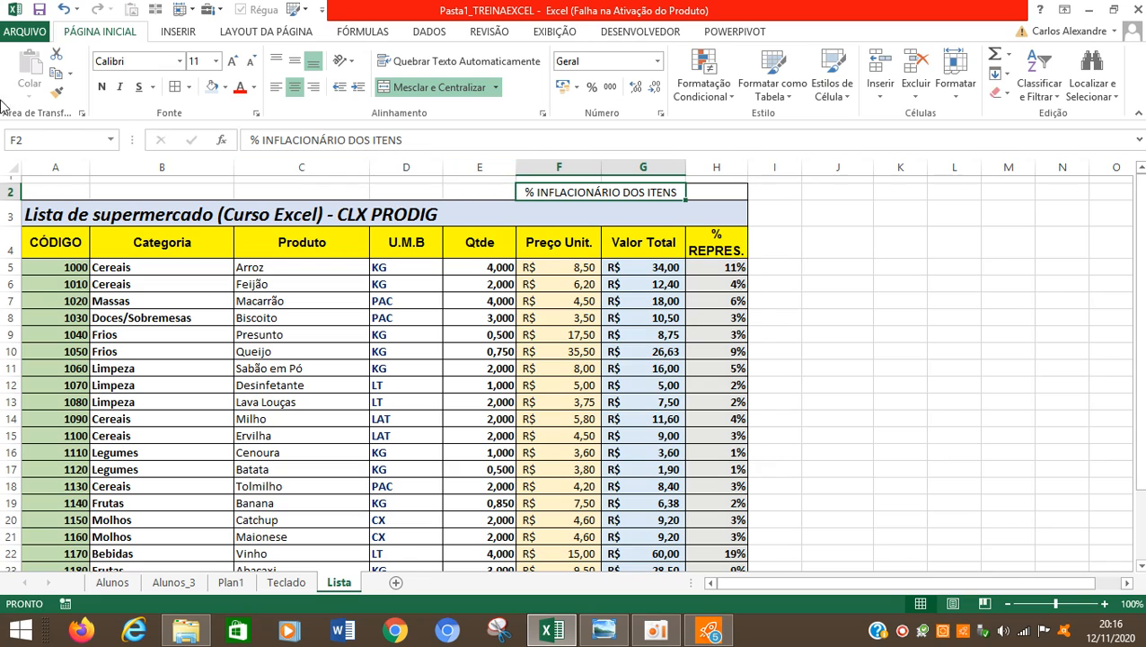
left_click(62, 139)
key("ctrl+n")
key("ctrl+i")
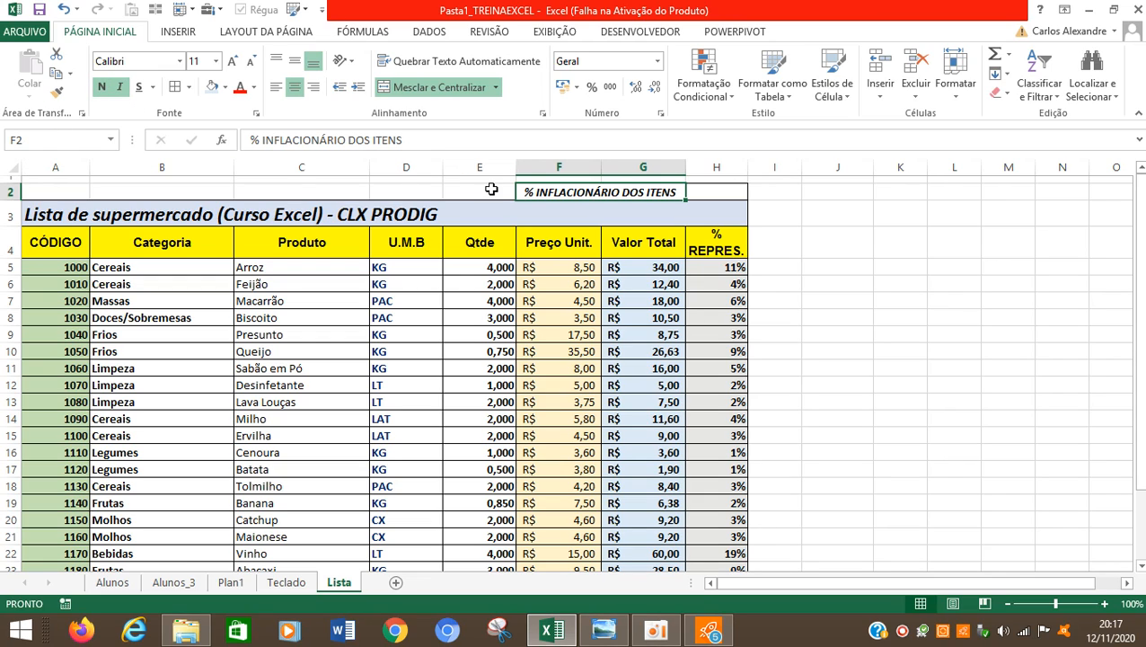
left_click(555, 301)
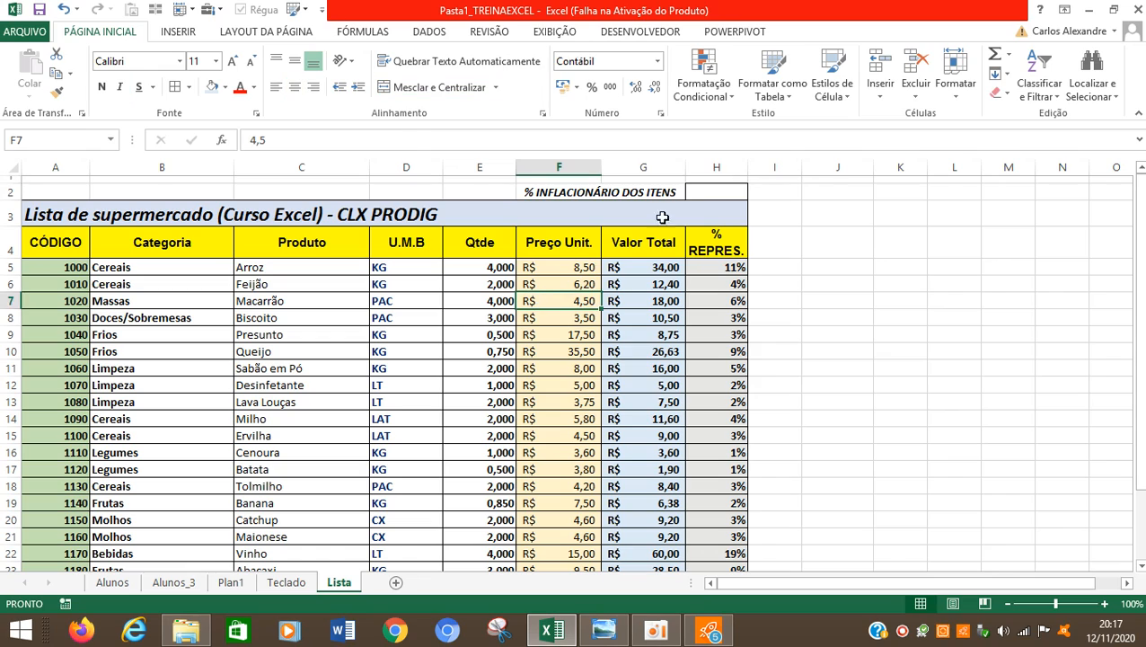
Examine column H from the narrow top row through the empty bordered cell down to the first percentage formulas
left_click(707, 189)
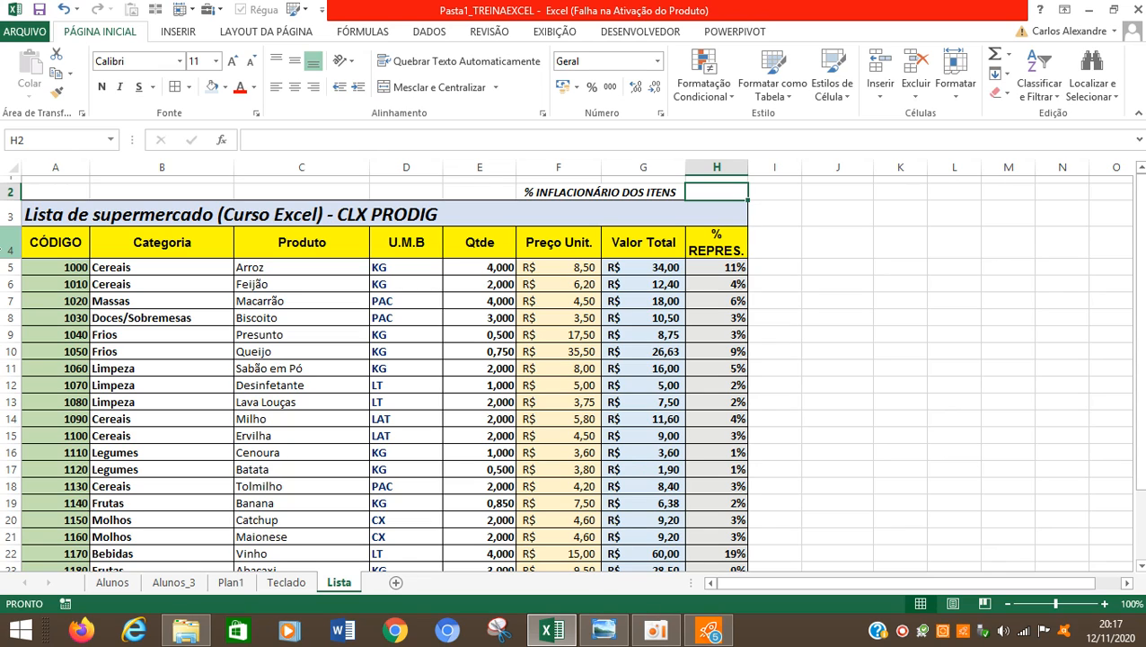
key("Down")
key("Down")
key("Down")
key("Up")
key("Up")
key("Up")
key("Up")
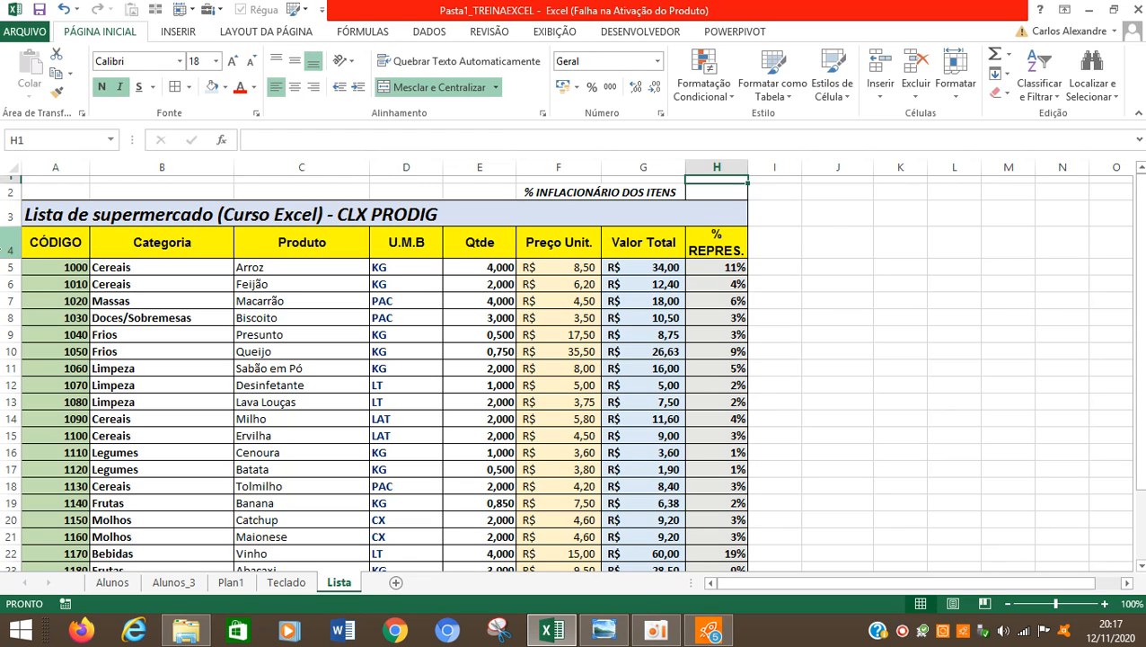
key("Down")
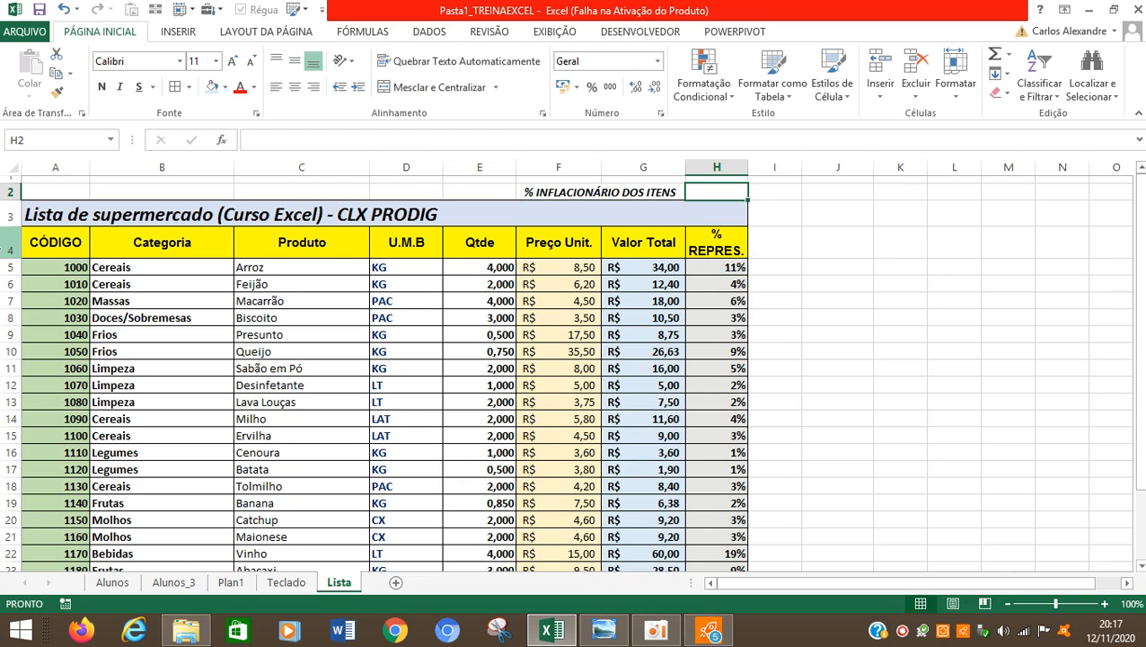
key("Down")
key("Down")
key("Down")
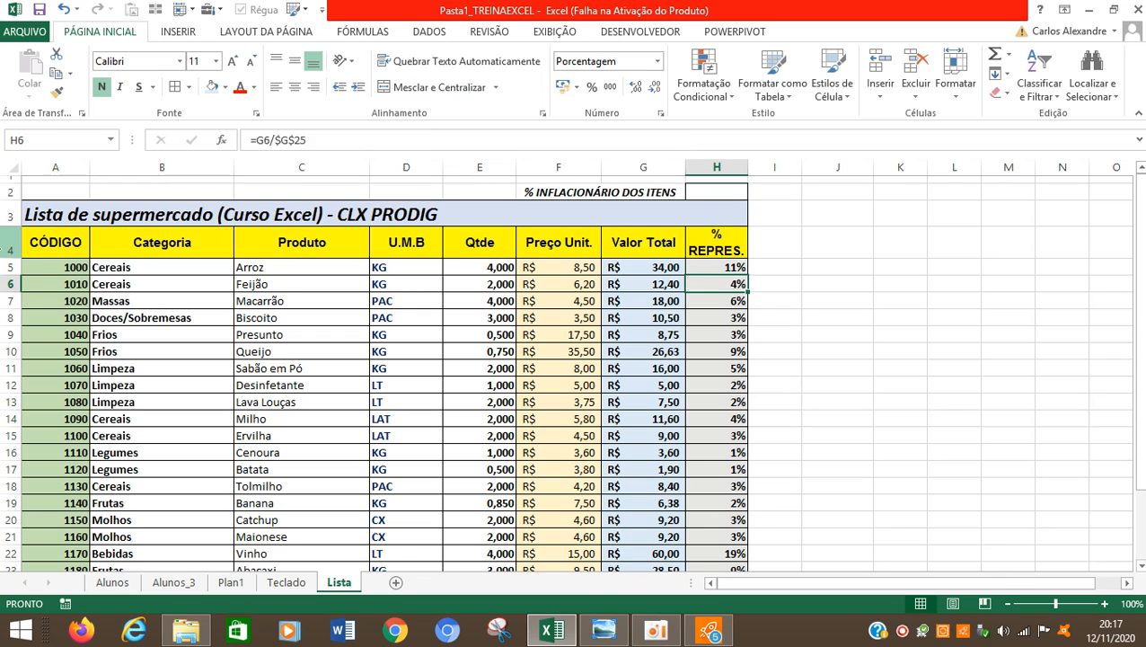
Examine the first item rows of the list between the Categoria and Preço Unit. columns
key("Left")
key("Left")
key("Down")
key("Left")
key("Left")
key("Left")
key("Left")
key("Up")
key("Up")
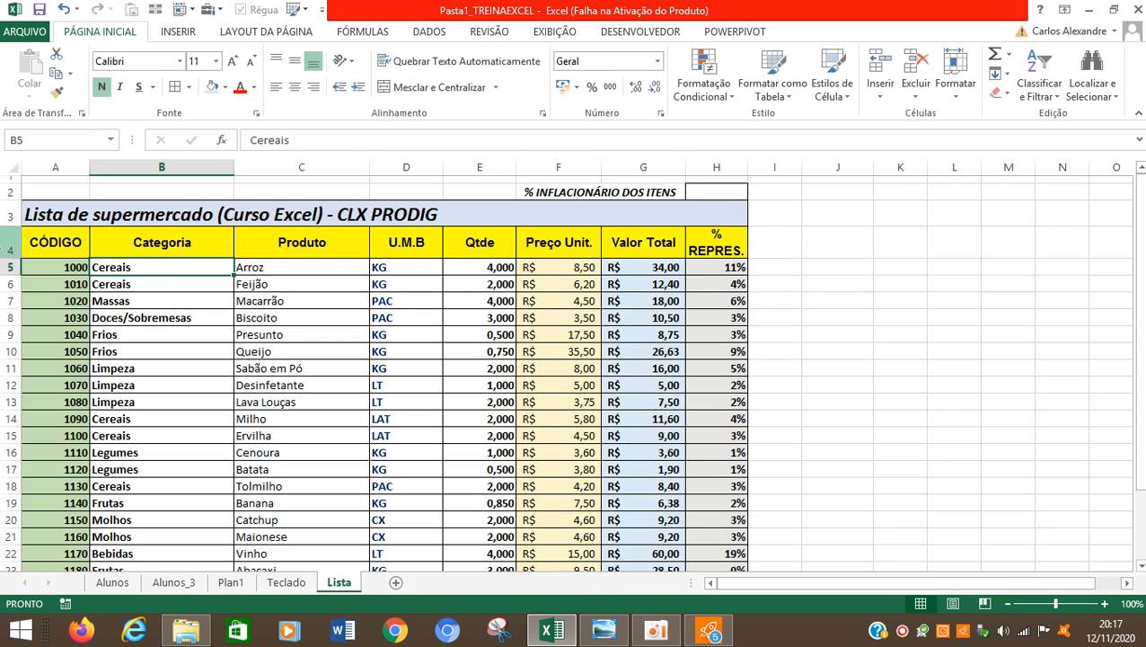
key("Right")
key("Left")
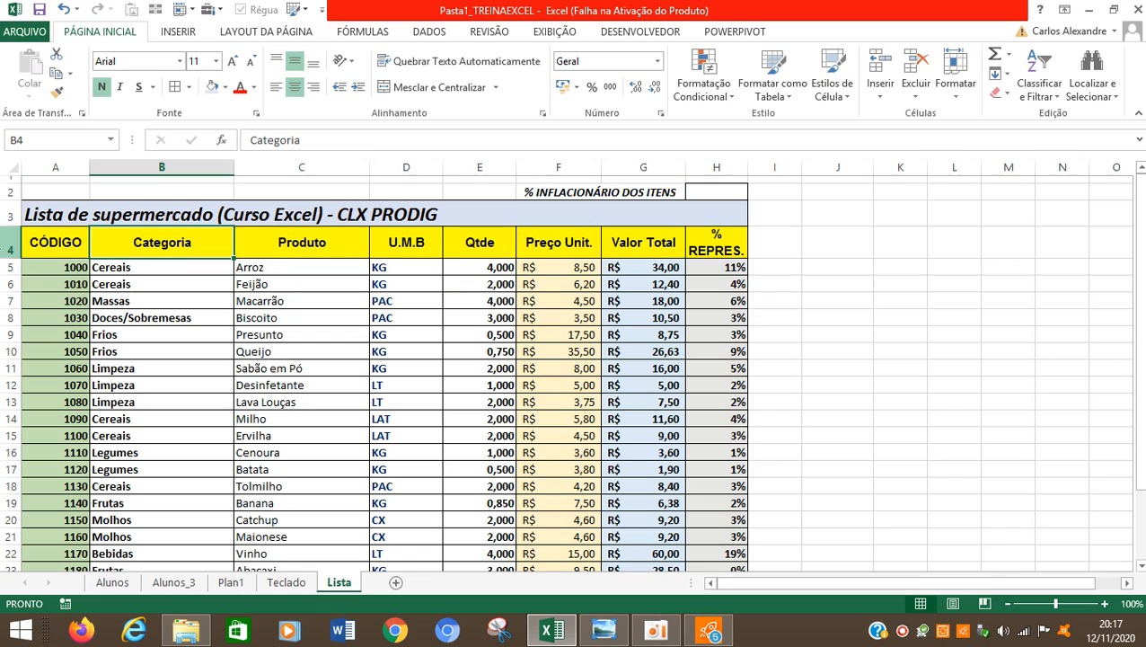
key("Down")
key("Right")
key("Right")
key("Right")
key("Right")
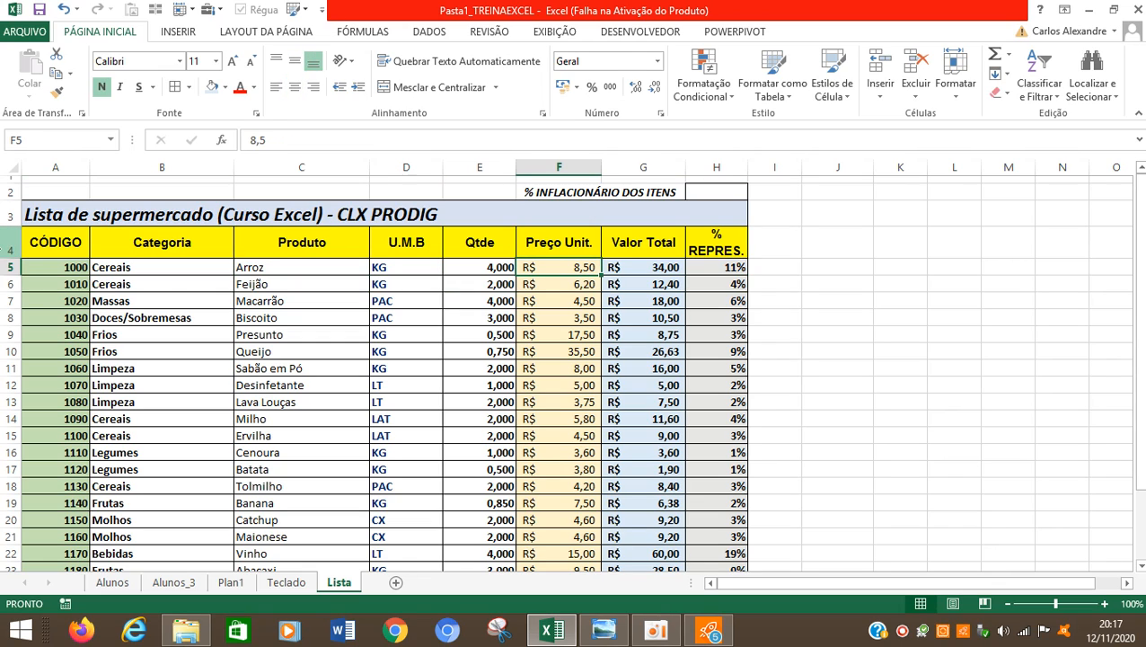
key("Left")
key("Left")
key("Left")
key("Left")
key("Left")
key("Right")
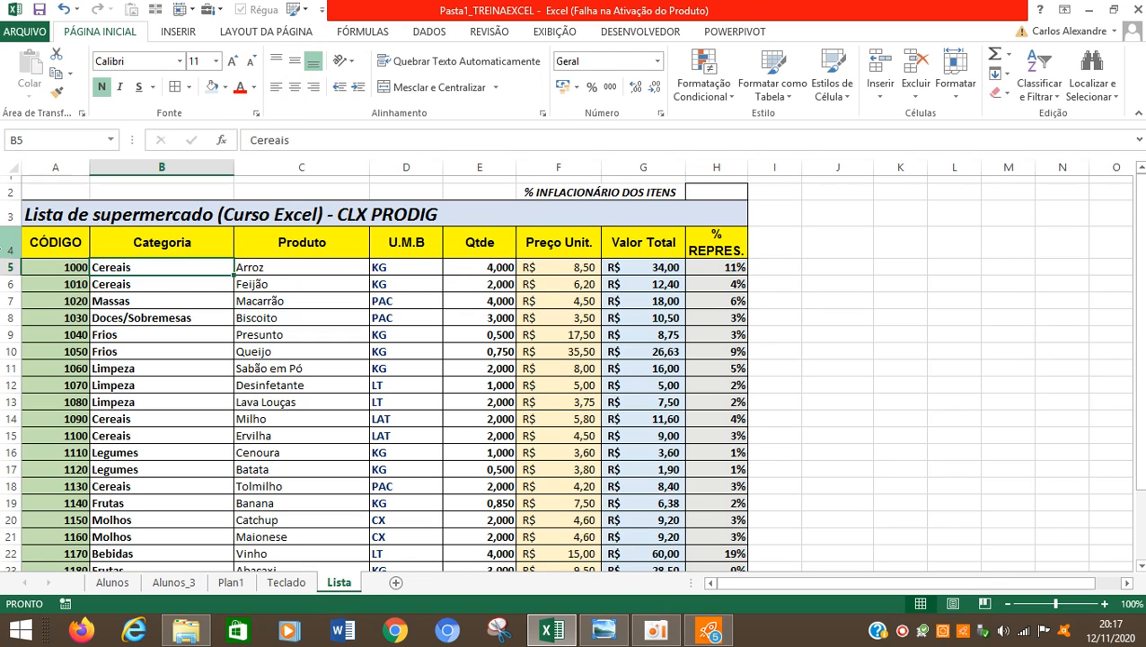
key("Right")
key("Right")
key("Right")
key("Left")
key("Left")
key("Left")
key("Up")
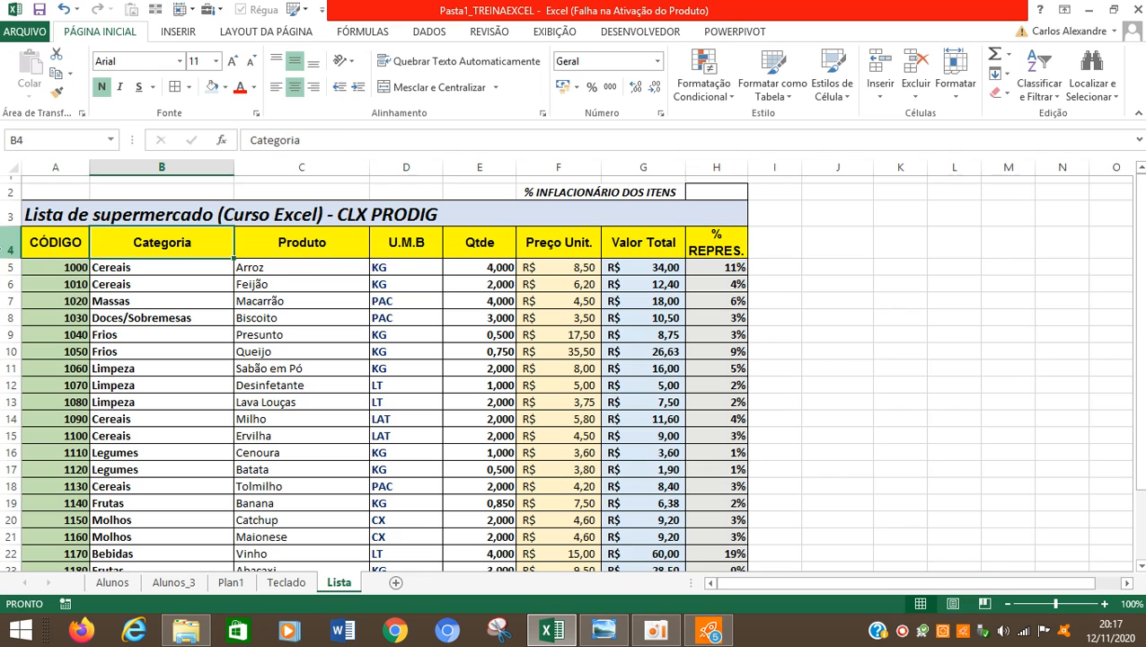
Examine the Categoria column from its header down to the end of the list
key("Down")
key("End")
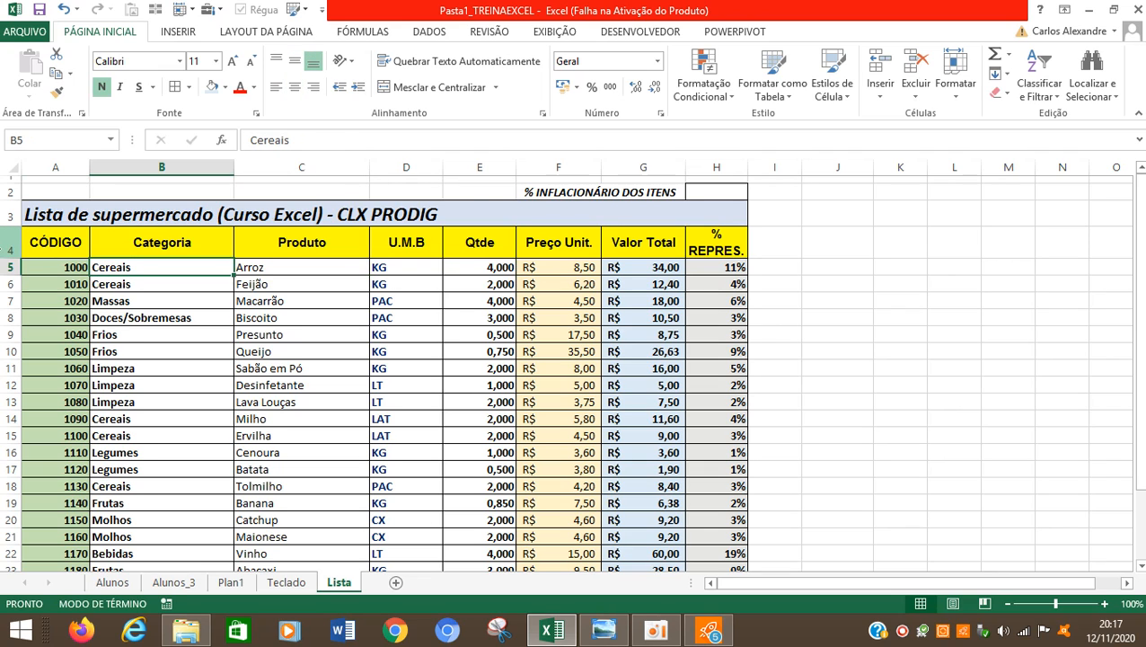
key("Down")
key("Up")
key("Up")
key("End")
key("Up")
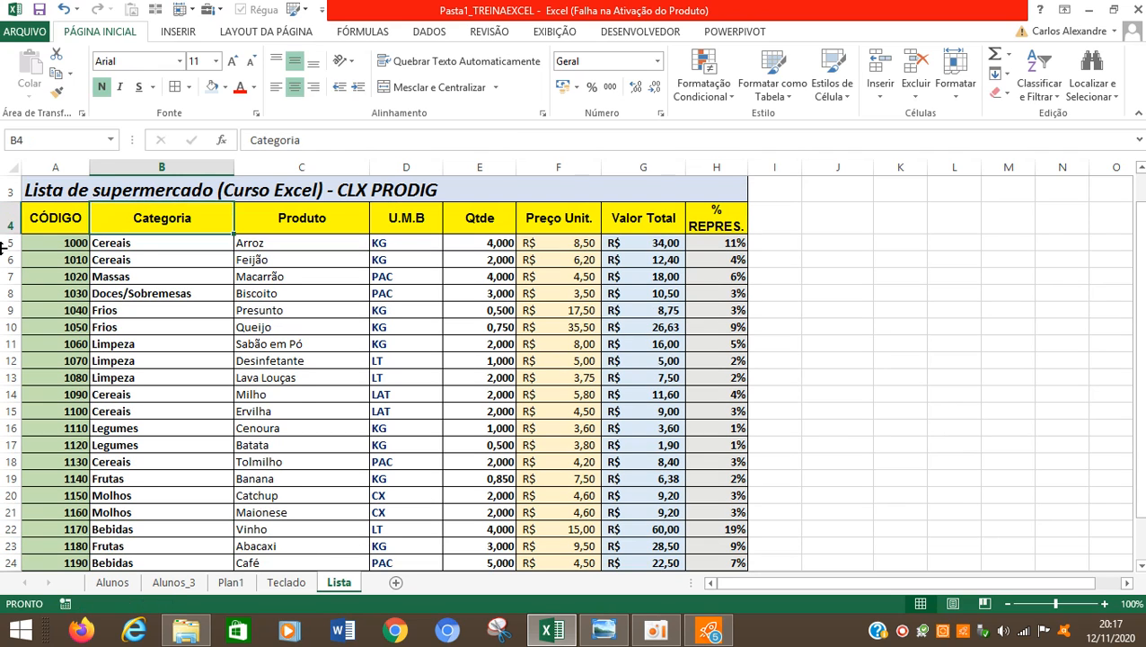
key("Up")
key("Up")
key("Down")
key("Down")
key("Down")
key("Down")
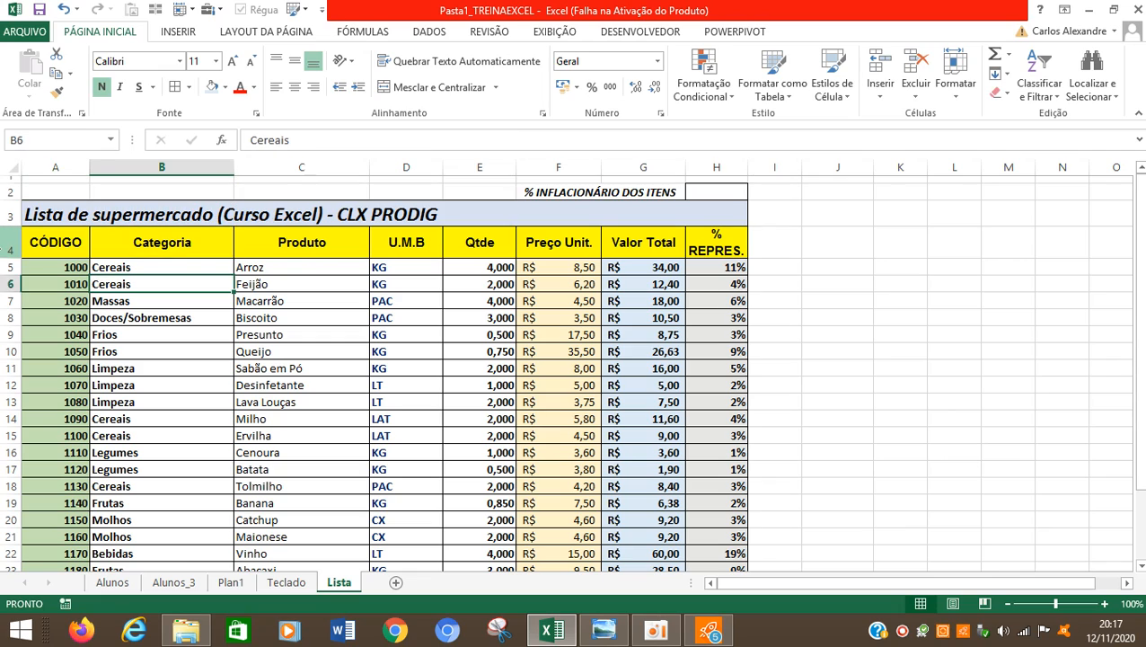
key("Up")
key("Up")
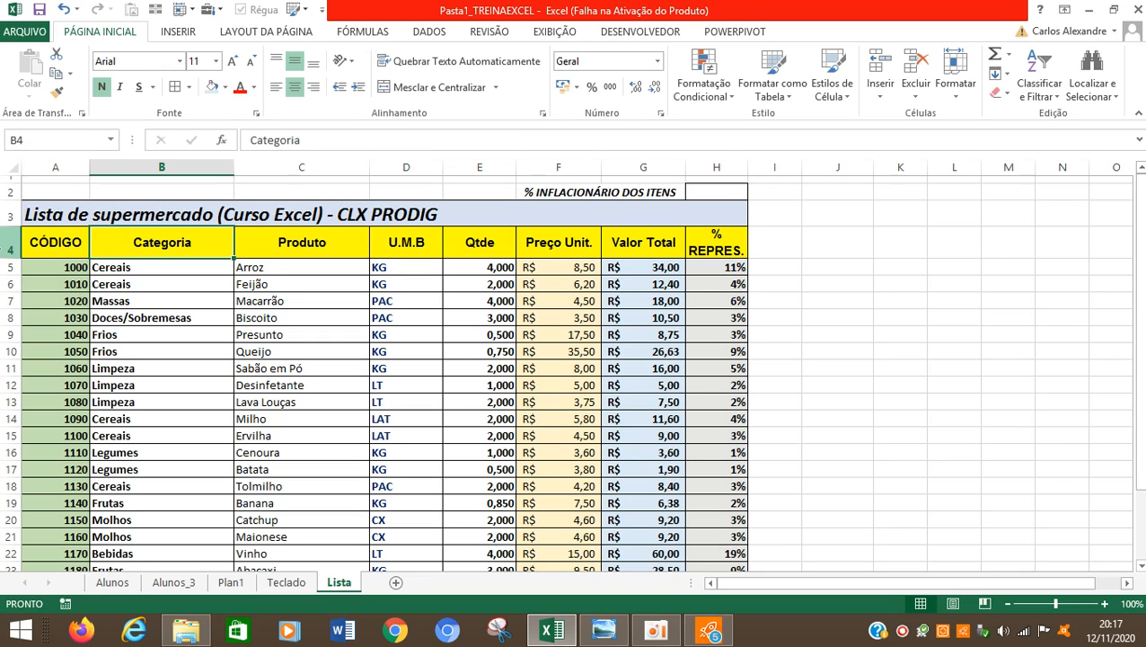
key("Down")
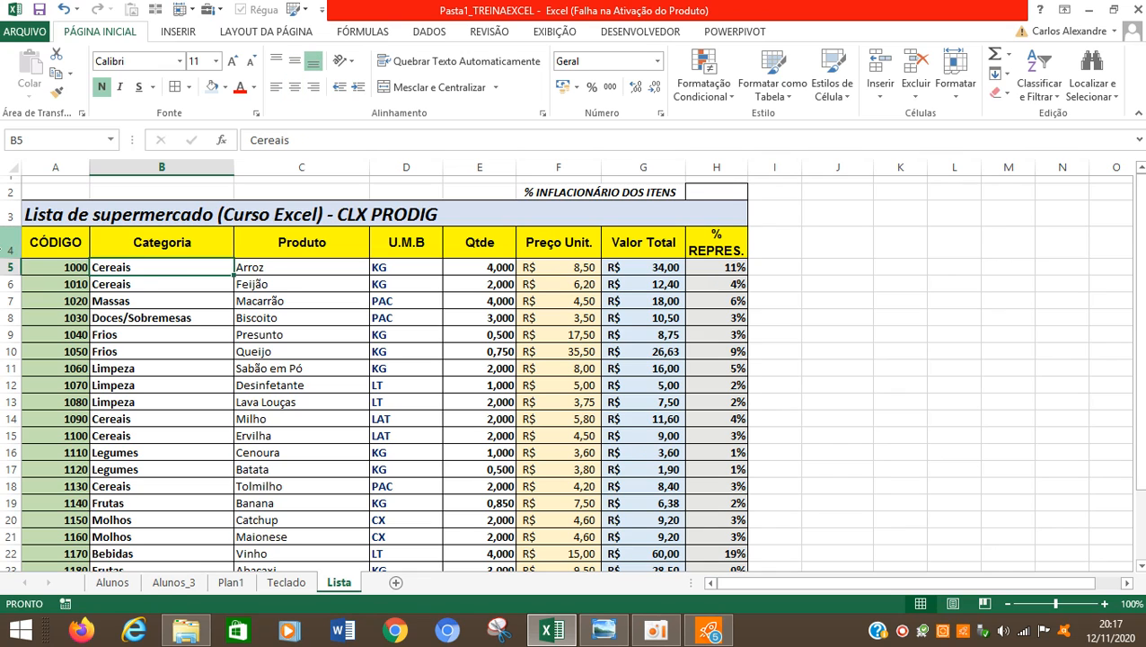
key("End")
key("Down")
key("End")
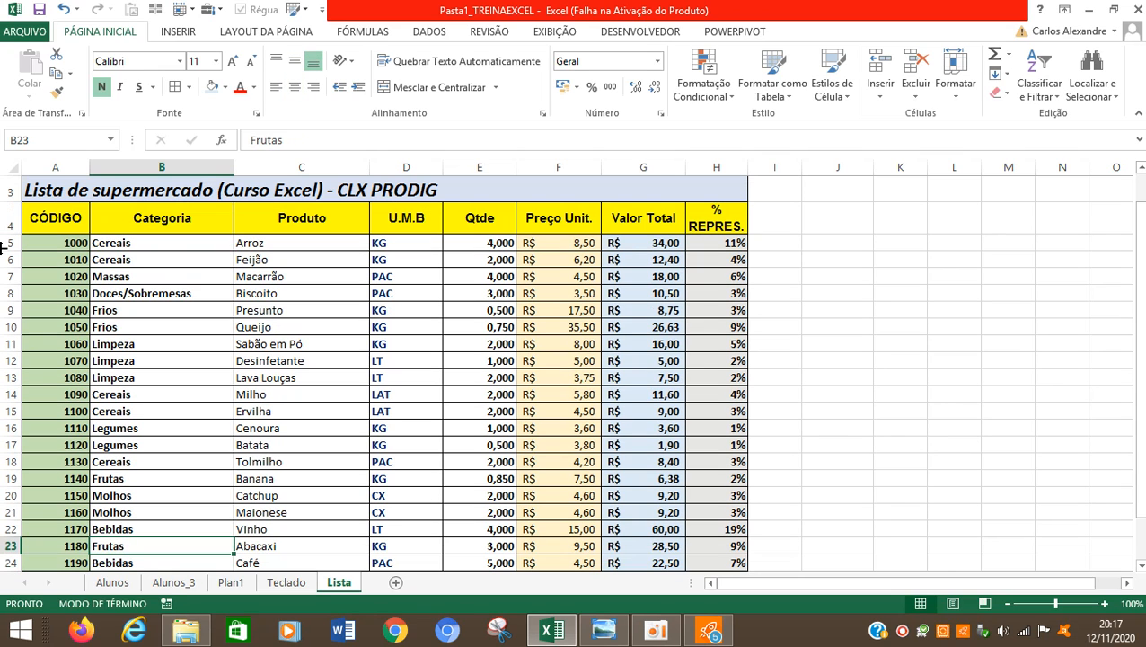
key("Up")
key("Up")
key("Up")
key("Down")
key("Down")
key("Down")
key("Down")
key("Down")
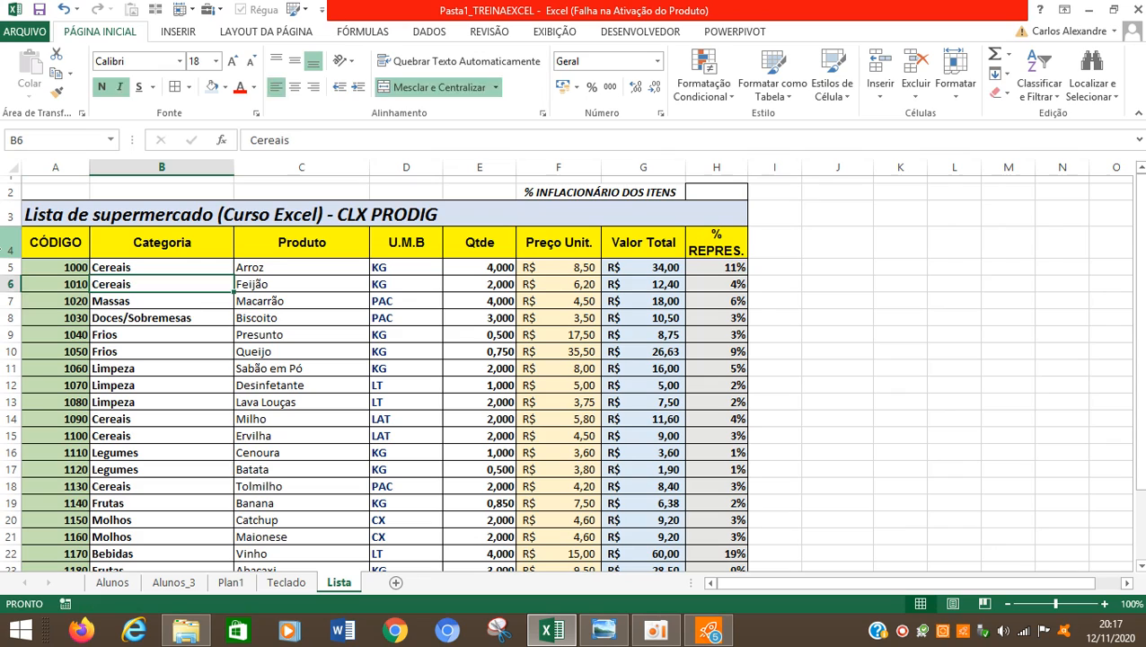
Examine the header row from Categoria across to Valor Total
key("Up")
key("Up")
key("Right")
key("Right")
key("Right")
key("Right")
key("Right")
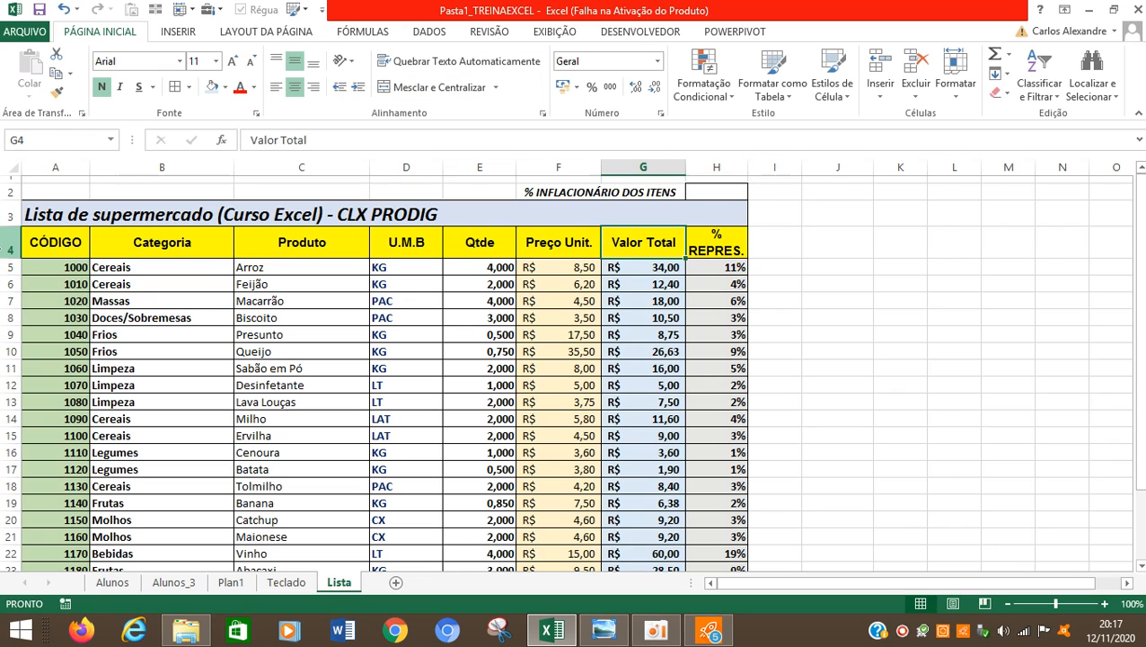
Examine the inflation label above the list and the empty bordered cell H2 beside it
key("Up")
key("Up")
key("Right")
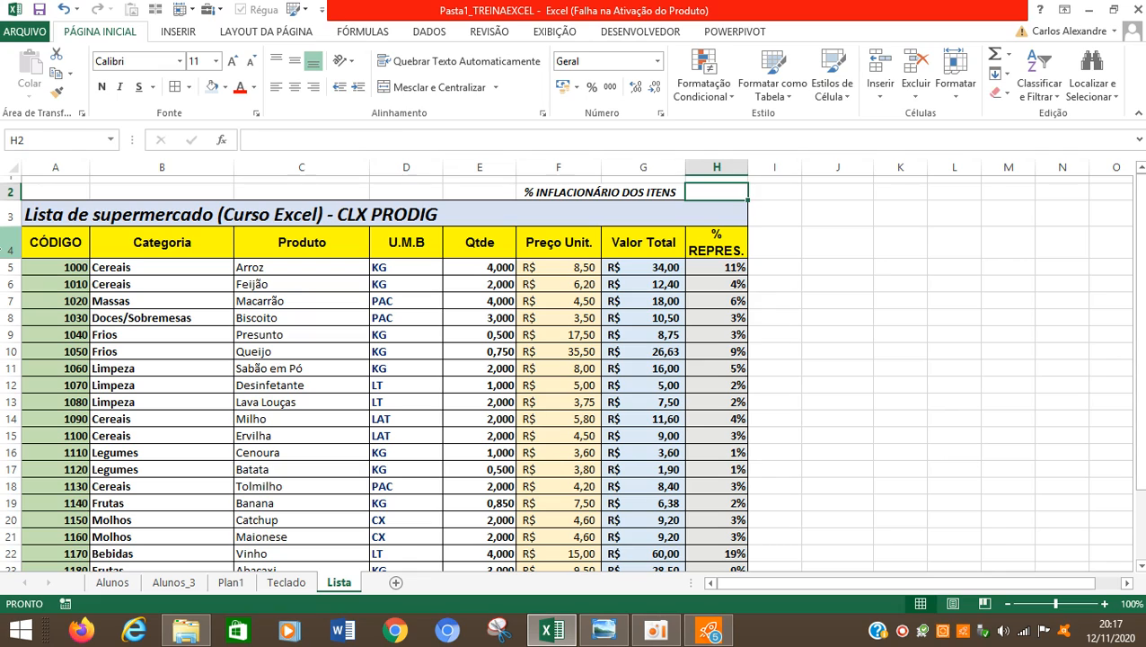
key("Left")
key("Right")
key("Left")
key("Right")
key("Left")
Examine the Valor Total formulas of the items and the first percentage formula next to them
key("Down")
key("Down")
key("Down")
key("Down")
key("Down")
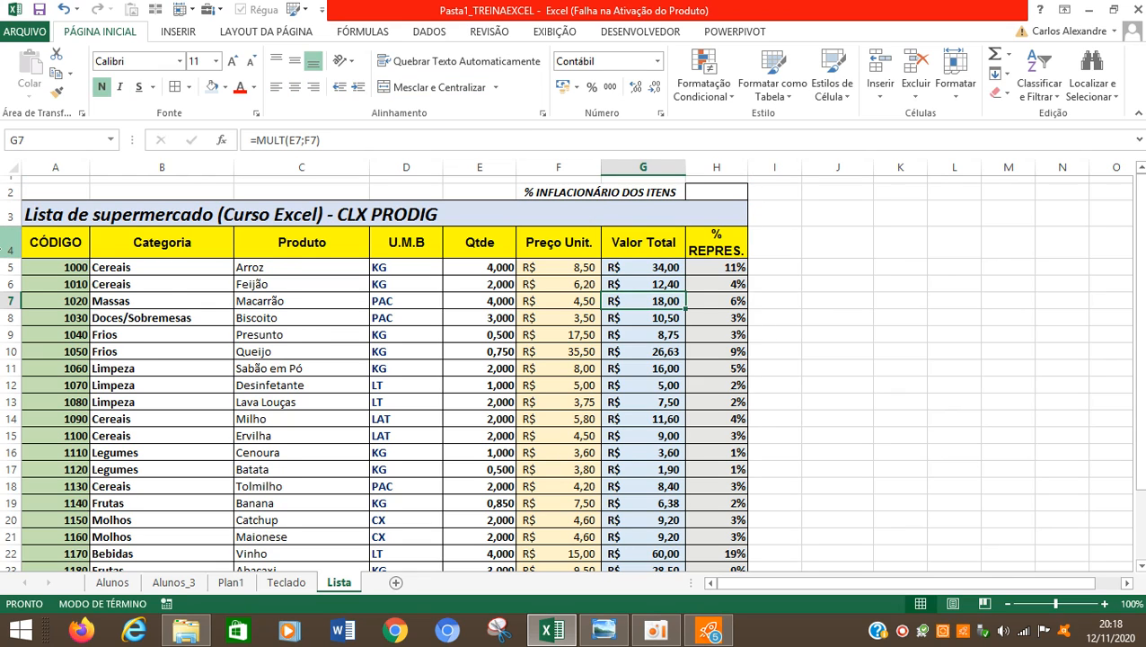
key("Down")
key("Up")
key("Up")
key("End")
key("Up")
key("Down")
key("Down")
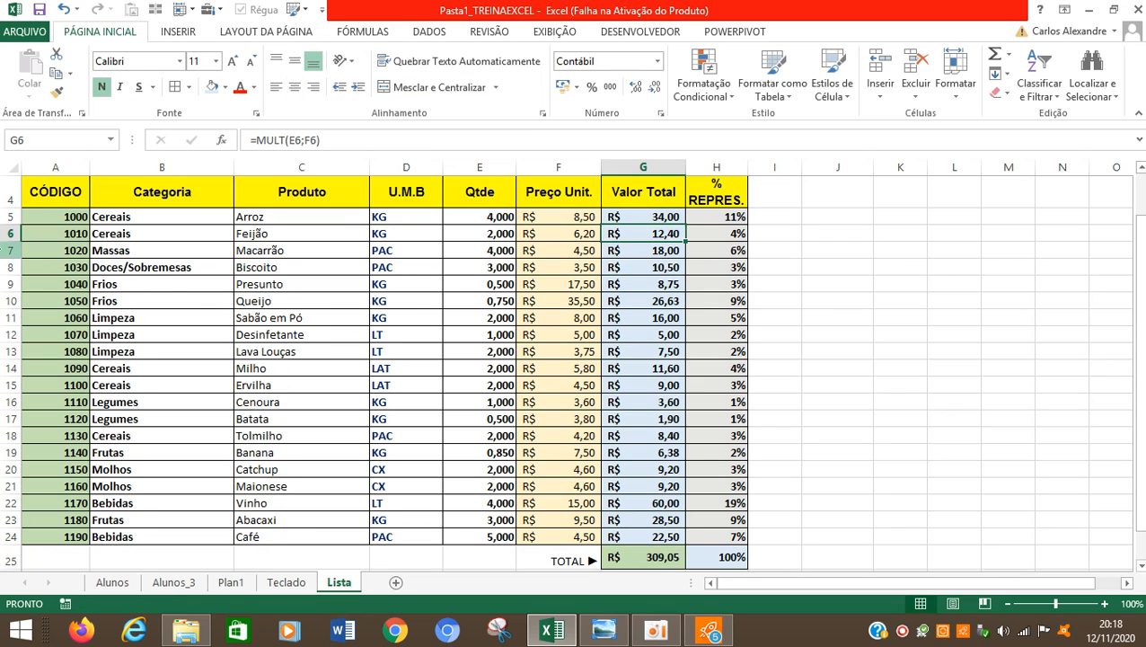
key("Right")
key("Up")
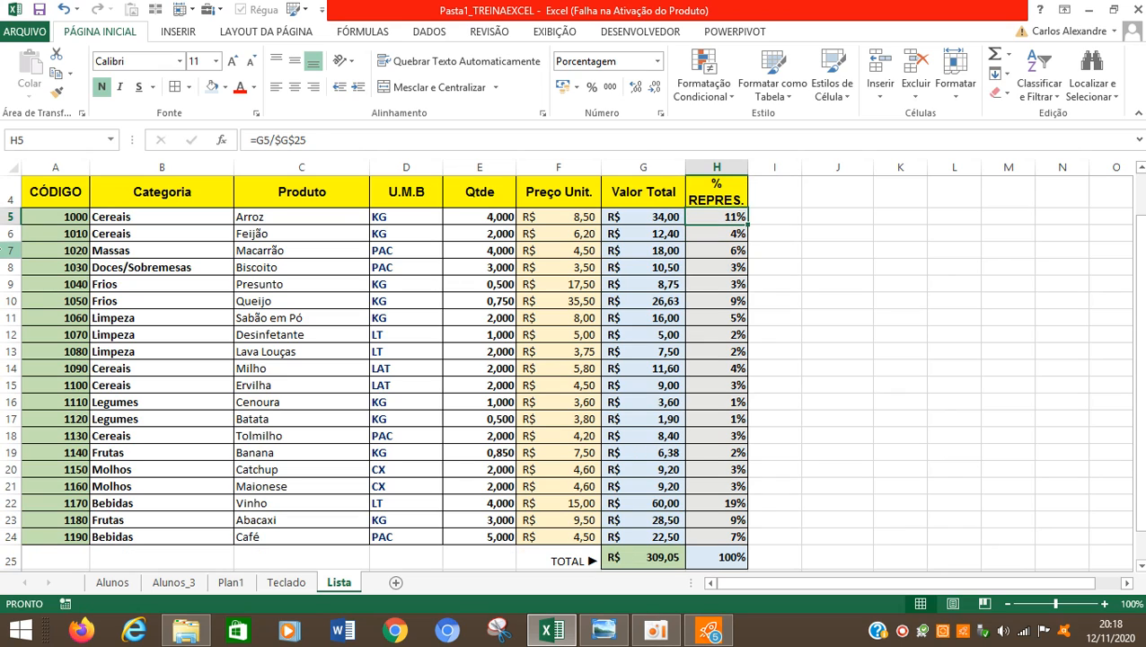
Examine the inflation label and column H from H2 down to the second item's percentage formula
key("Left")
key("Up")
key("Up")
key("Up")
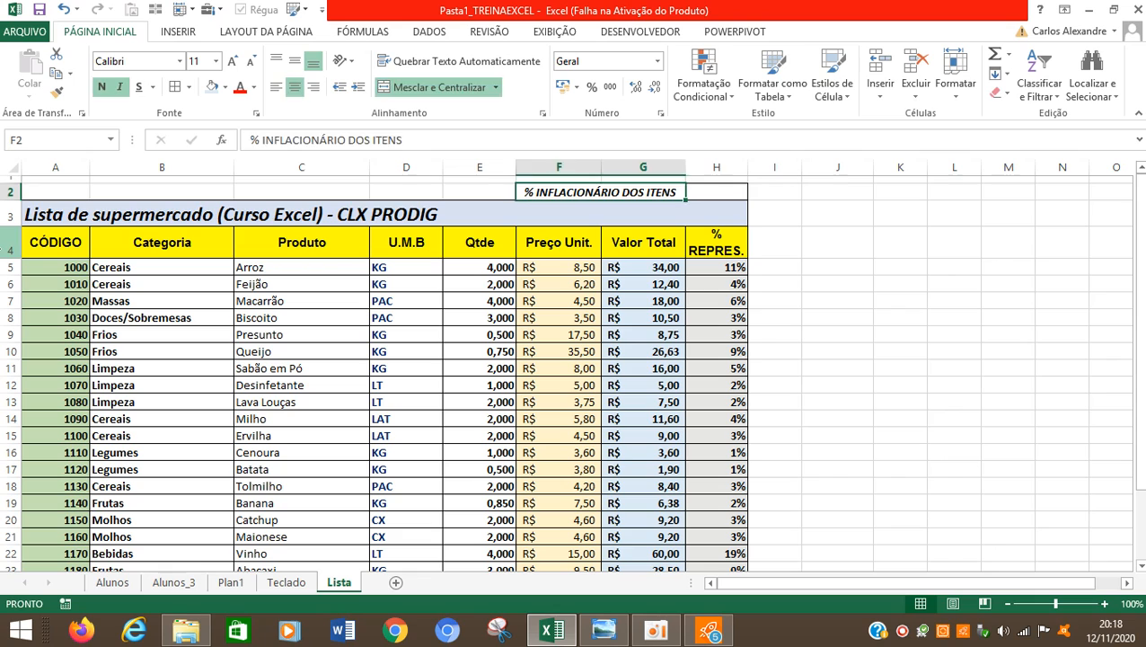
key("Right")
key("Down")
key("Down")
key("Down")
key("Down")
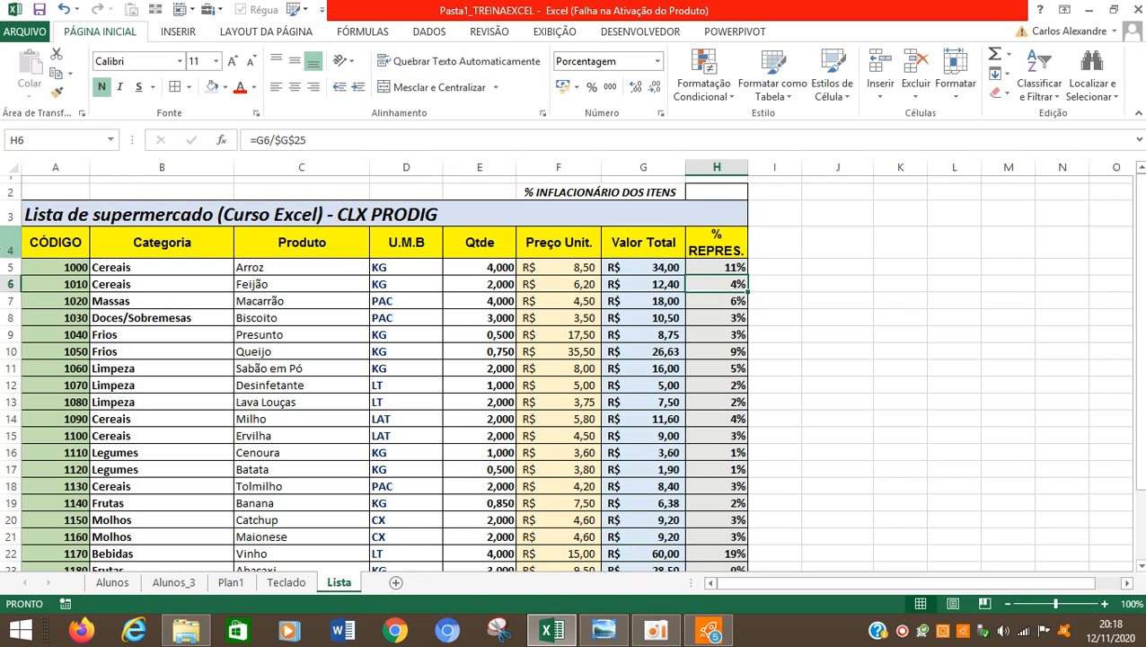
Examine the Valor Total column down to the end of the list and back up to the inflation cell
key("Left")
key("Down")
key("End")
key("Down")
key("Up")
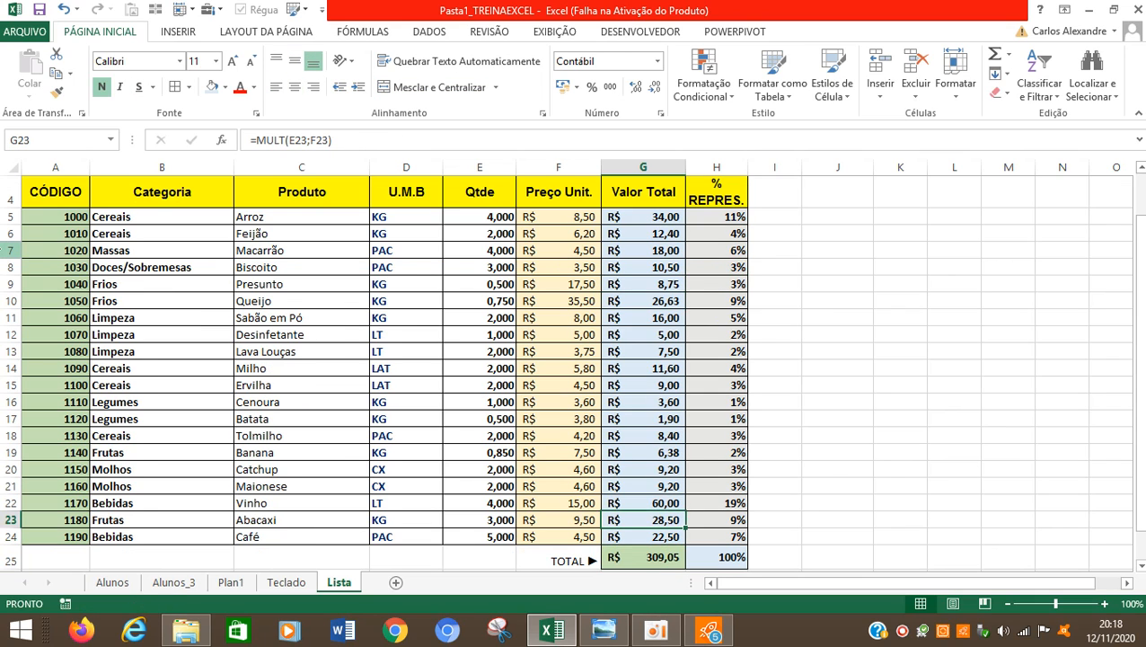
key("Up")
key("End")
key("Up")
key("Up")
key("End")
key("Right")
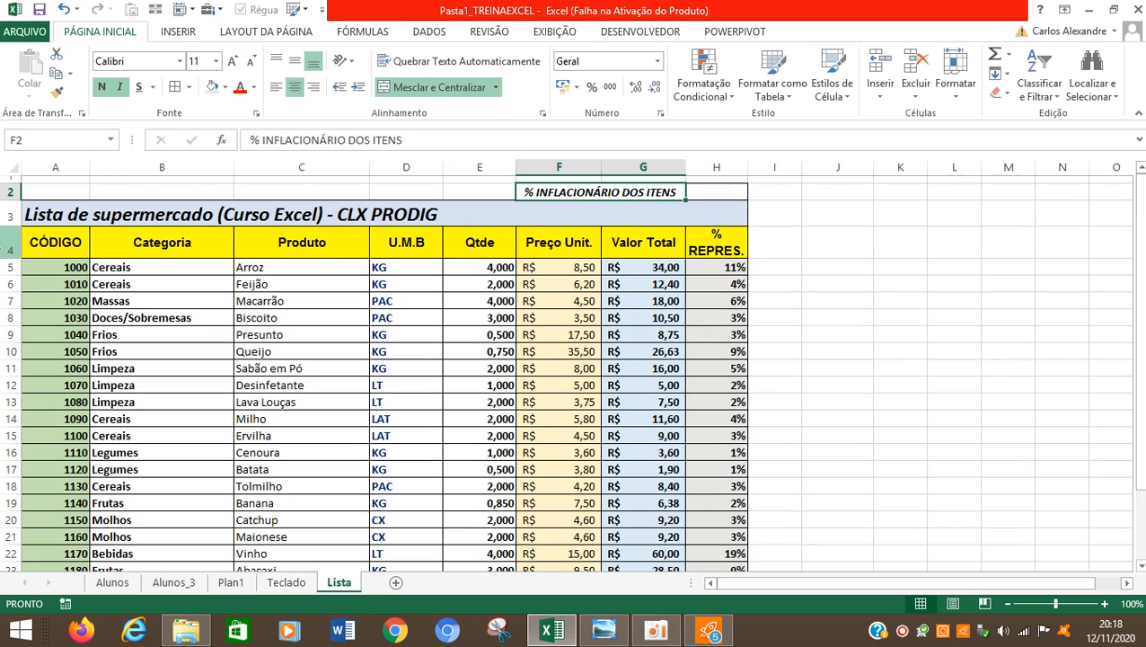
key("Right")
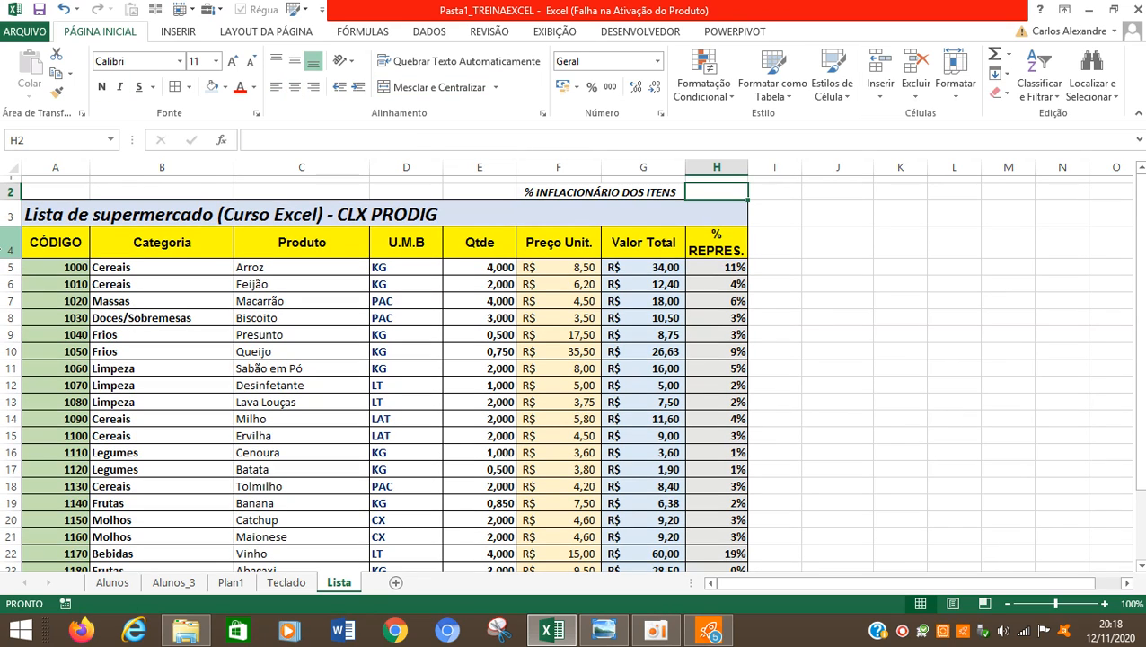
key("Left")
key("End")
key("Left")
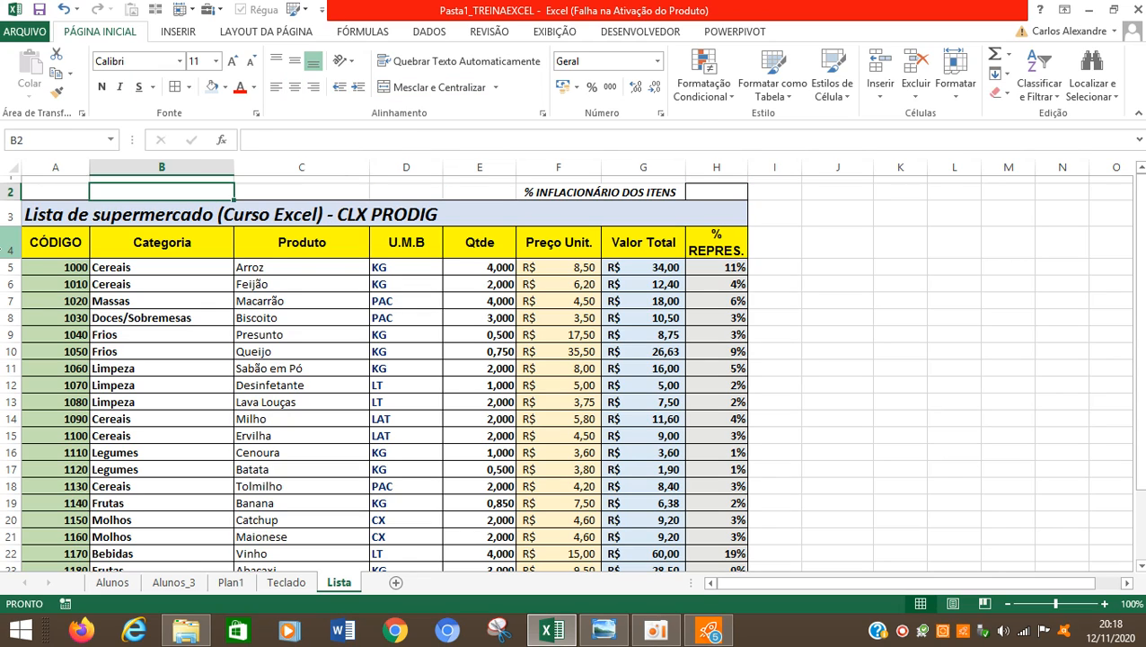
key("Right")
key("Right")
key("Right")
key("Right")
key("Right")
key("Left")
key("Left")
key("Left")
key("Left")
key("Left")
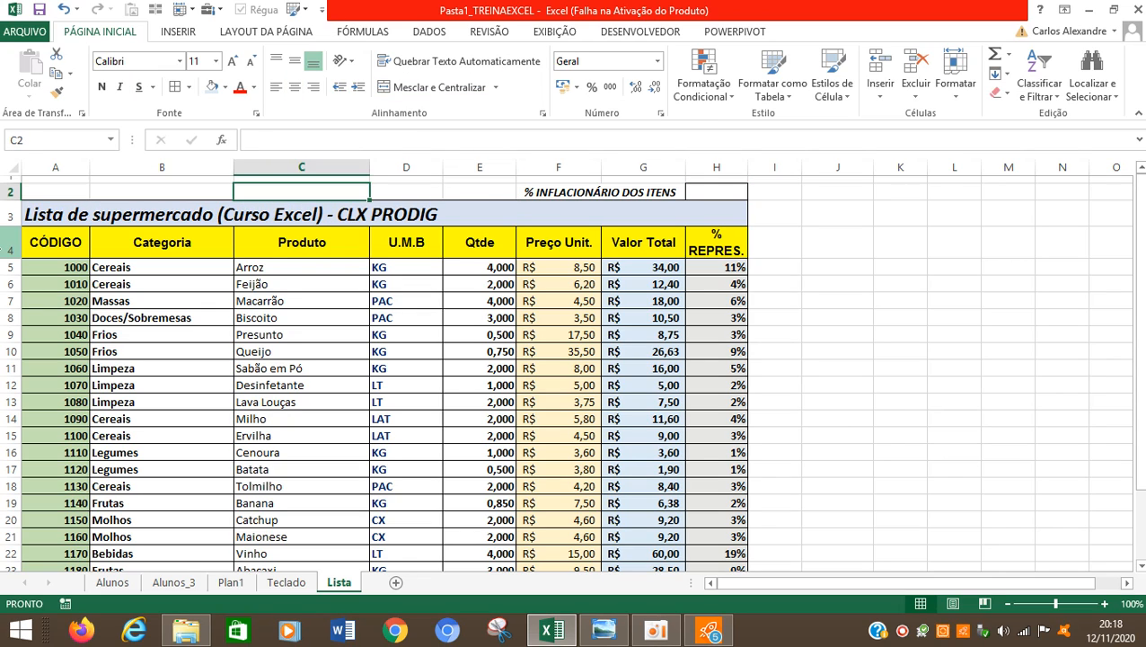
key("shift+Right")
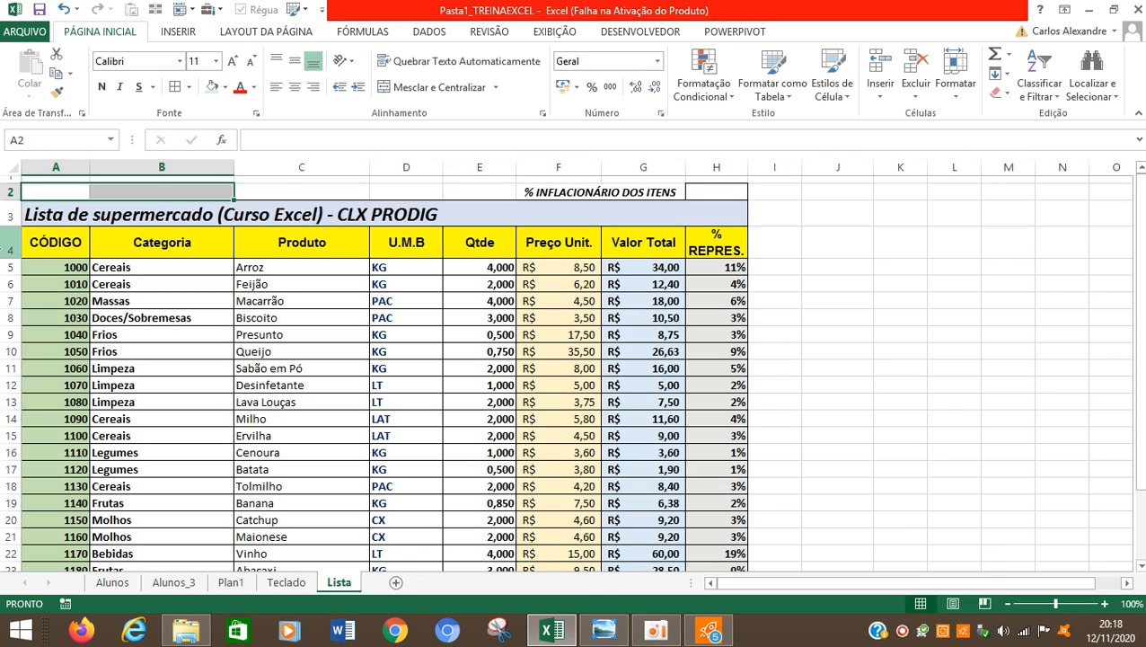
key("Down")
key("Up")
key("shift+Right")
key("Down")
key("Right")
key("Left")
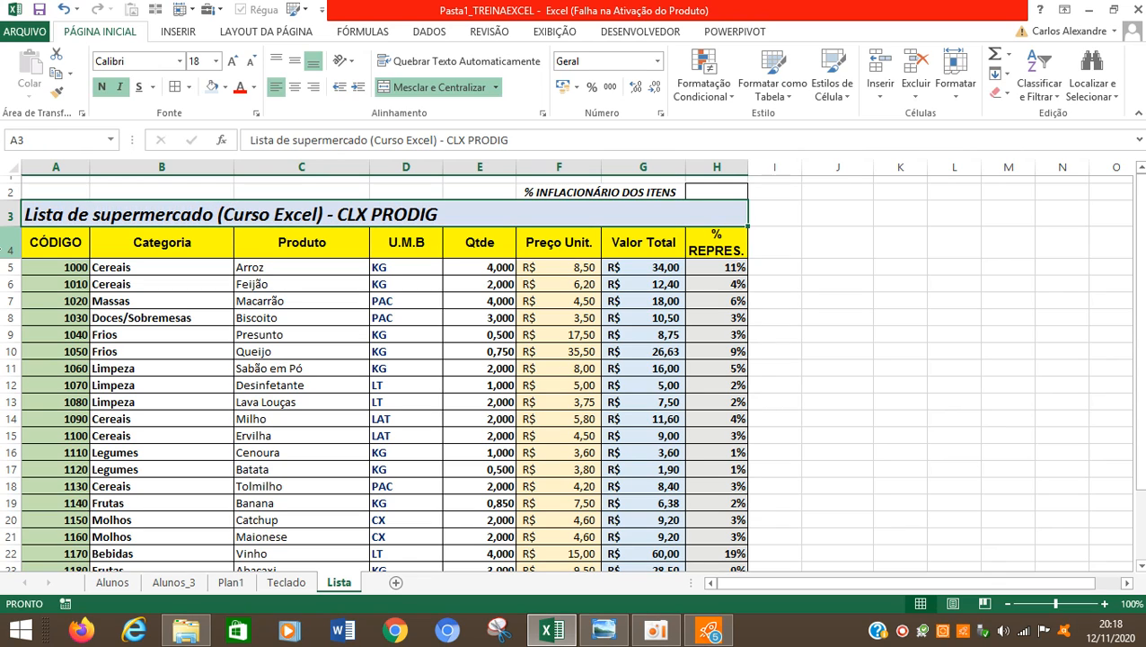
Examine the price, total and percentage cells of the first item, Arroz, in row 5
key("Down")
key("Down")
key("Right")
key("Right")
key("Left")
key("Left")
key("Left")
key("Left")
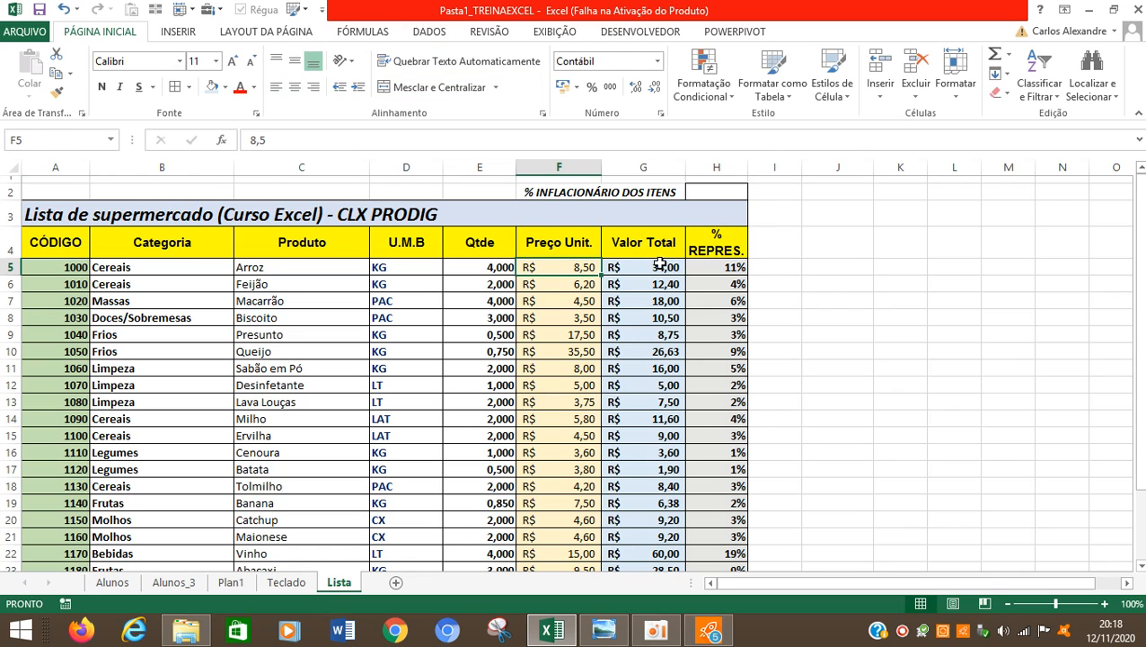
Enter 1,50 in the inflation cell H2 and apply the percentage format to it
left_click(707, 198)
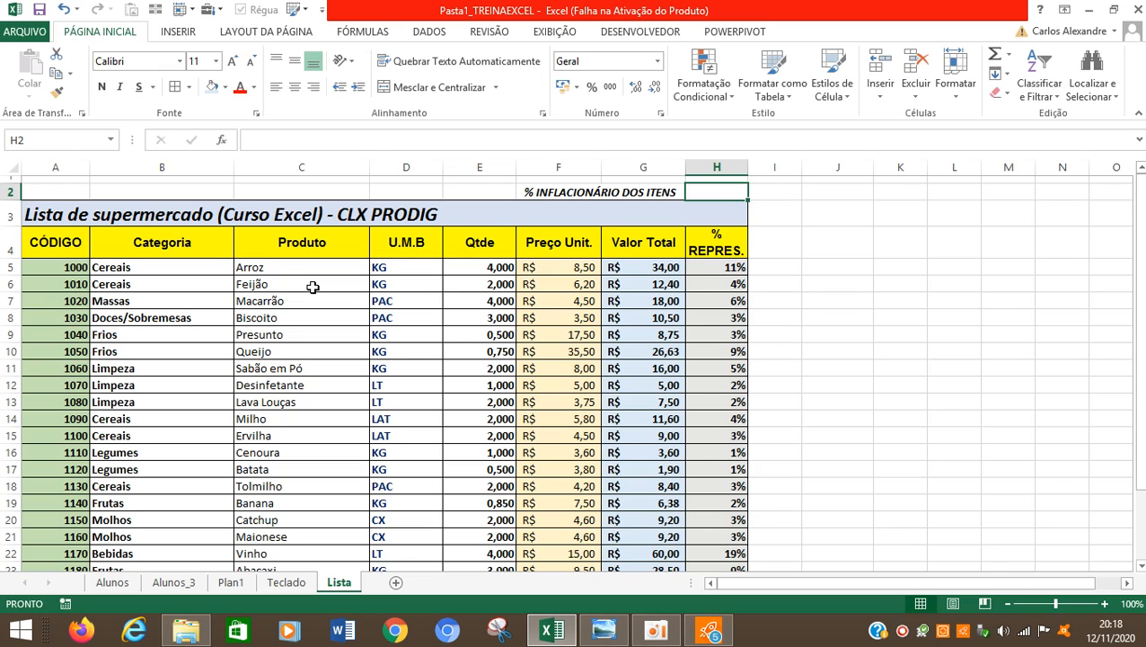
type("1,50")
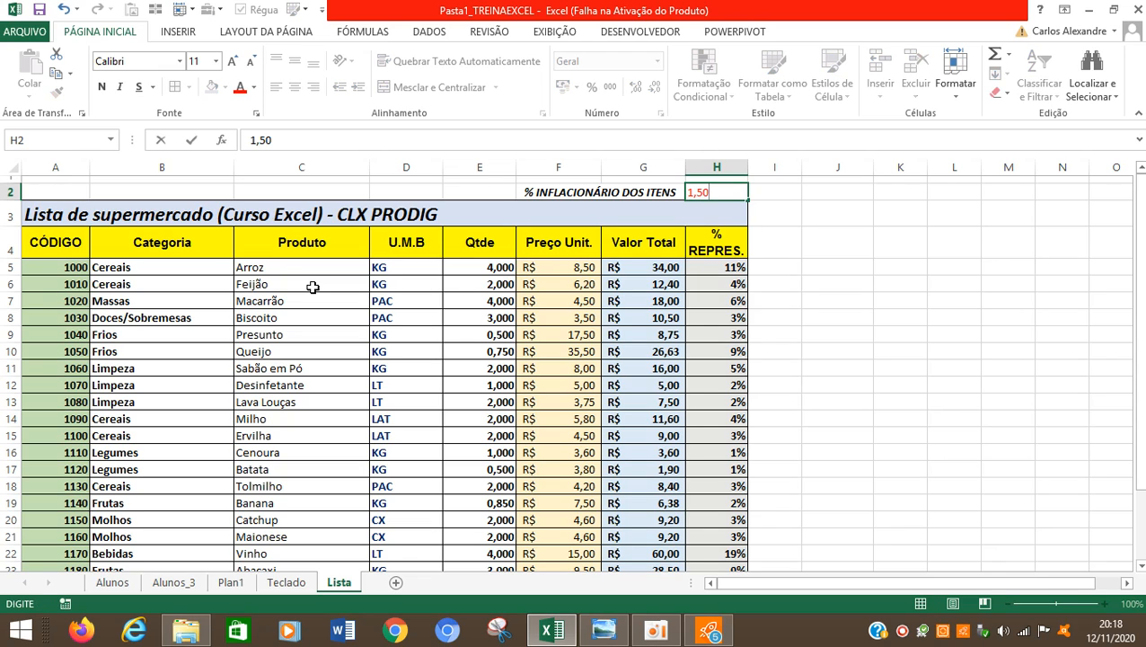
key("Return")
key("Up")
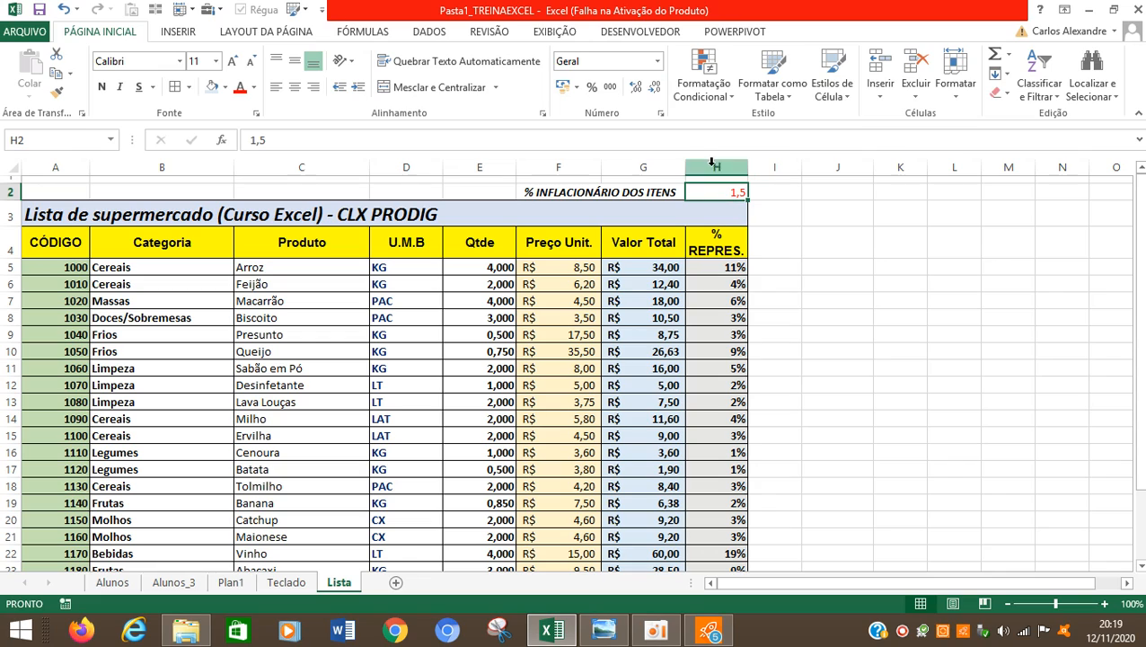
left_click(591, 87)
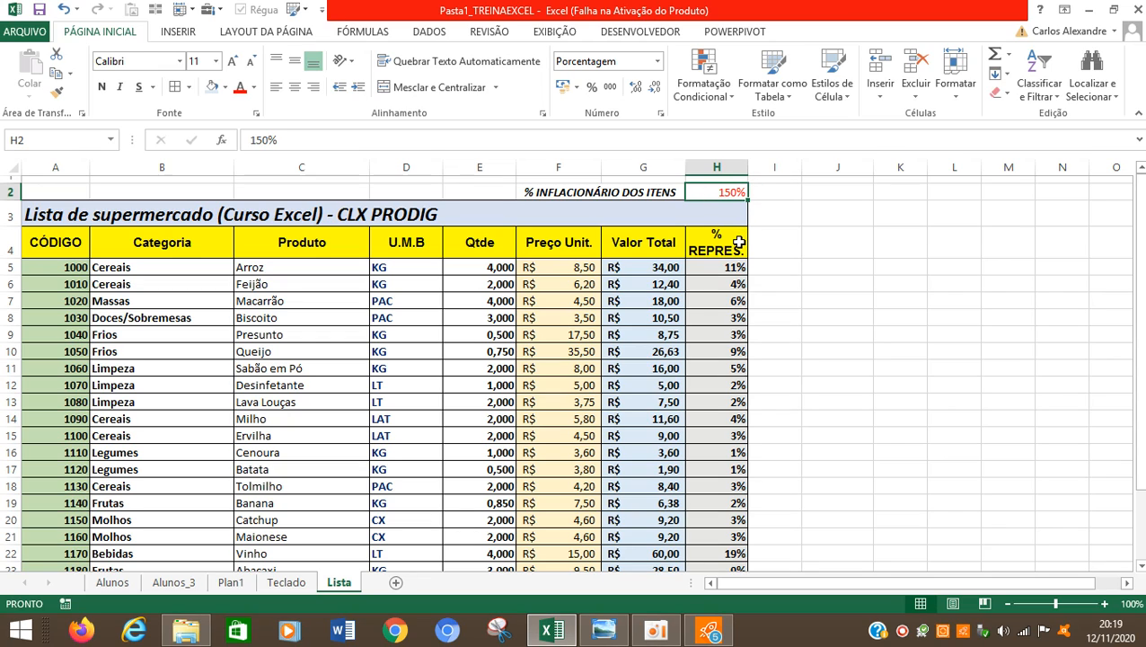
Examine the sum formula at the end of the % REPRES. column in H25
scroll(698, 430, "down", 3)
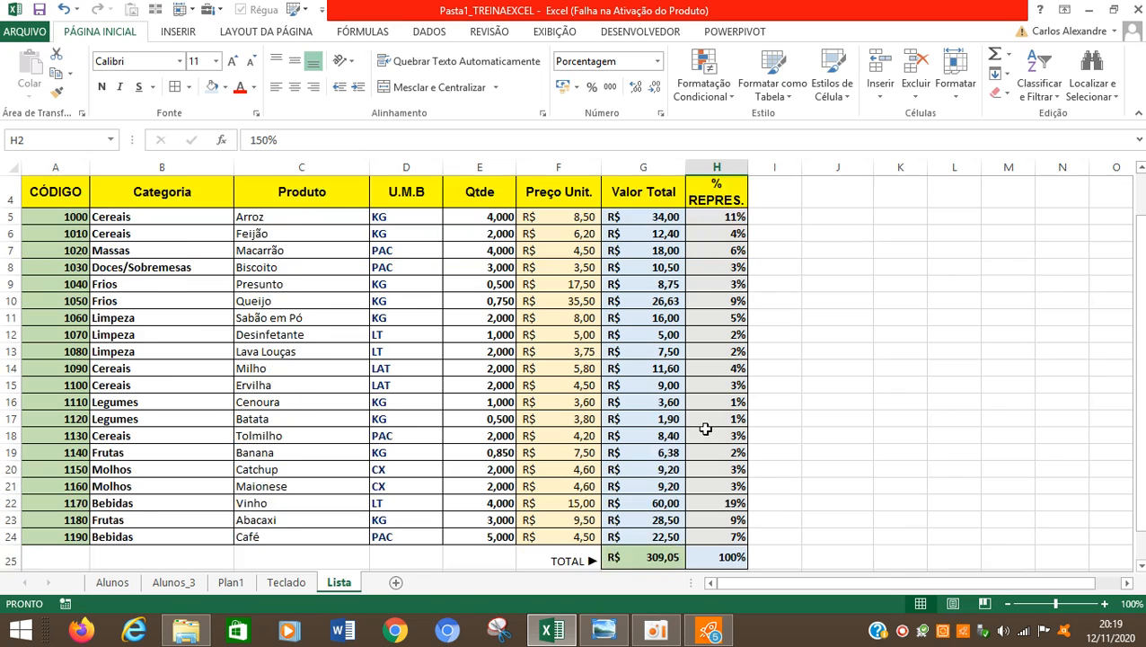
left_click(696, 447)
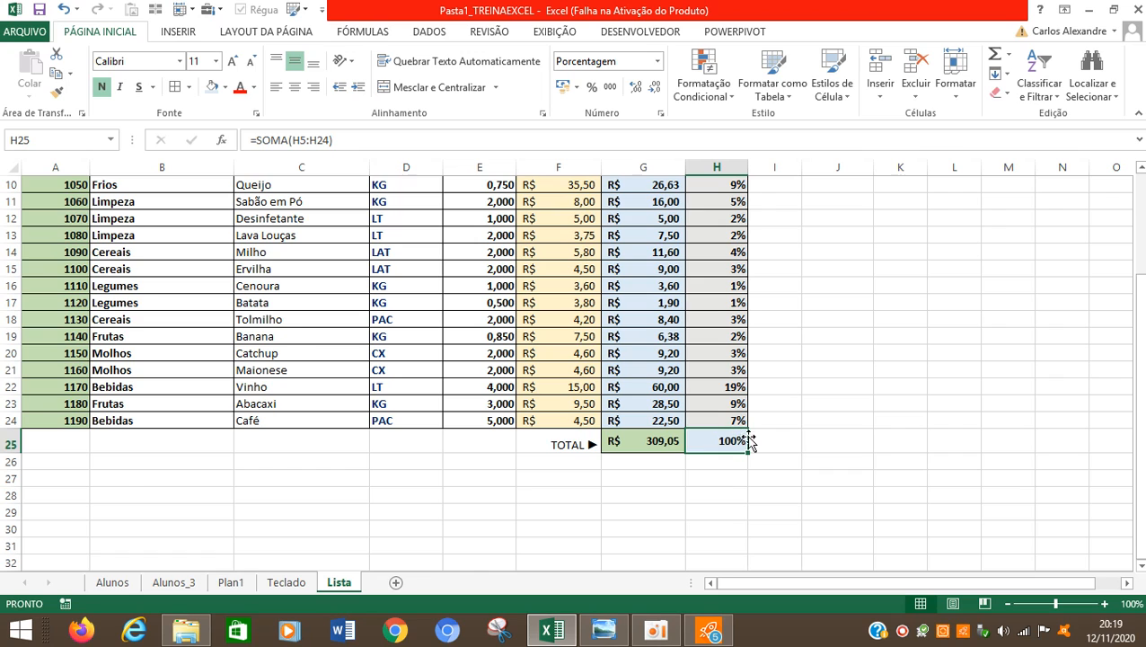
scroll(750, 431, "up", 3)
Set the inflation cell H2 to 1,5% and display it with two decimal places
left_click(726, 194)
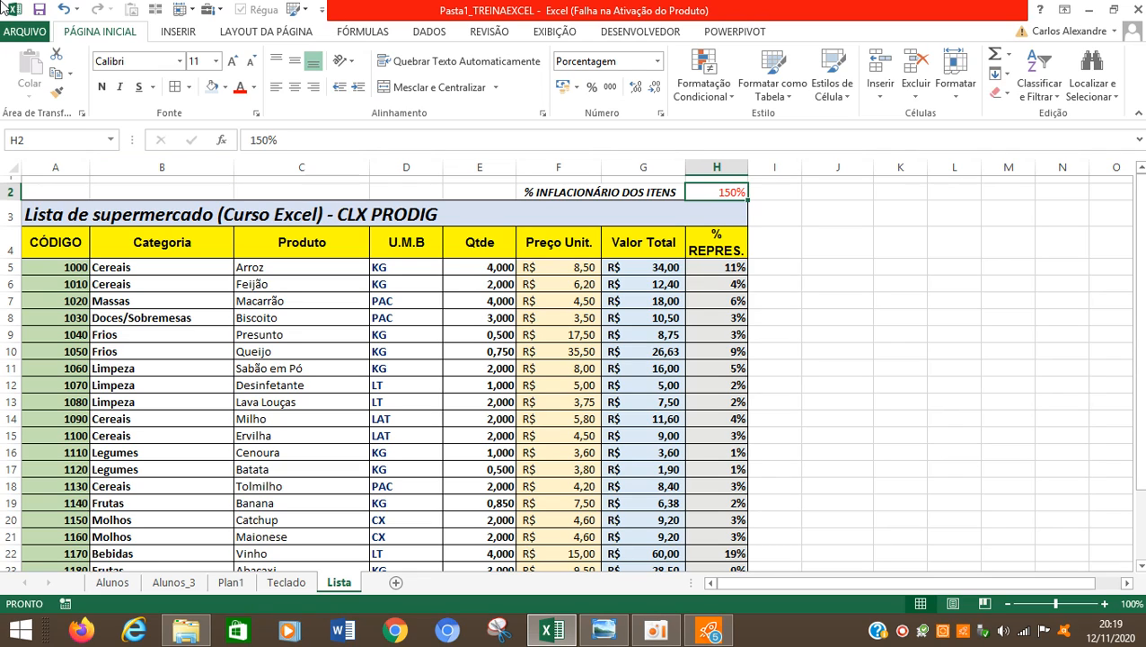
type("1,")
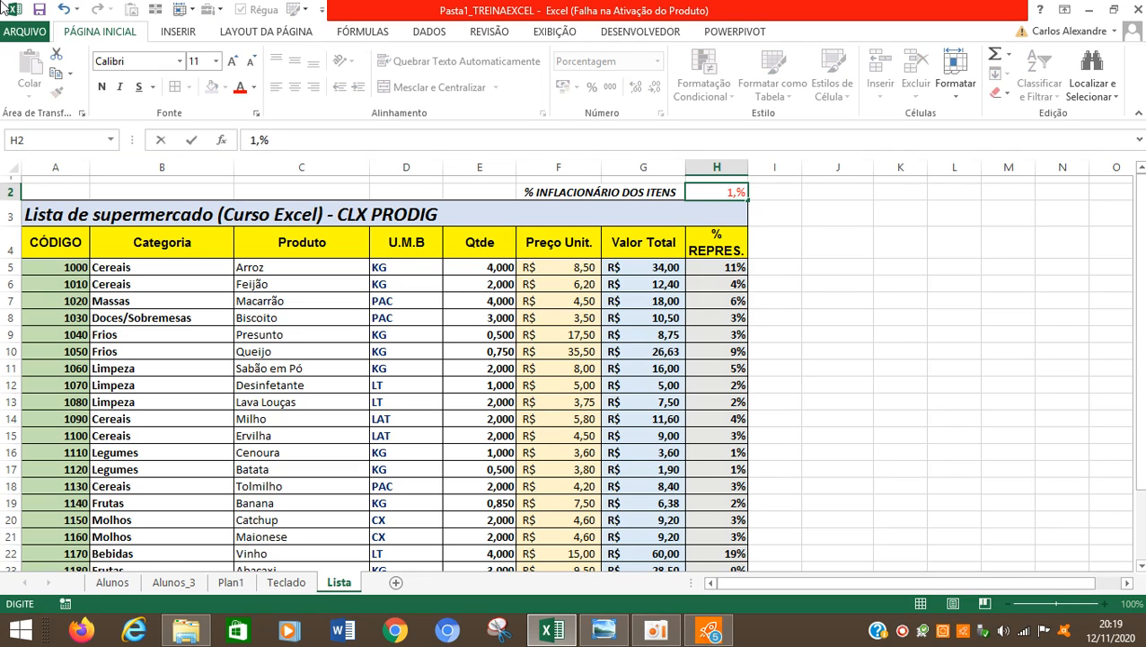
type("5")
key("ctrl+Return")
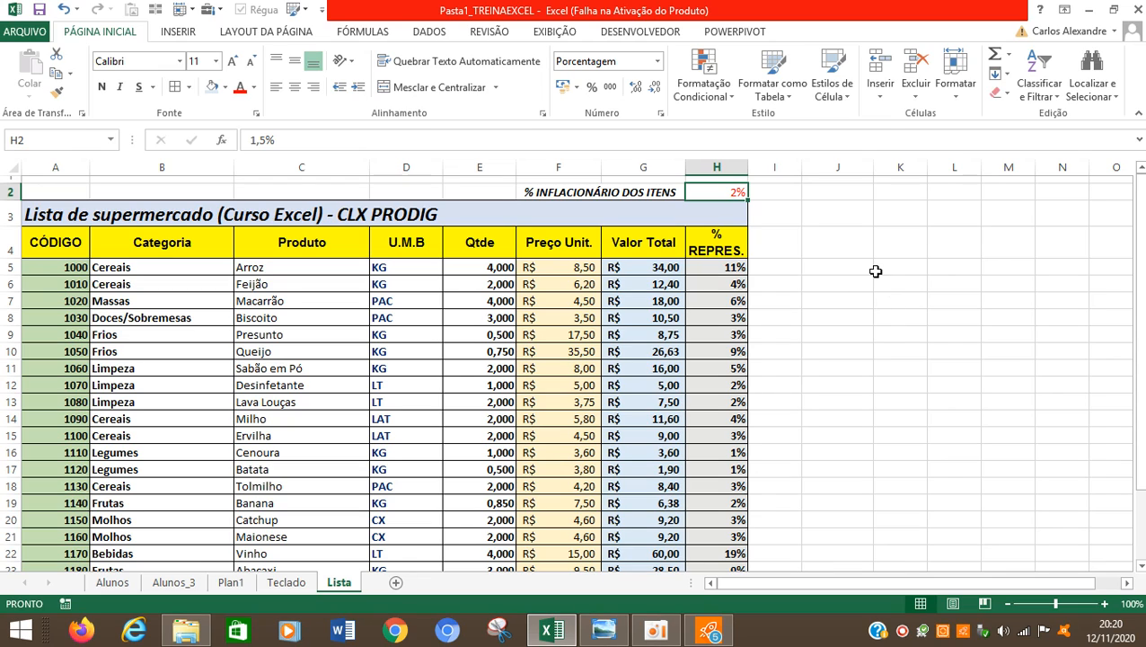
left_click(637, 87)
left_click(637, 87)
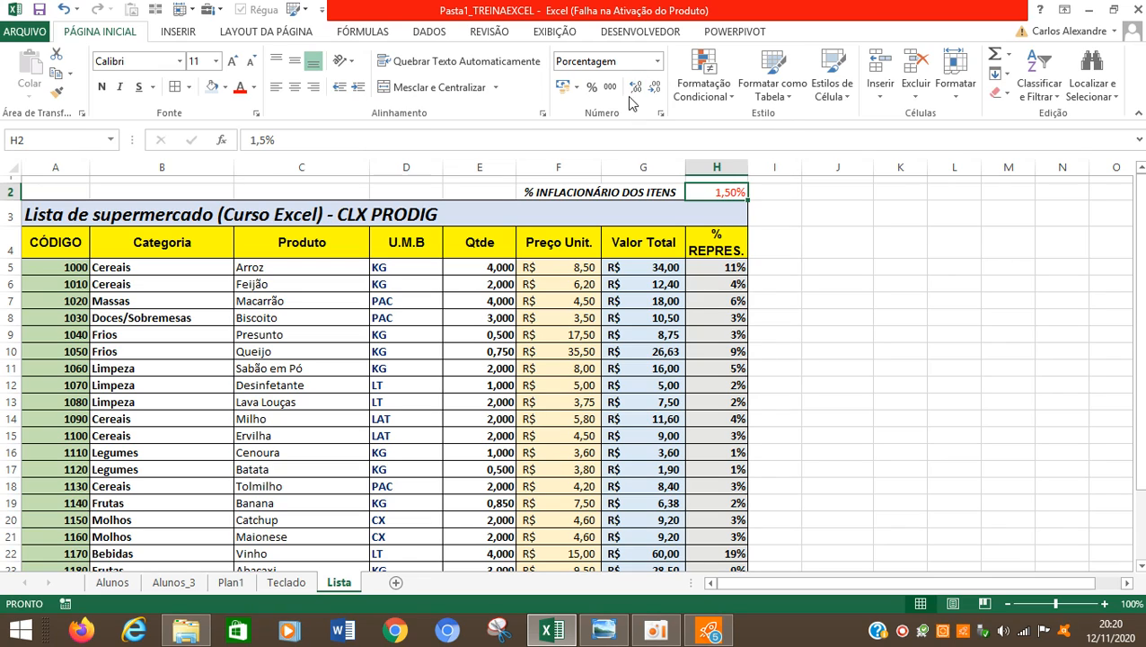
Examine the inflation label and its value, and the Valor Total formulas from G5 down to the total in G25
left_click(901, 634)
left_click(411, 304)
left_click(620, 196)
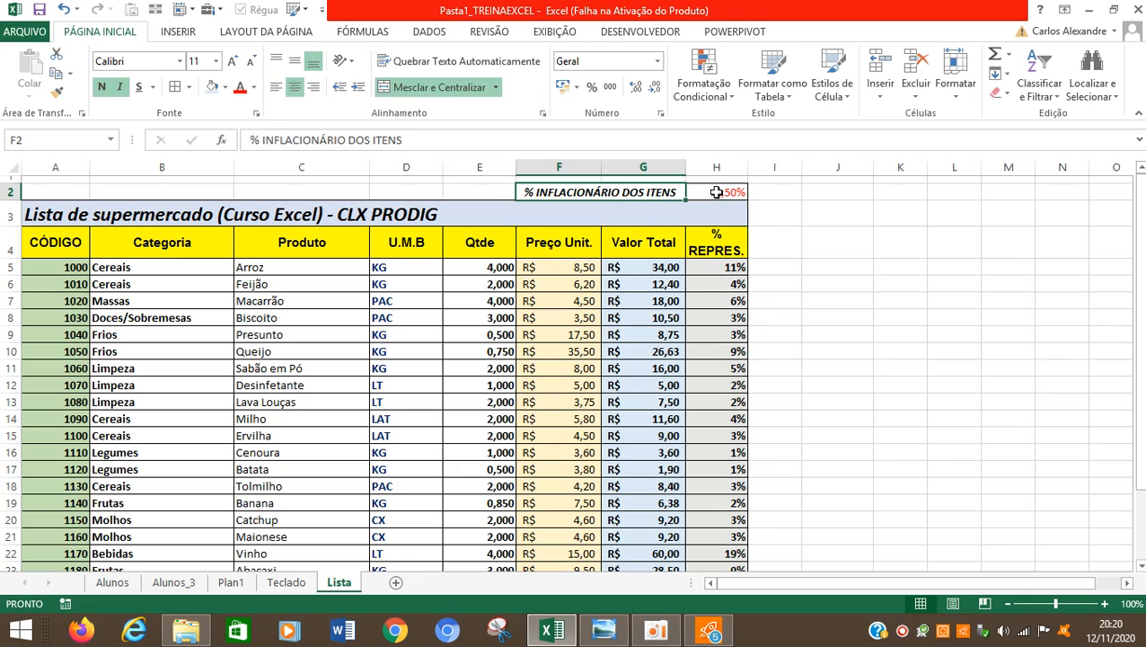
left_click(723, 194)
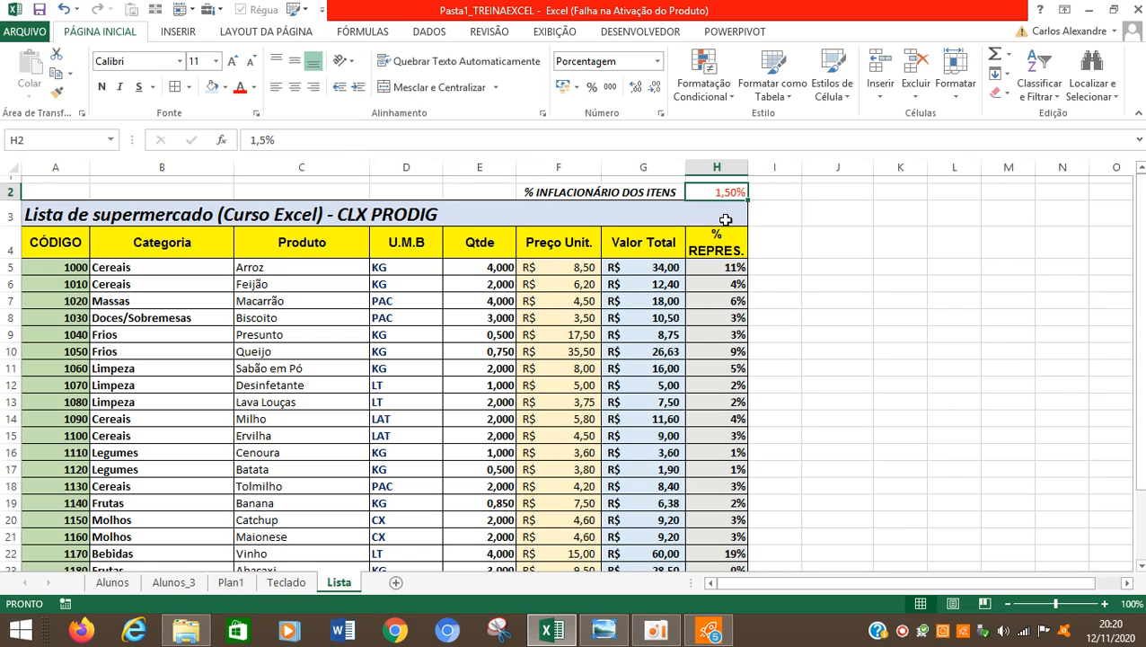
left_click(663, 264)
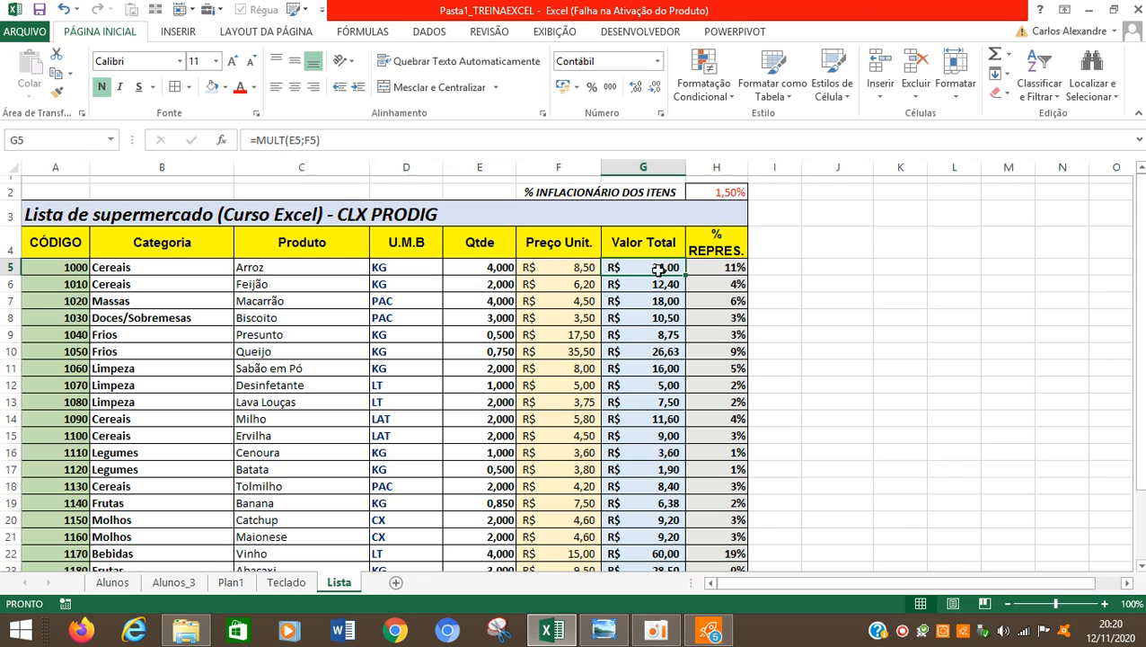
scroll(669, 419, "down", 2)
scroll(660, 422, "up", 2)
scroll(698, 447, "down", 2)
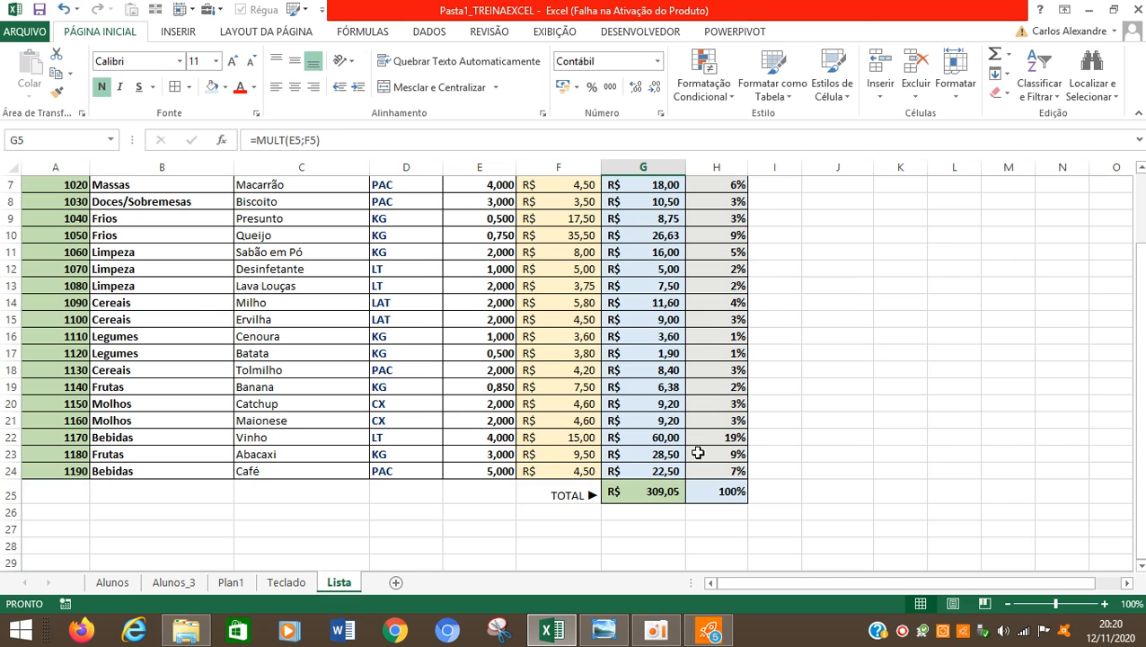
left_click(645, 496)
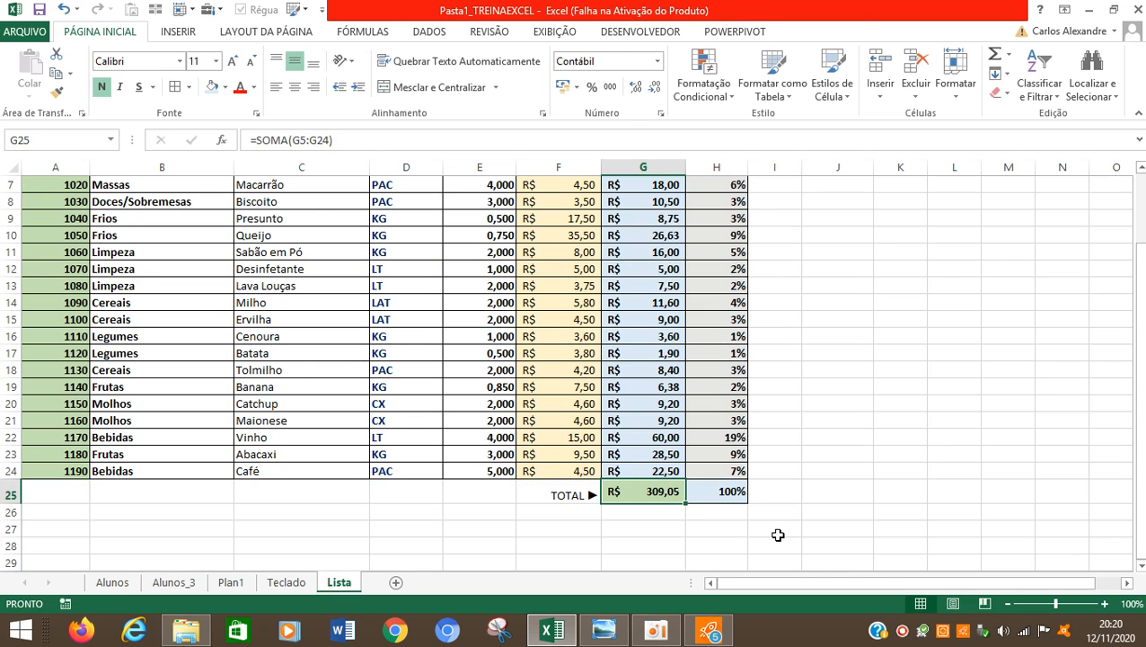
scroll(778, 534, "up", 2)
left_click(669, 267)
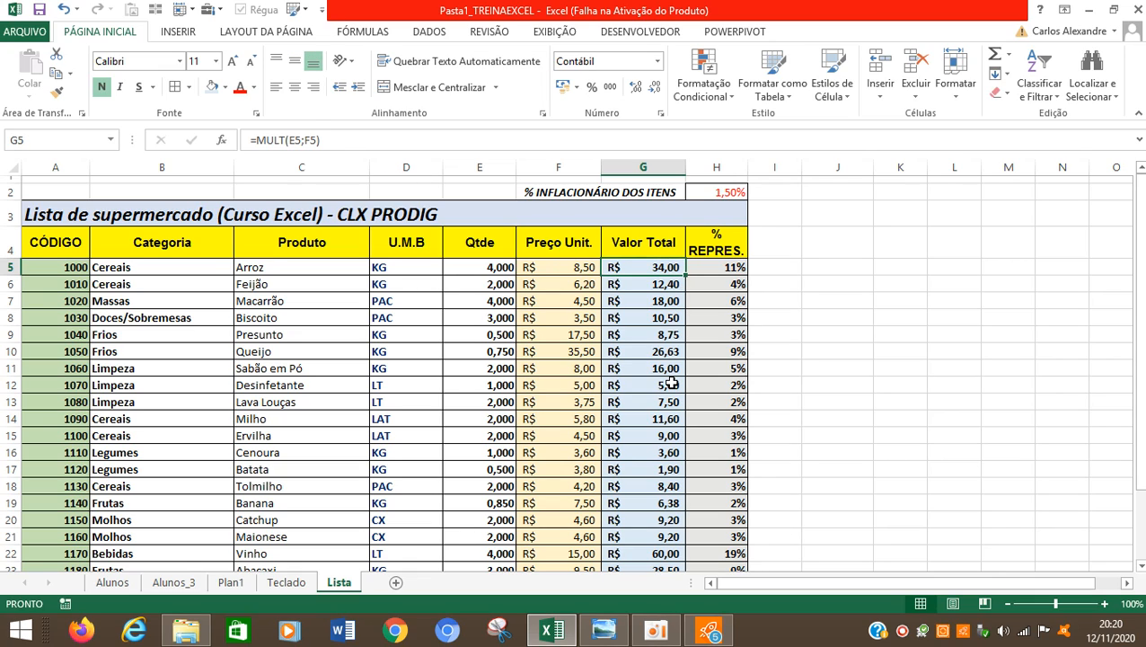
Make the inflation percentage in H2 bold
left_click(712, 191)
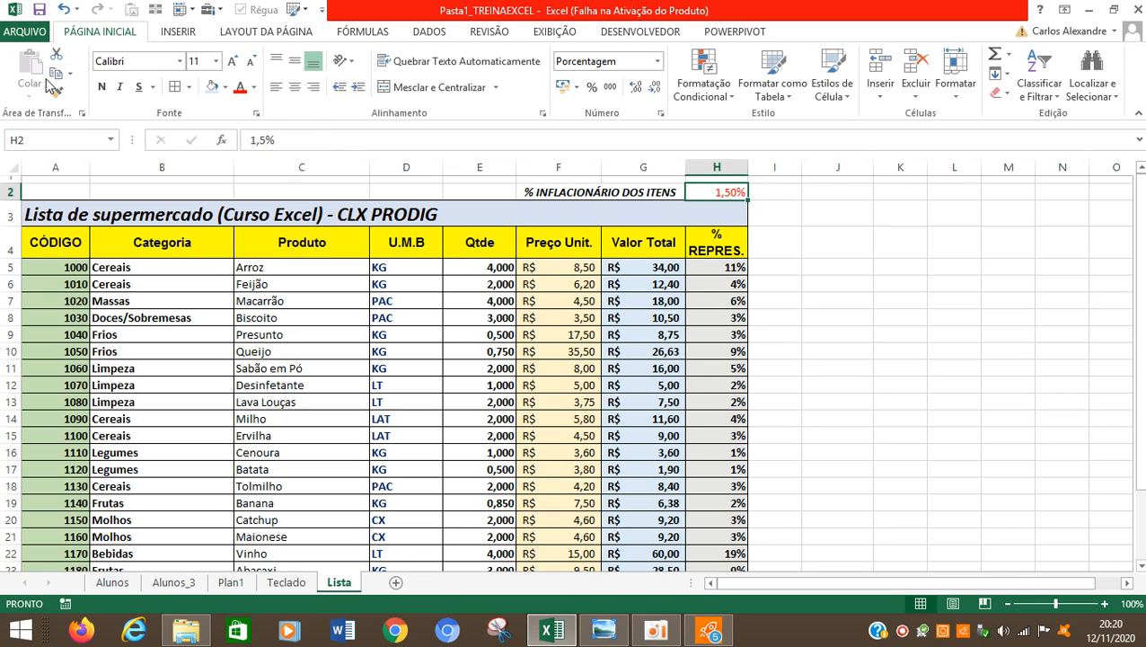
left_click(620, 192)
left_click(694, 194)
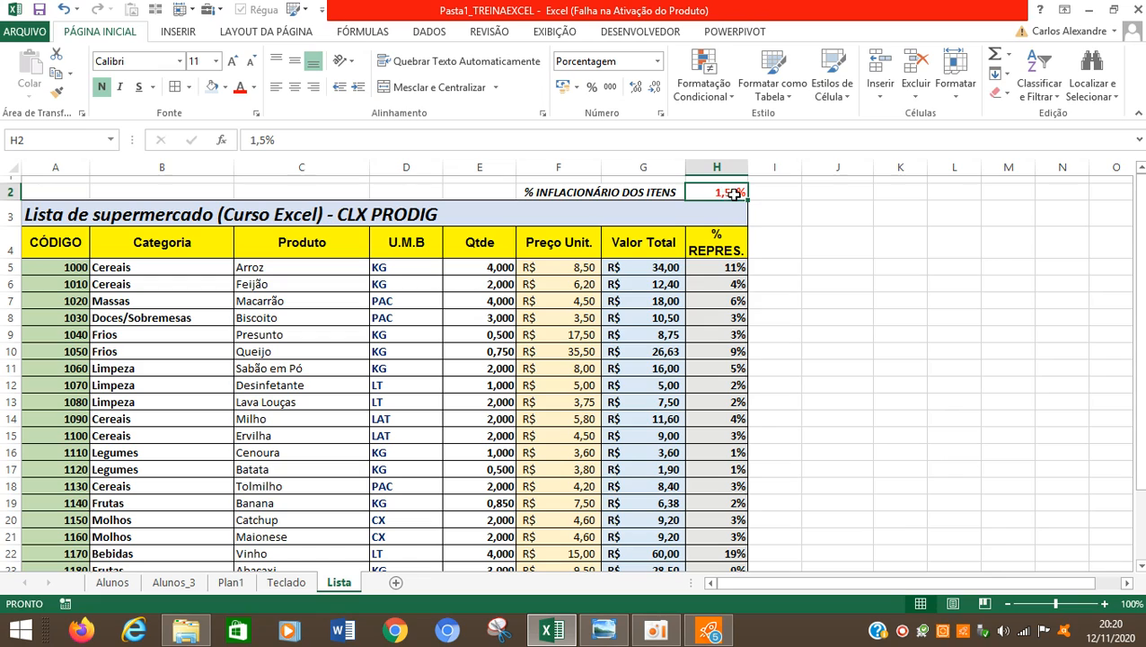
Inspect the multiplication formula in G5 that calculates the Valor Total for Arroz
mouse_move(669, 268)
left_mouse_down()
mouse_move(665, 394)
mouse_move(655, 266)
left_mouse_up()
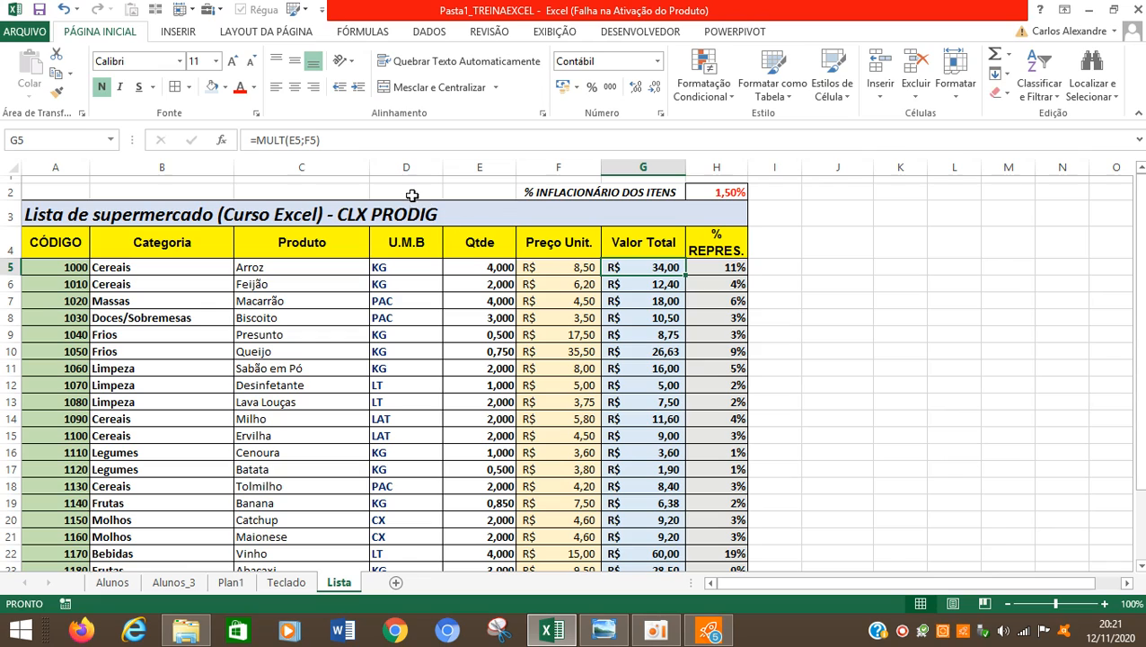
left_click(424, 136)
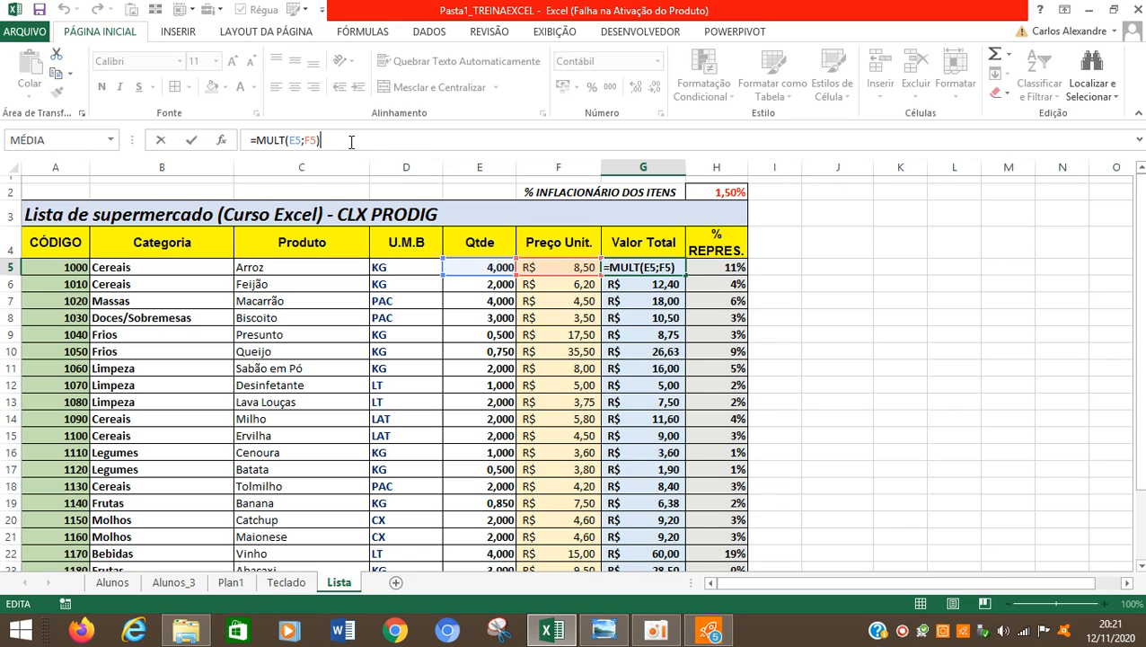
key("Return")
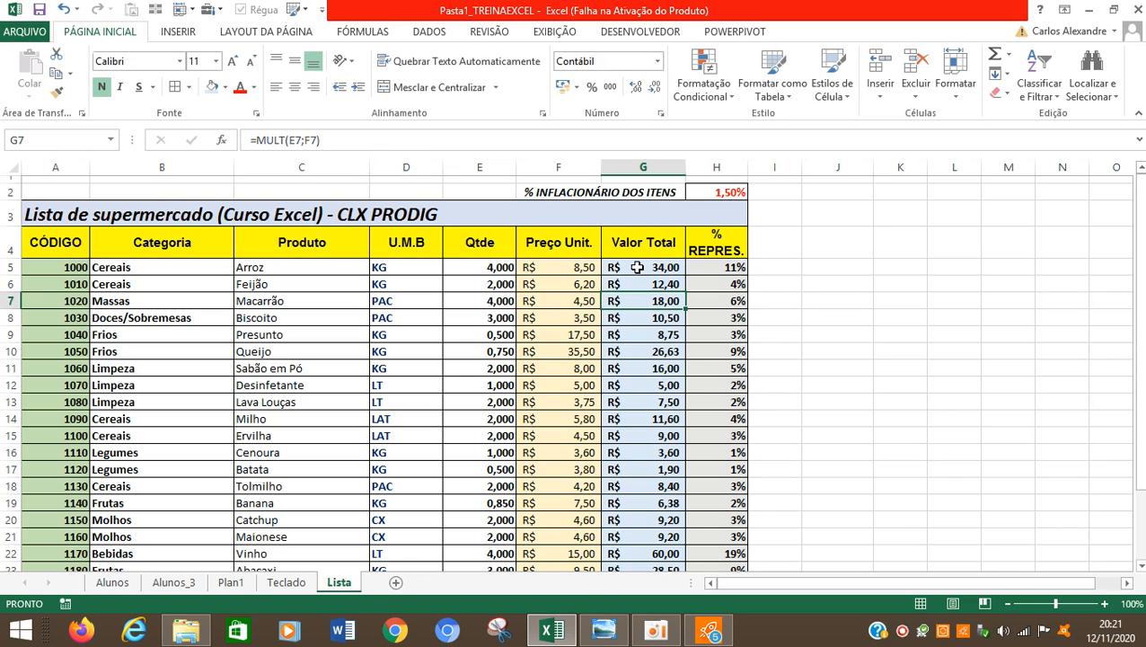
Try applying the inflation percentage to Arroz's Valor Total by changing the G5 formula to =MULT(E5;F5)*H2
left_click(628, 266)
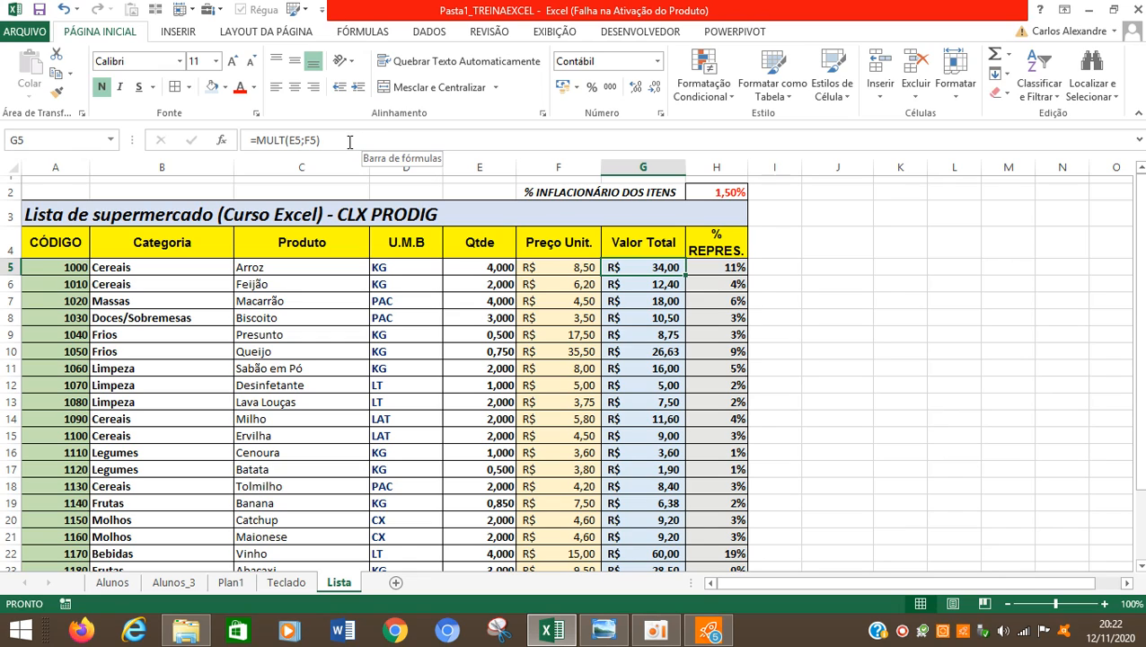
left_click(422, 141)
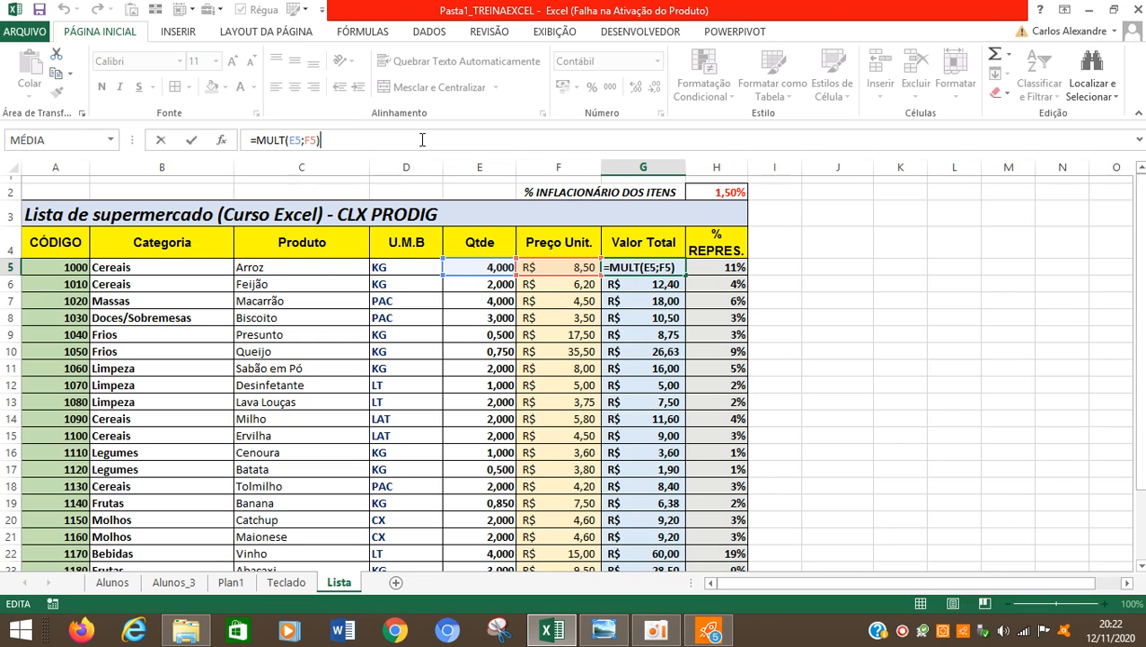
type("*")
left_click(724, 192)
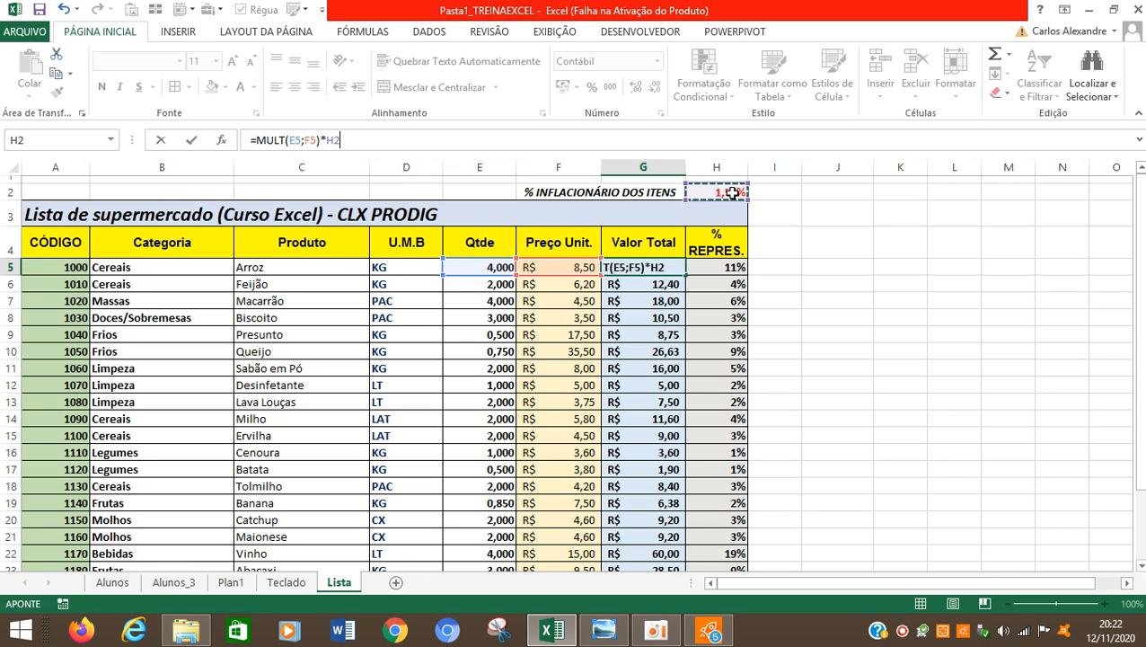
key("Return")
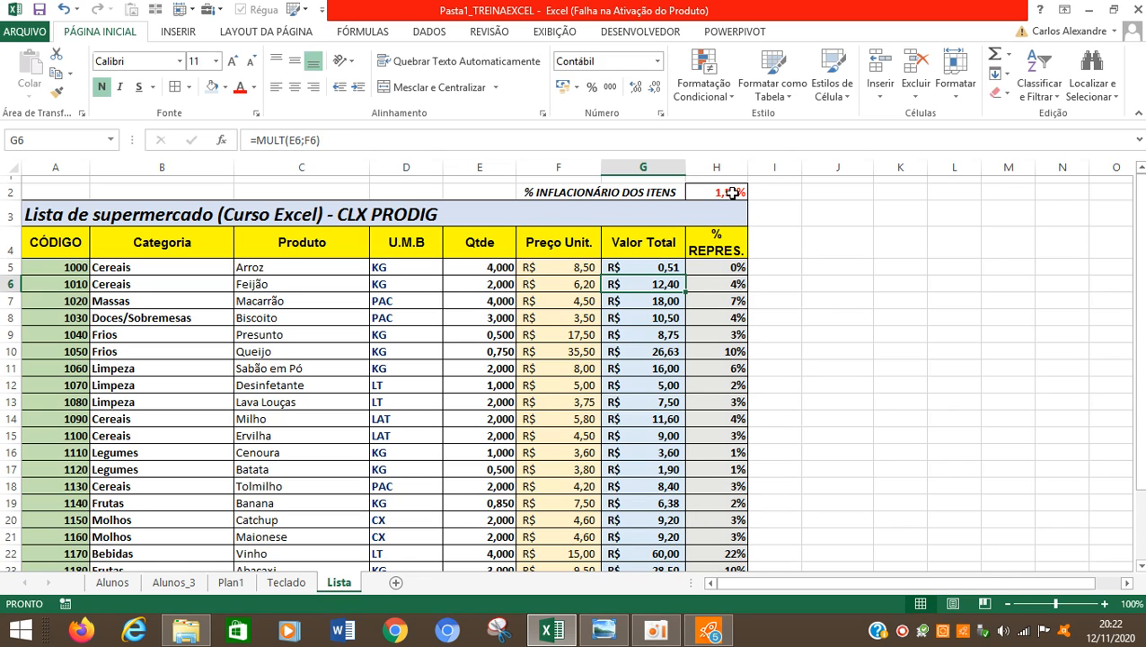
key("Up")
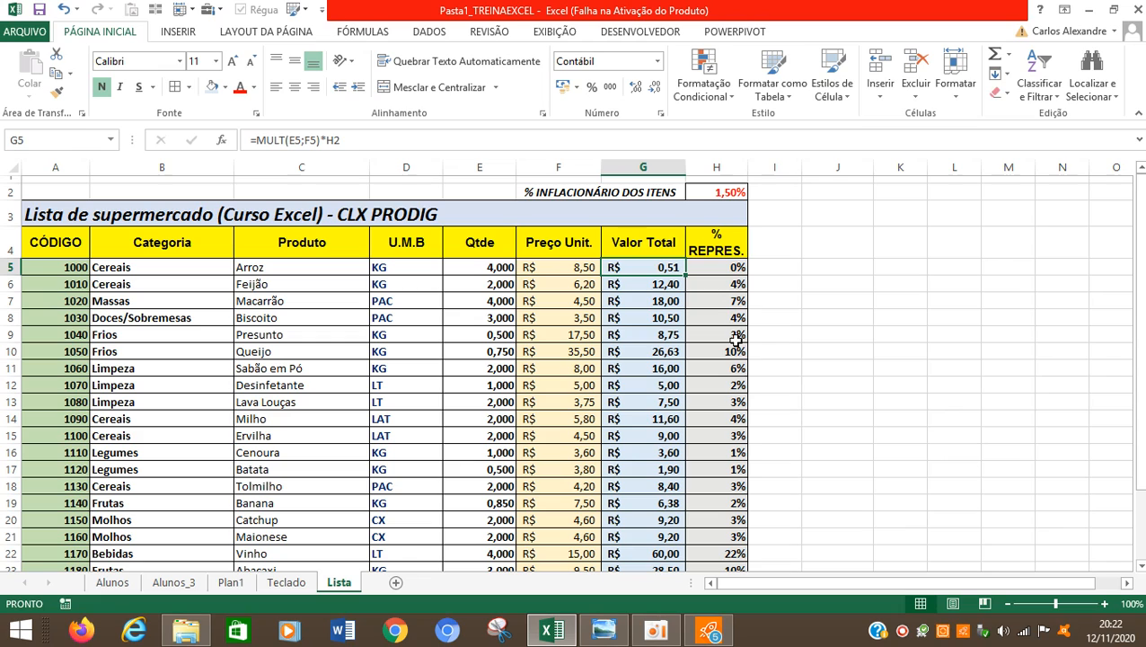
Examine Arroz's quantity, unit price and Valor Total formula in row 5, along with the inflation percentage in H2
left_click(492, 267)
left_click(666, 267)
left_click(484, 266)
left_click(579, 268)
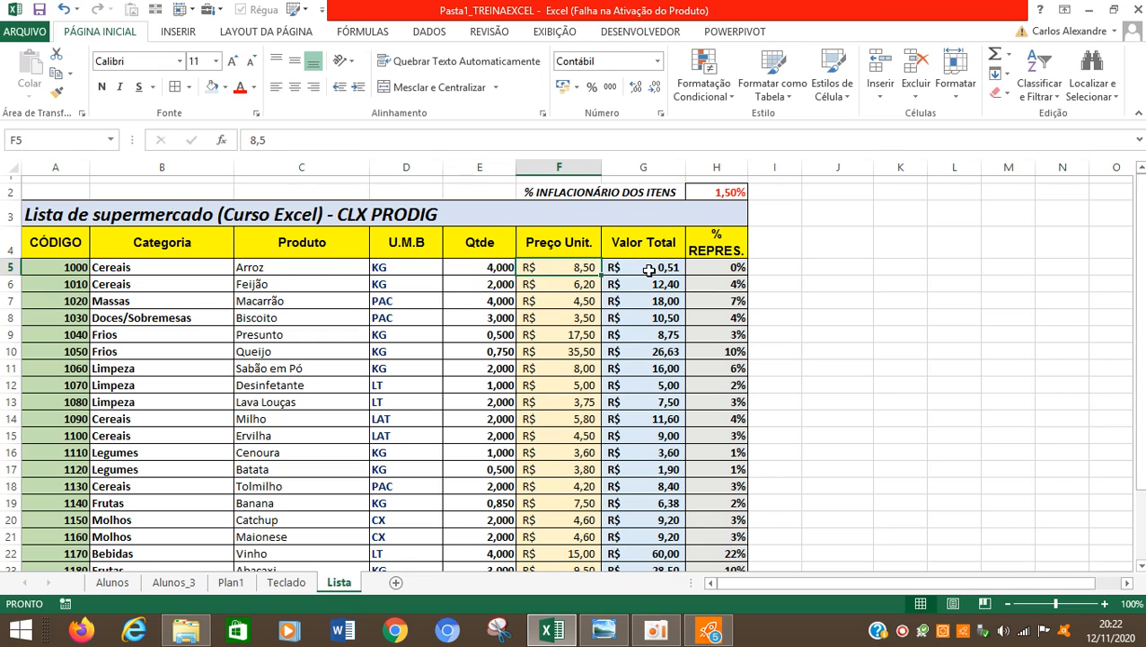
left_click(649, 269)
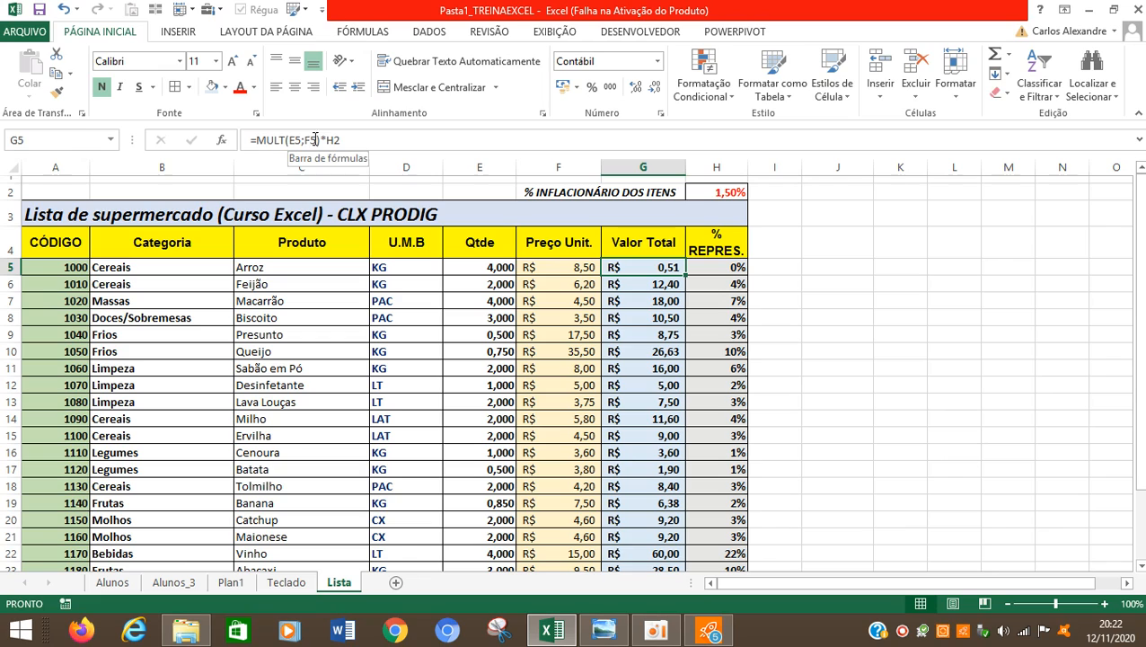
left_click(718, 191)
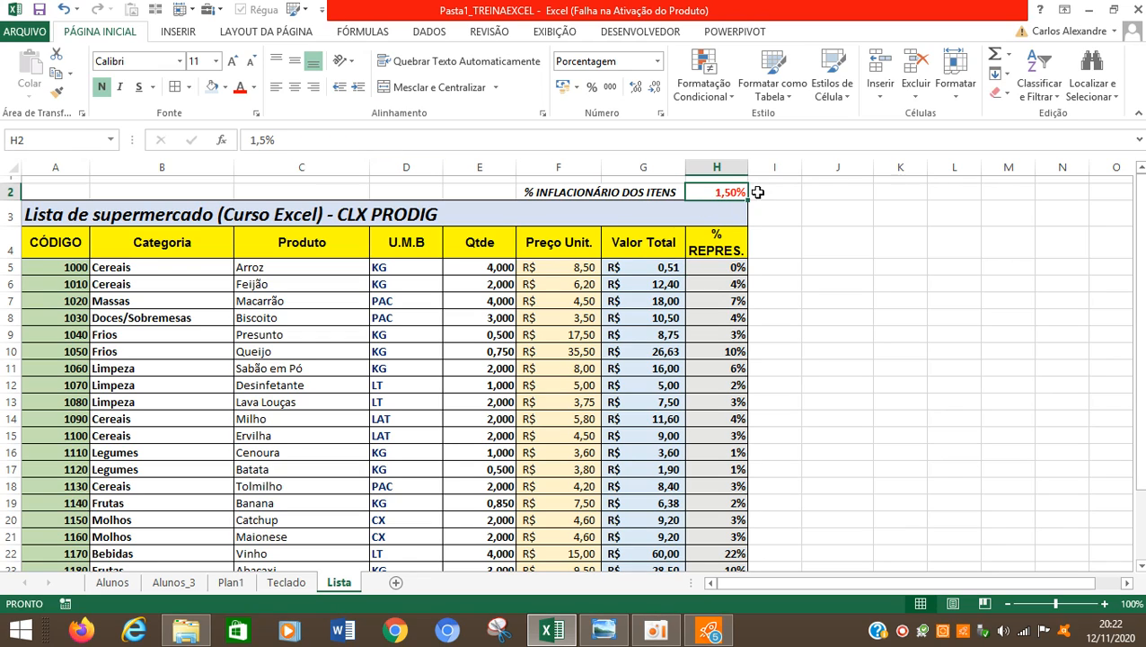
left_click(674, 269)
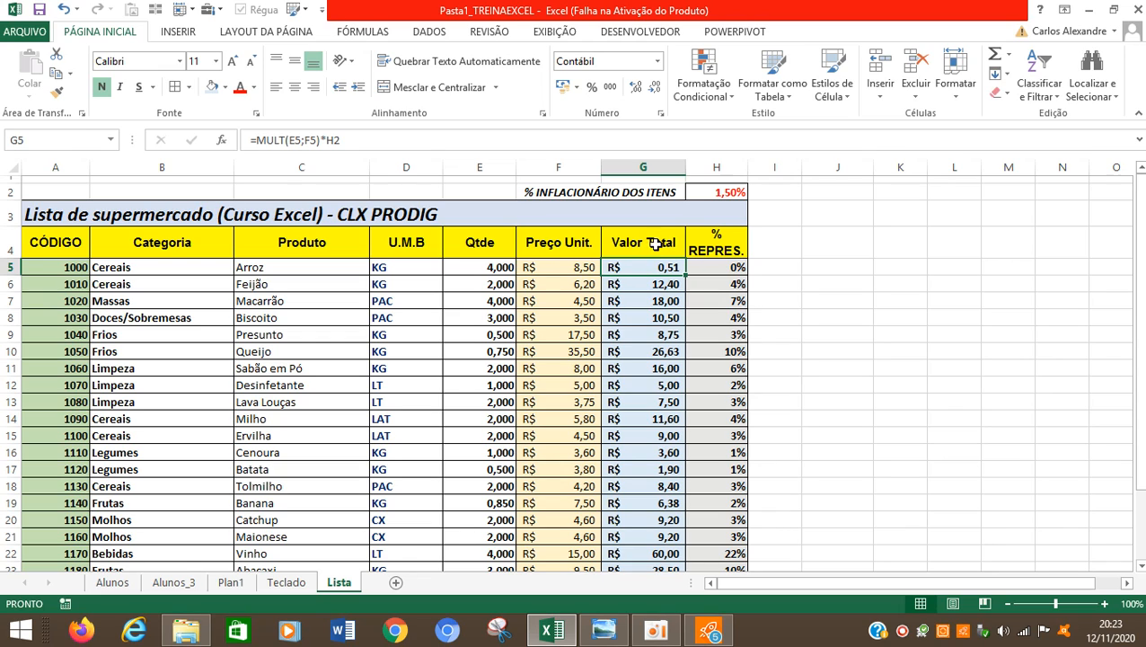
Undo the inflation multiplication in G5 and calculate Arroz's inflation amount in J5 with =G5*H2
left_click(817, 268)
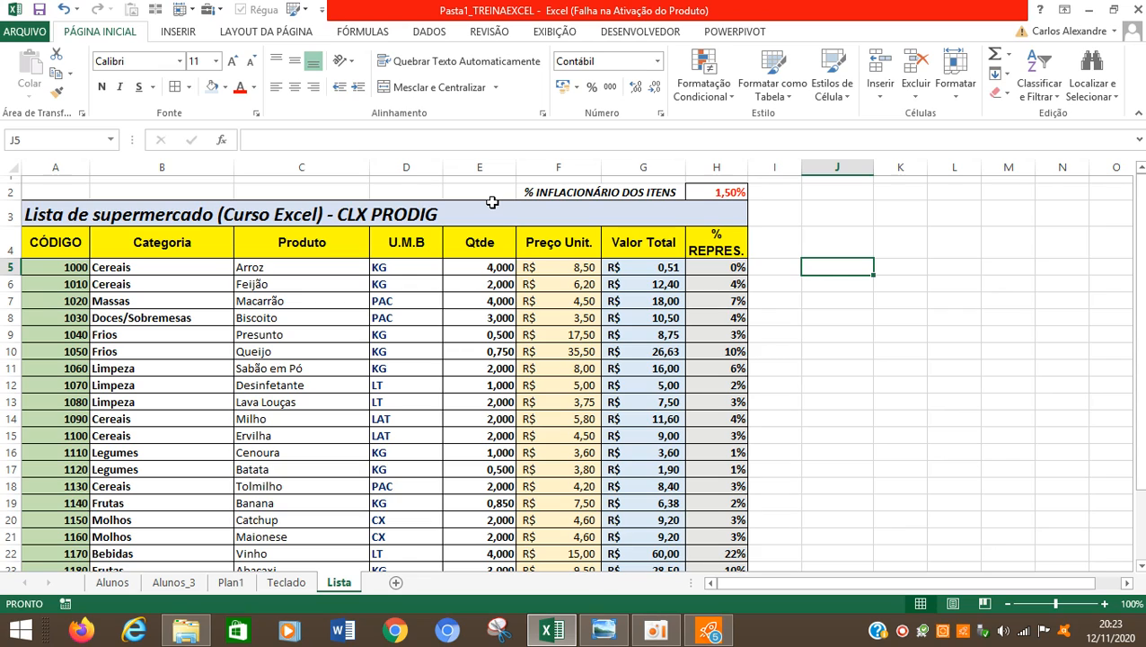
key("ctrl+z")
key("Right")
key("Right")
key("Right")
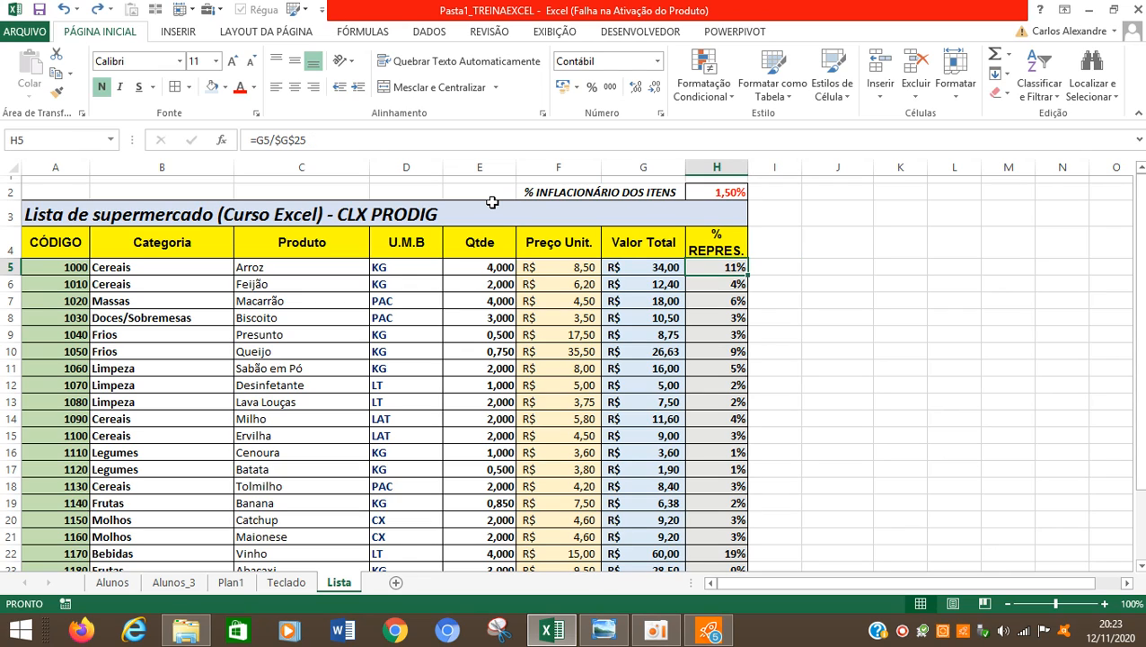
type("=")
key("Left")
key("Left")
key("Left")
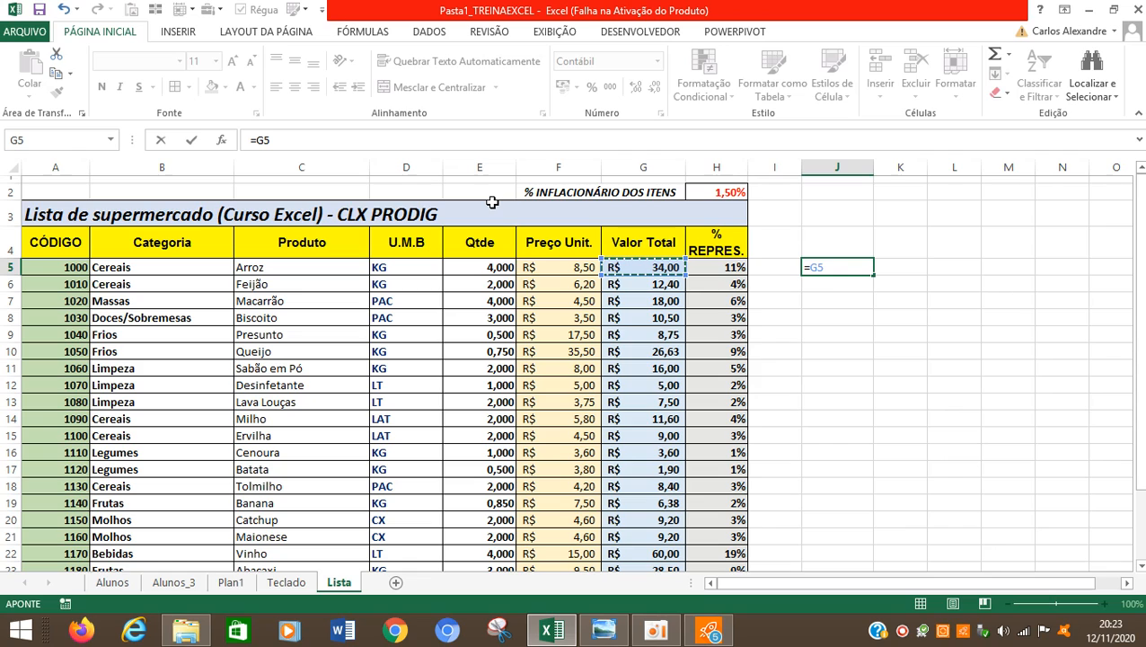
type("*")
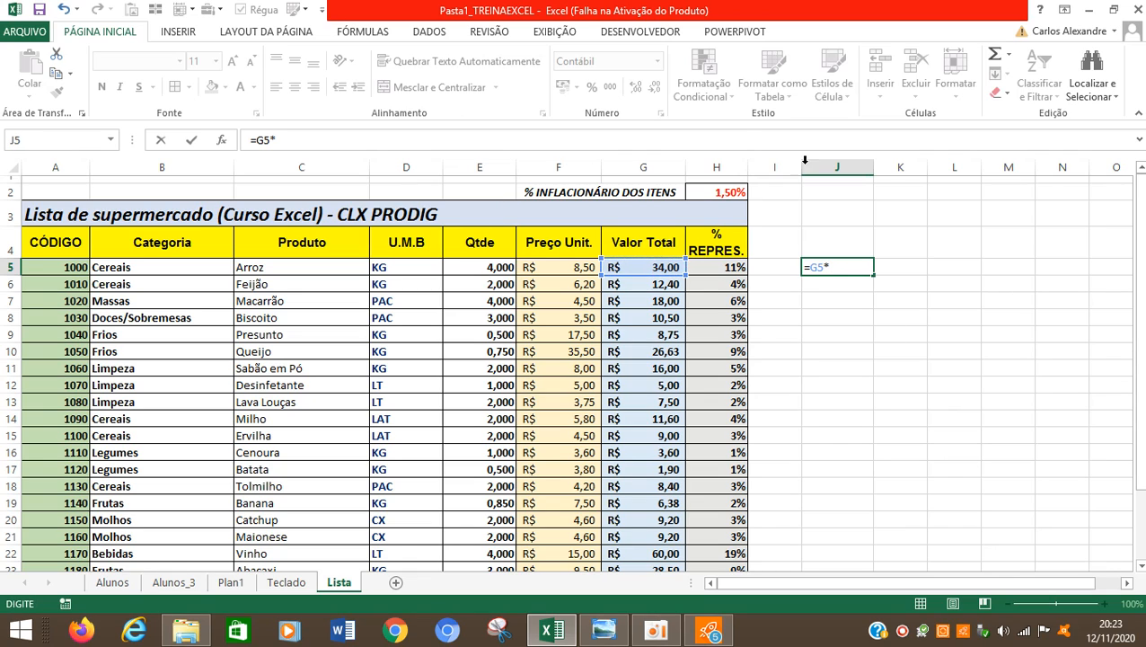
left_click(702, 187)
key("F4")
key("Return")
key("Up")
Add the inflation amount to Arroz's Valor Total in K5 with the formula =G5+J5
key("Right")
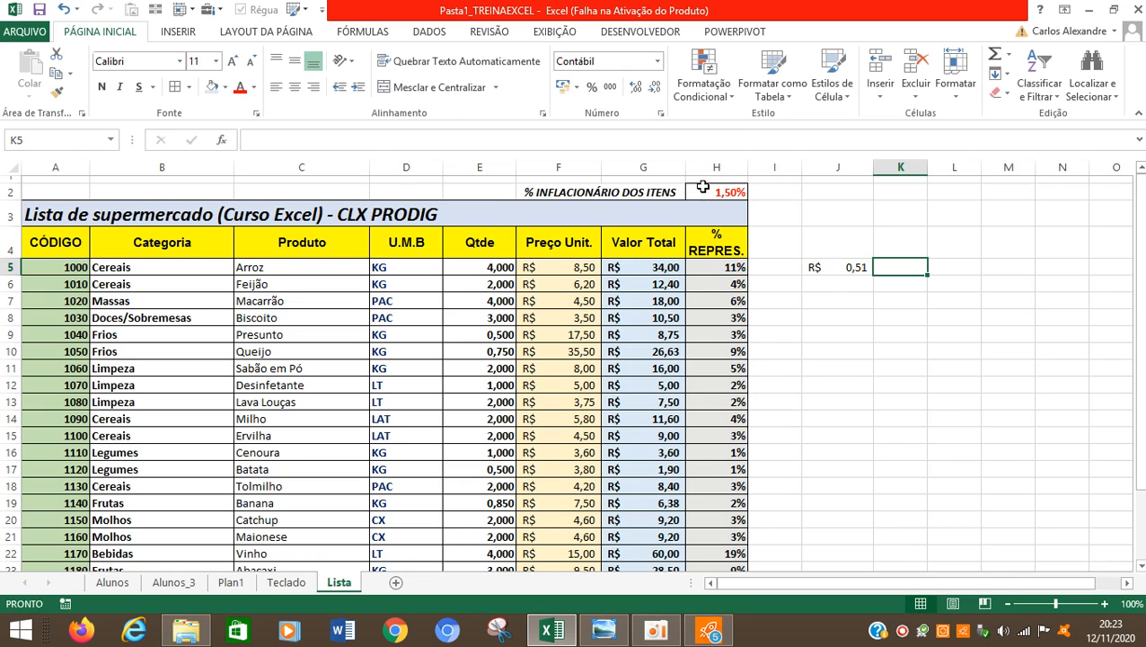
type("=")
key("Left")
key("Left")
key("Left")
key("Left")
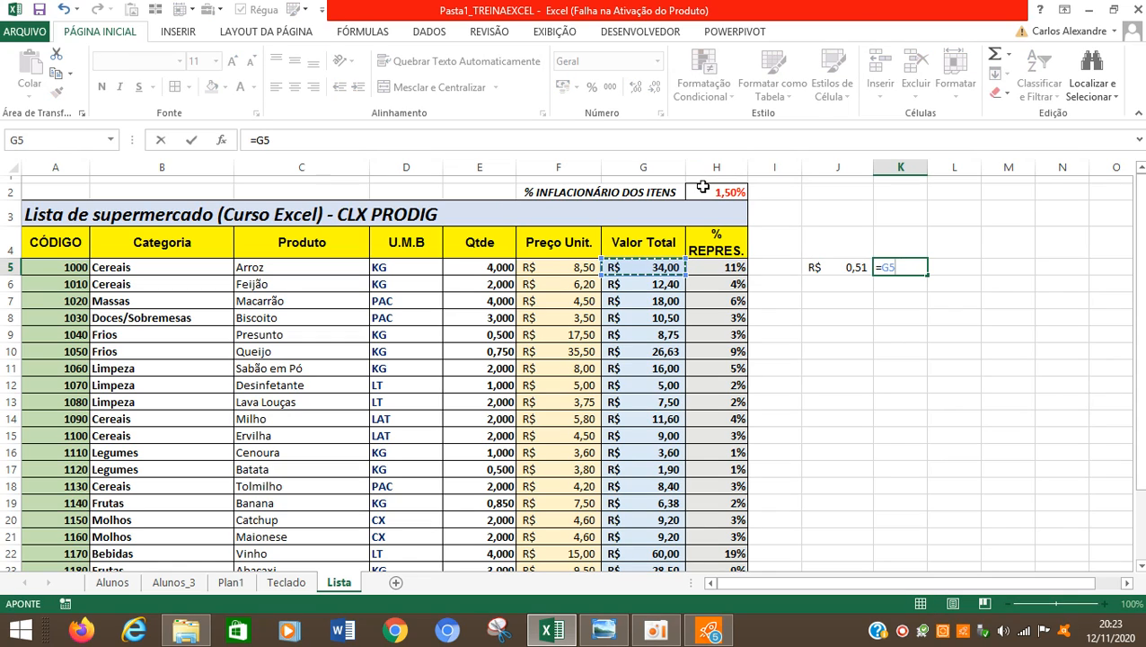
type("+")
left_click(819, 268)
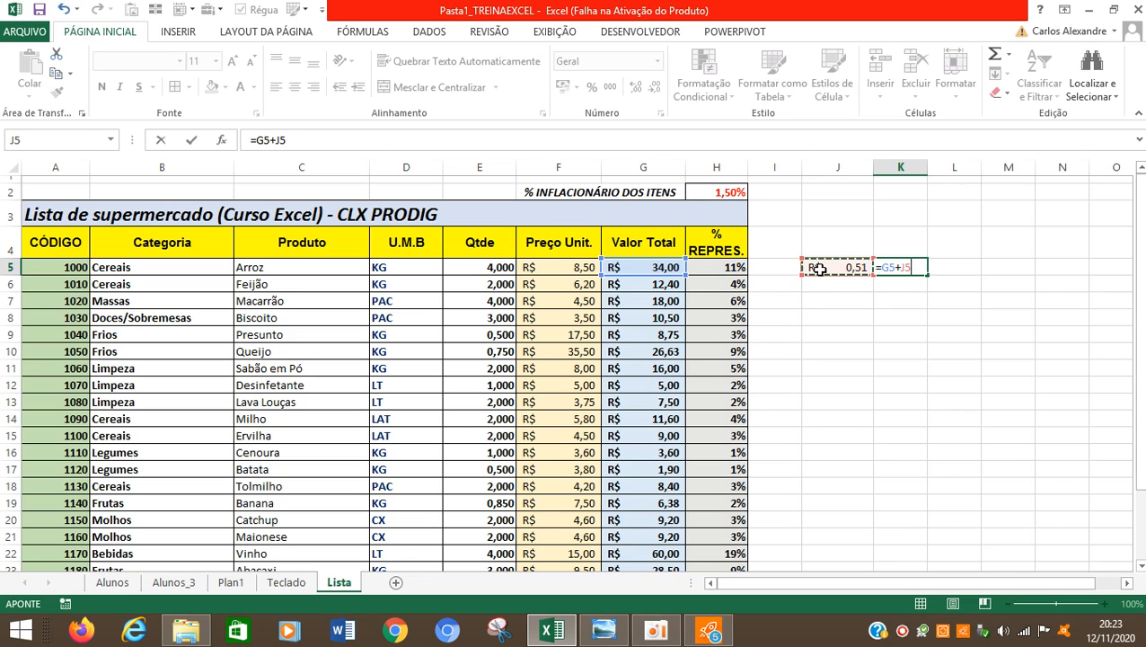
key("ctrl+Return")
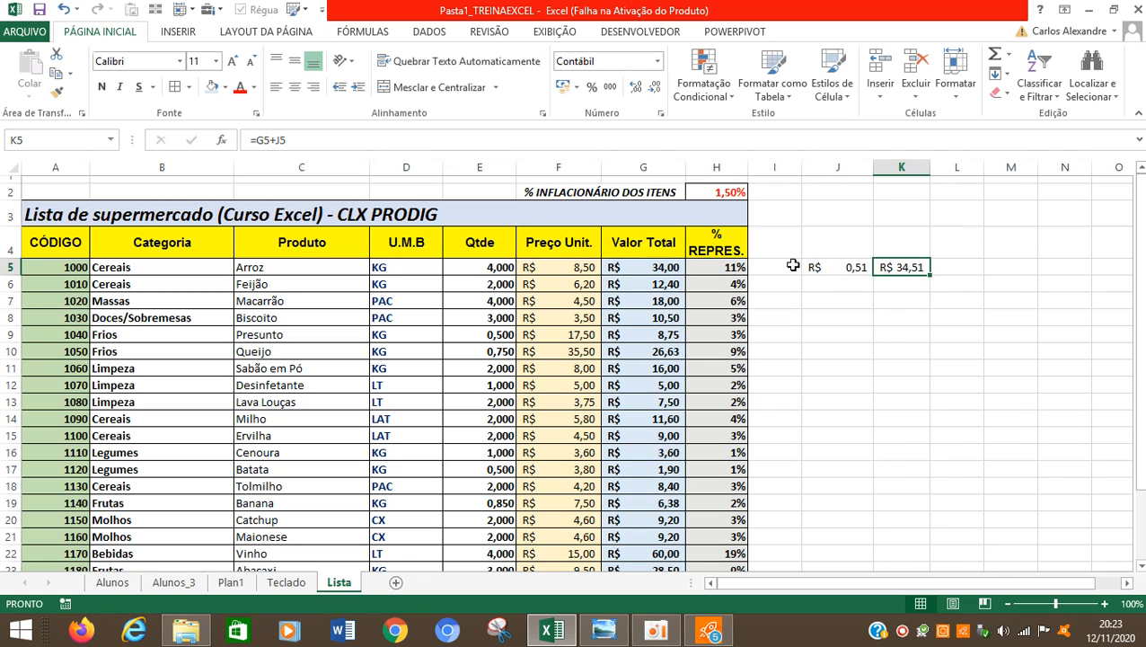
Inspect the inflation amount formula in J5 and Arroz's Valor Total formula in G5
left_click(830, 268)
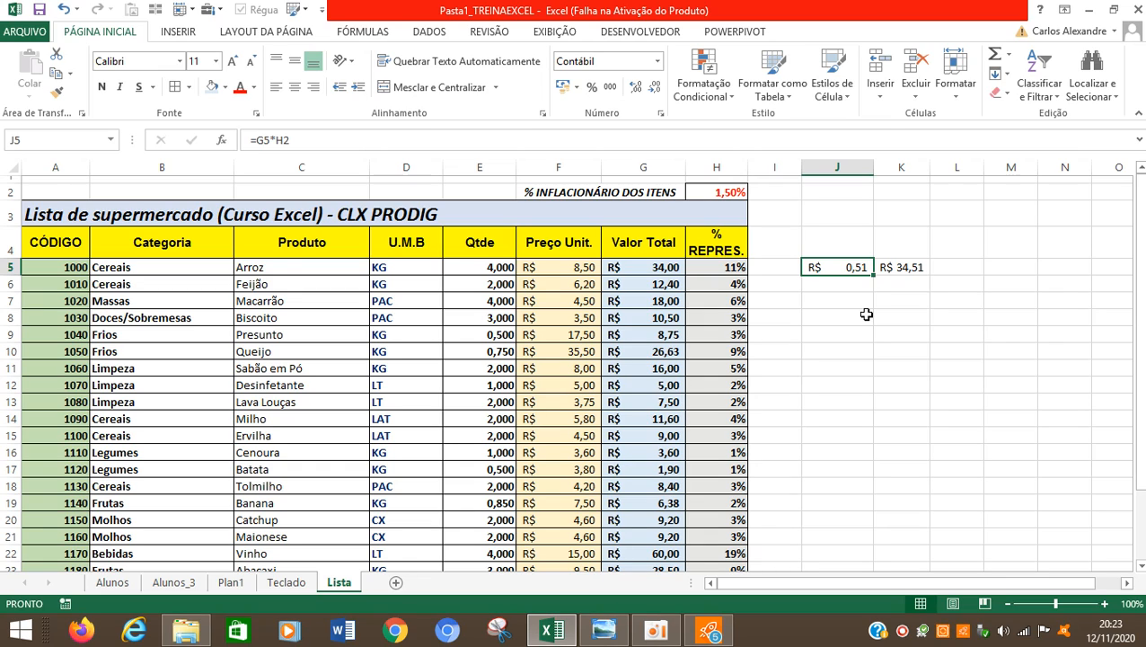
left_click(652, 265)
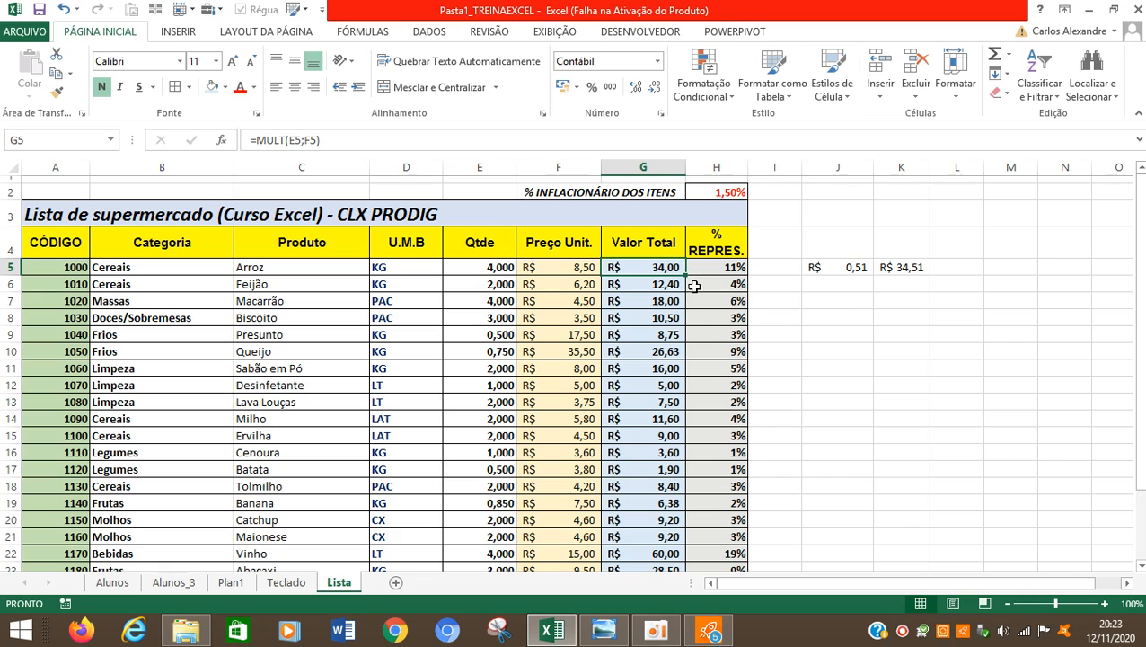
left_click(902, 632)
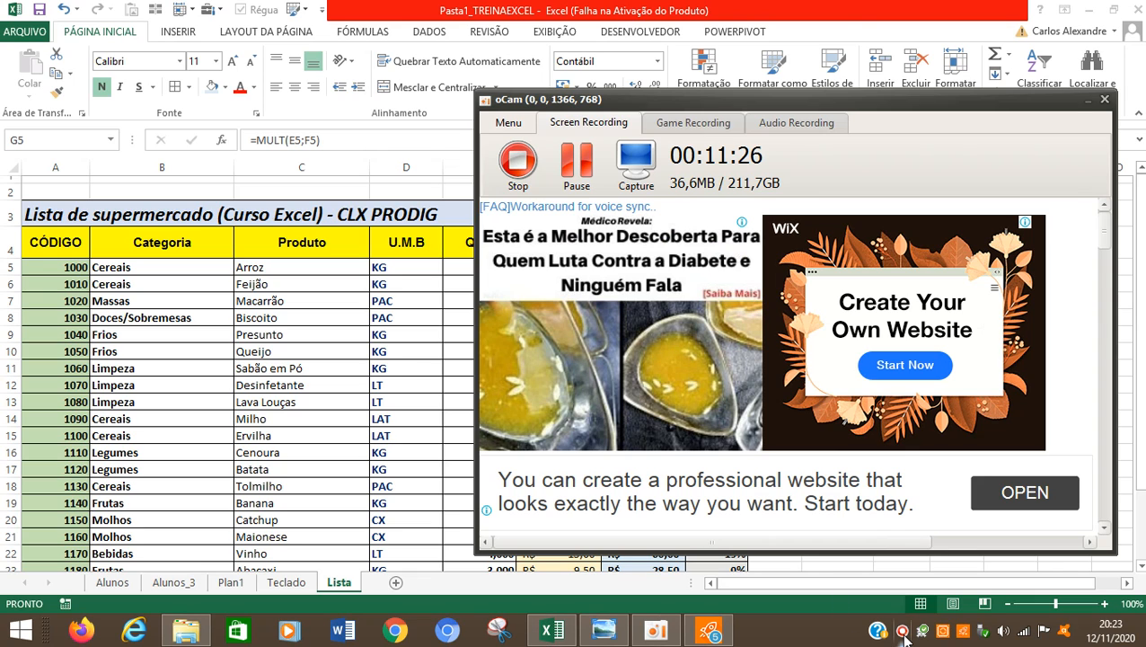
left_click(902, 632)
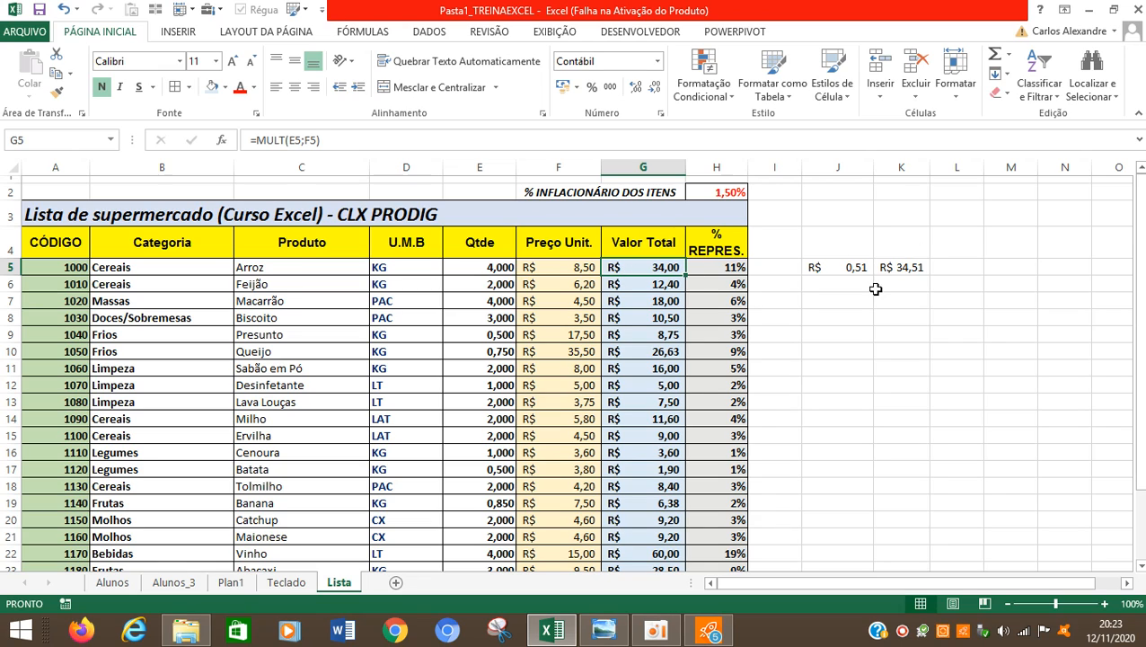
Include inflation in Arroz's Valor Total by changing the G5 formula to =MULT(E5;F5)*H2+E5*F5
left_click(475, 140)
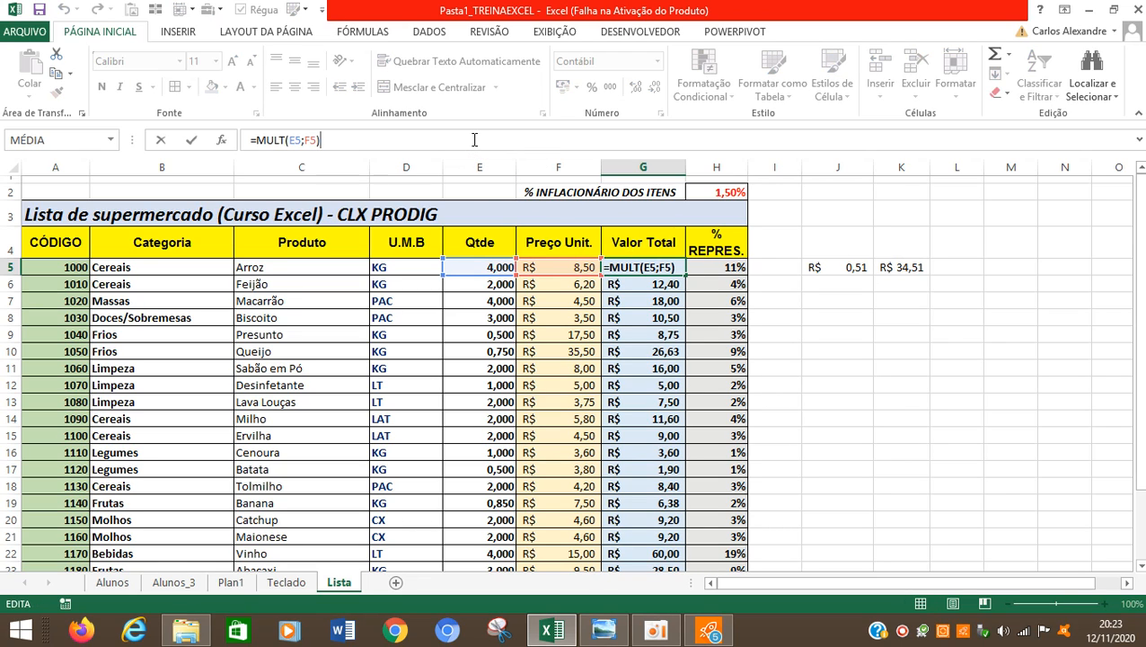
type("*")
left_click(735, 190)
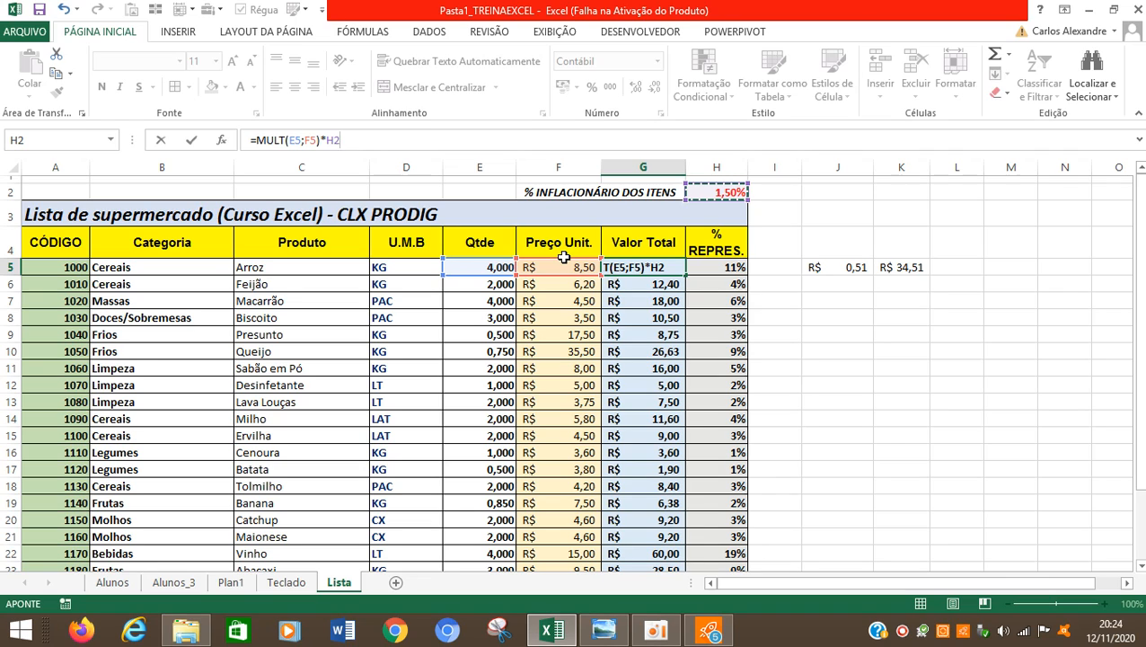
type("+")
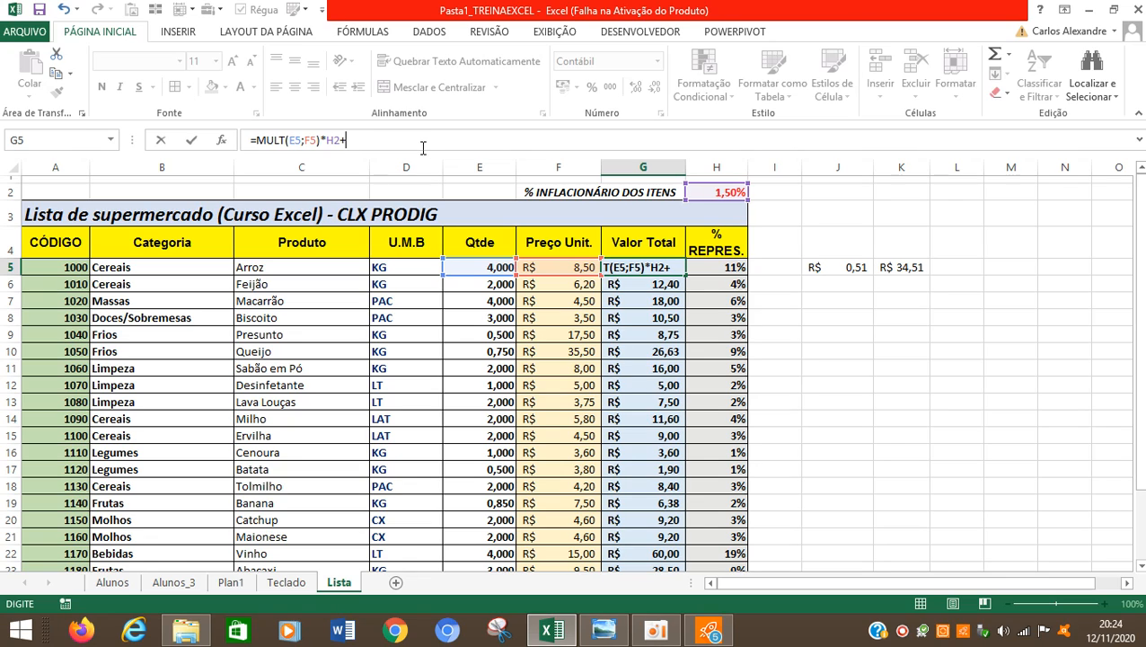
left_click(467, 265)
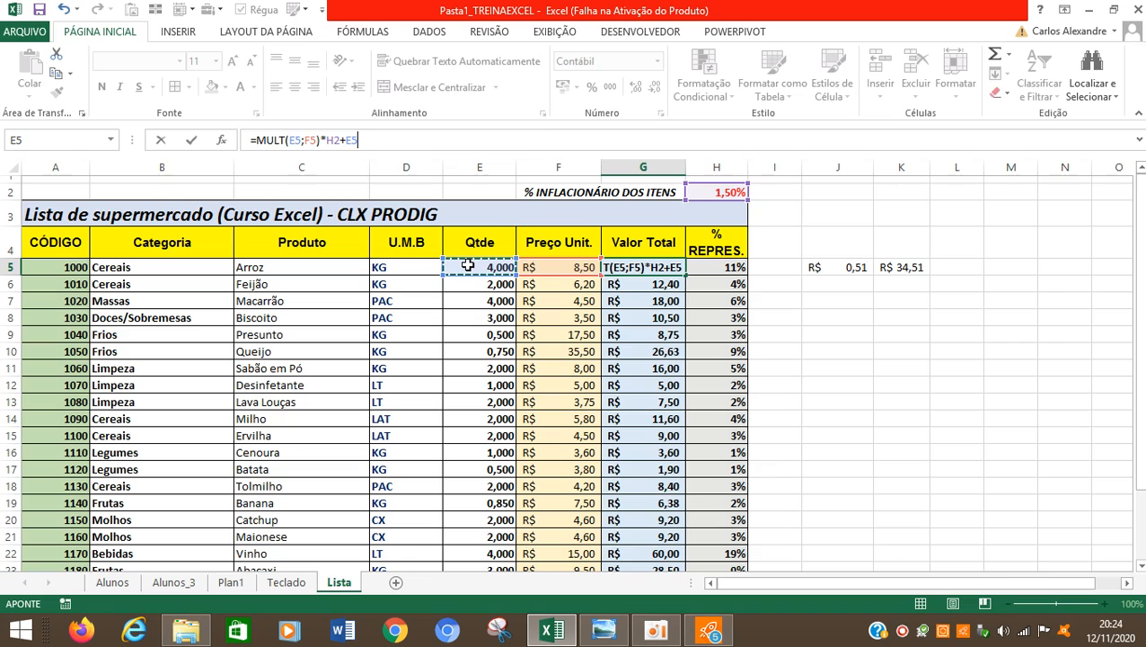
type("*")
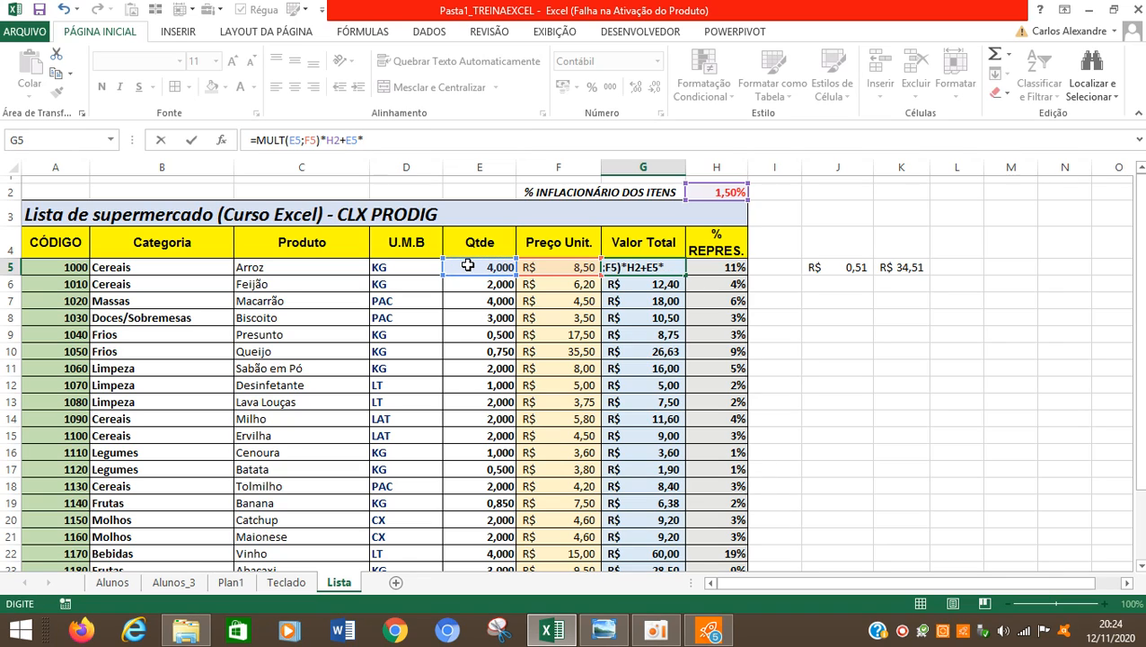
left_click(549, 266)
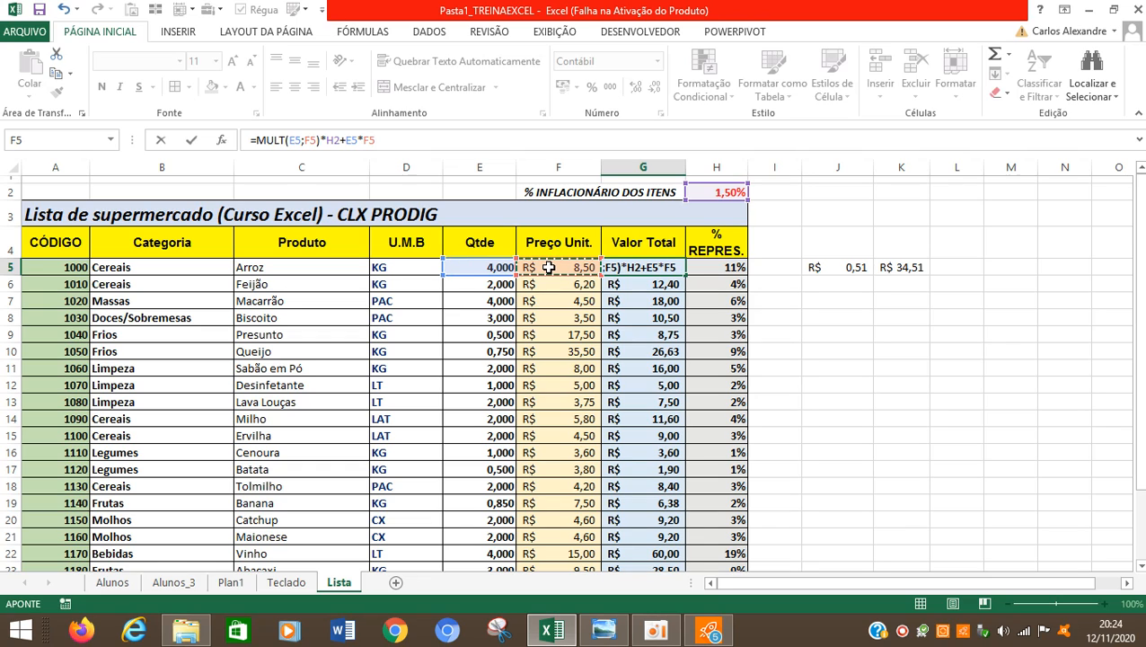
key("ctrl+Return")
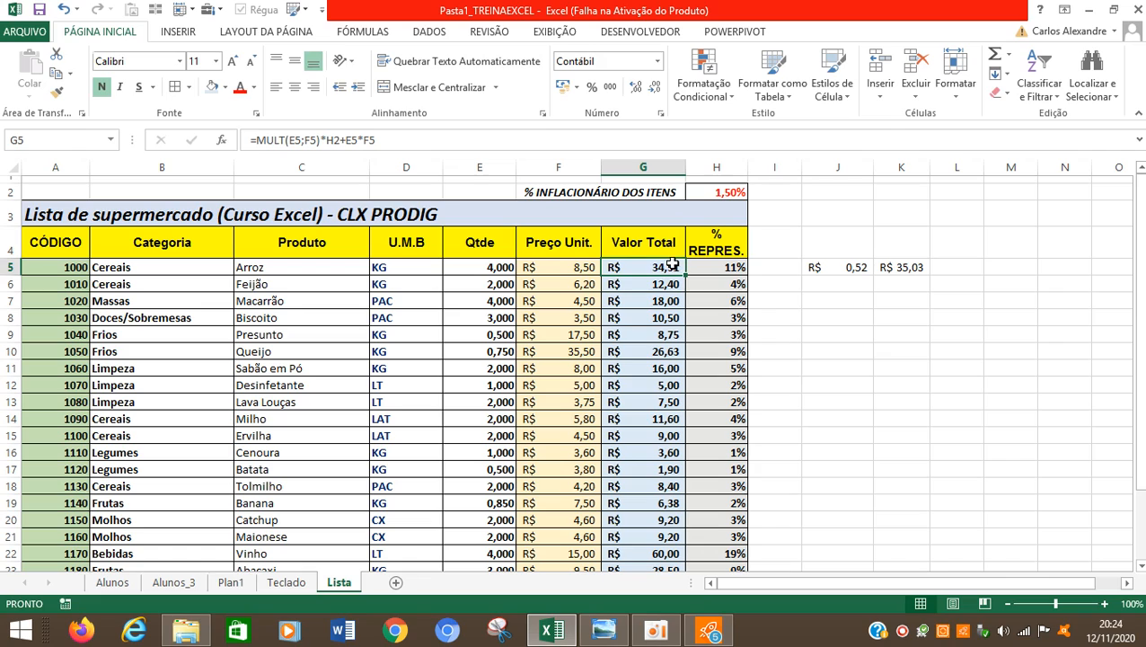
Examine the inflation percentage in H2, Arroz's quantity in E5, the G5 formula and the auxiliary calculation in J5
left_click(723, 192)
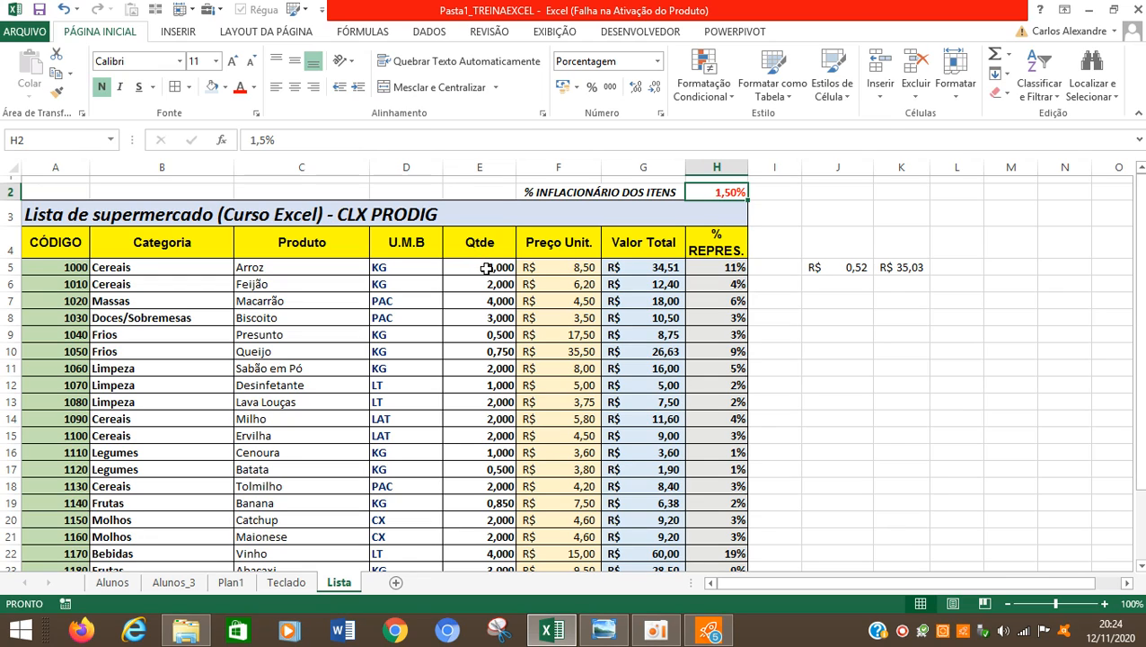
left_click(382, 268)
left_click(488, 268)
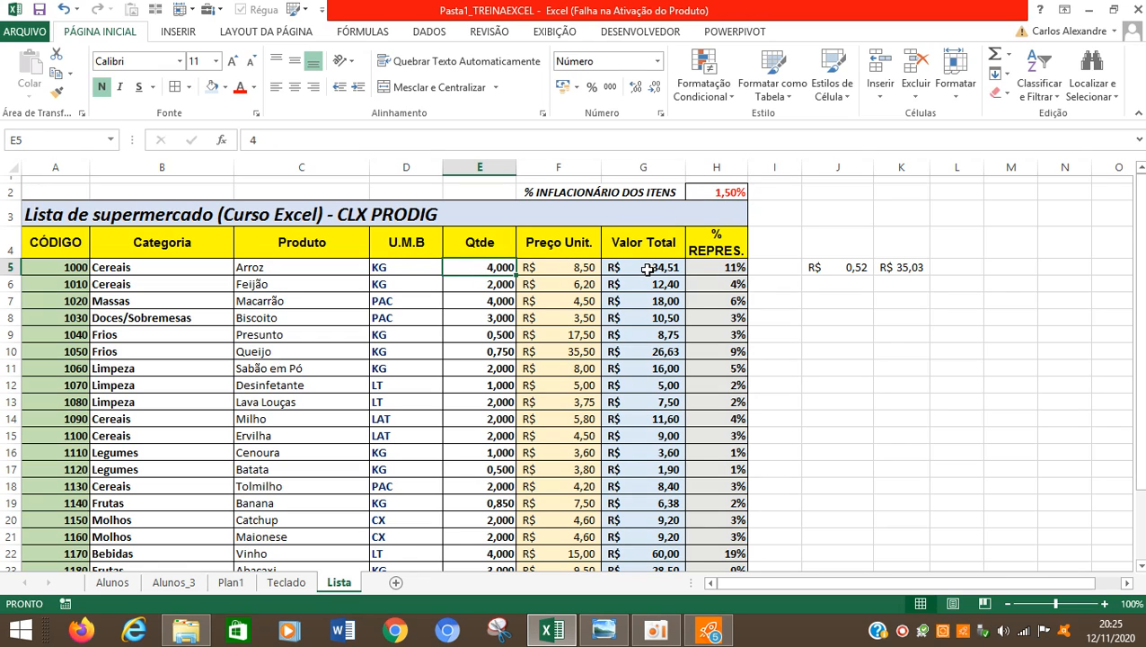
left_click(721, 190)
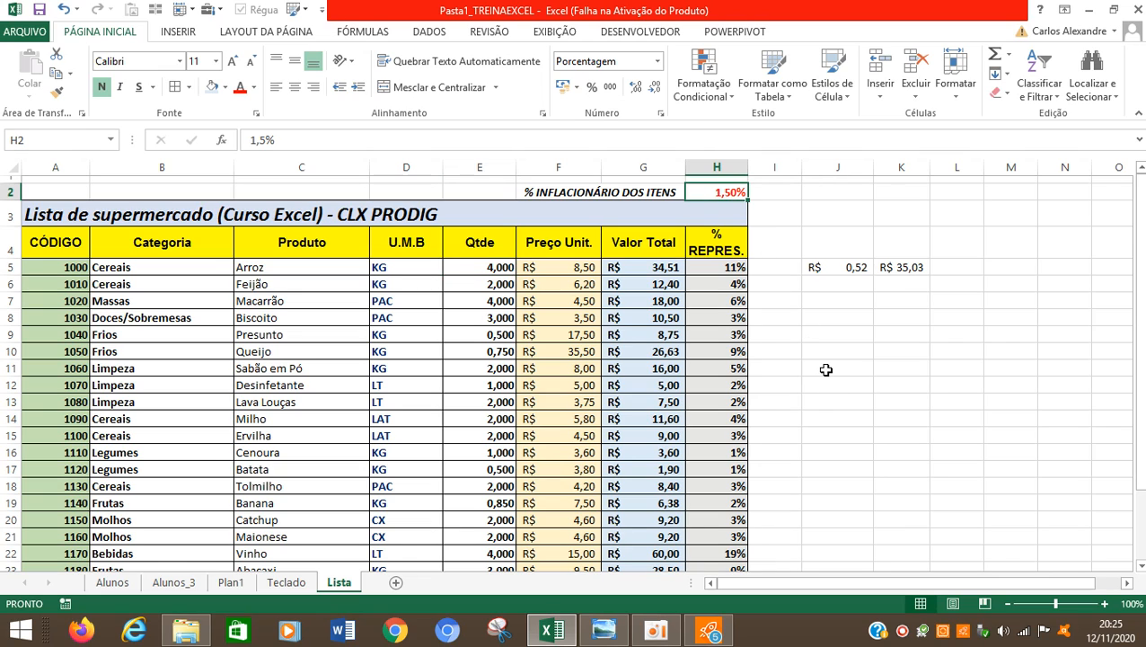
left_click(667, 268)
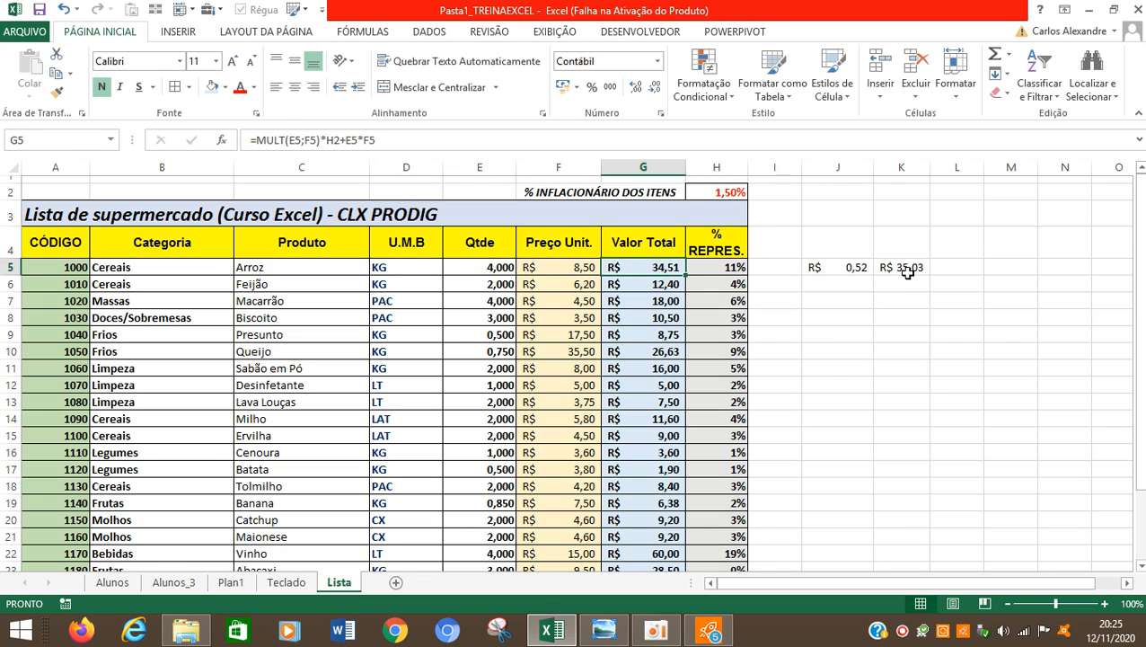
left_click(860, 268)
left_click(638, 270)
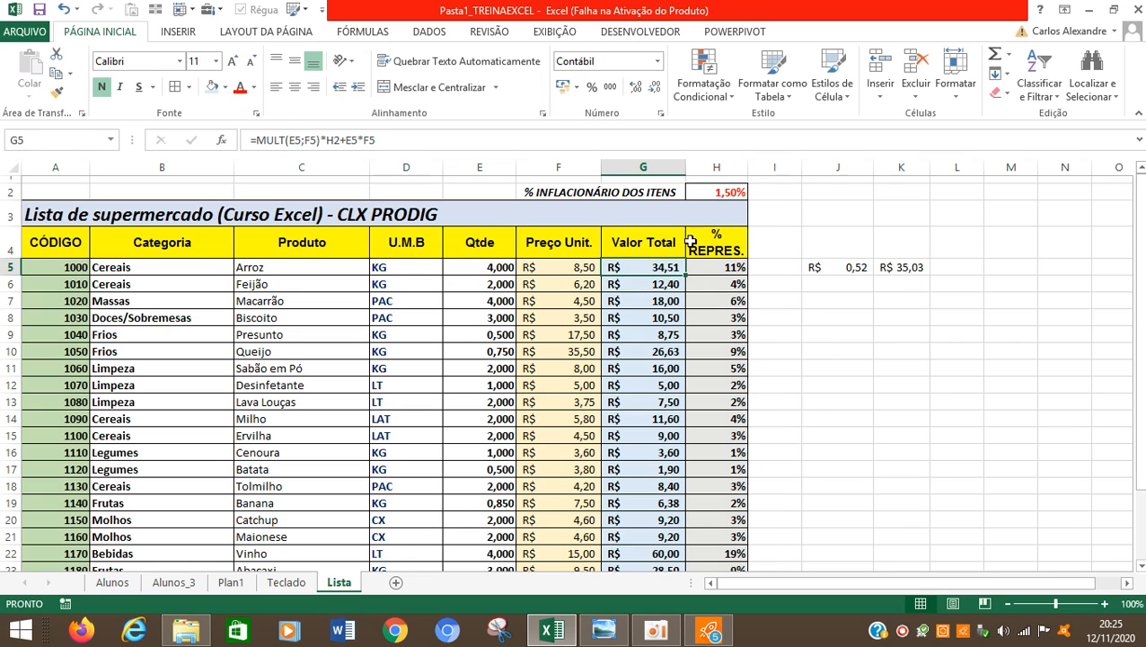
left_click(842, 268)
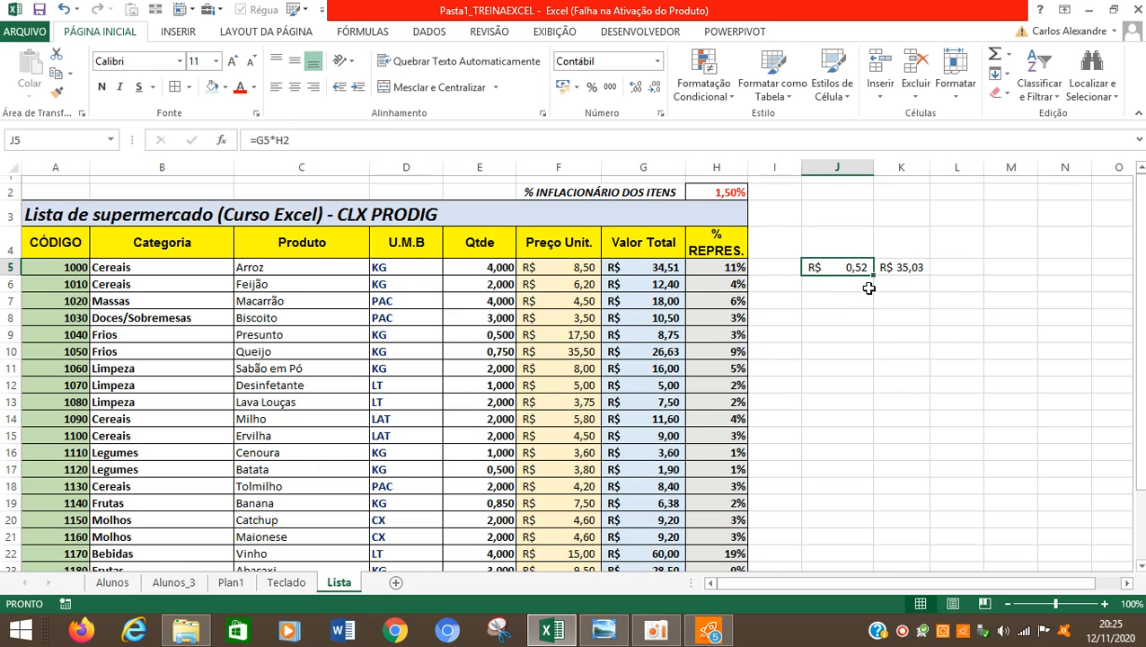
left_click(660, 268)
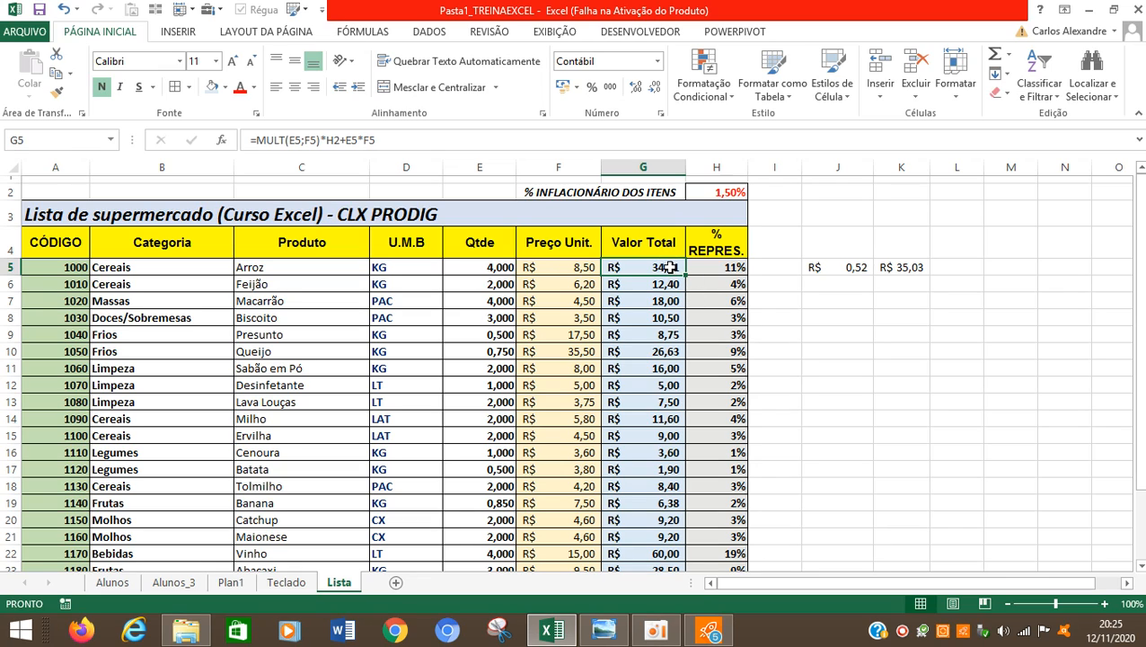
Inspect Arroz's Valor Total formula in G5 and its representation percentage formula in H5
left_click(715, 270)
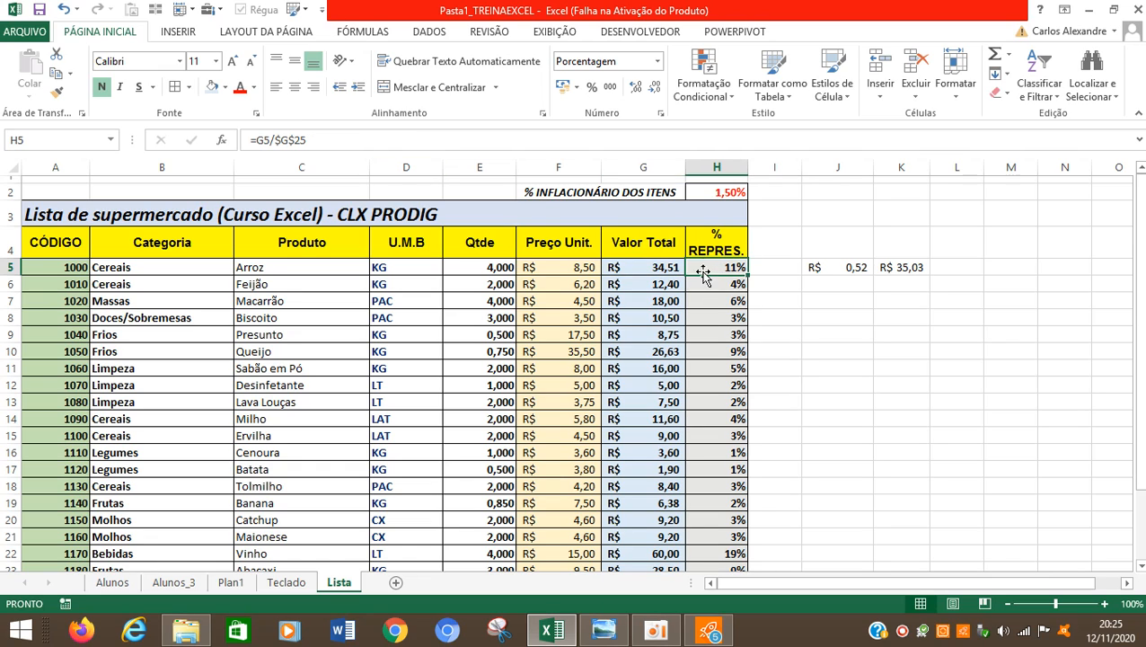
left_click(670, 269)
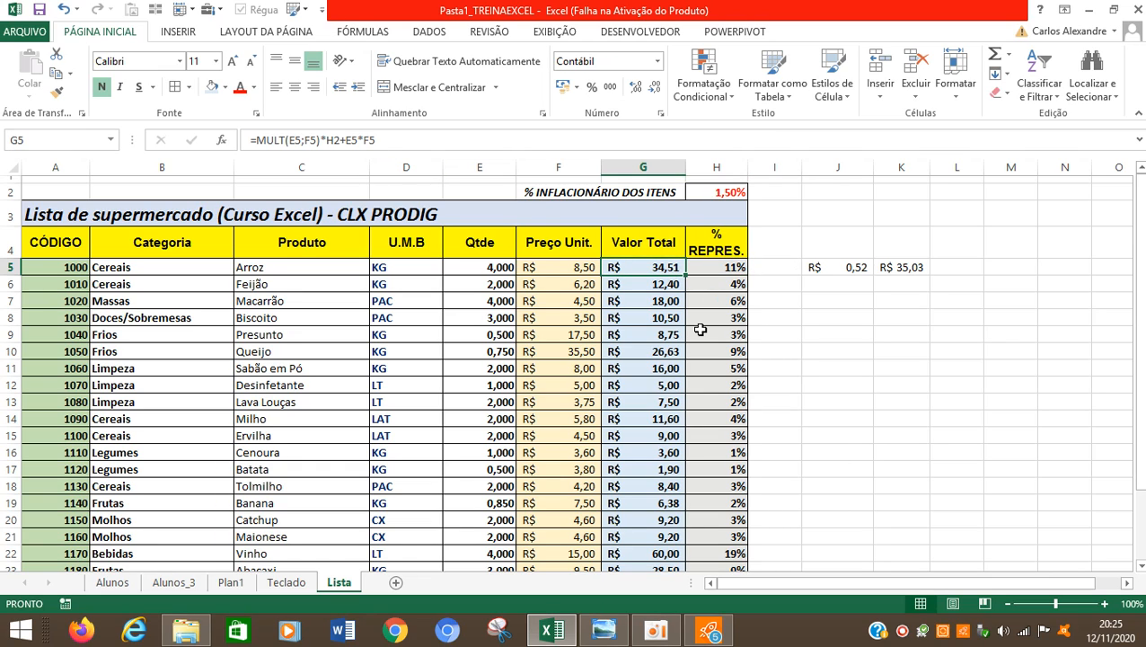
left_click(902, 629)
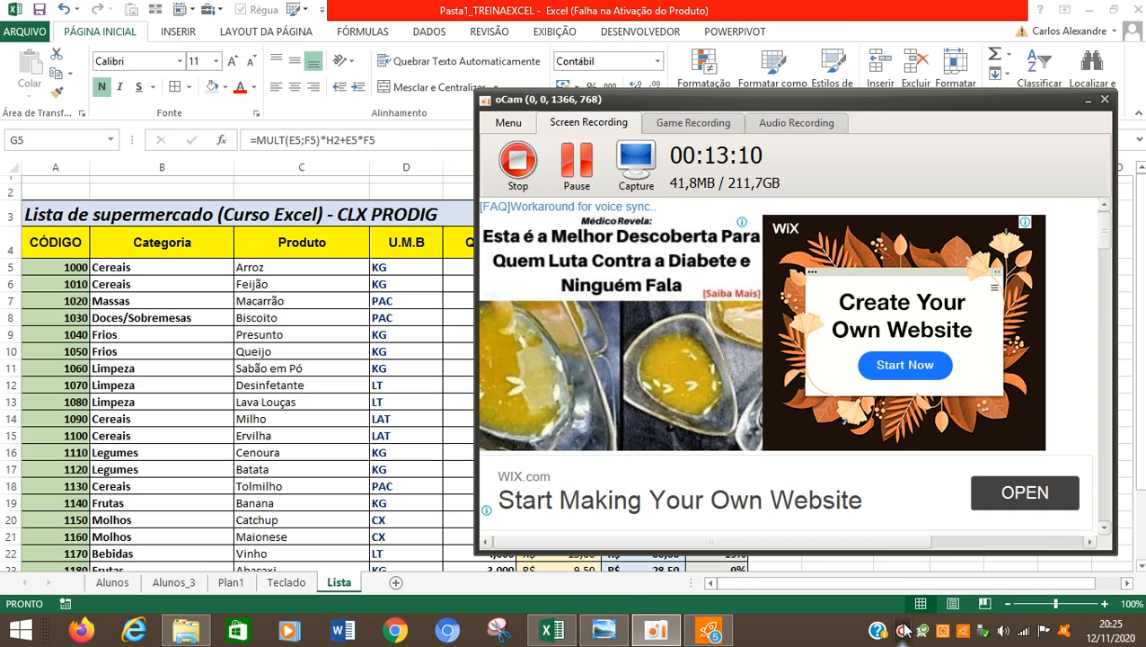
left_click(292, 293)
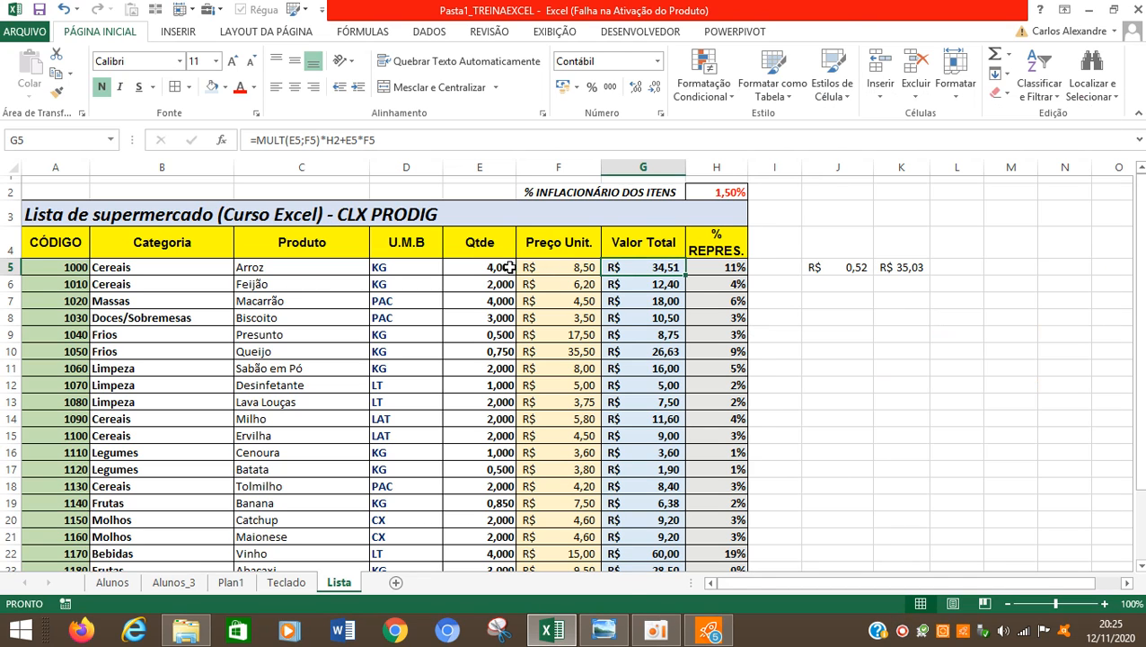
left_click(383, 139)
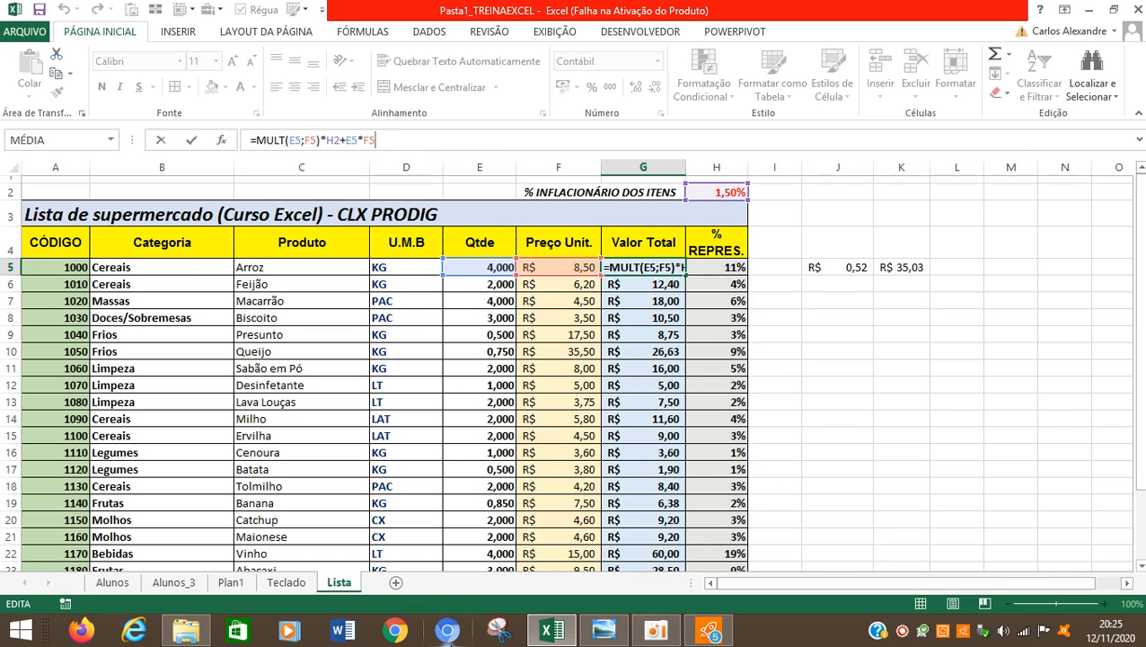
key("ctrl+Return")
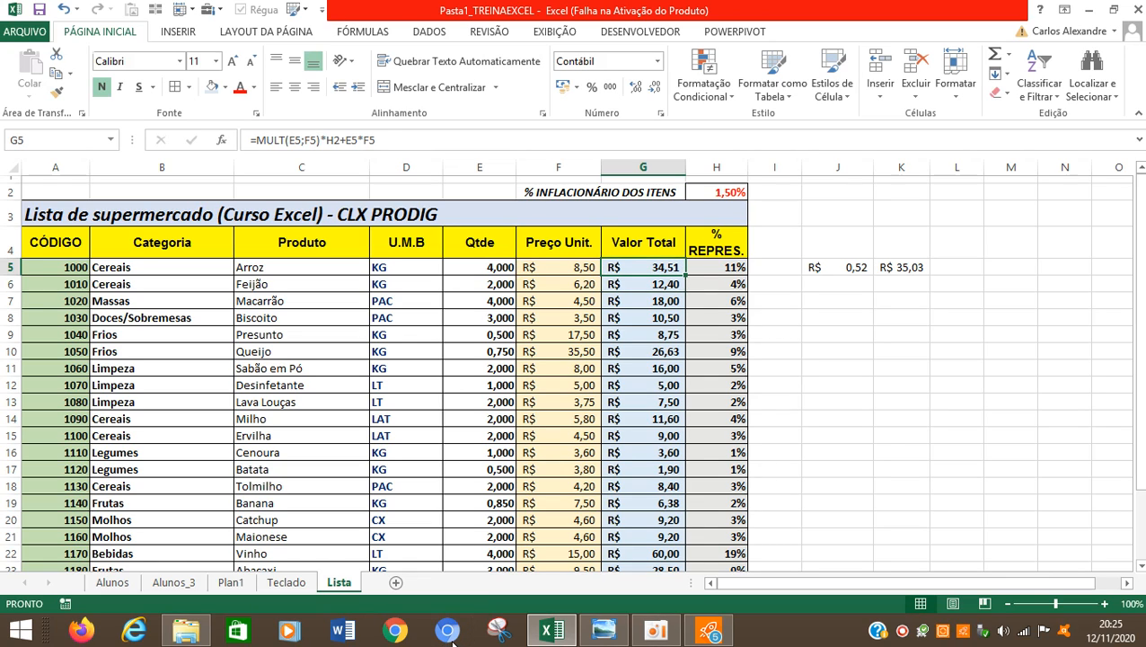
left_click(729, 263)
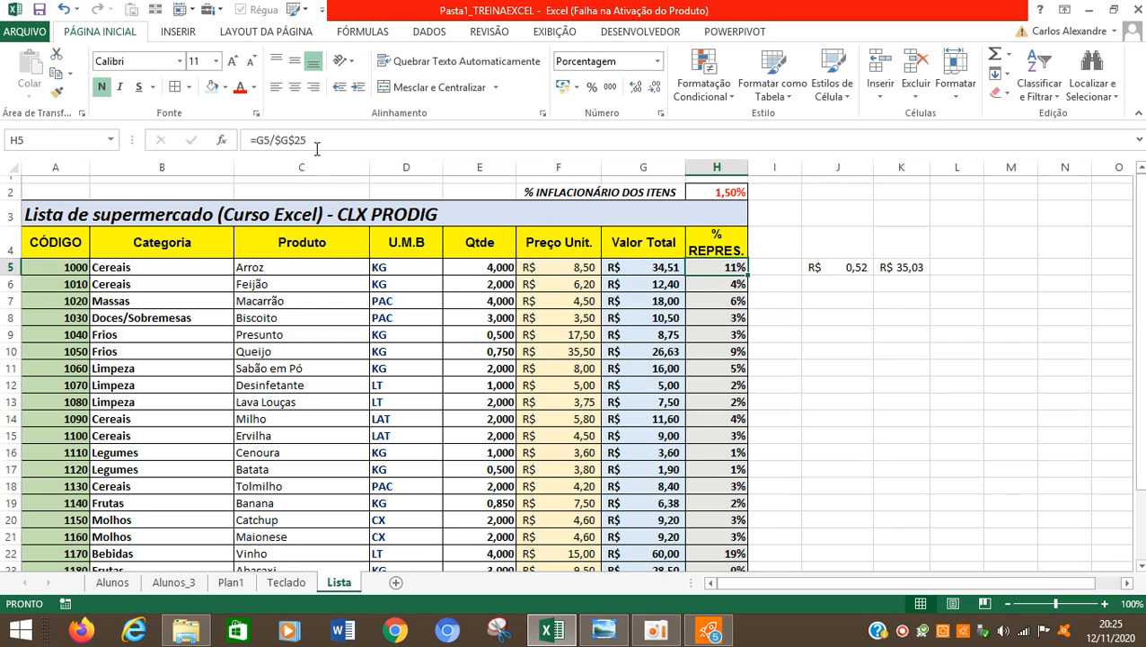
key("F2")
key("ctrl+Return")
left_click(660, 271)
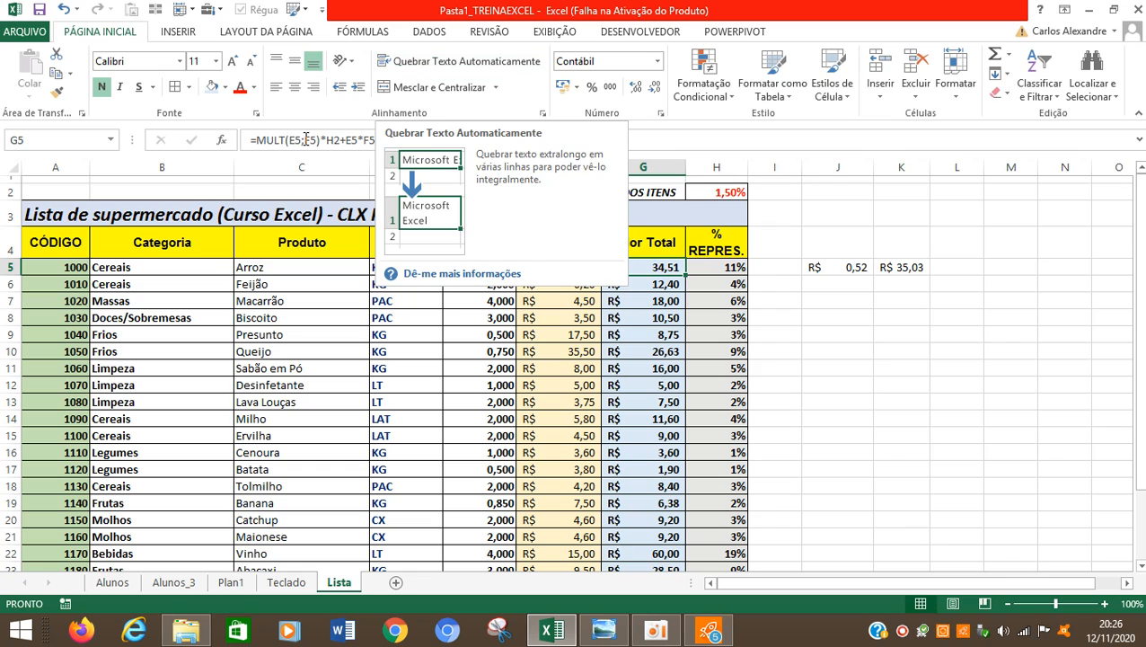
double_click(660, 270)
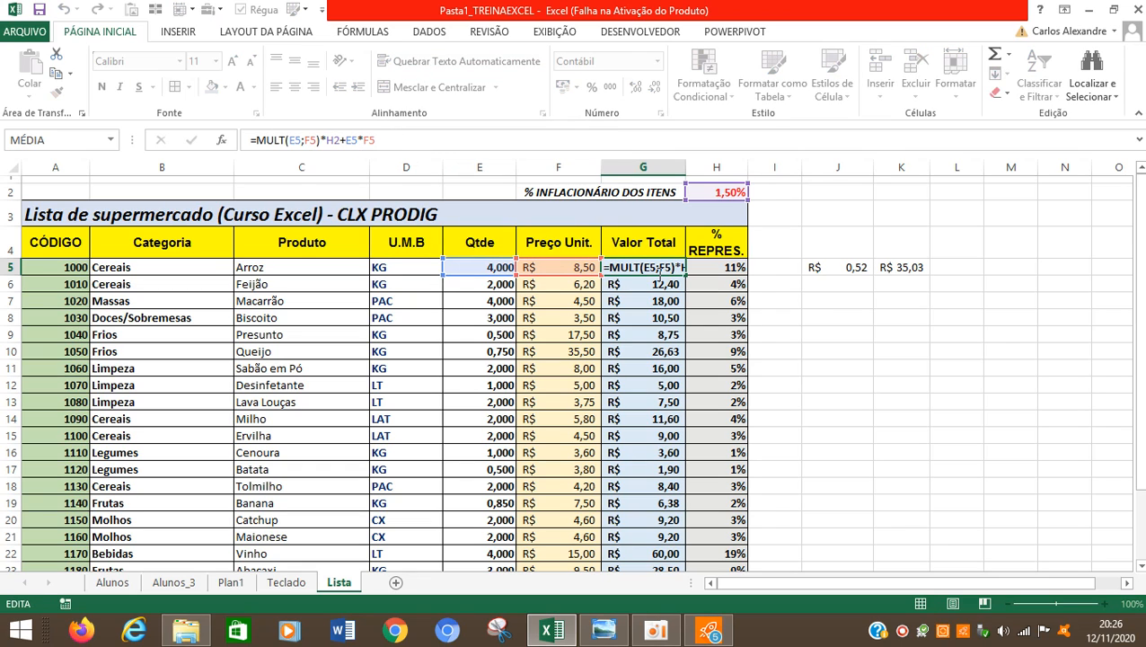
key("Escape")
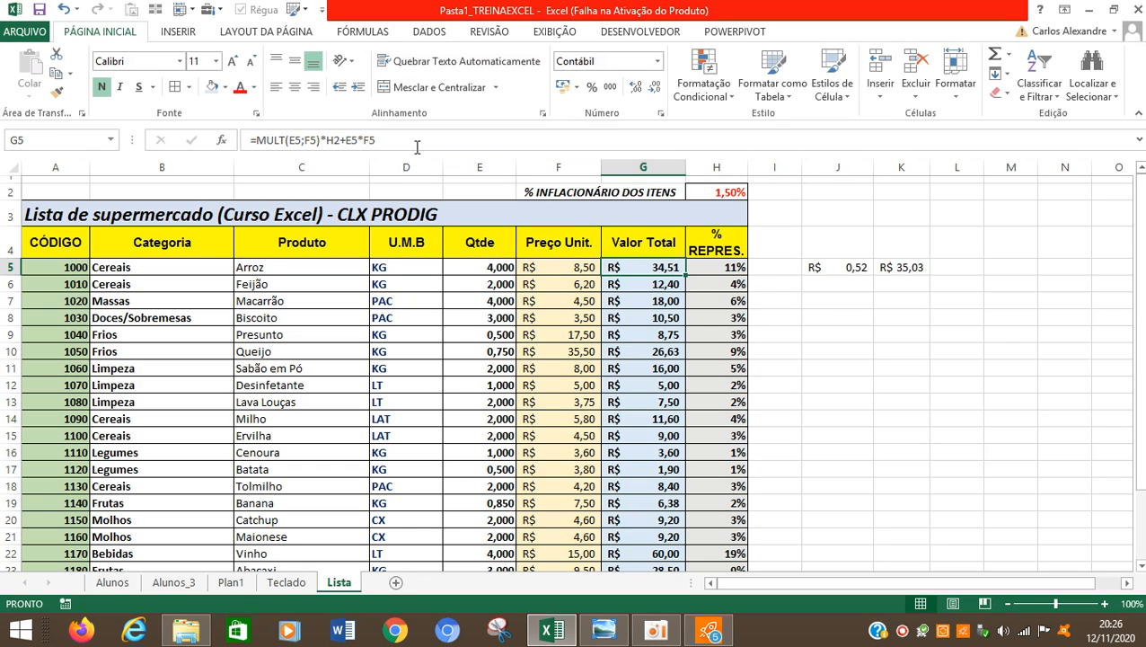
Try to copy Arroz's Valor Total formula from G5 to the items below in G6:G17
key("ctrl+c")
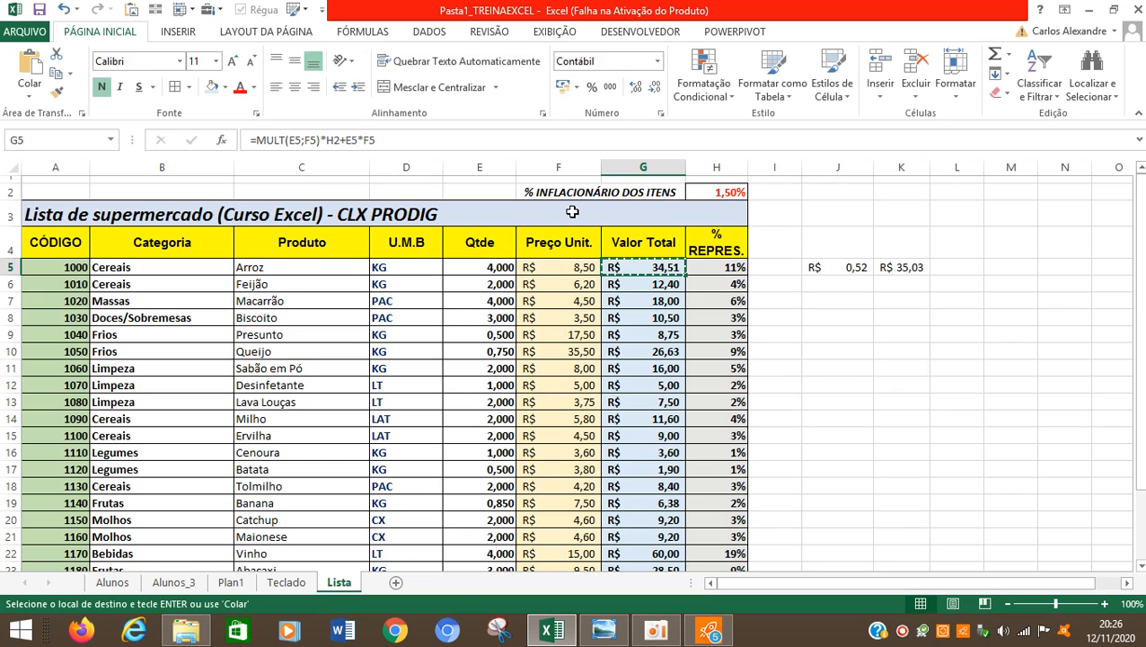
key("Down")
key("shift+Down")
key("shift+Down")
key("shift+Down")
key("shift+Down")
key("shift+Down")
key("shift+Down")
key("shift+Down")
key("shift+Down")
key("shift+Down")
key("shift+Down")
key("shift+Down")
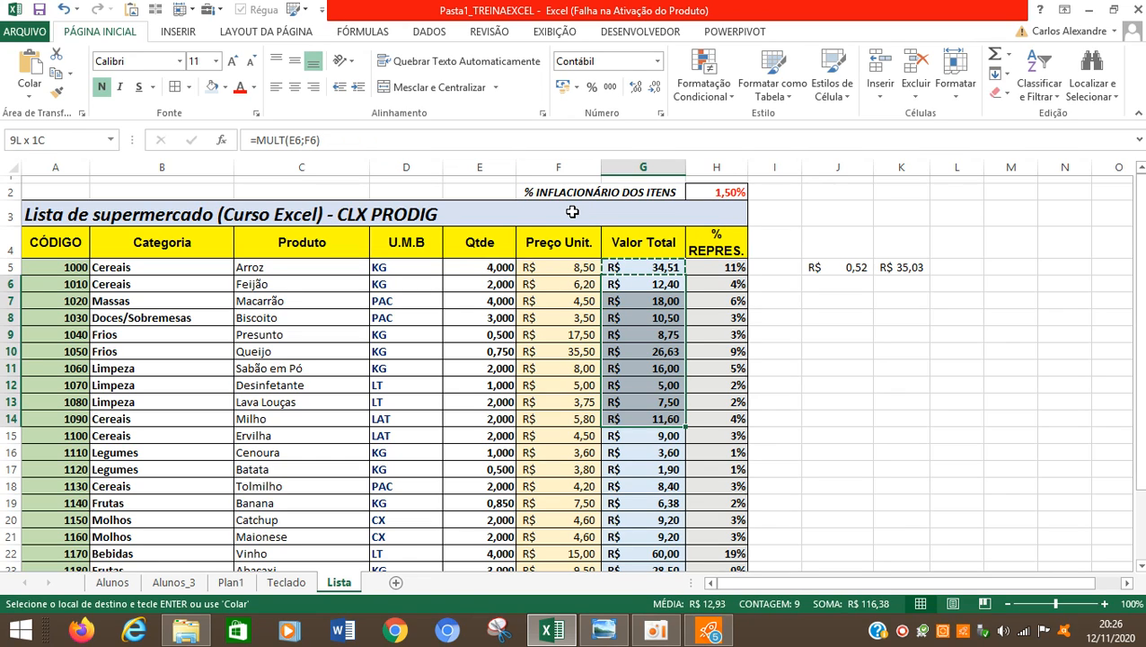
key("ctrl+v")
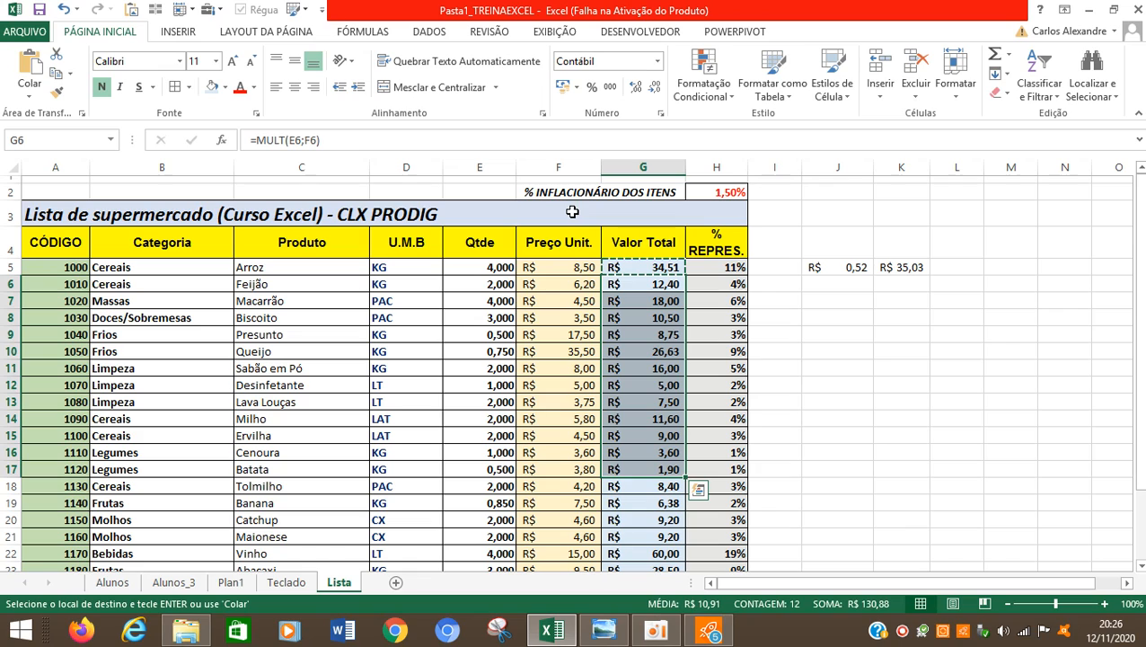
key("ctrl+v")
key("Escape")
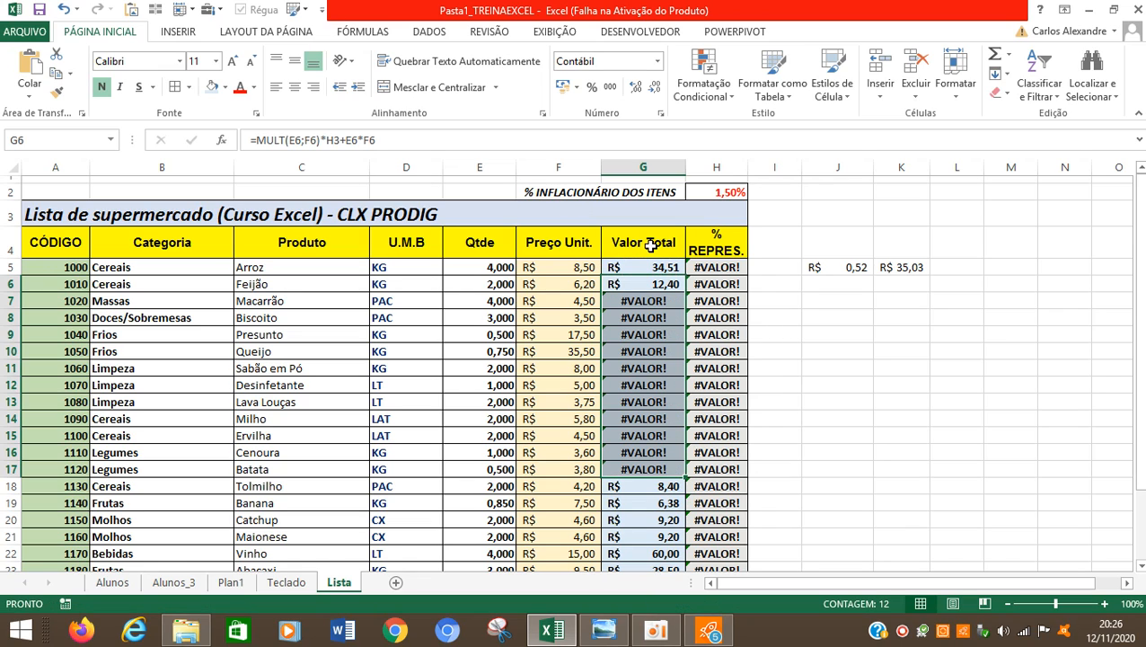
Inspect the Valor Total formulas in G6 and G5 and the inflation percentage in H2
left_click(673, 286)
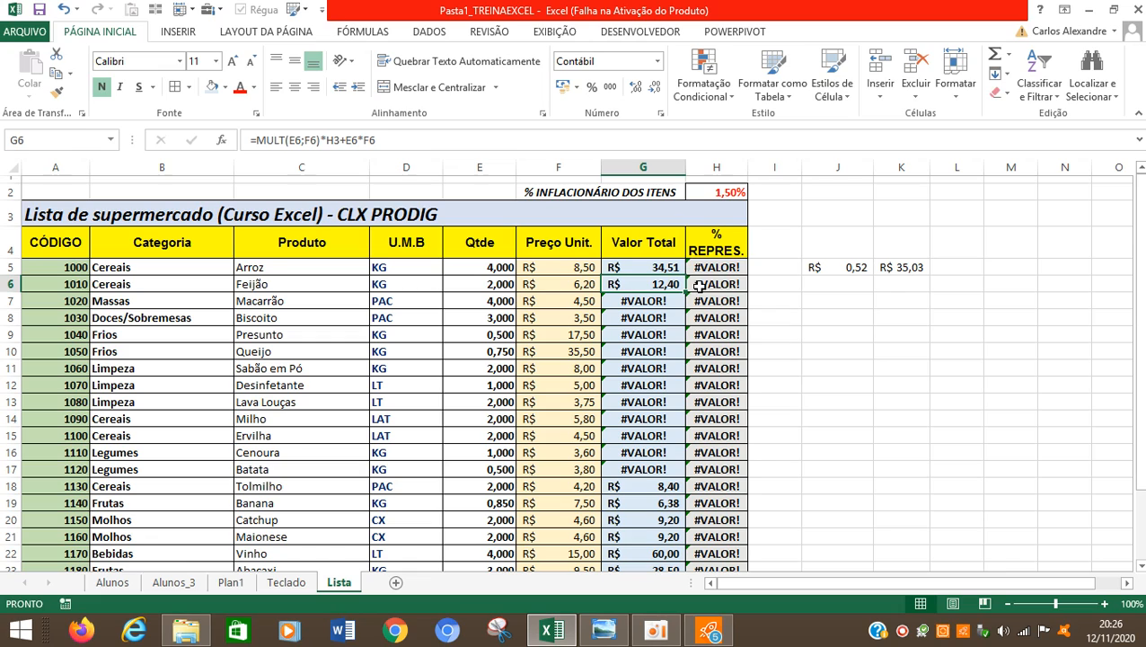
left_click(636, 262)
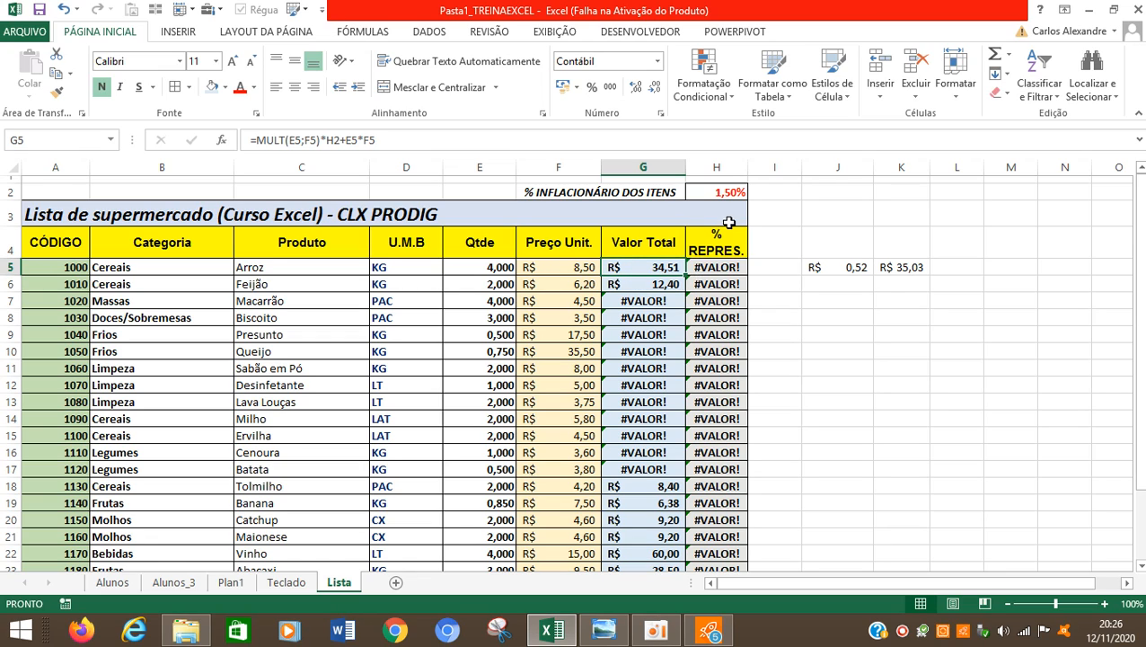
left_click(724, 191)
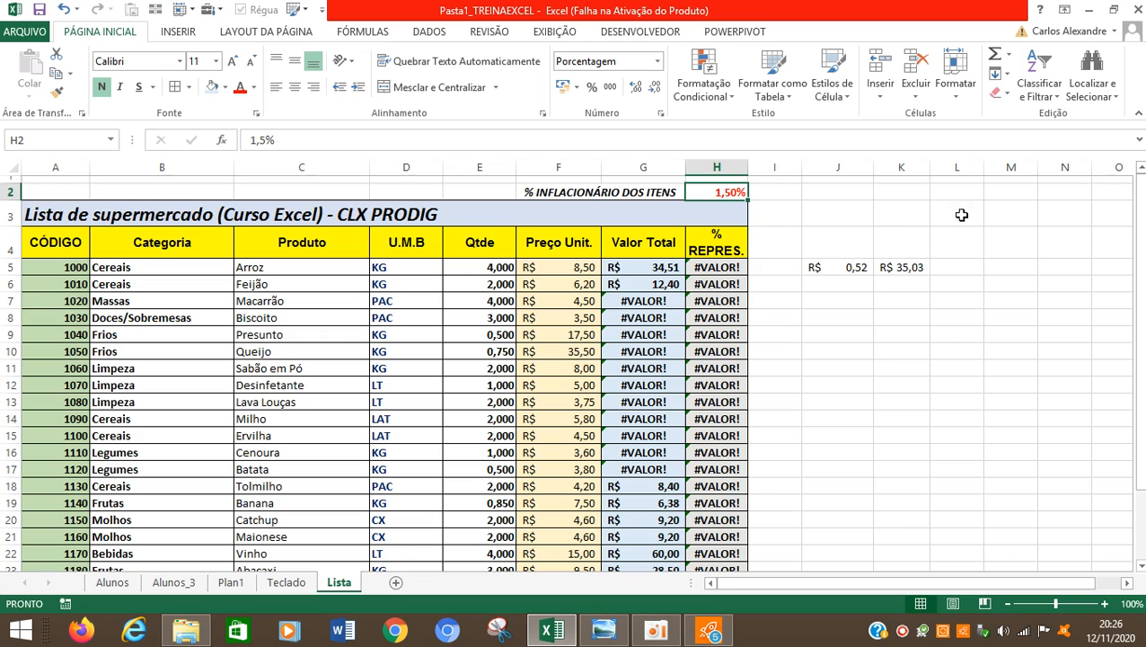
left_click(318, 146)
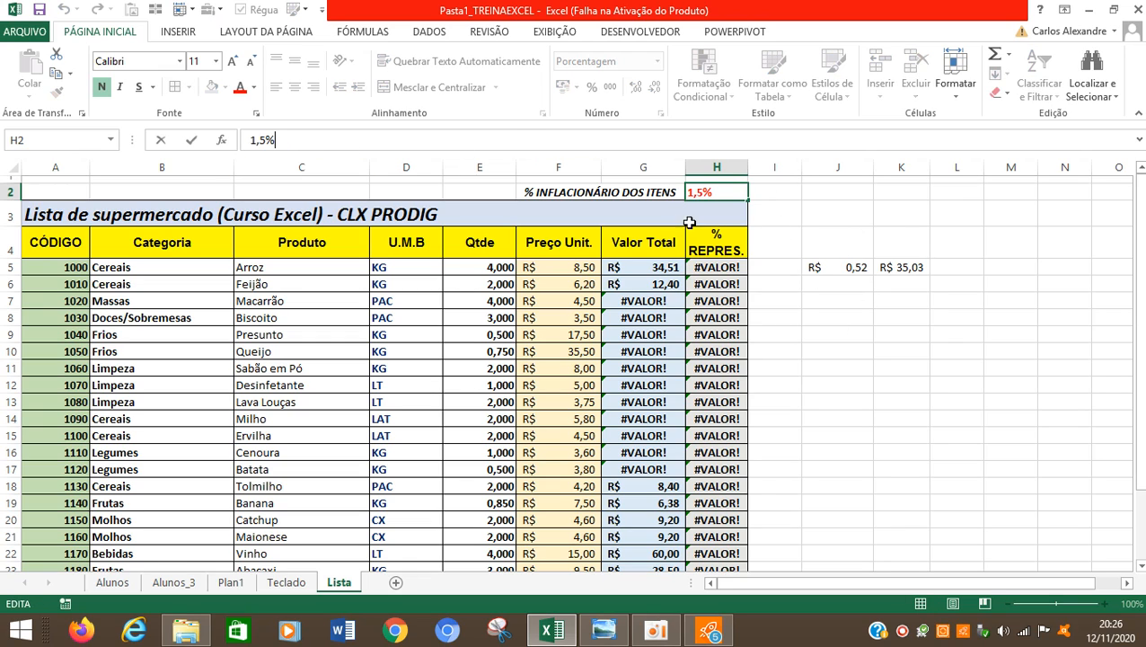
left_click(714, 192)
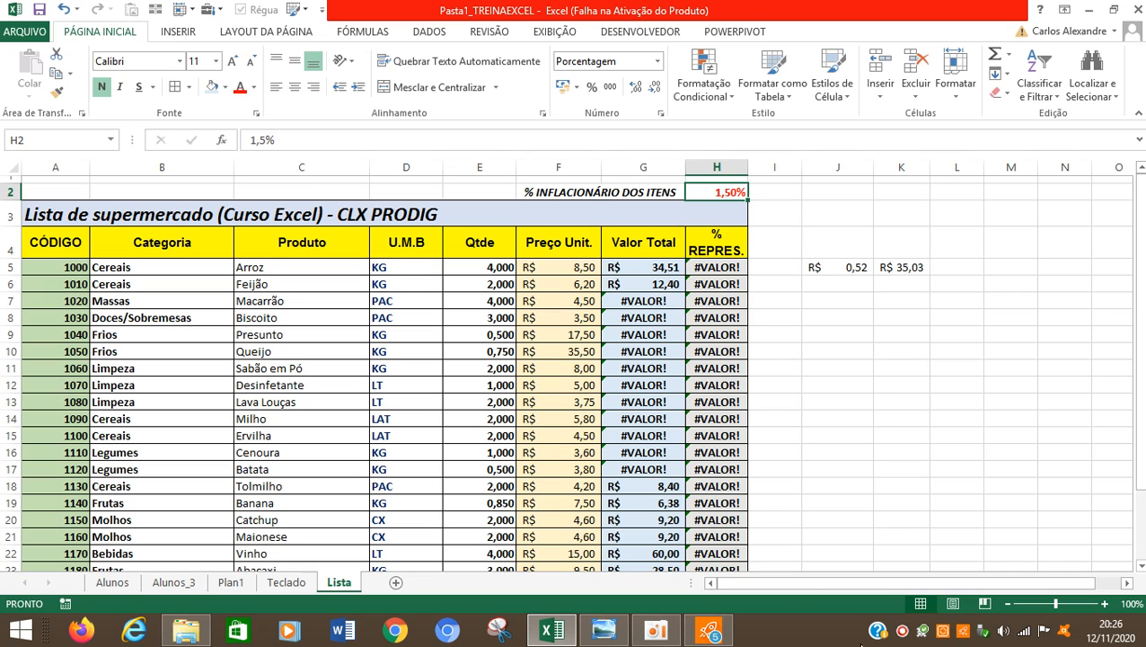
left_click(902, 630)
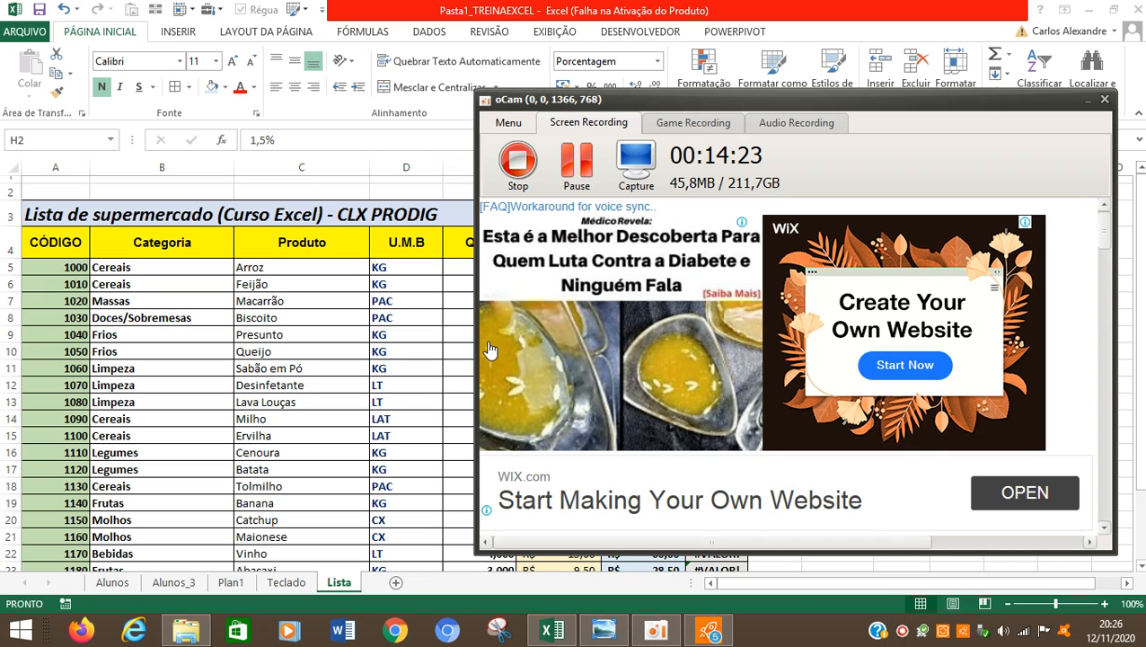
left_click(431, 292)
Compare which inflation cell the Valor Total formulas of Arroz in G5 and Feijão in G6 reference
left_click(622, 284)
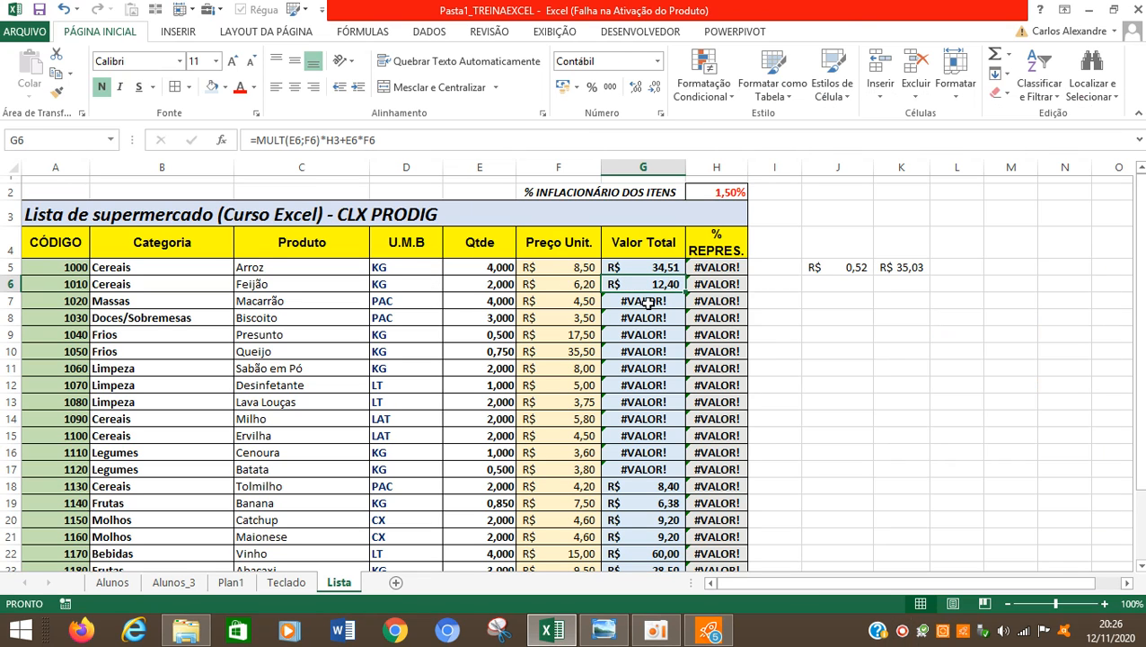
left_click(645, 264)
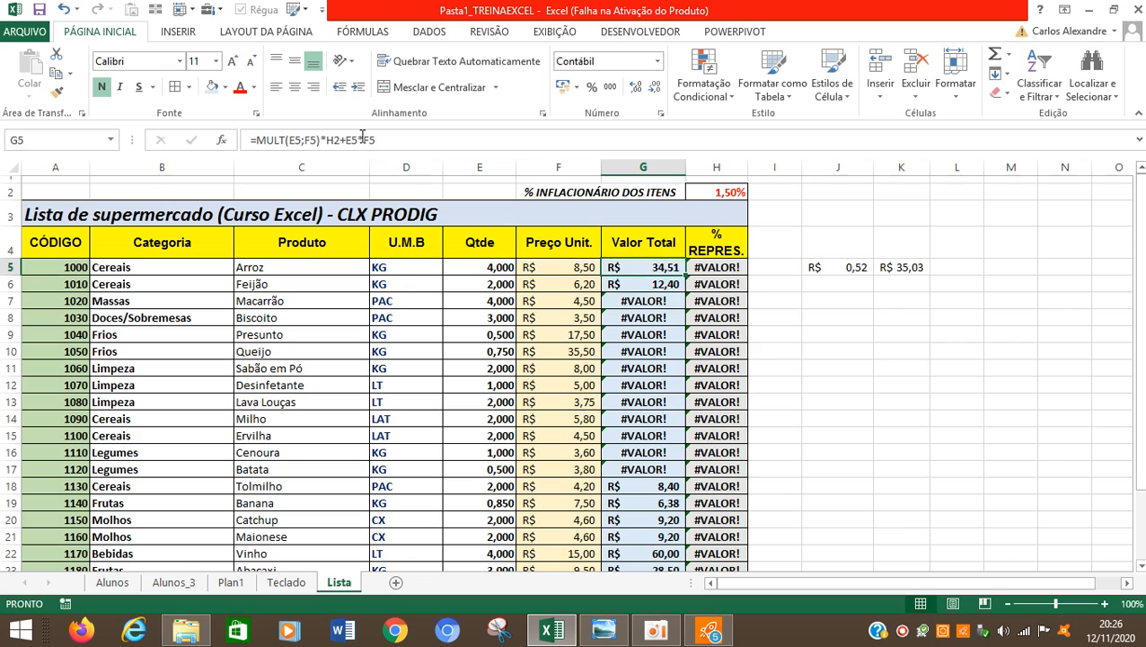
left_click(334, 140)
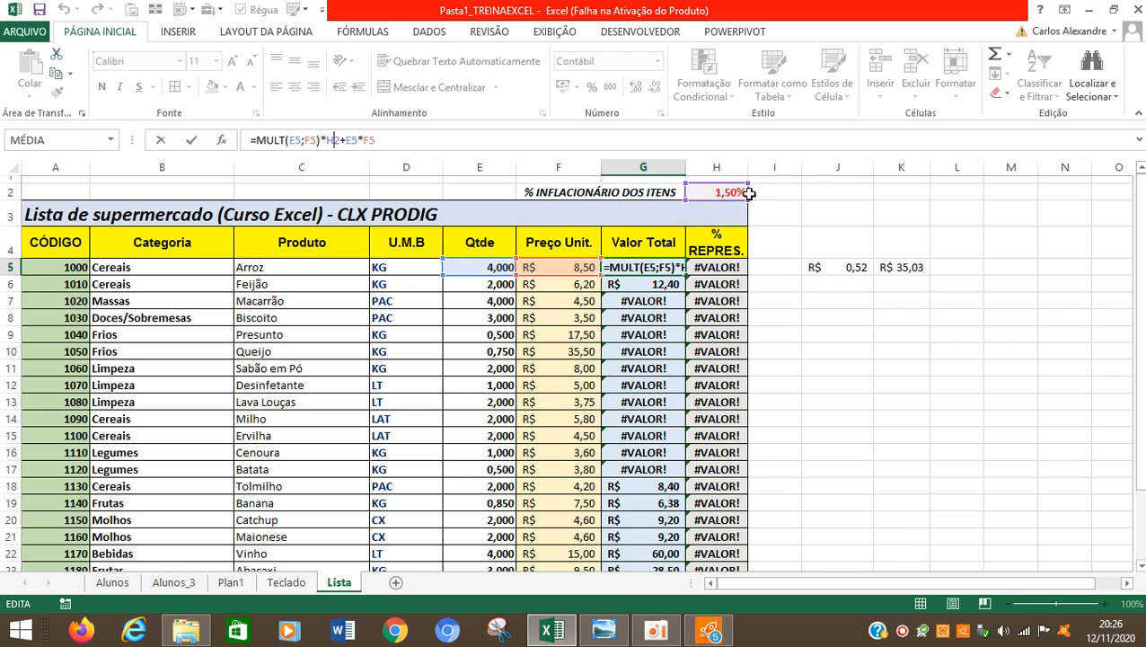
key("Return")
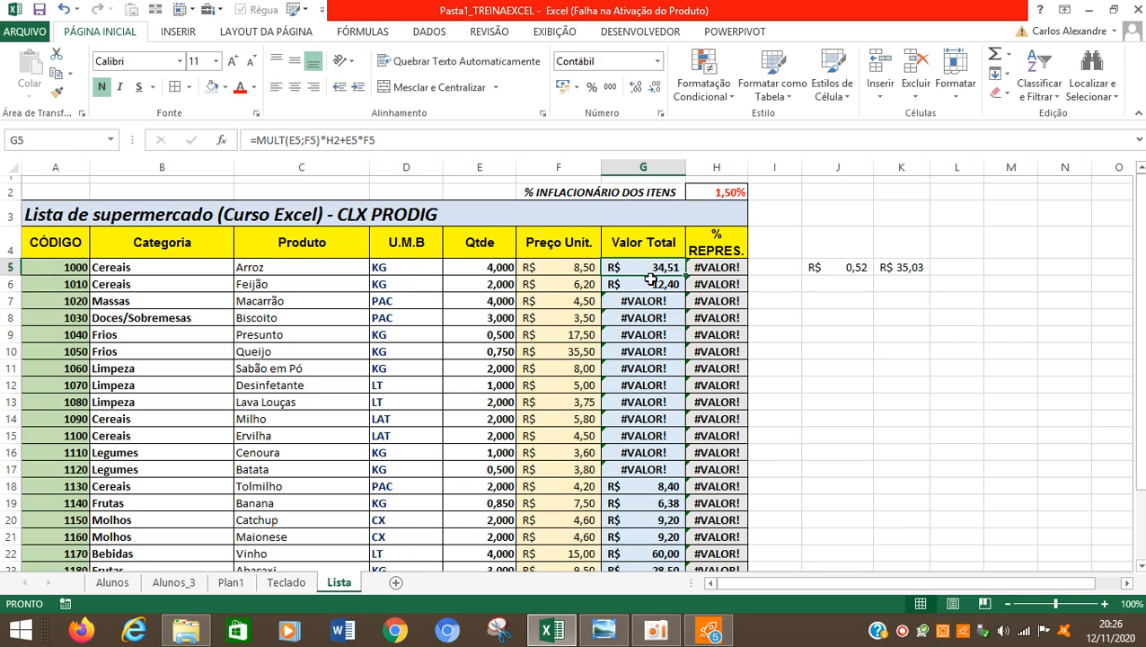
left_click(335, 140)
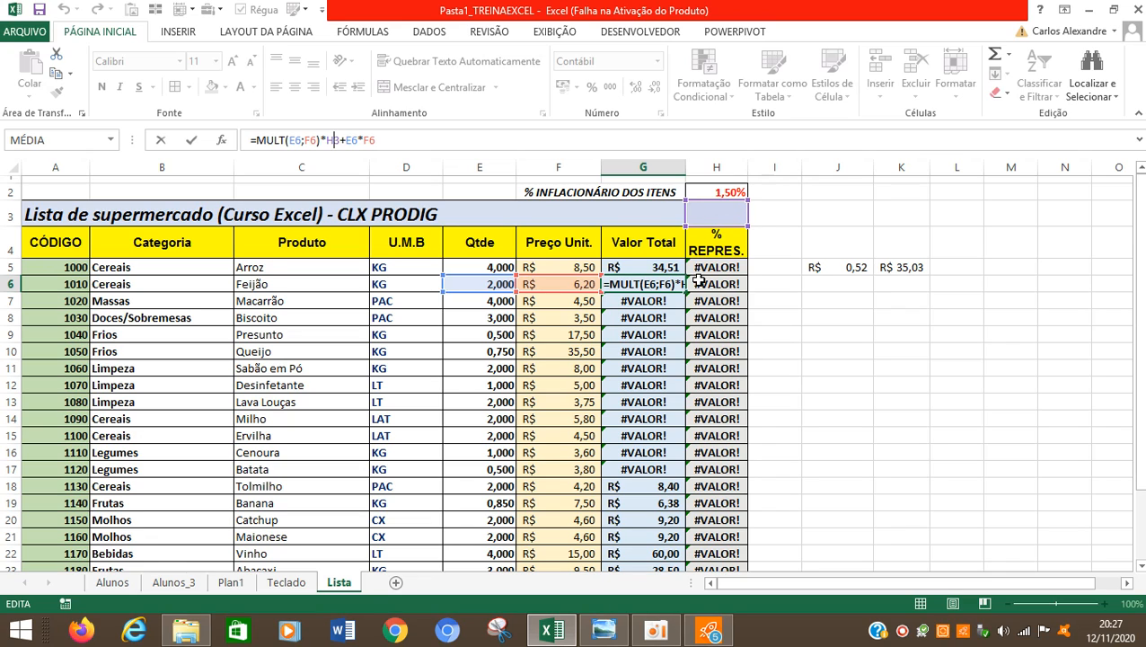
key("ctrl+Return")
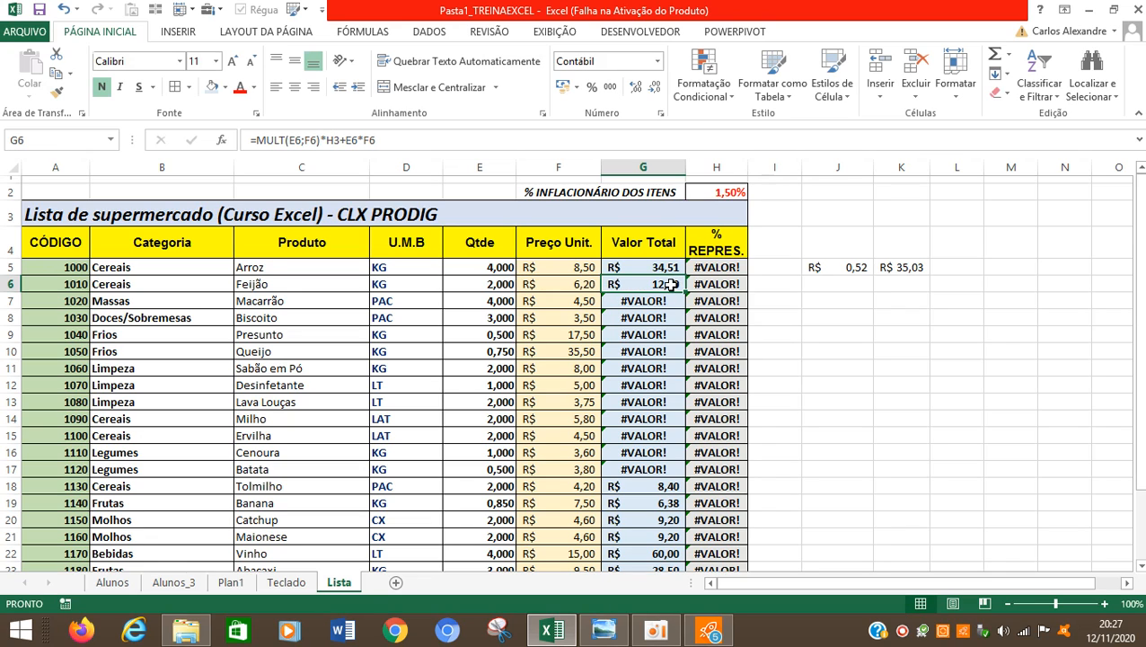
Examine the merged title in row 3 and the copied Valor Total formulas in G6:G9, tracing the inflation reference in G7
left_click(732, 217)
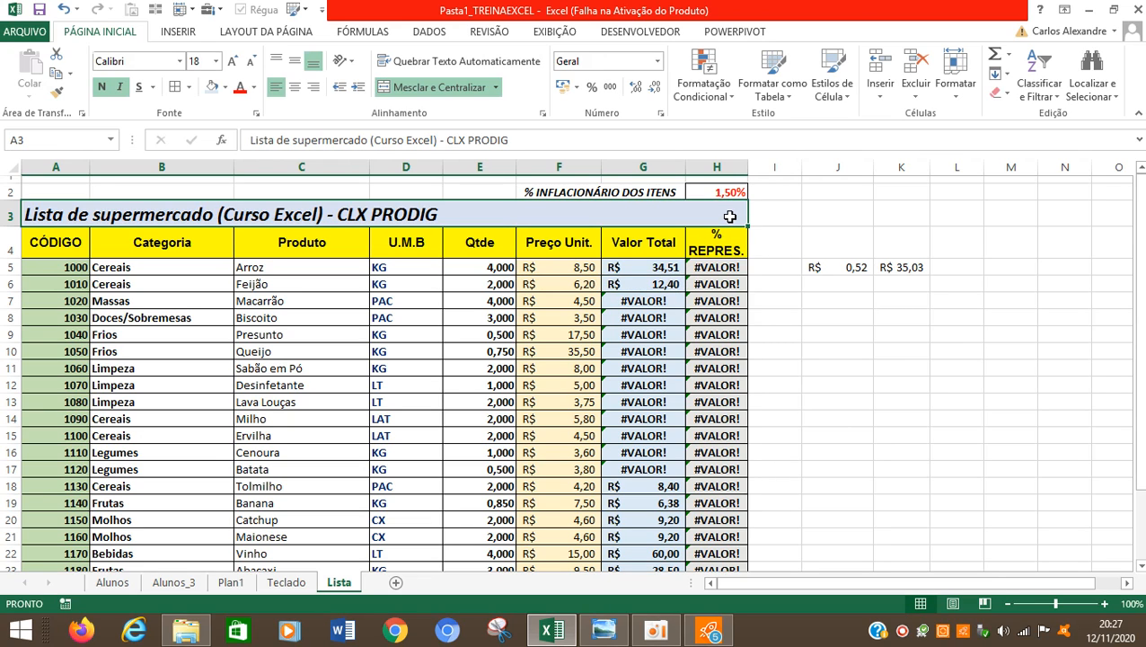
left_click(638, 284)
left_click(638, 302)
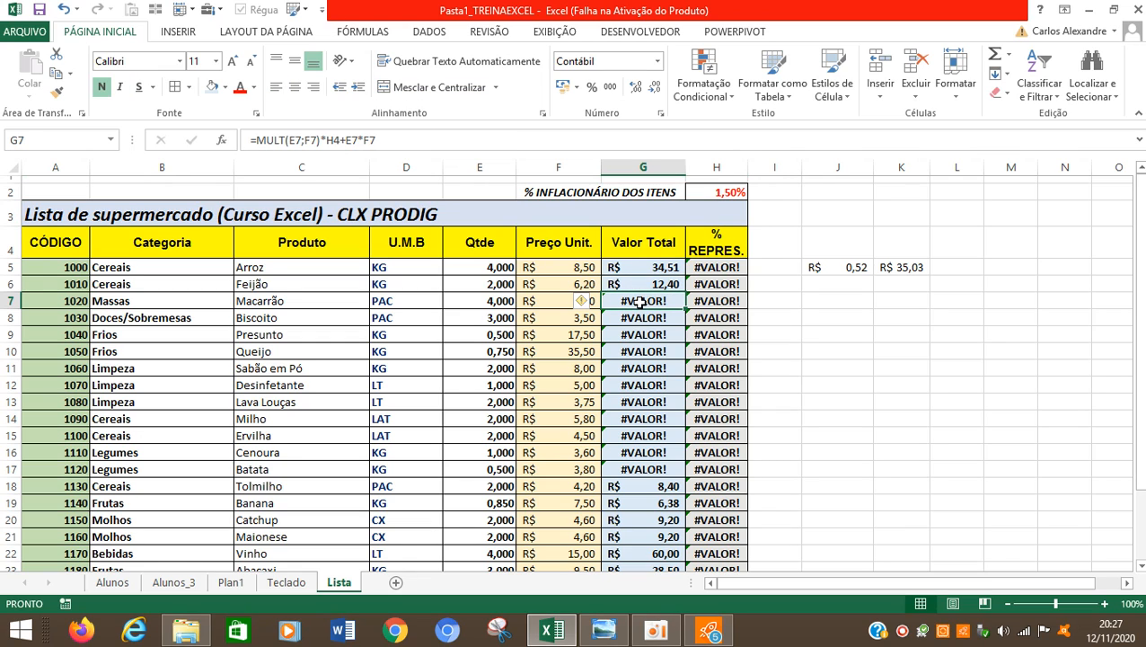
left_click(642, 318)
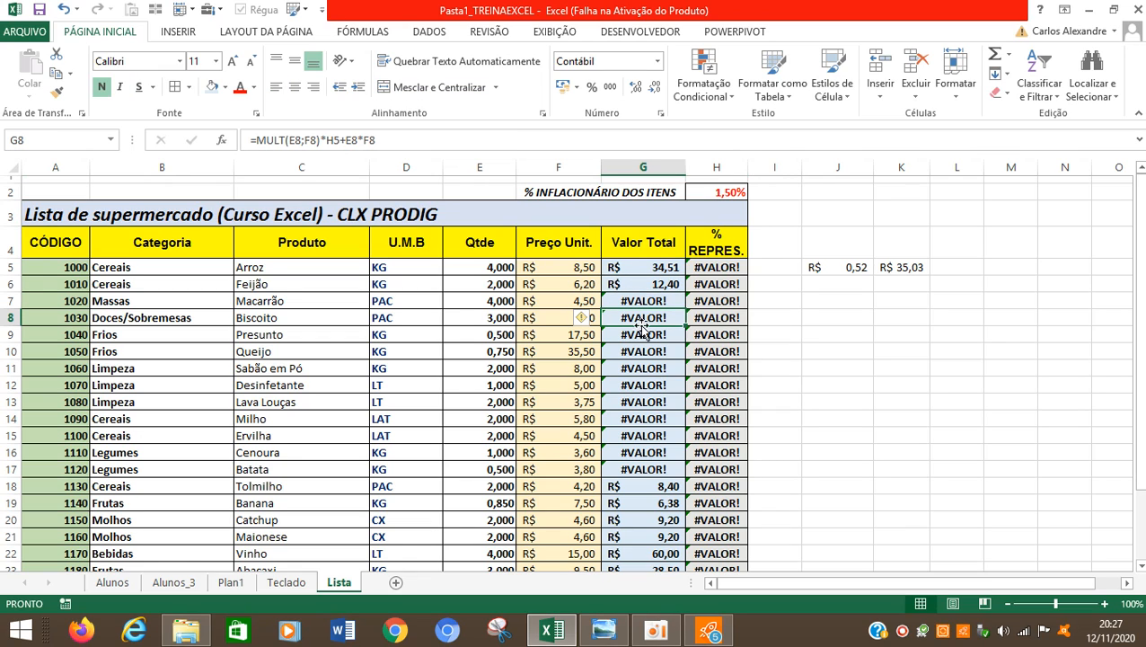
left_click(643, 332)
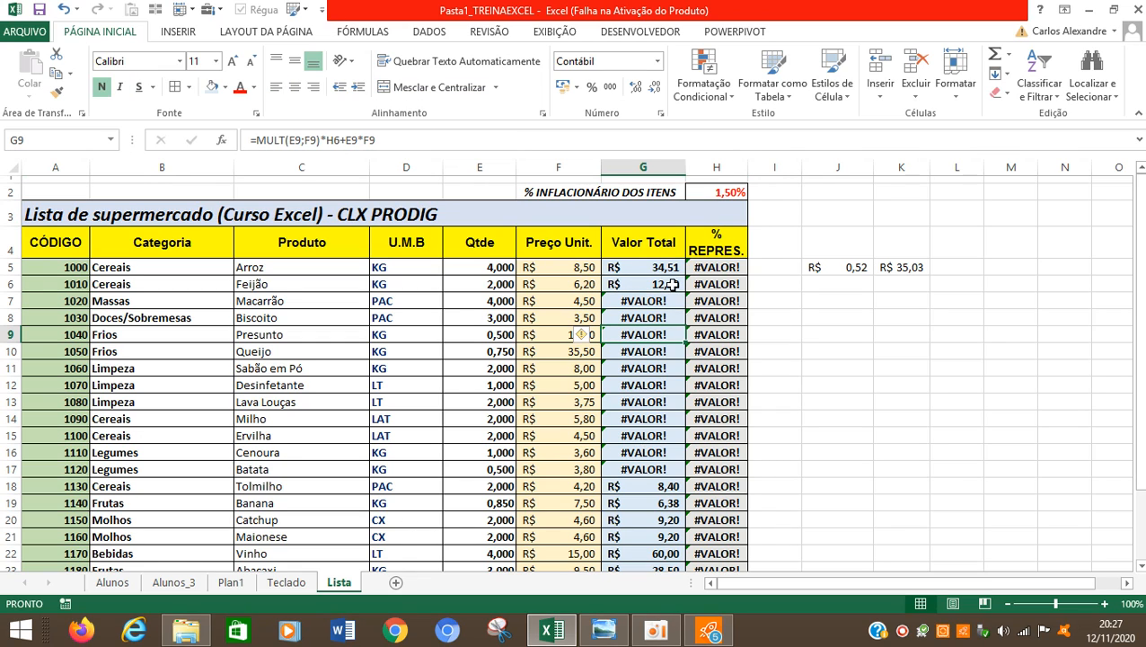
left_click(664, 301)
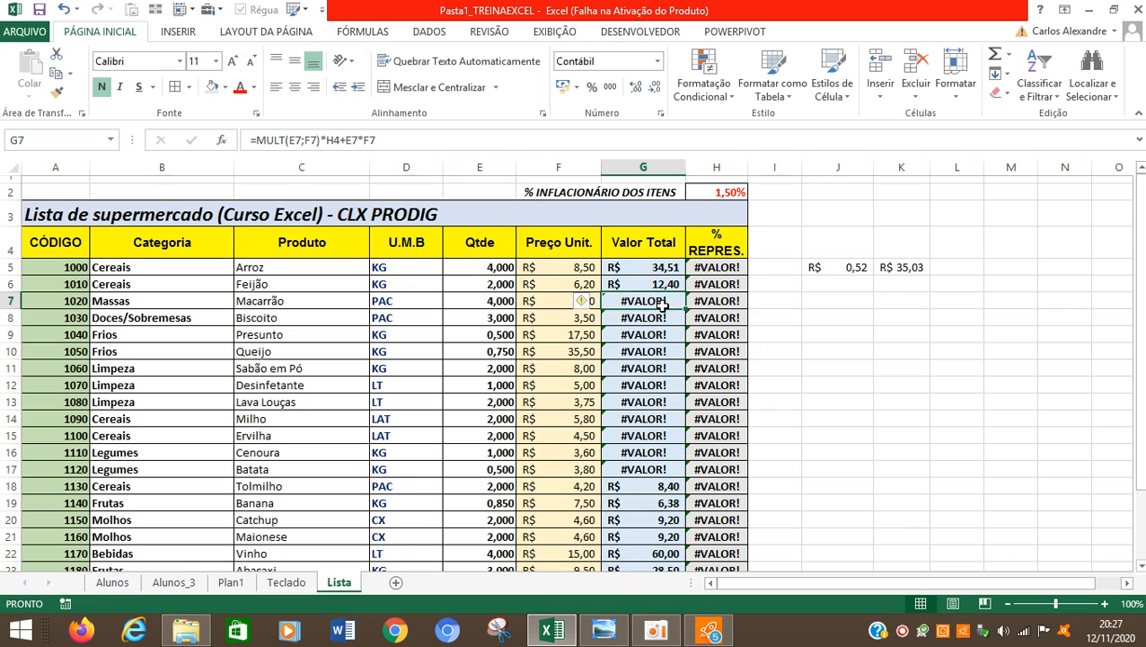
left_click(344, 141)
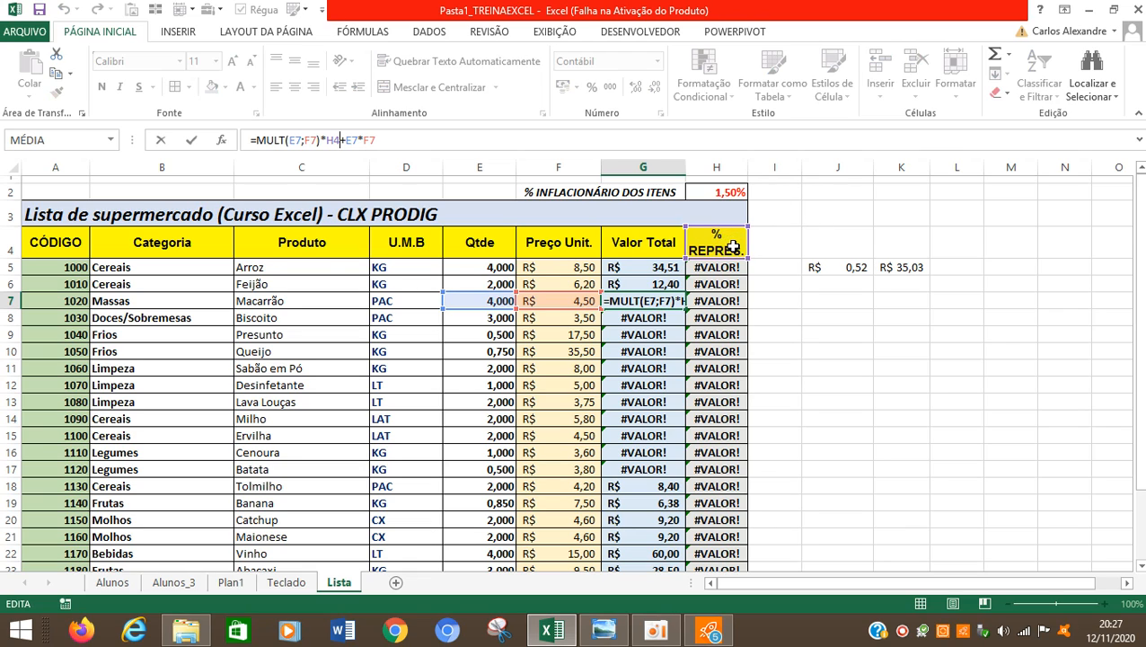
left_click(669, 312)
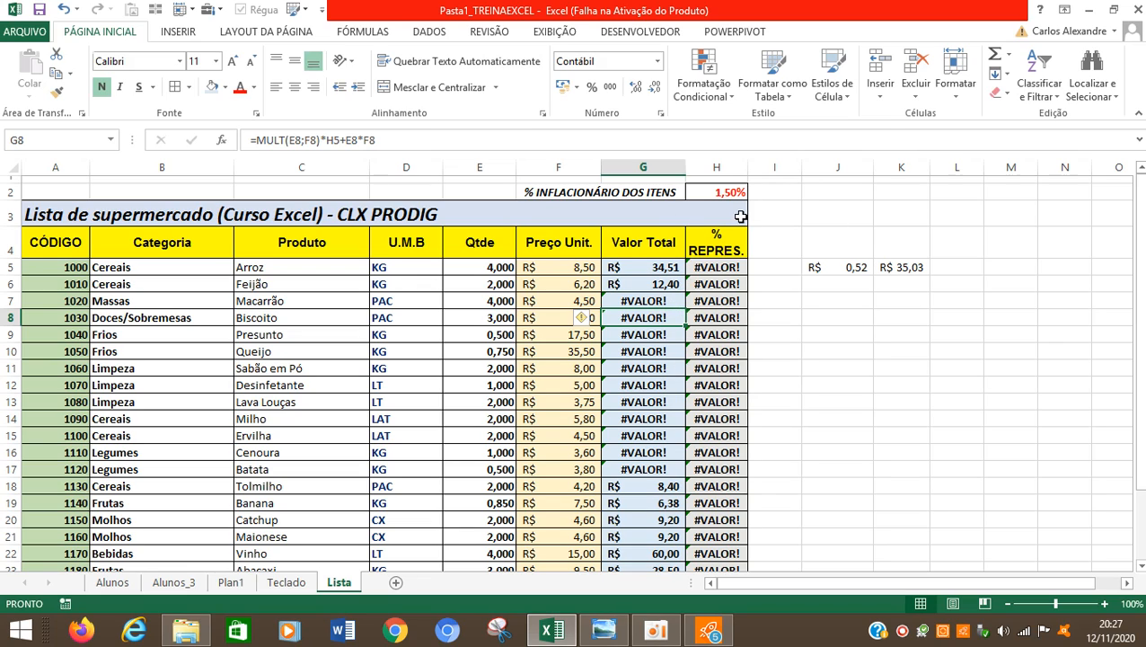
Undo the pasting of the formula into G6:G17 and reselect Arroz's Valor Total in G5
key("Up")
key("Up")
key("ctrl+c")
key("shift+Down")
key("shift+Down")
key("shift+Down")
key("shift+Down")
key("shift+Down")
key("shift+Down")
key("shift+Down")
key("shift+Down")
key("shift+Down")
key("shift+Down")
key("shift+Down")
key("ctrl+v")
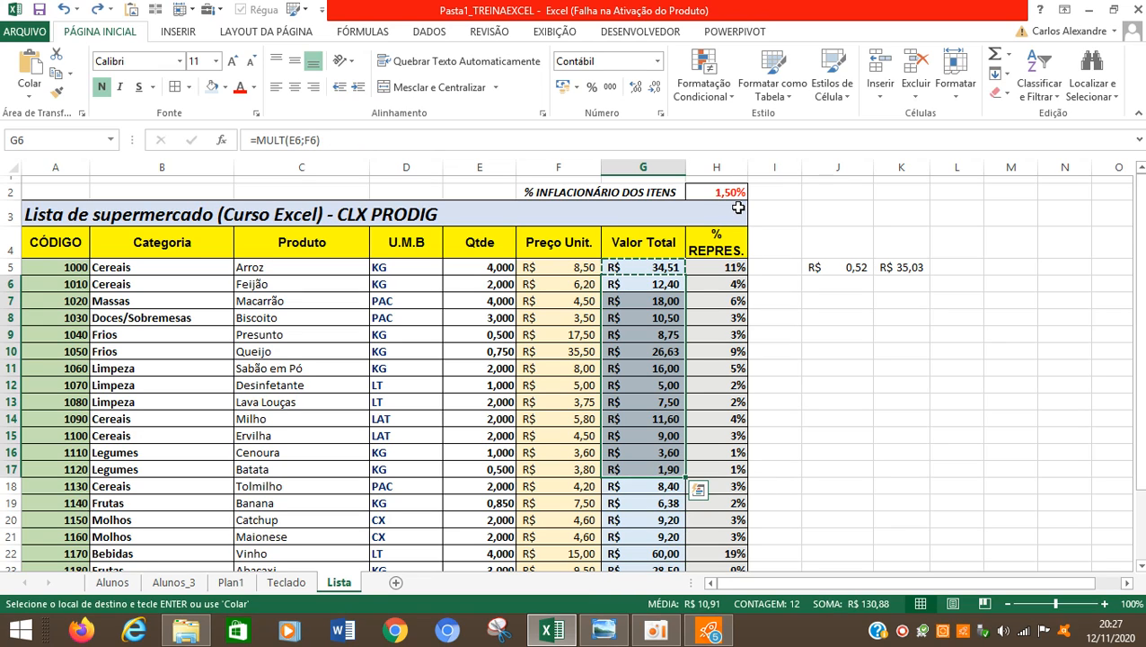
left_click(697, 388)
left_click(648, 270)
key("Escape")
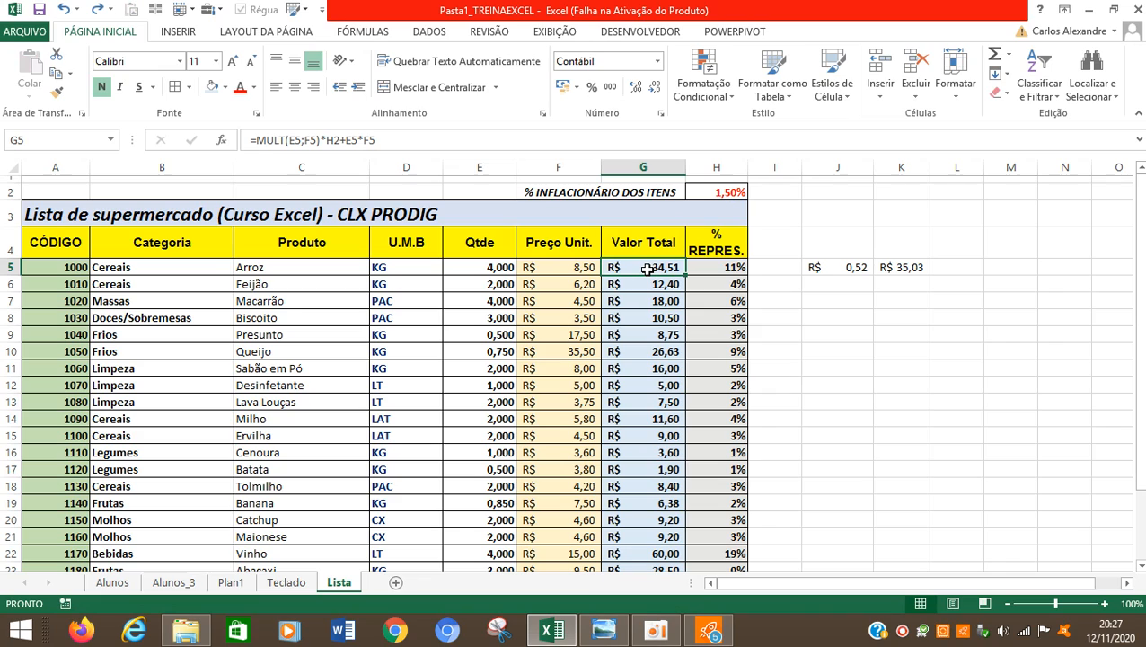
Check the inflation percentage's cell H2 and return to Arroz's Valor Total formula in G5
left_click(335, 140)
type("$")
key("Return")
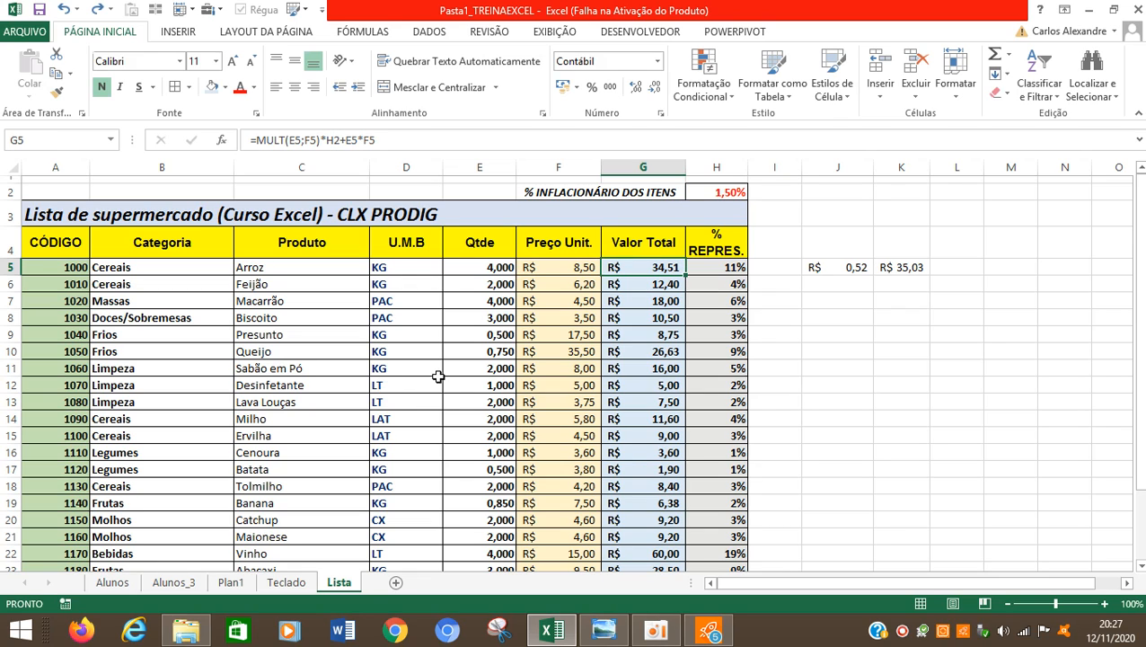
left_click(724, 192)
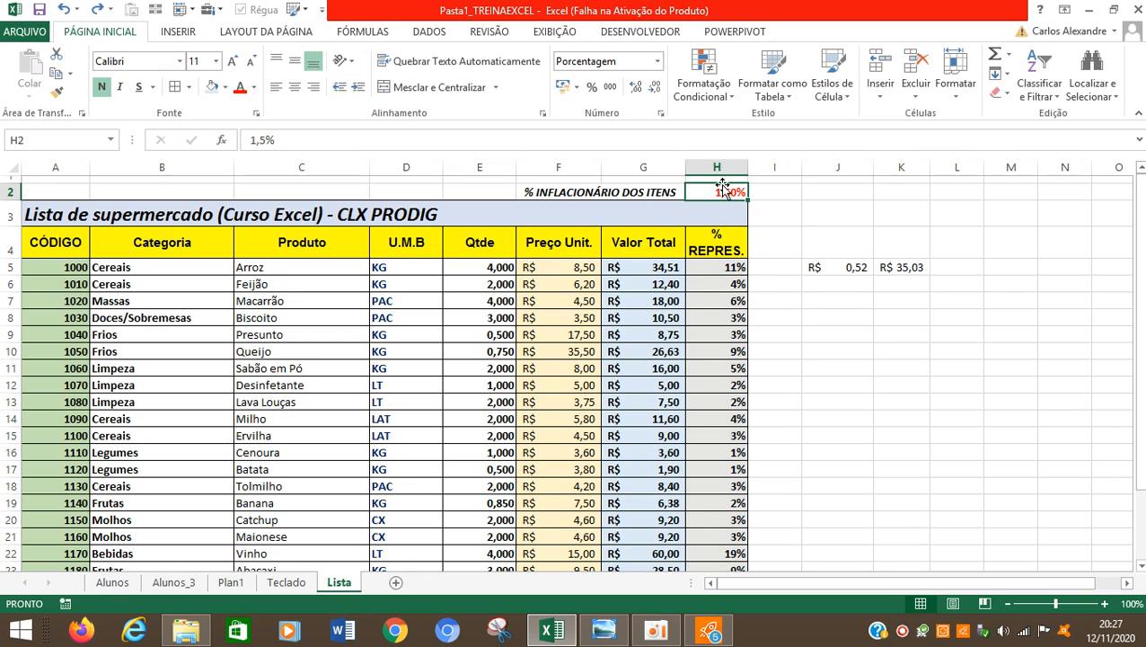
left_click(67, 137)
left_click(642, 267)
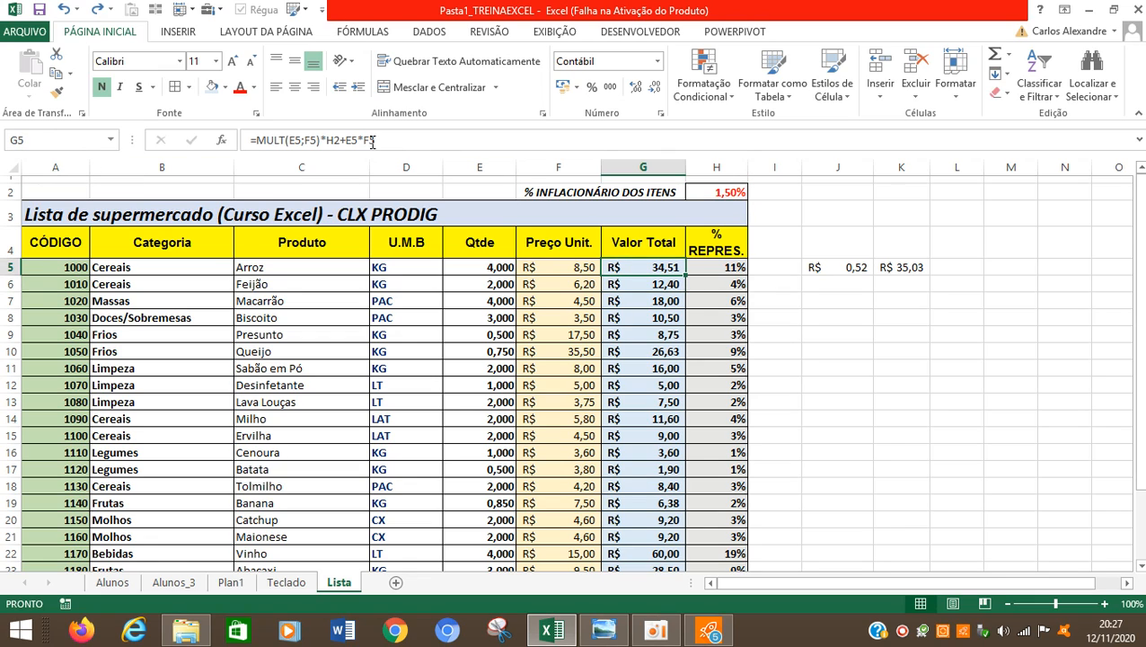
Make the inflation reference in Arroz's Valor Total absolute, so that G5 reads =MULT(E5;F5)*$H$2+E5*F5
left_click(335, 141)
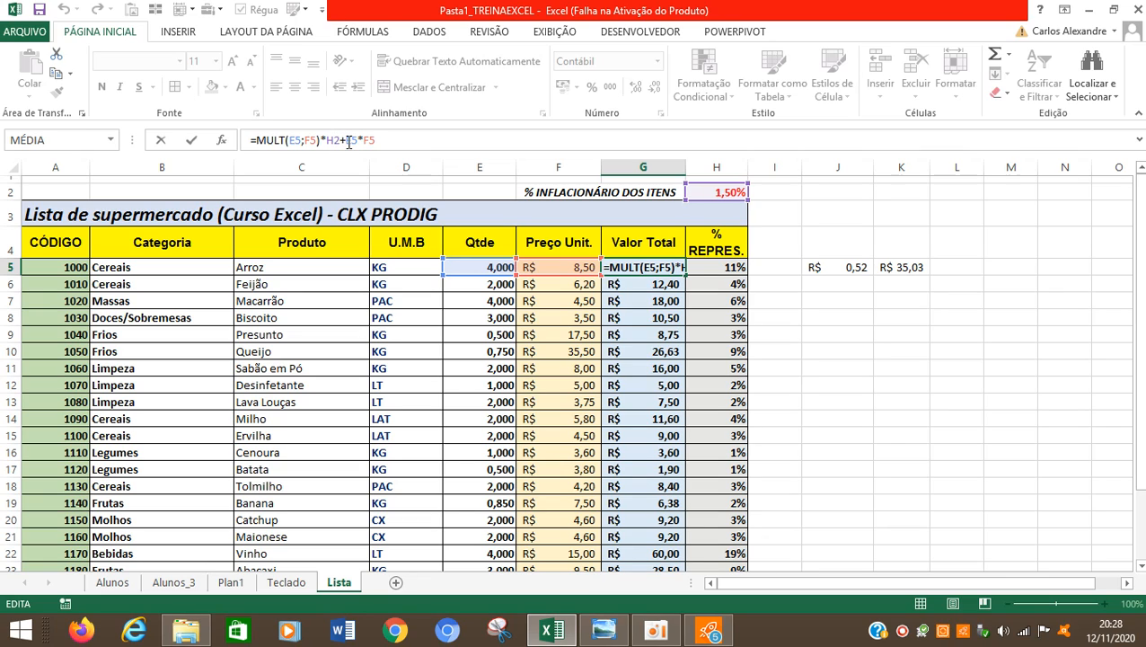
type("$H")
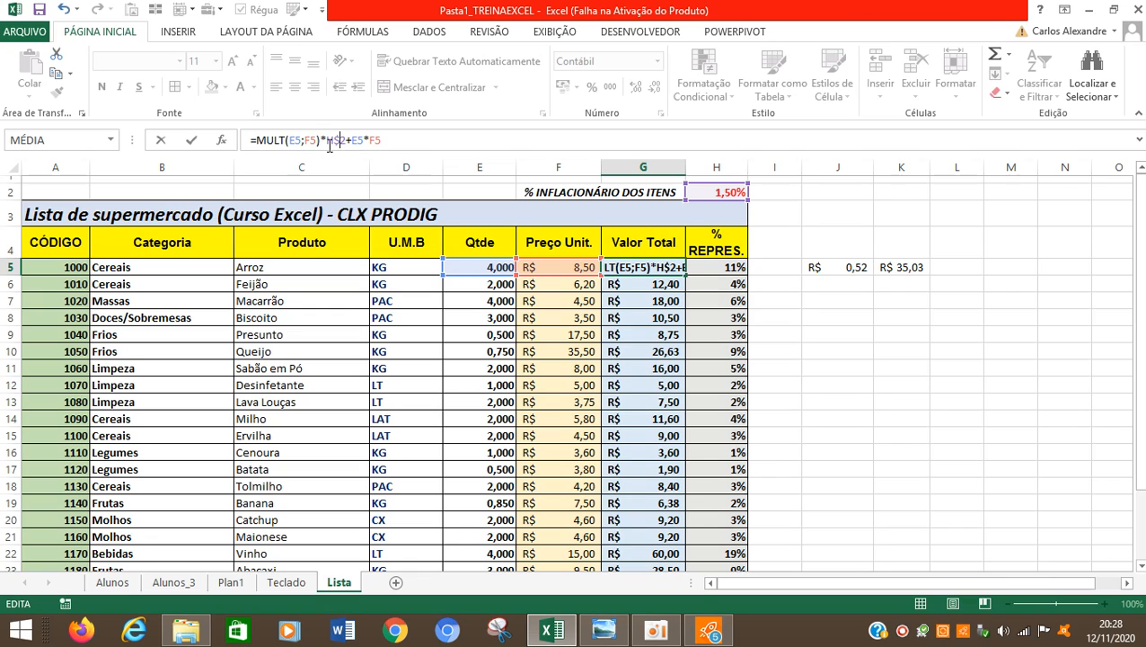
type("$")
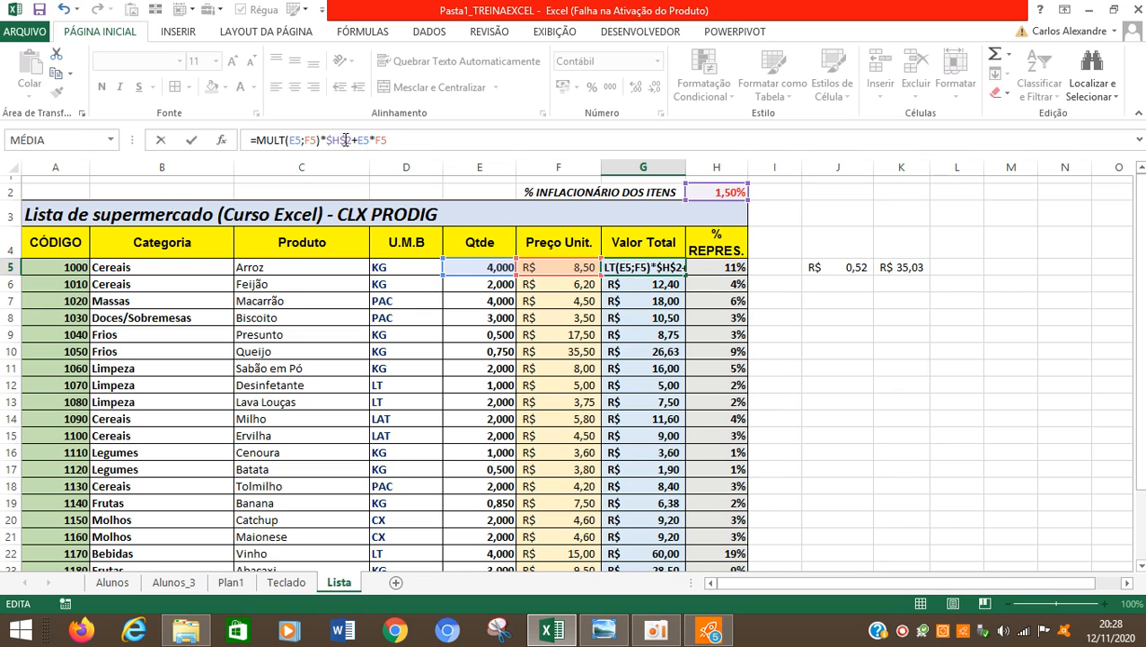
key("ctrl+Return")
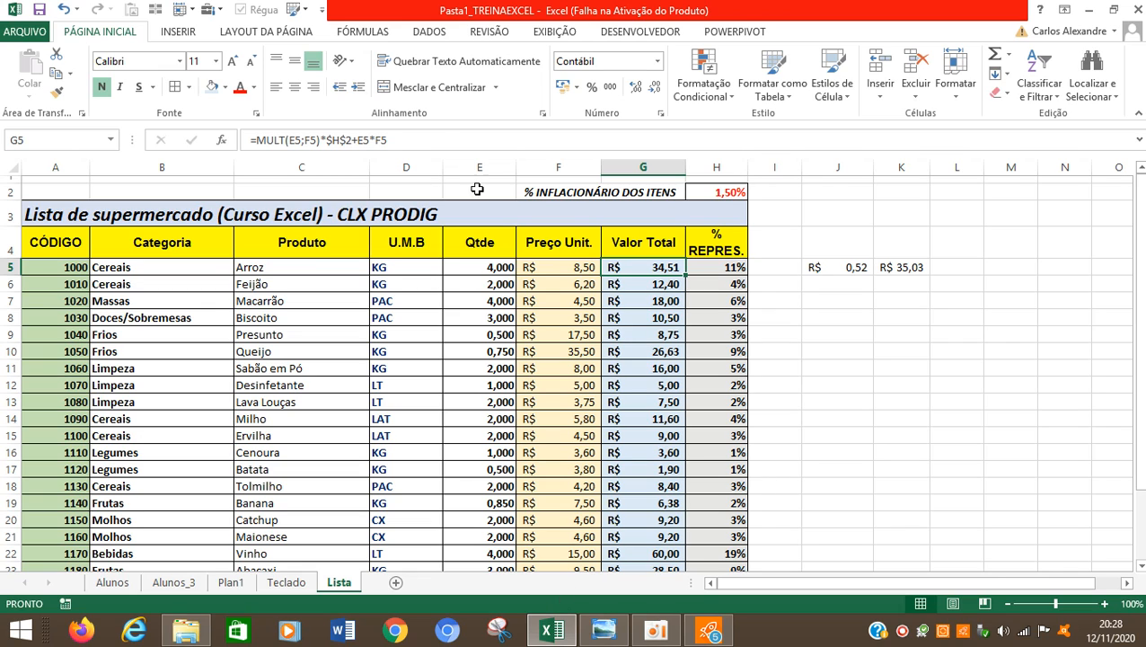
left_click(425, 139)
left_click(431, 139)
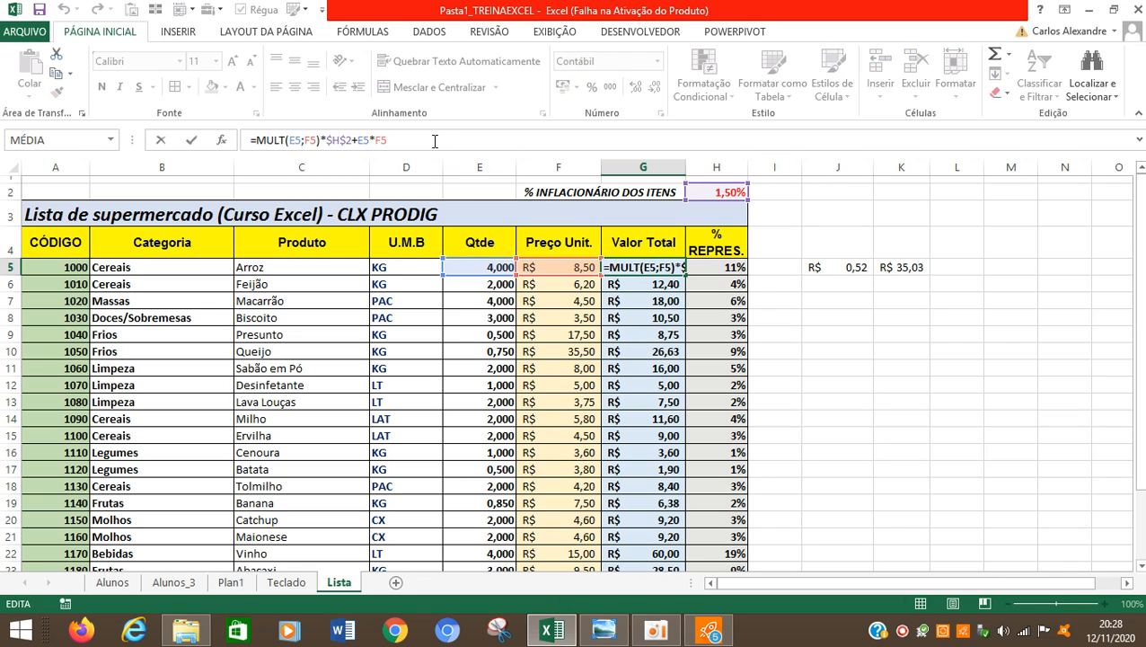
key("Escape")
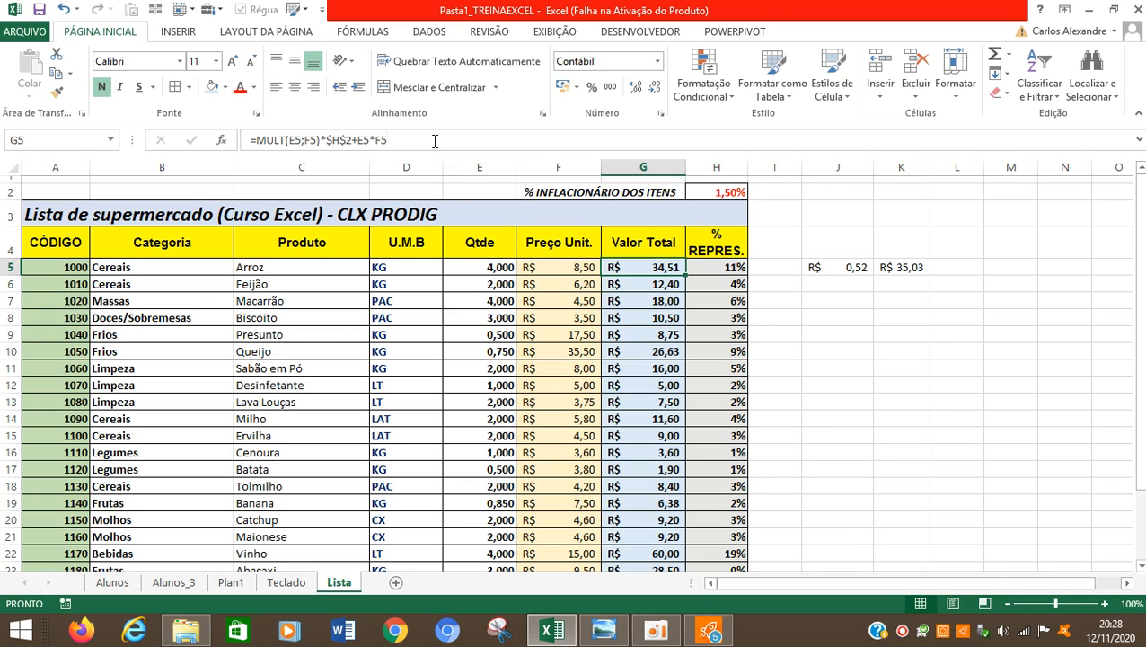
Copy Arroz's Valor Total from G5 and paste only its formula into the remaining items, G6:G24
key("ctrl+c")
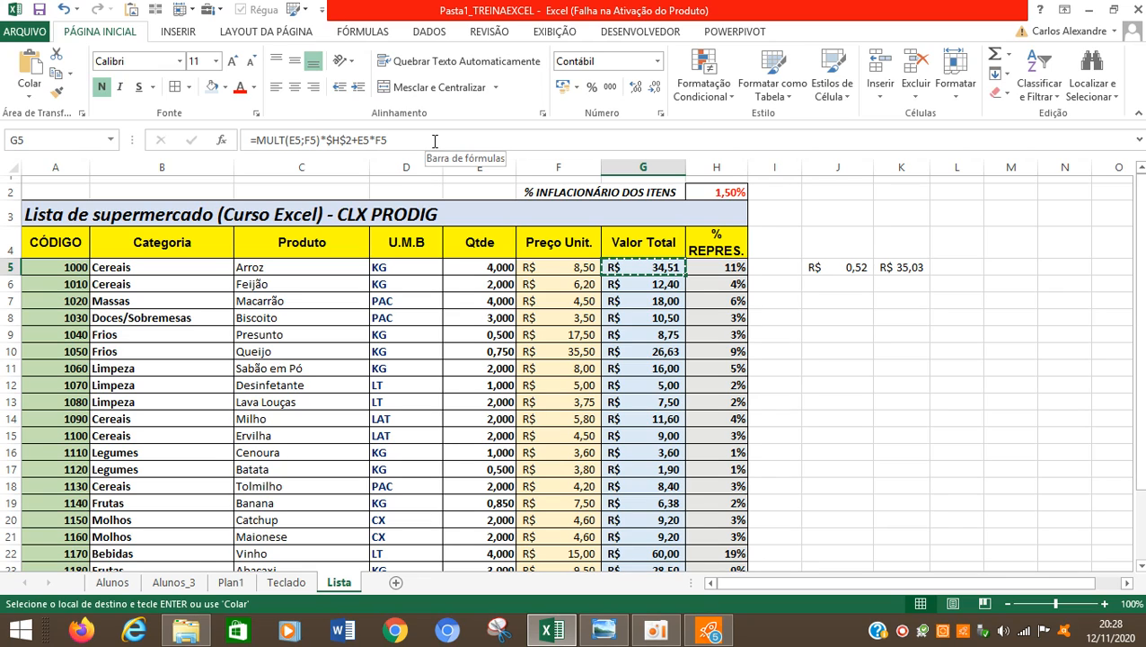
key("Down")
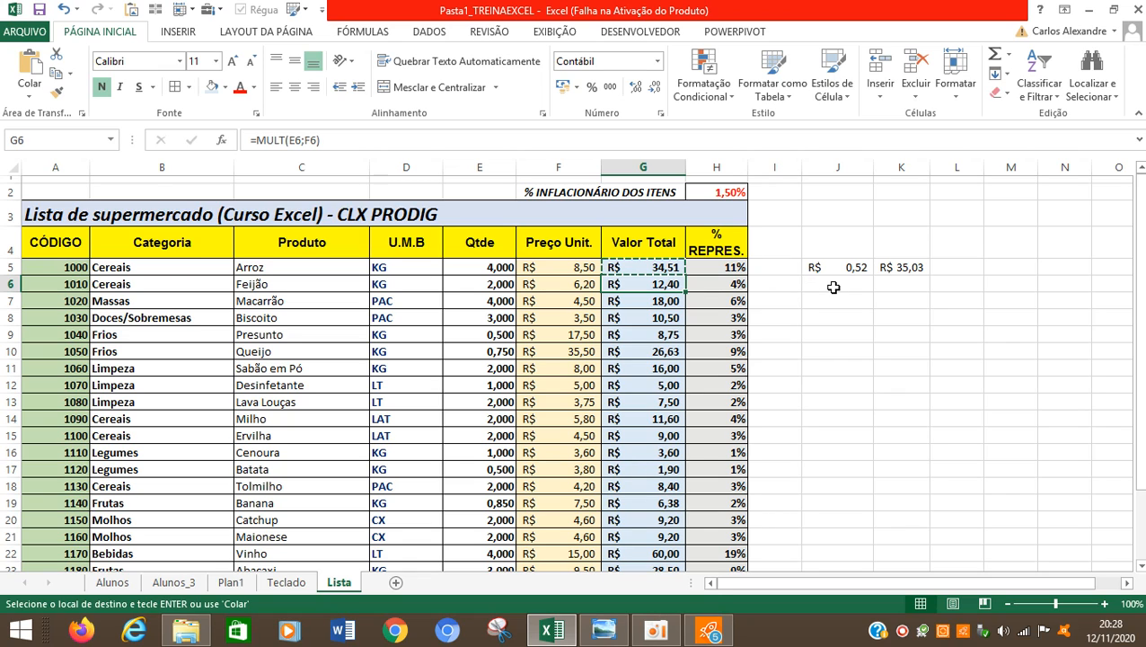
key("ctrl+shift+Down")
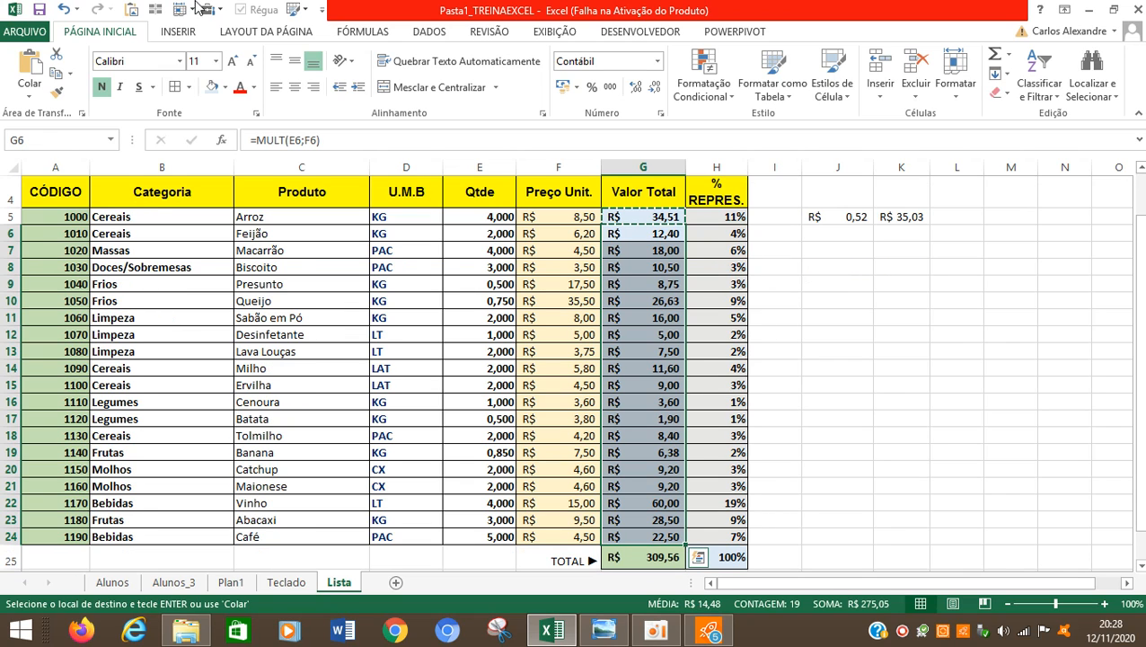
left_click(30, 96)
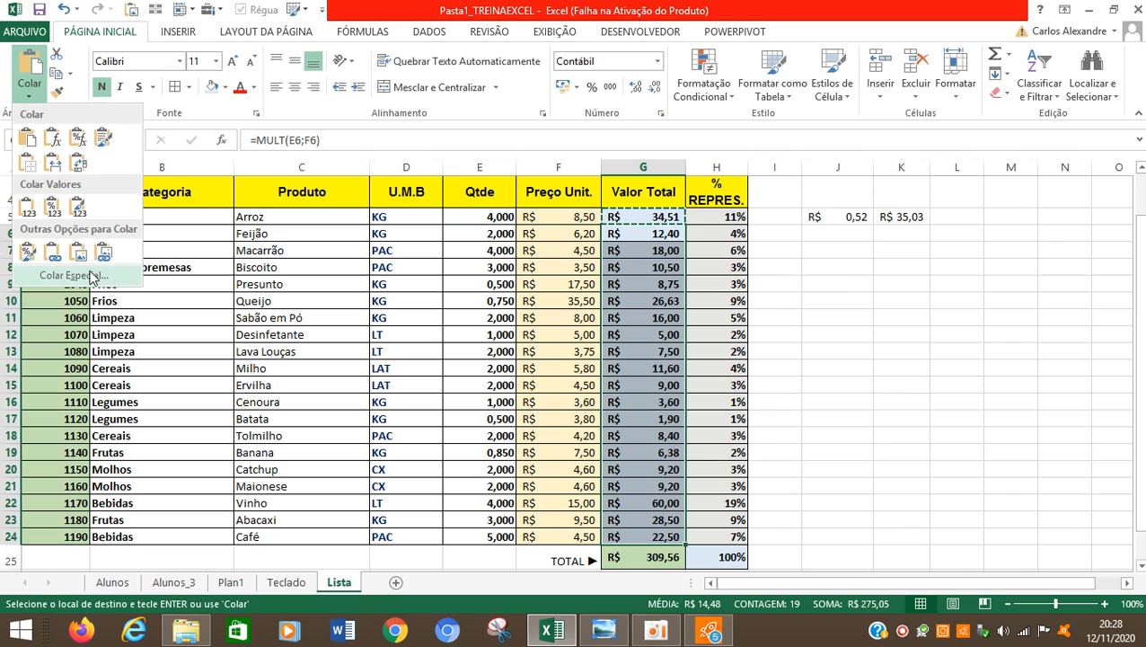
left_click(40, 281)
left_click(180, 270)
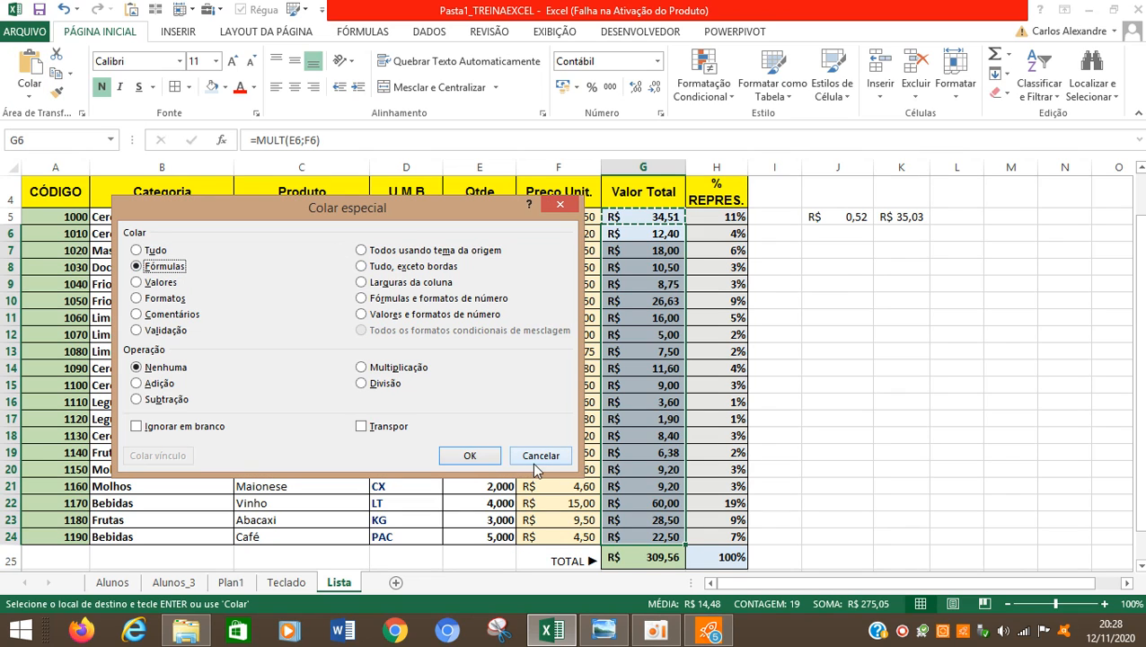
left_click(470, 455)
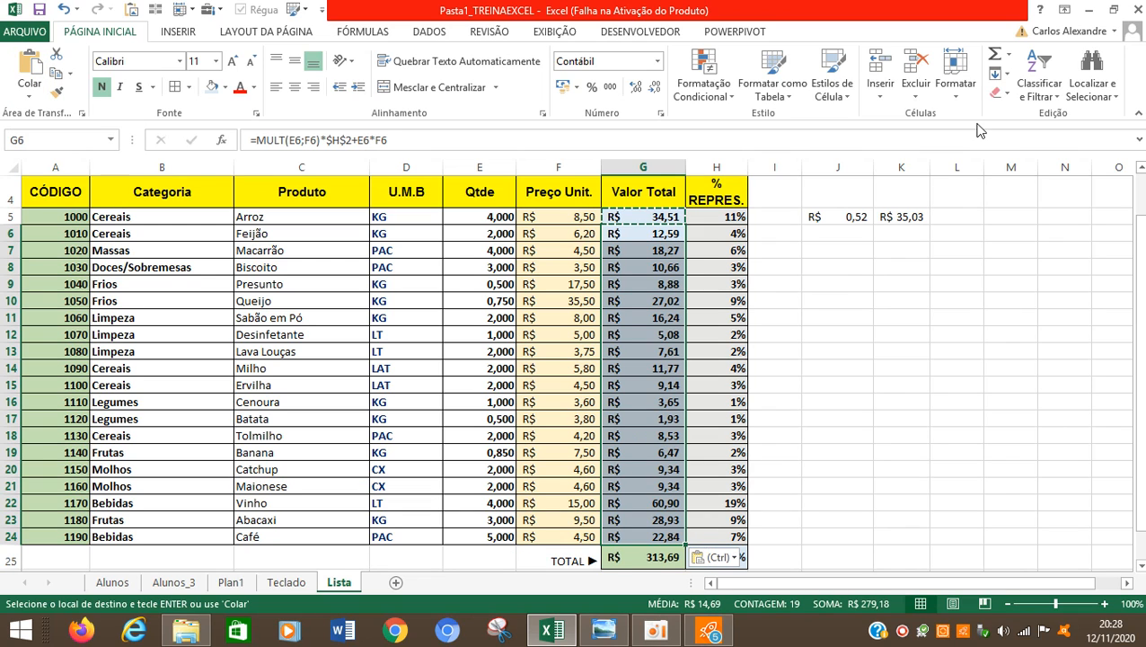
key("Escape")
Review the Valor Total column from Feijão down to the total and compare it with the inflation percentage in H2
left_click(654, 236)
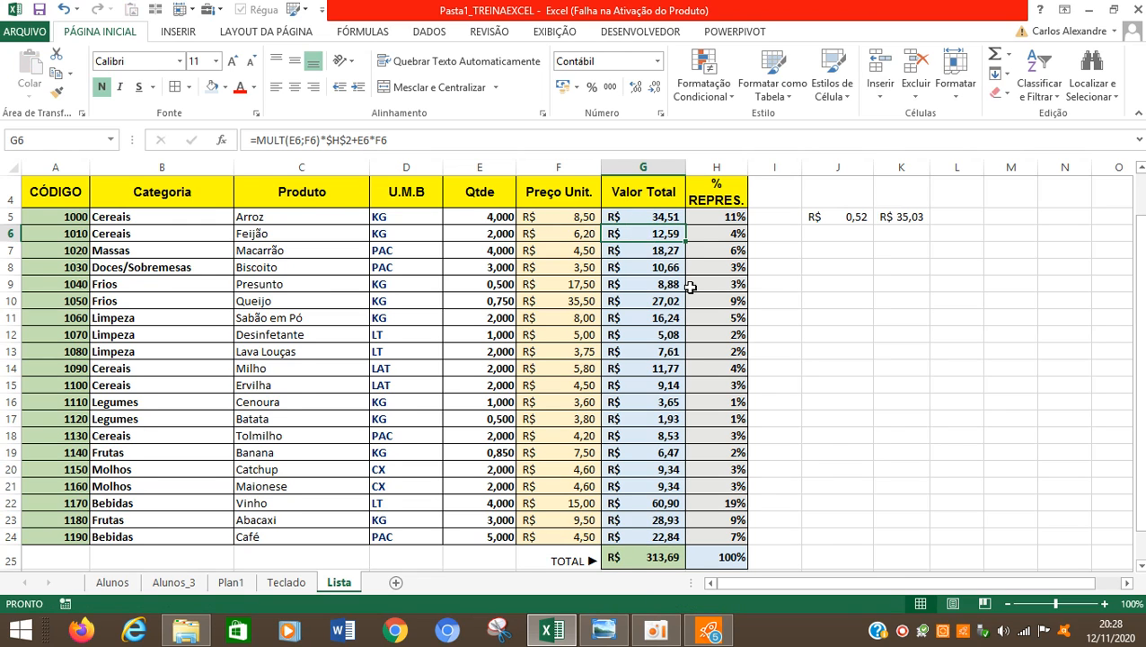
scroll(677, 286, "up", 1)
scroll(660, 303, "down", 1)
scroll(629, 399, "down", 1)
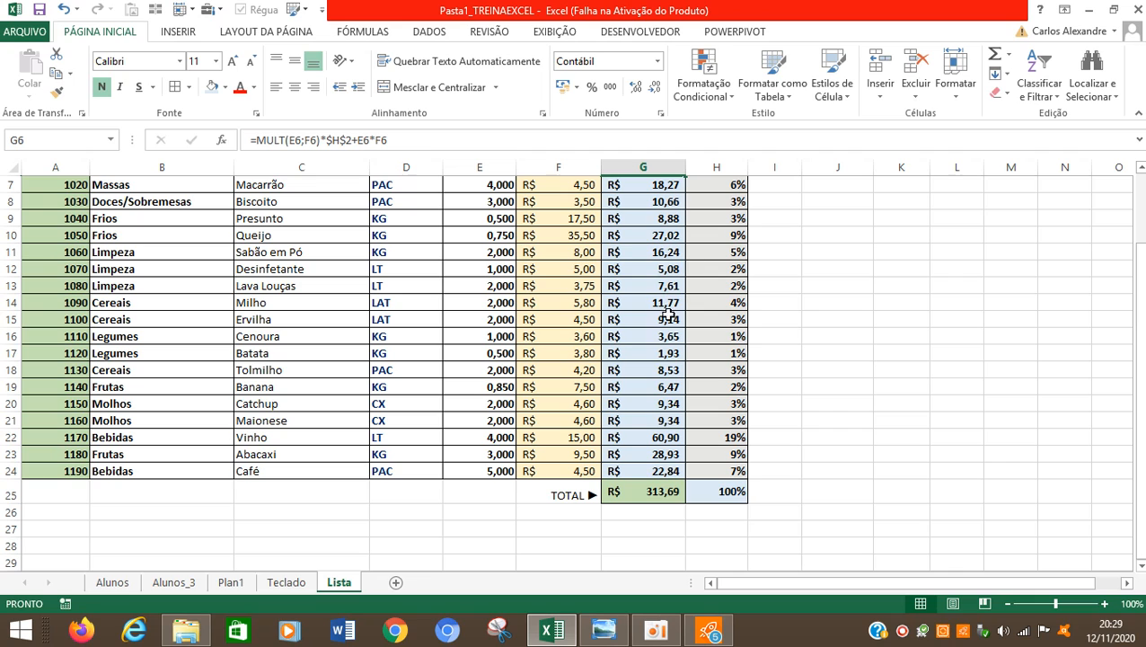
scroll(642, 375, "up", 2)
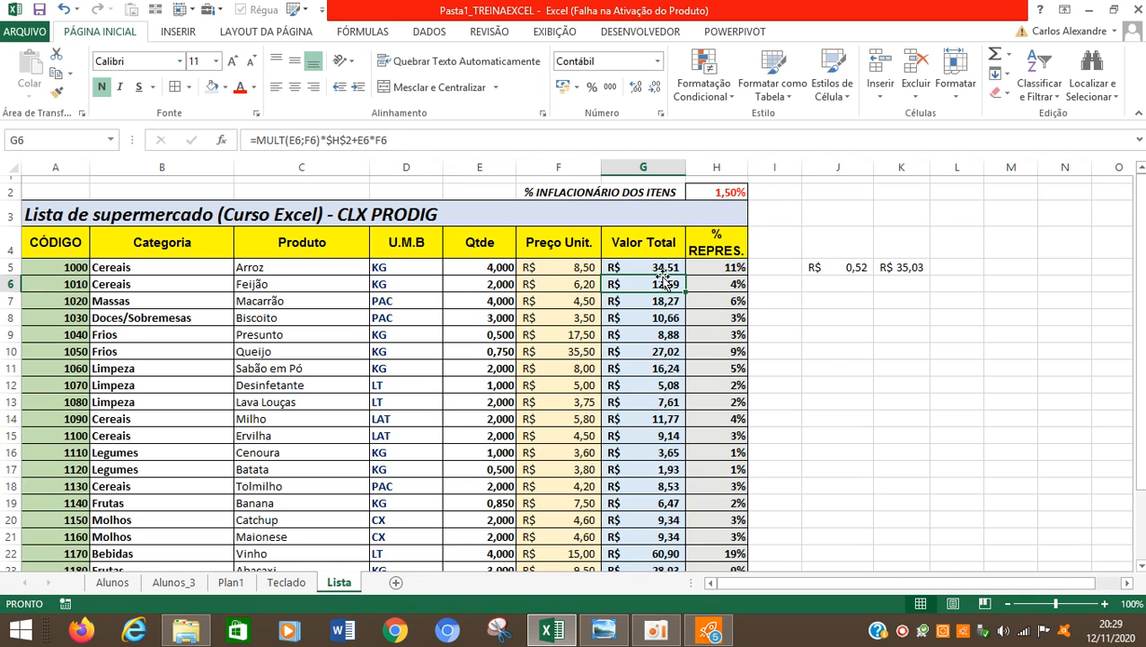
left_click(726, 193)
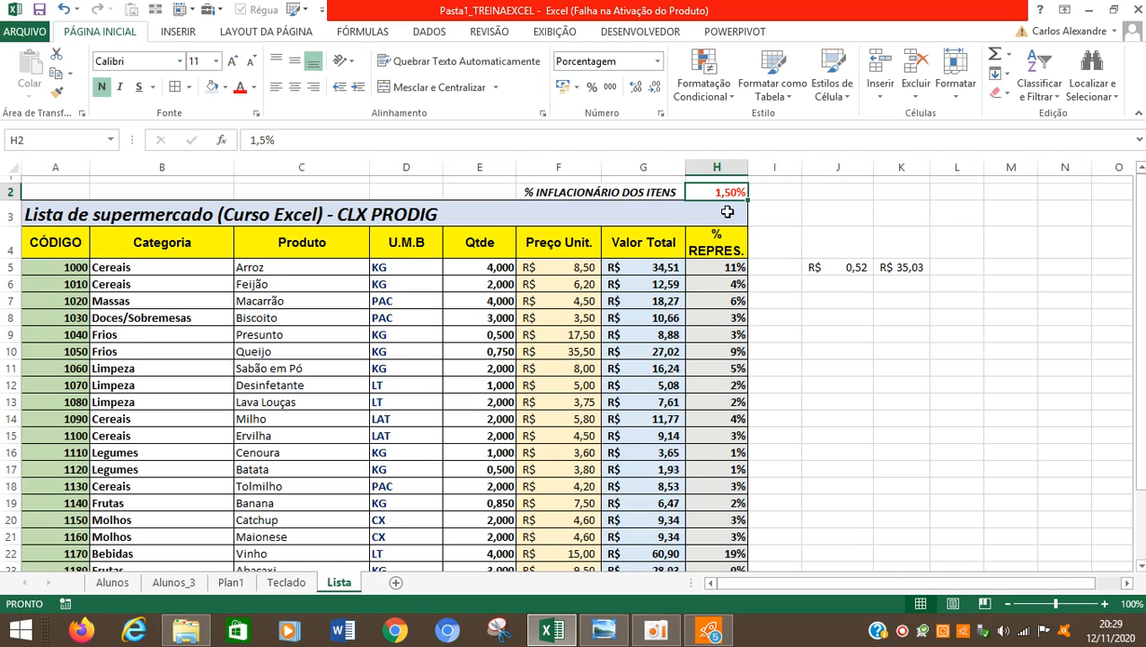
left_click_drag(660, 267, 646, 515)
left_click(630, 212)
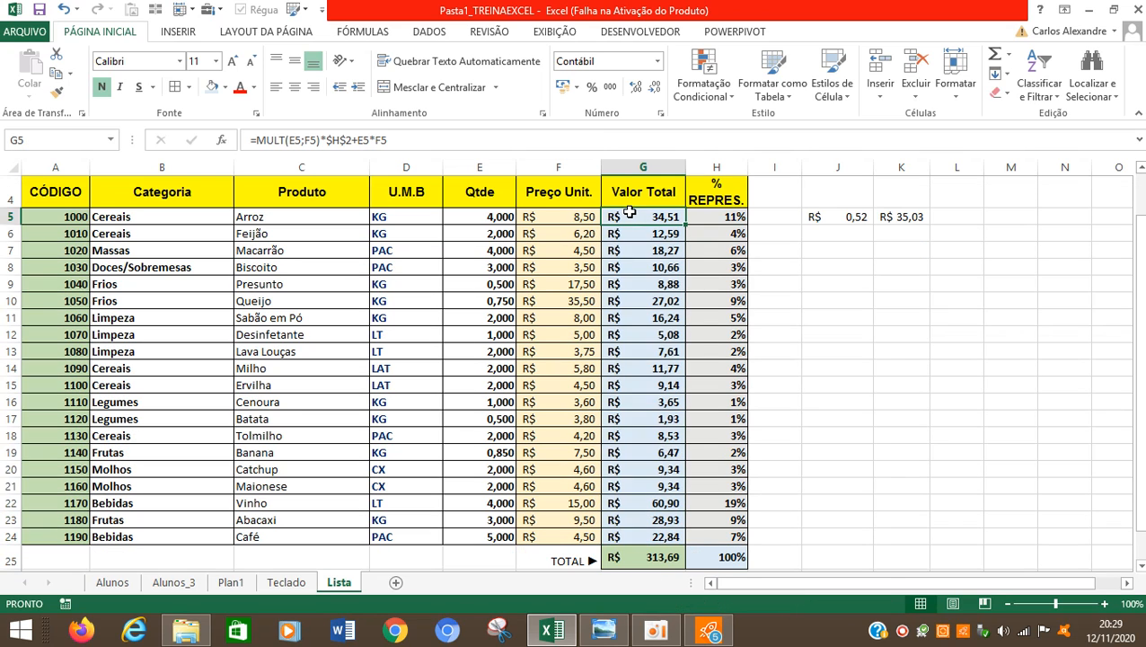
scroll(413, 284, "up", 1)
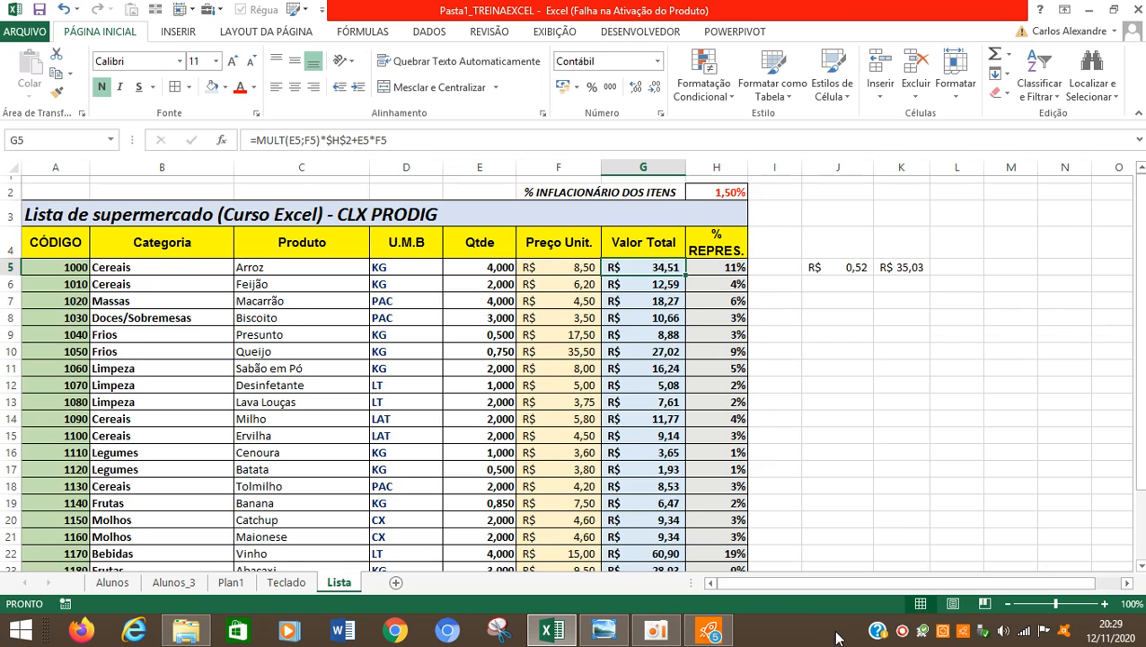
Check the fixed inflation reference in the Valor Total formulas of Feijão in G6 and Café in G24 against H2
left_click(903, 631)
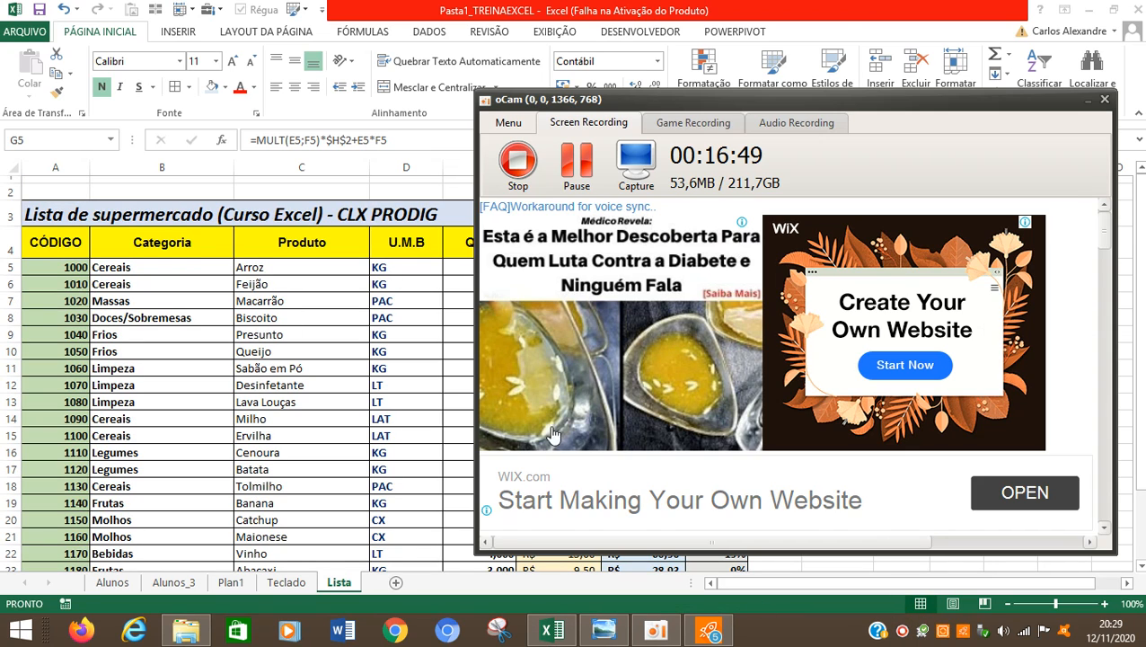
left_click(346, 140)
key("Return")
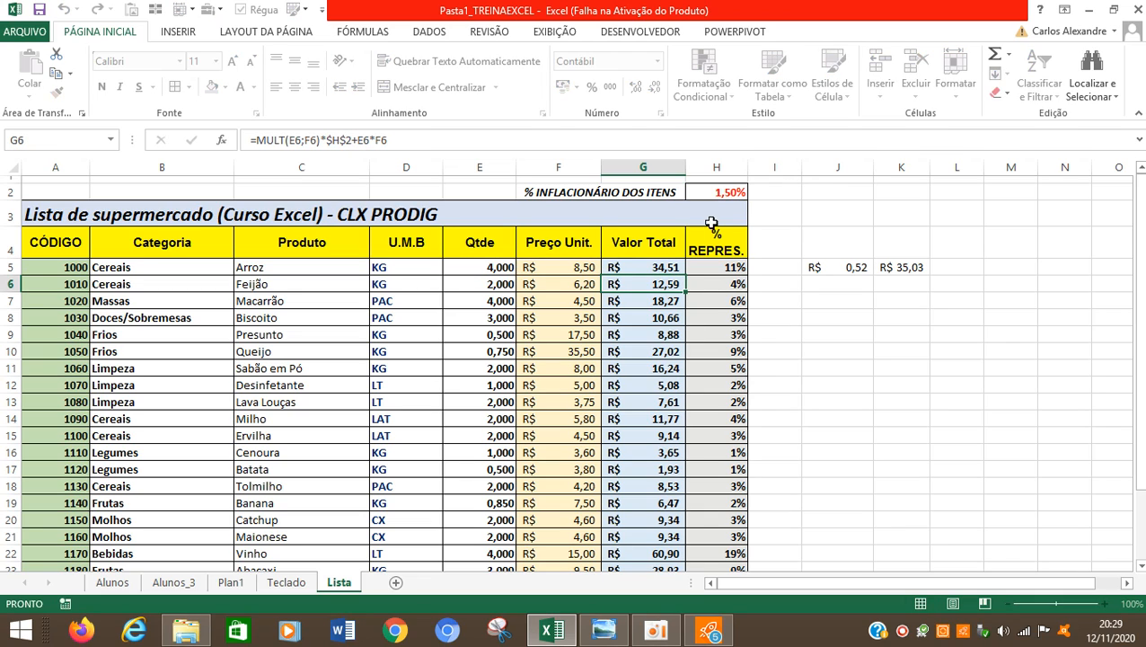
left_click(716, 189)
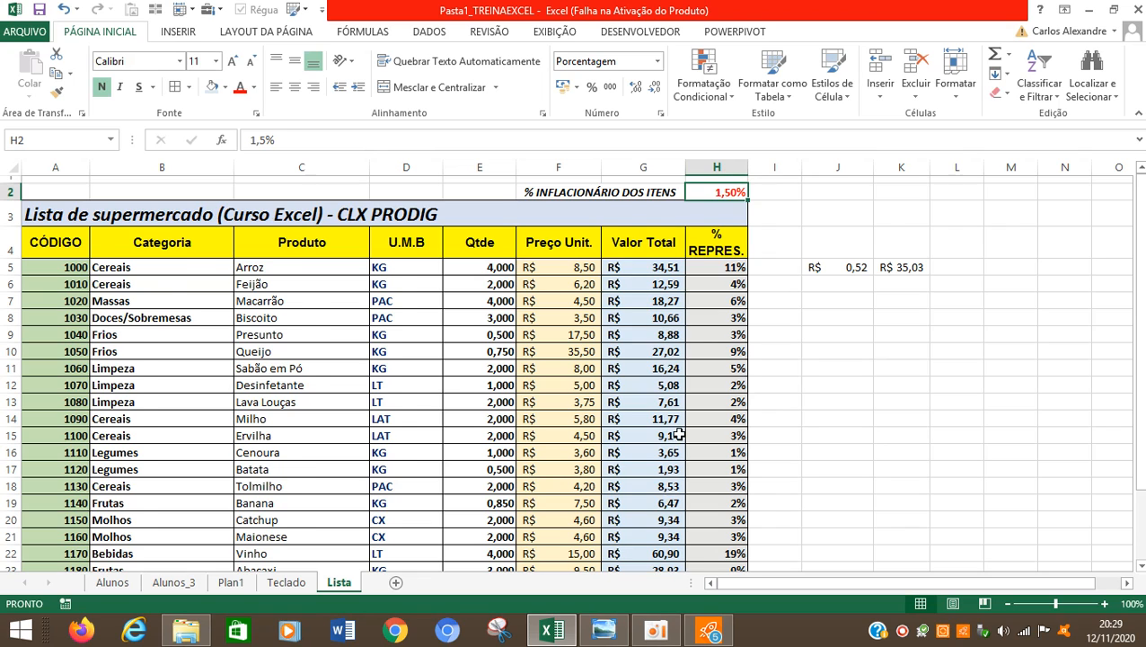
scroll(680, 435, "down", 2)
left_click(666, 467)
scroll(675, 438, "up", 2)
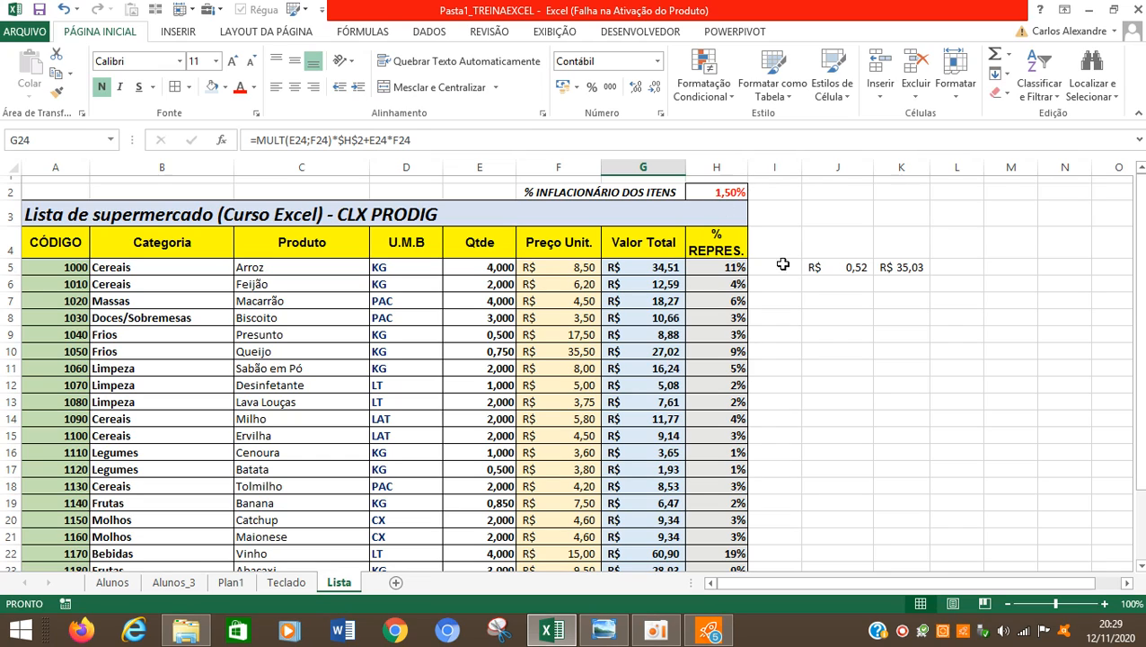
Delete the auxiliary calculations in J4:L9 beside the table and reselect Arroz's Valor Total in G5
left_click_drag(811, 231, 968, 328)
key("Delete")
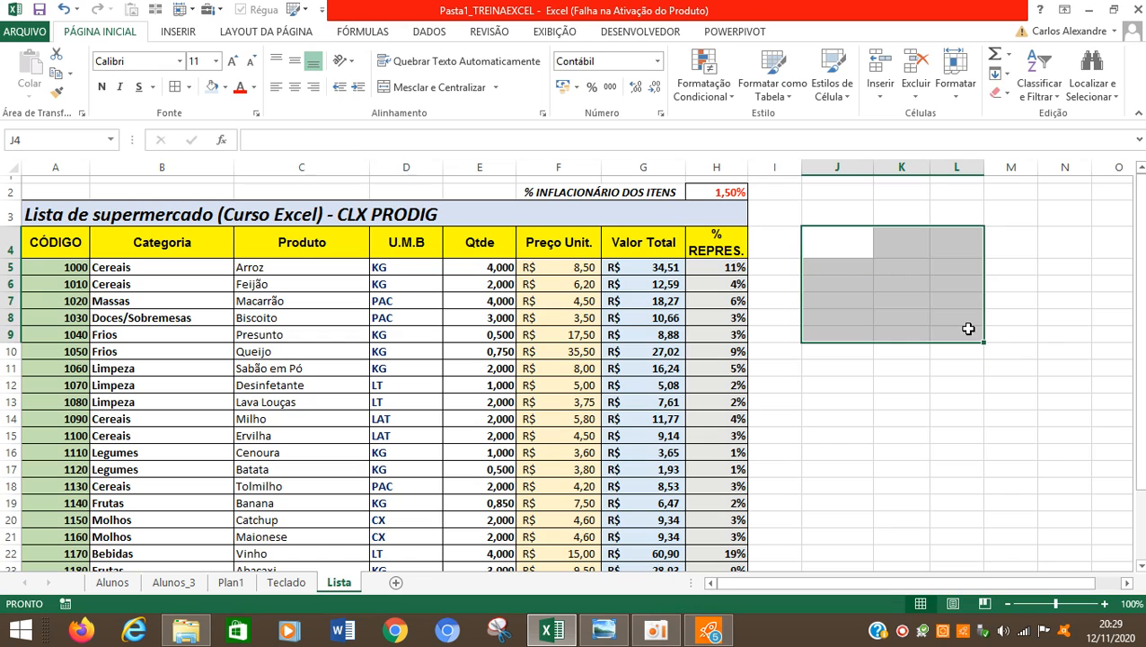
key("Left")
key("Left")
key("Left")
key("Down")
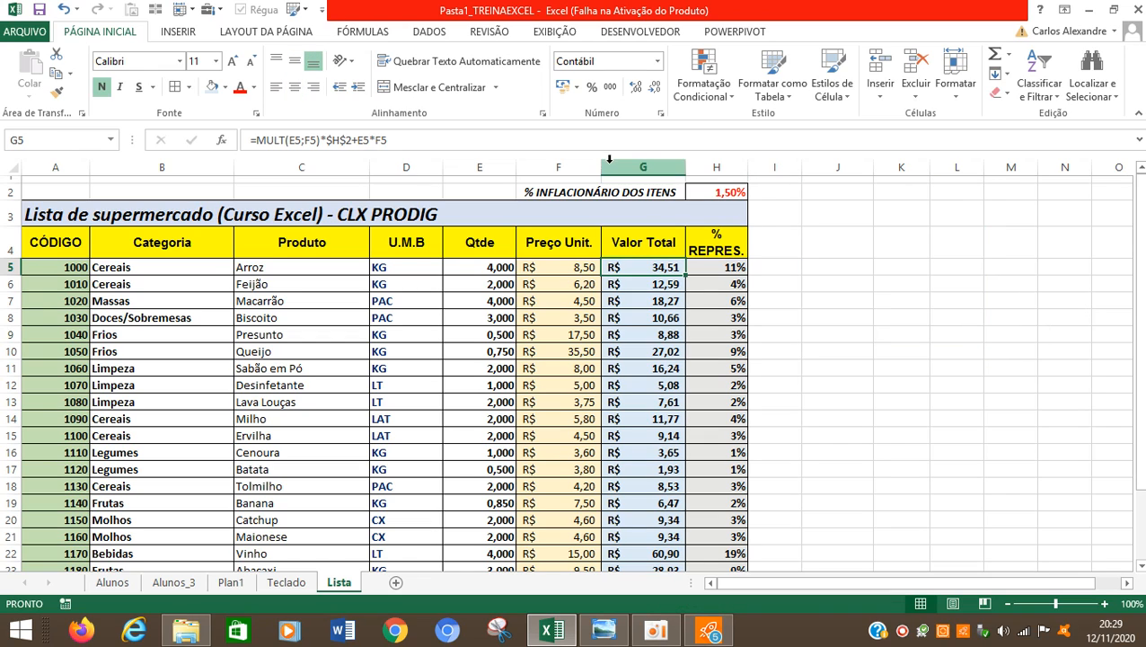
Trace the cell references in Arroz's Valor Total formula and compare it with the formulas in G6 and G8
left_click(442, 140)
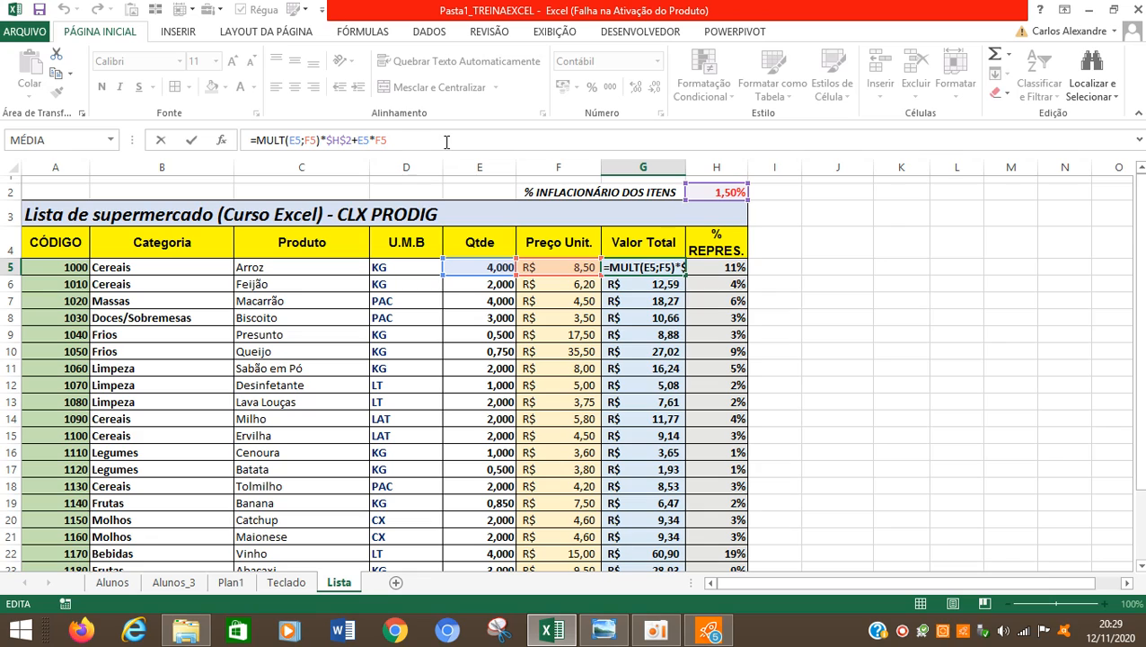
key("Return")
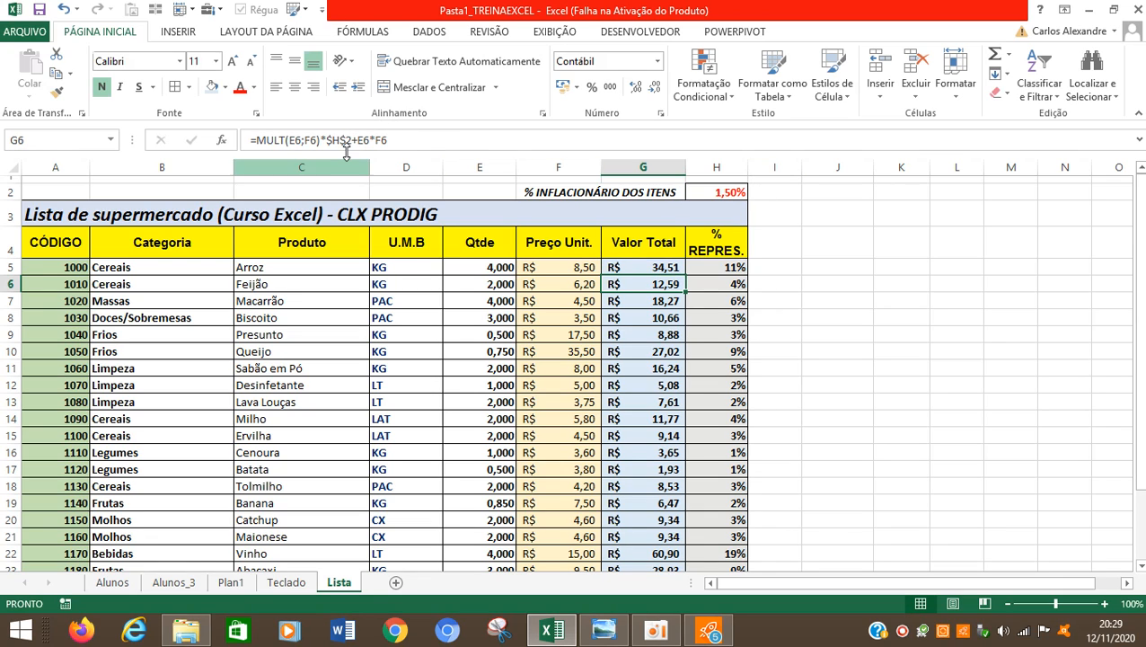
left_click(669, 317)
left_click(662, 269)
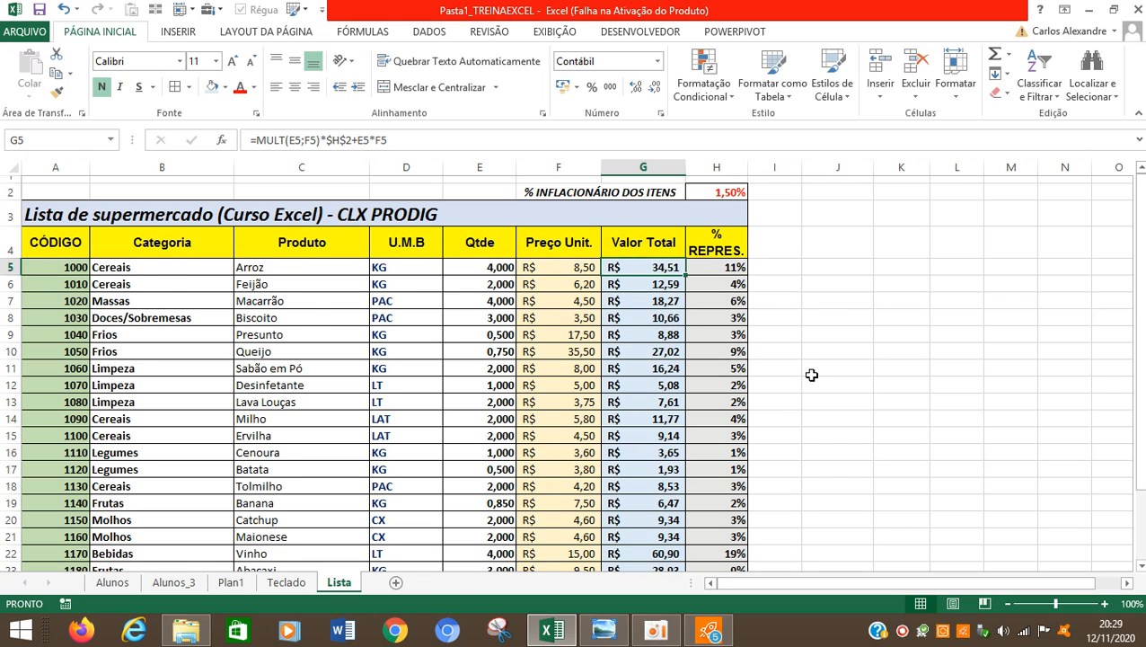
scroll(814, 376, "down", 1)
scroll(813, 376, "up", 1)
Set the items' inflation percentage in H2 to 2,85%
left_click(723, 190)
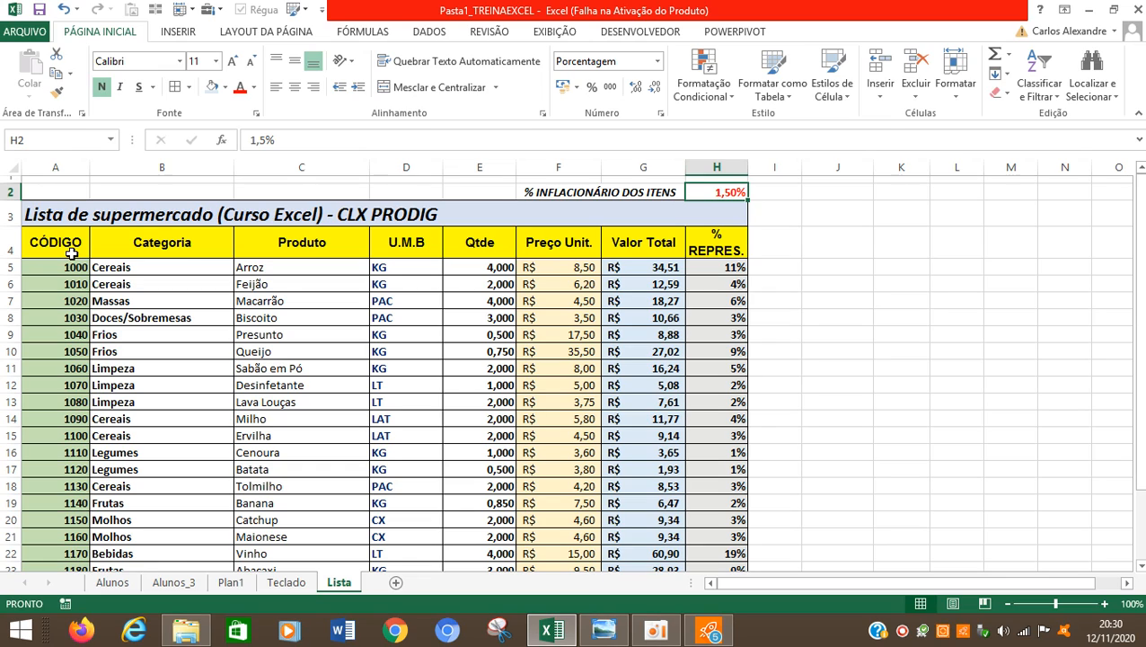
type("2")
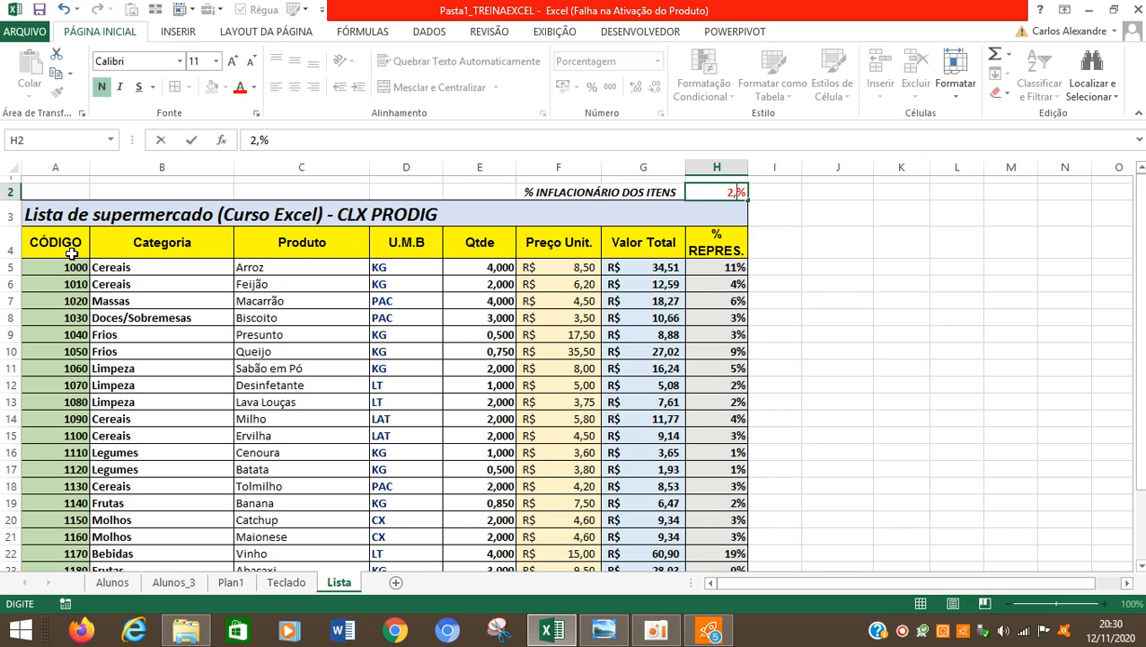
type(",85")
key("Return")
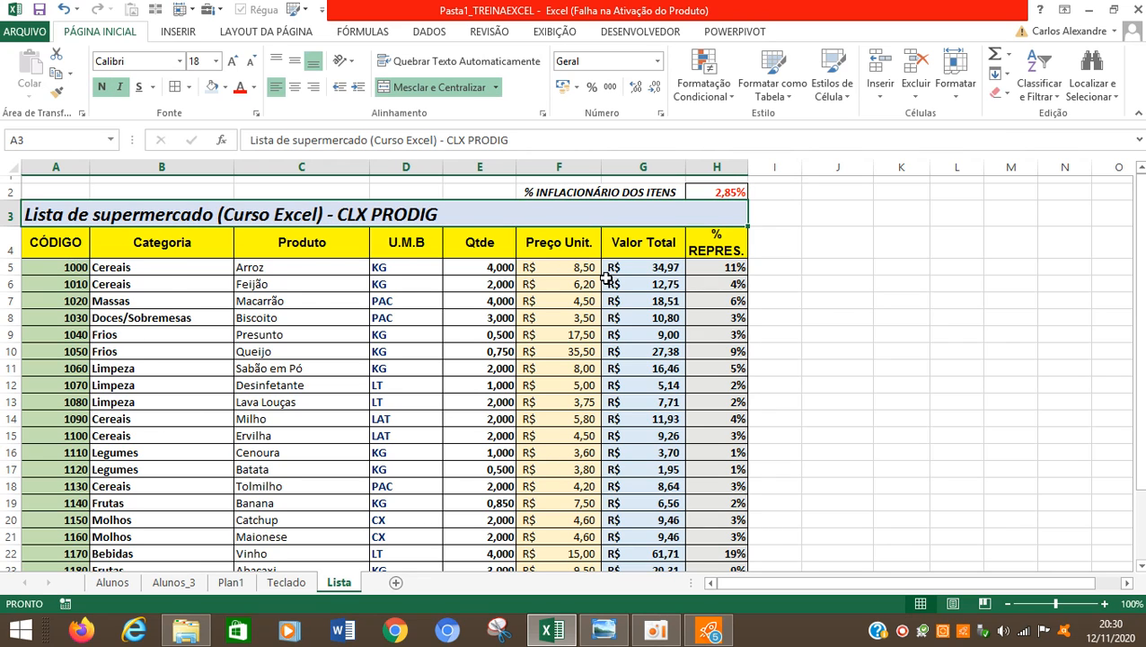
Set the % INFLACIONÁRIO DOS ITENS value in H2 to 100%
scroll(655, 378, "down", 3)
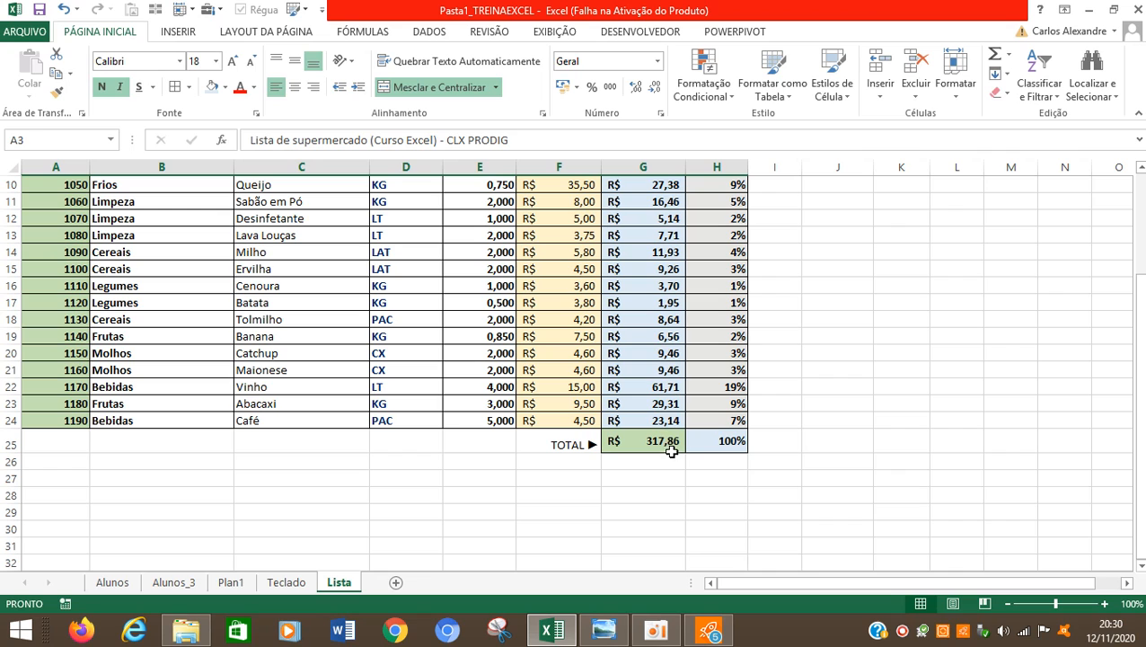
left_click(669, 444)
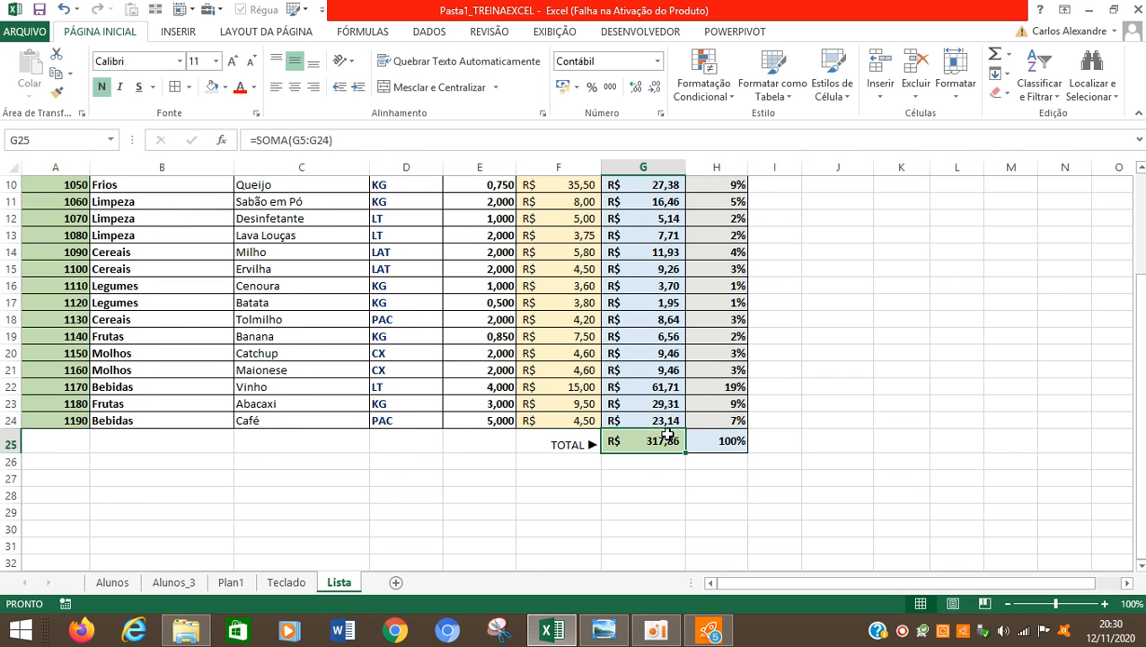
scroll(669, 437, "up", 3)
left_click(731, 191)
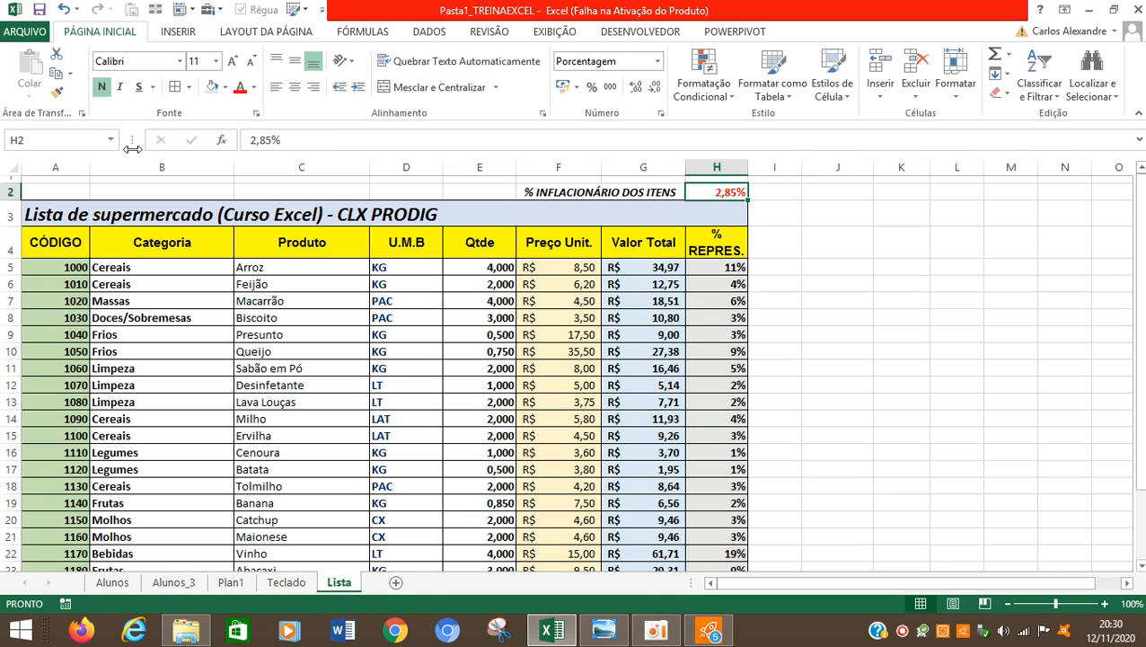
type("100")
key("Return")
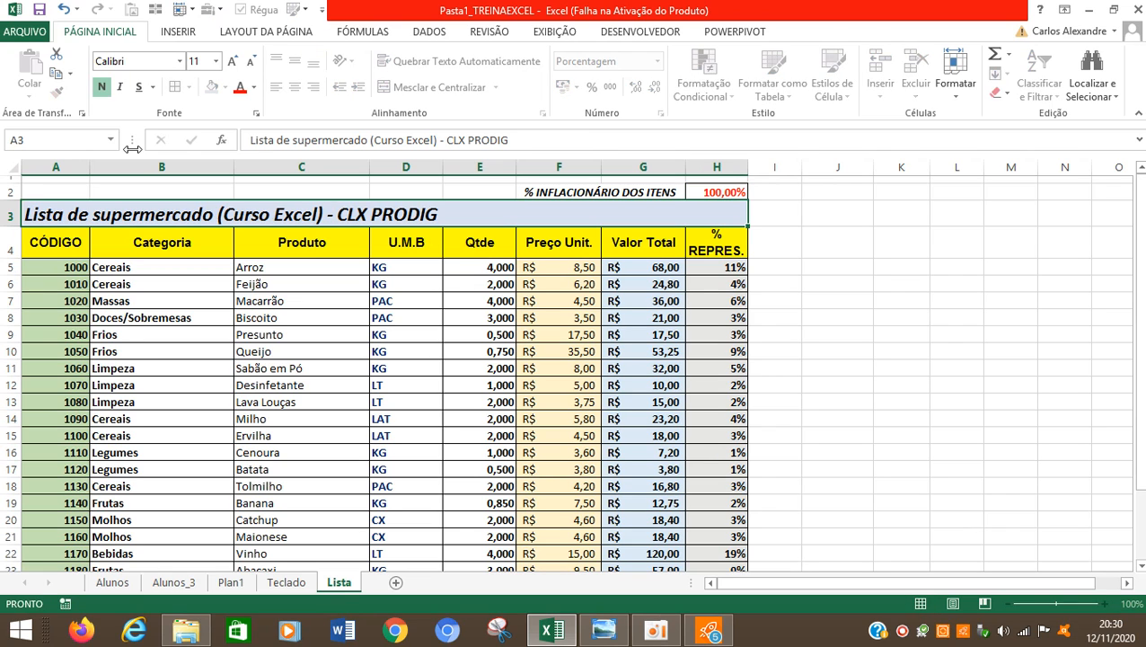
Check the recalculated grand total in G25 and the Valor Total formula for Arroz in G5
scroll(654, 281, "down", 1)
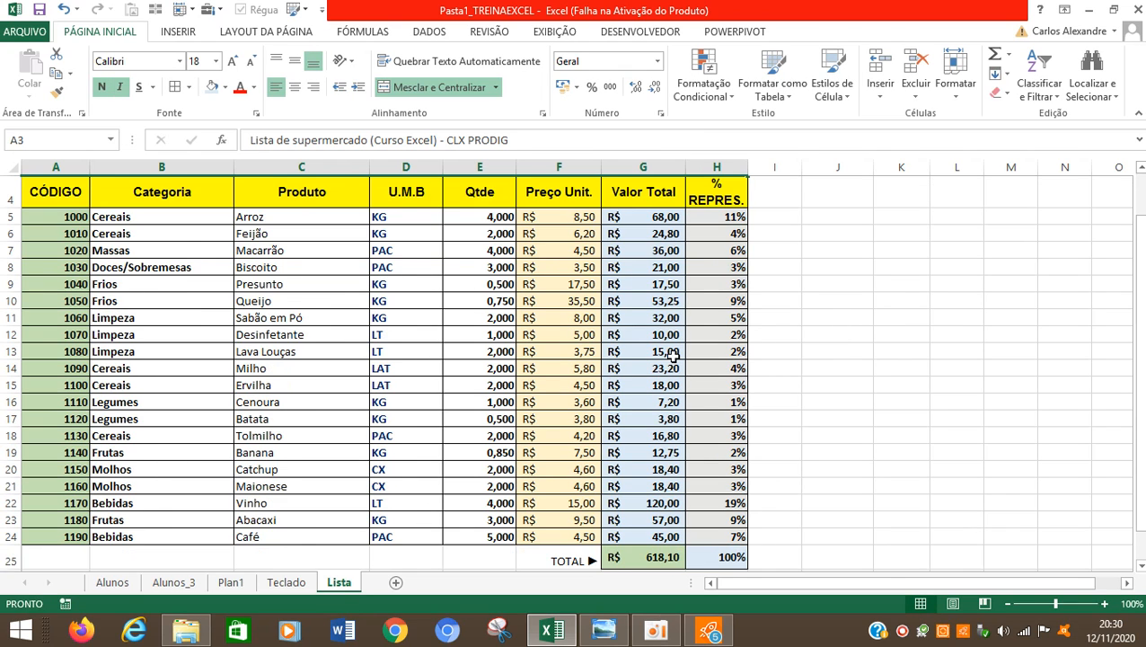
scroll(655, 443, "down", 2)
left_click(661, 438)
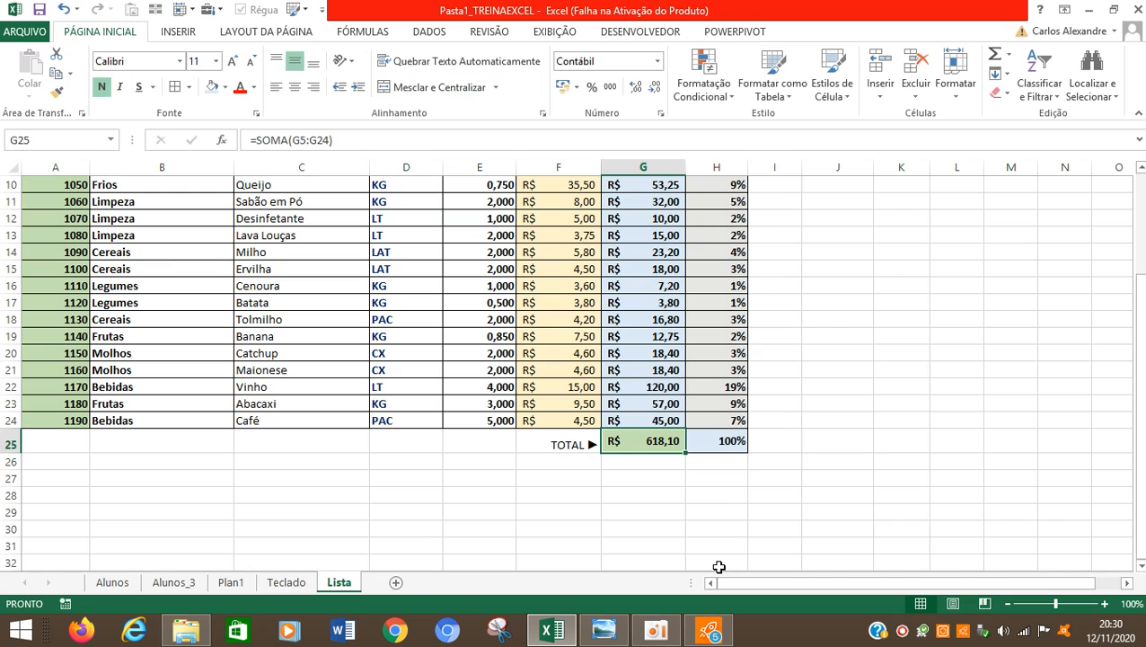
scroll(722, 562, "up", 3)
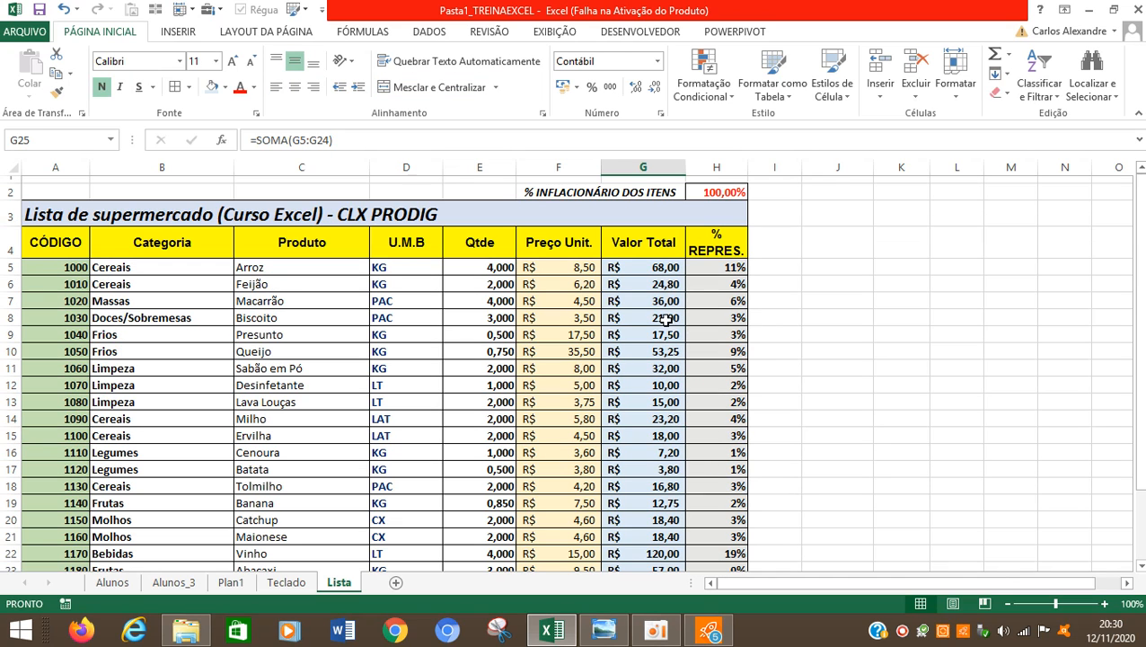
left_click(649, 258)
left_click(648, 266)
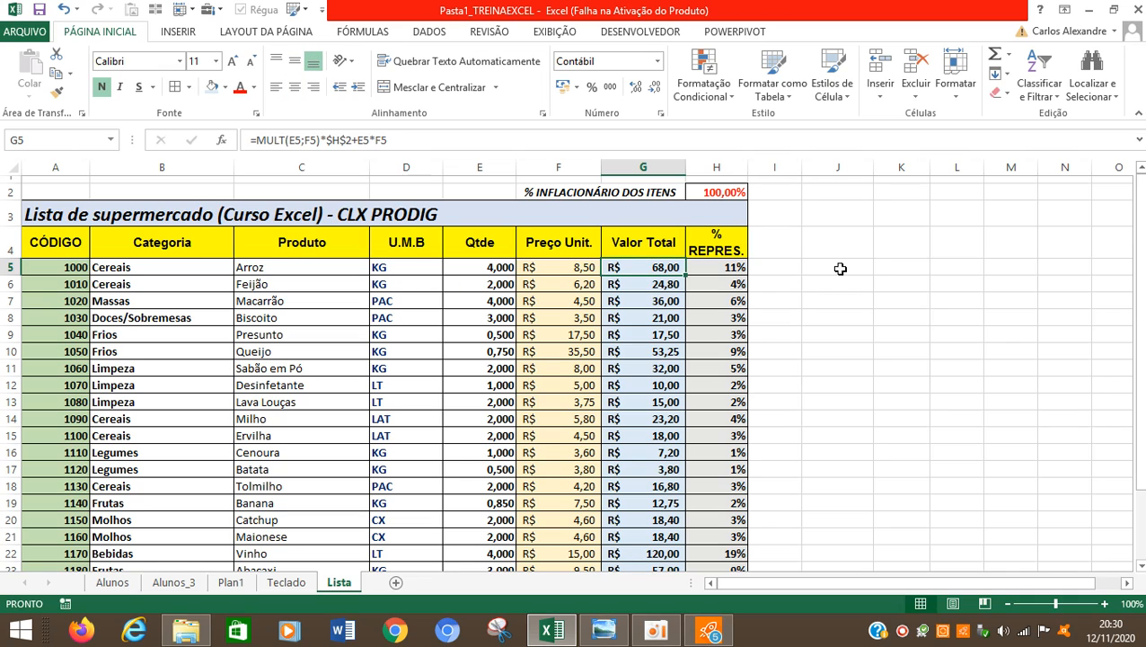
left_click(837, 267)
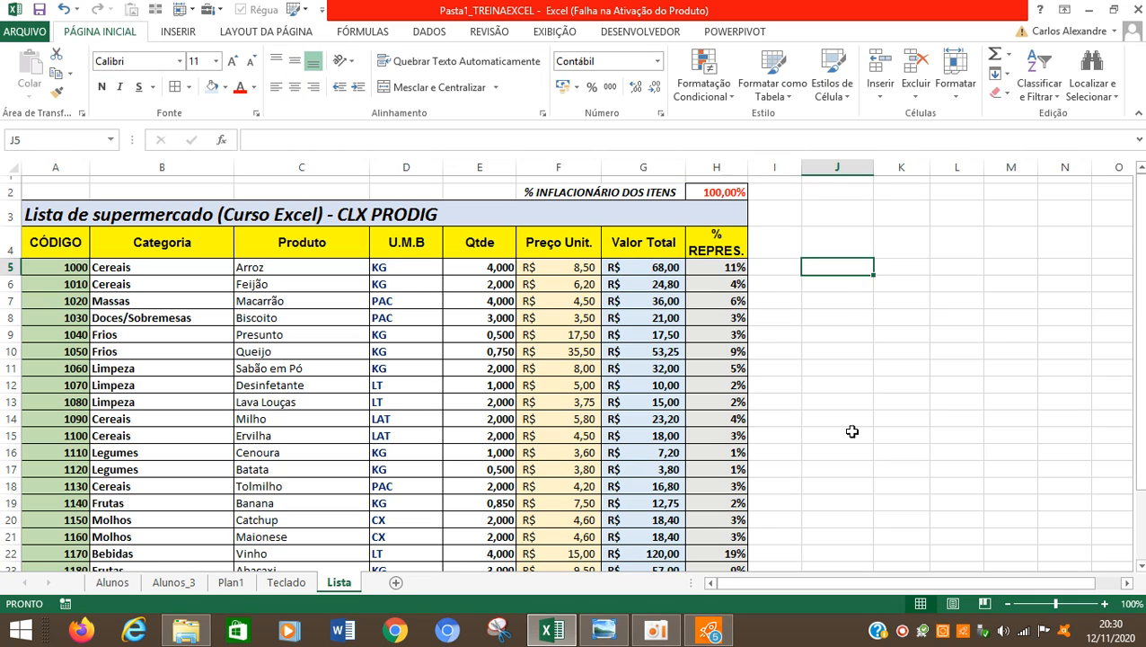
Set the inflation percentage in H2 to 10% and check the grand total in G25
left_click(715, 190)
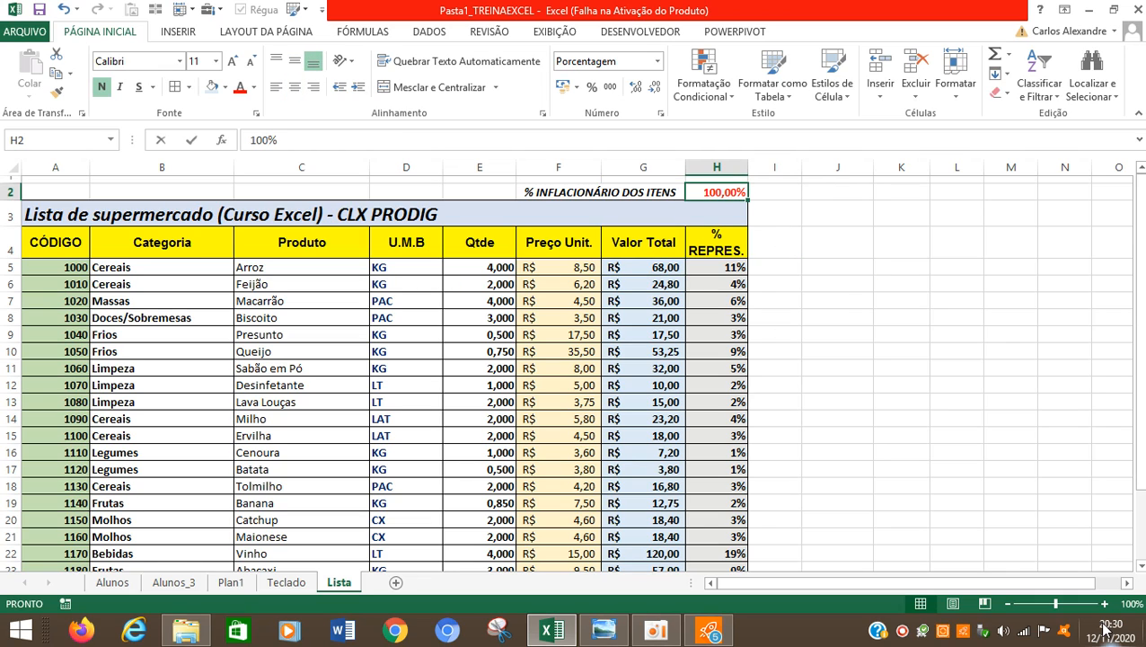
type("10")
key("ctrl+Return")
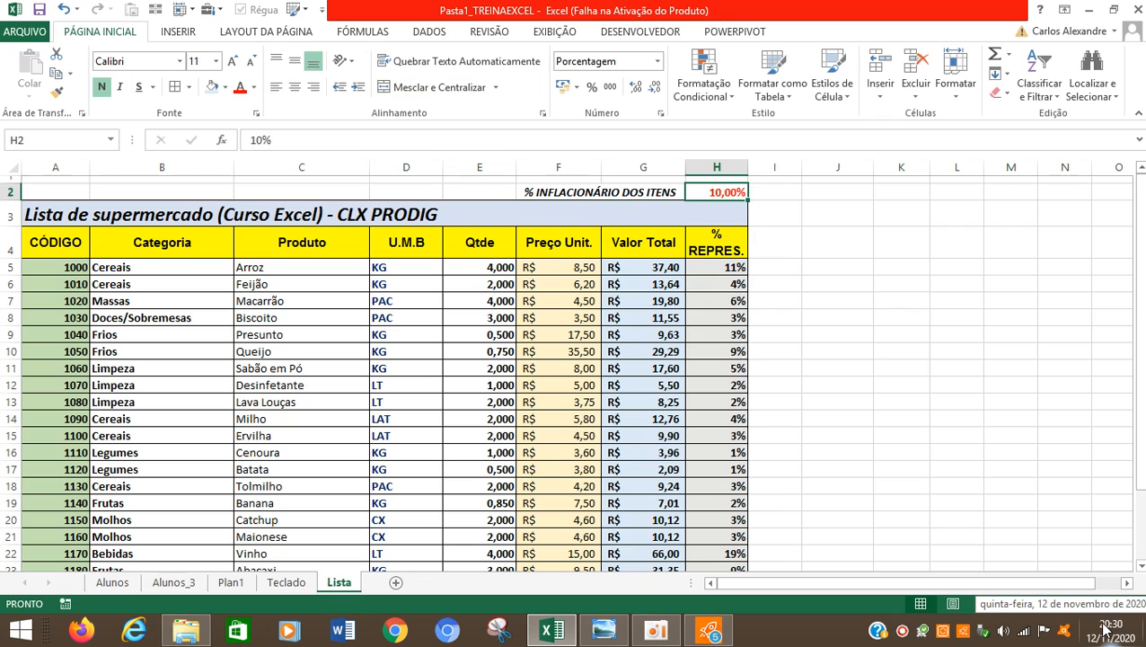
scroll(849, 497, "down", 1)
scroll(849, 497, "down", 1)
left_click(637, 492)
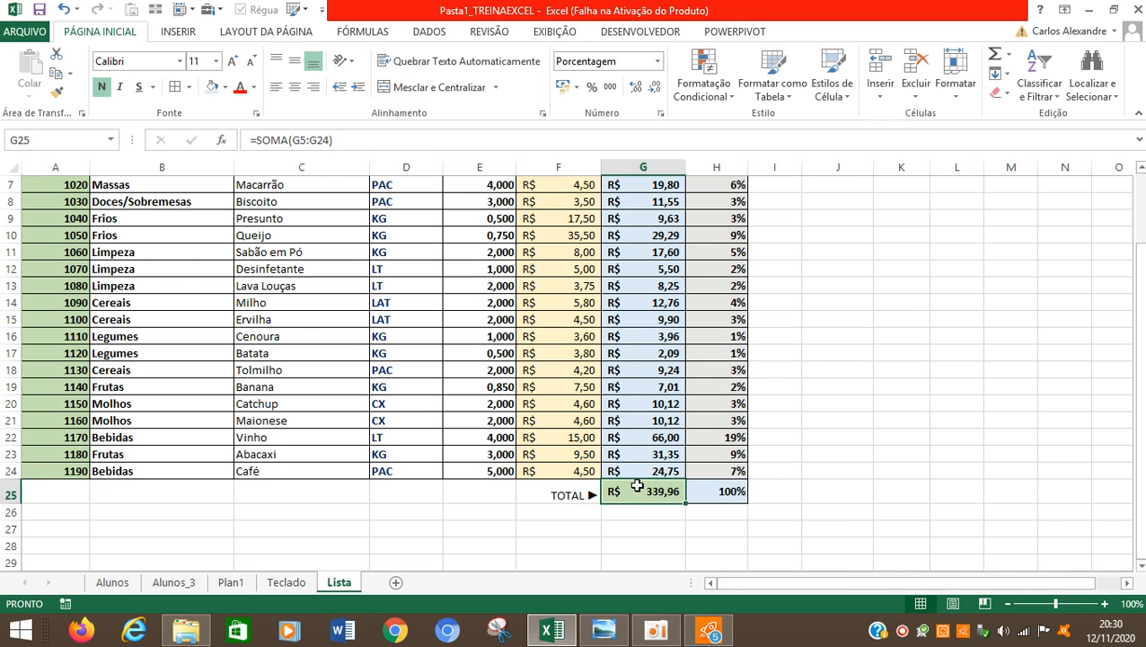
scroll(750, 413, "up", 2)
Enter the formula =E5*F5 in J5 to multiply the Arroz quantity by its unit price
left_click(825, 269)
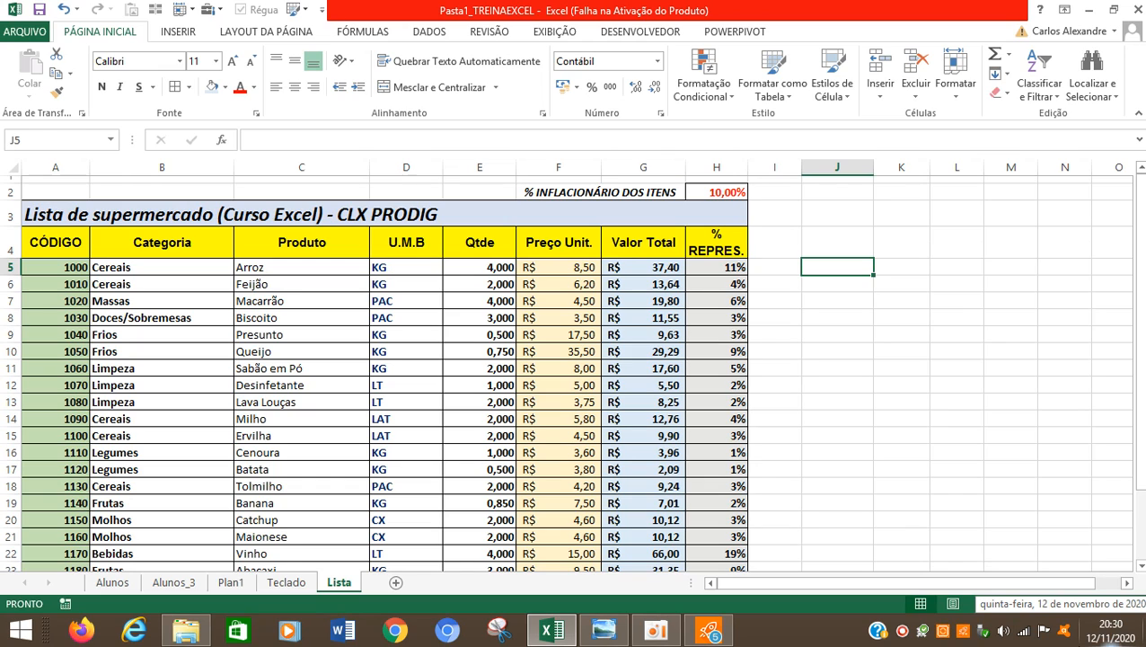
type("=")
key("Left")
key("Left")
key("Left")
key("Left")
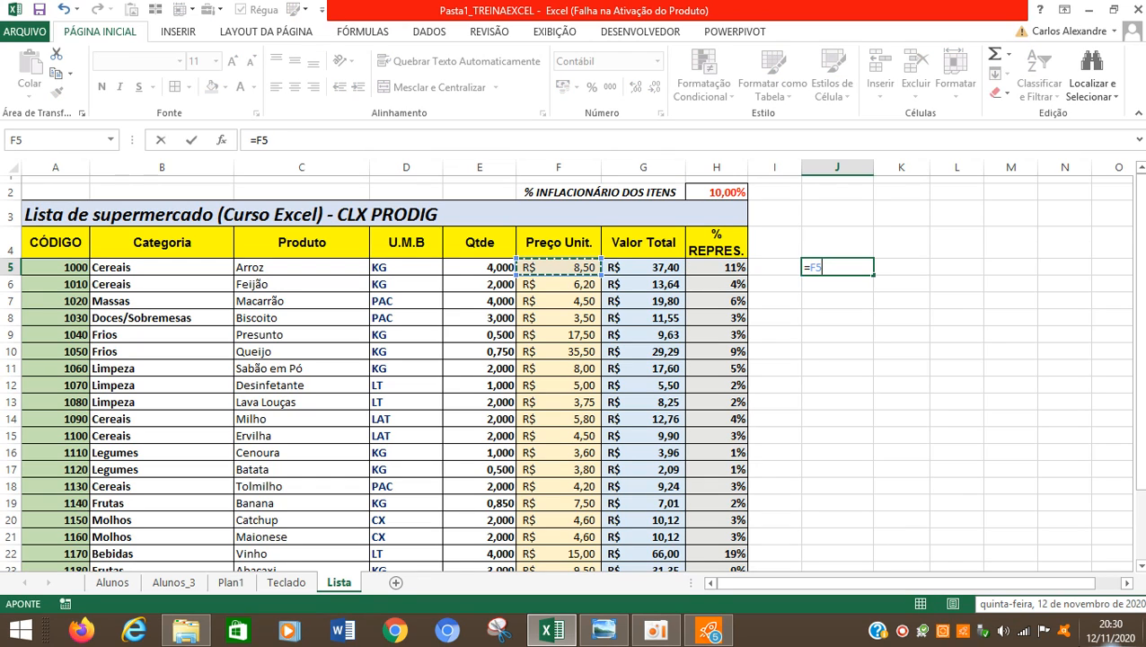
key("Left")
type("*")
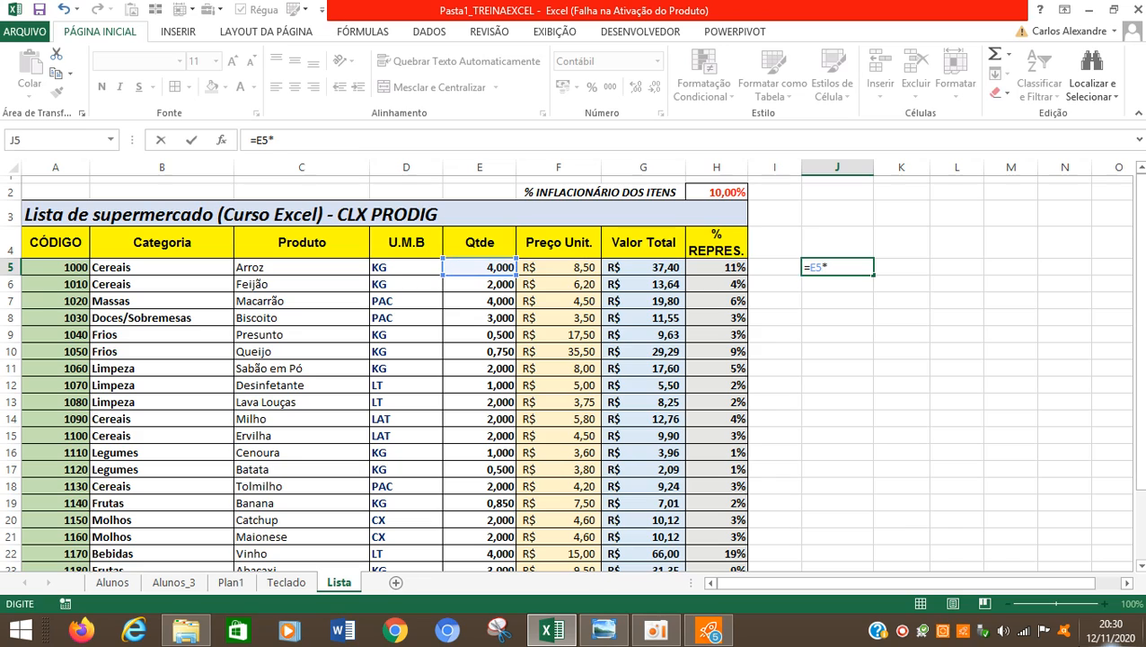
key("Left")
key("Left")
key("Left")
key("Left")
key("ctrl+Return")
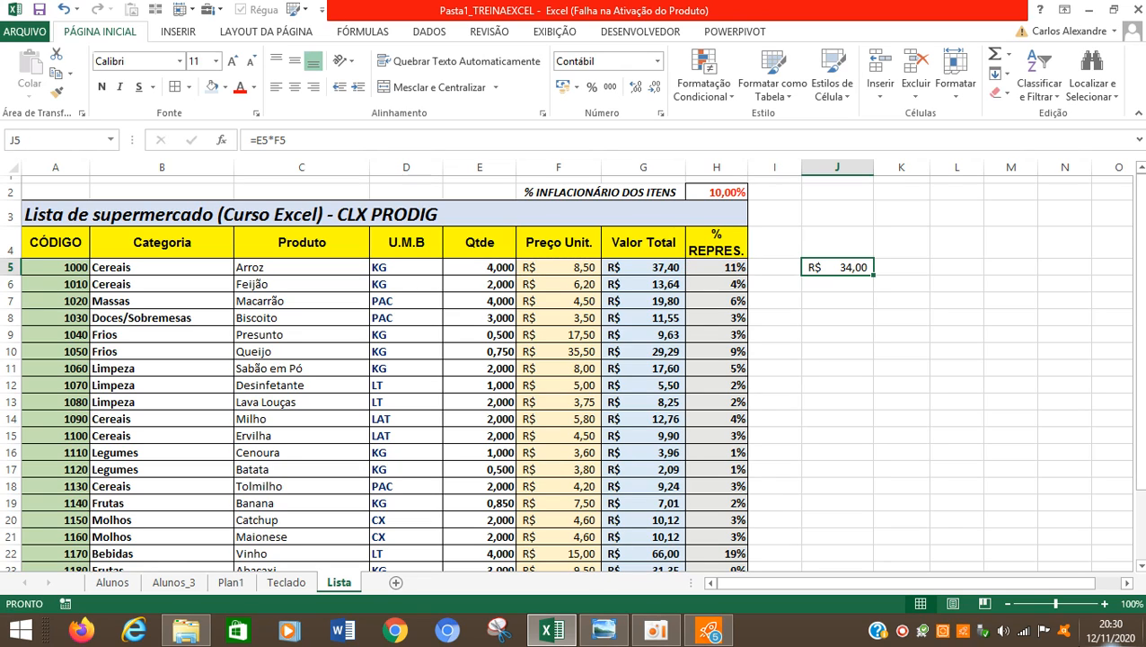
Enter the formula =J5*H2 in K5 to calculate the inflation amount for Arroz
key("Right")
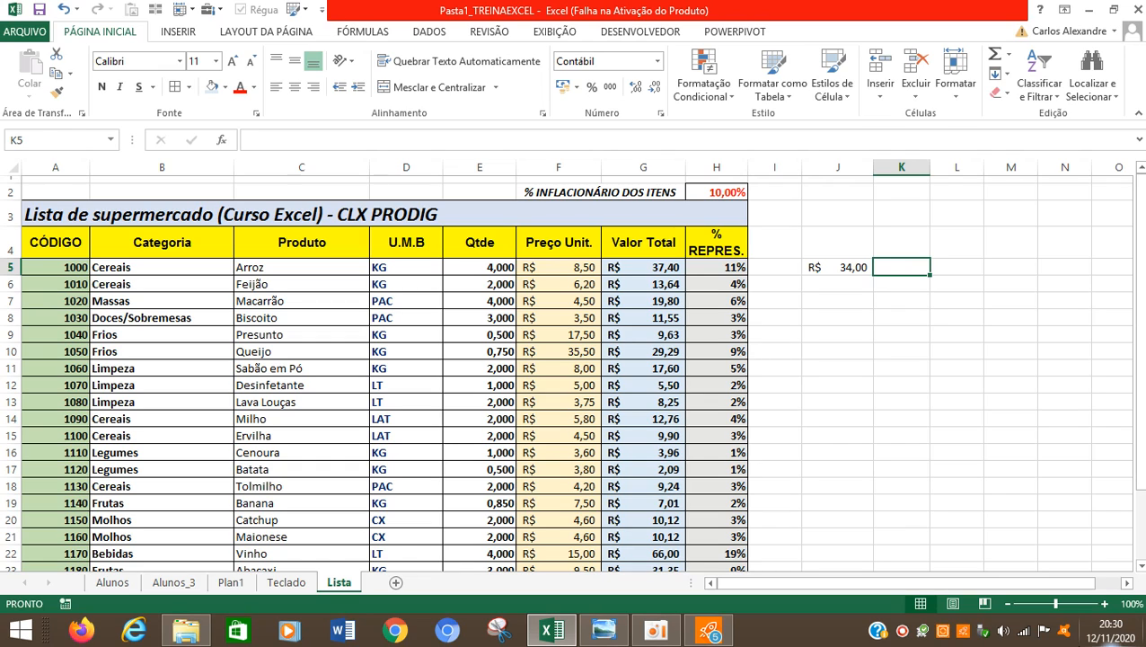
type("=")
key("Left")
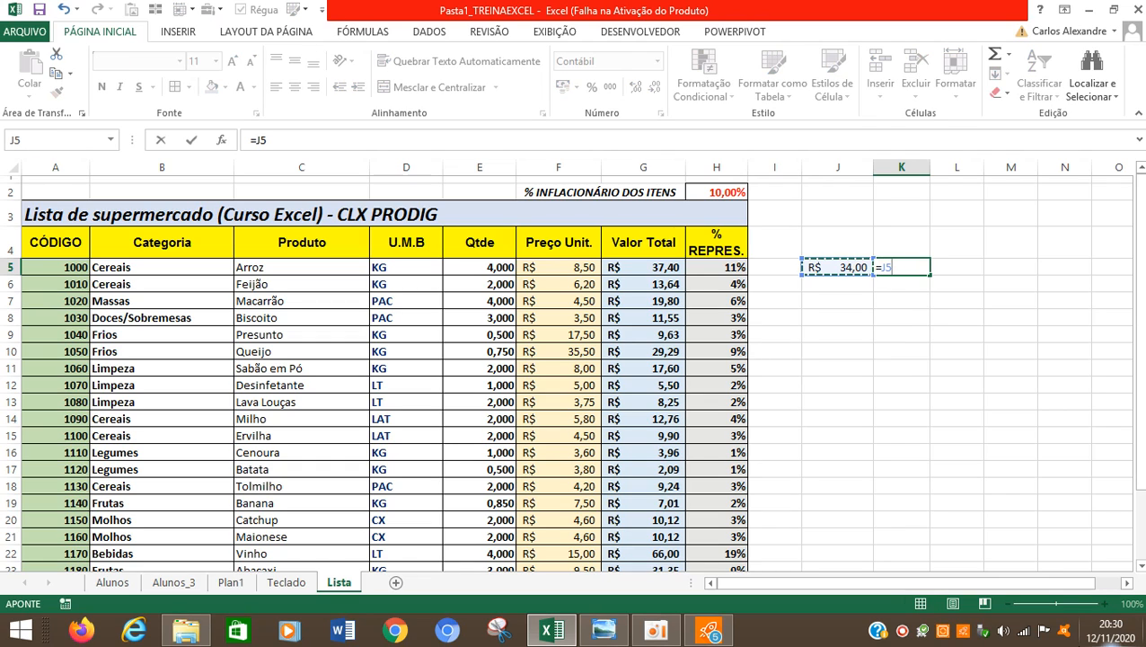
type("*")
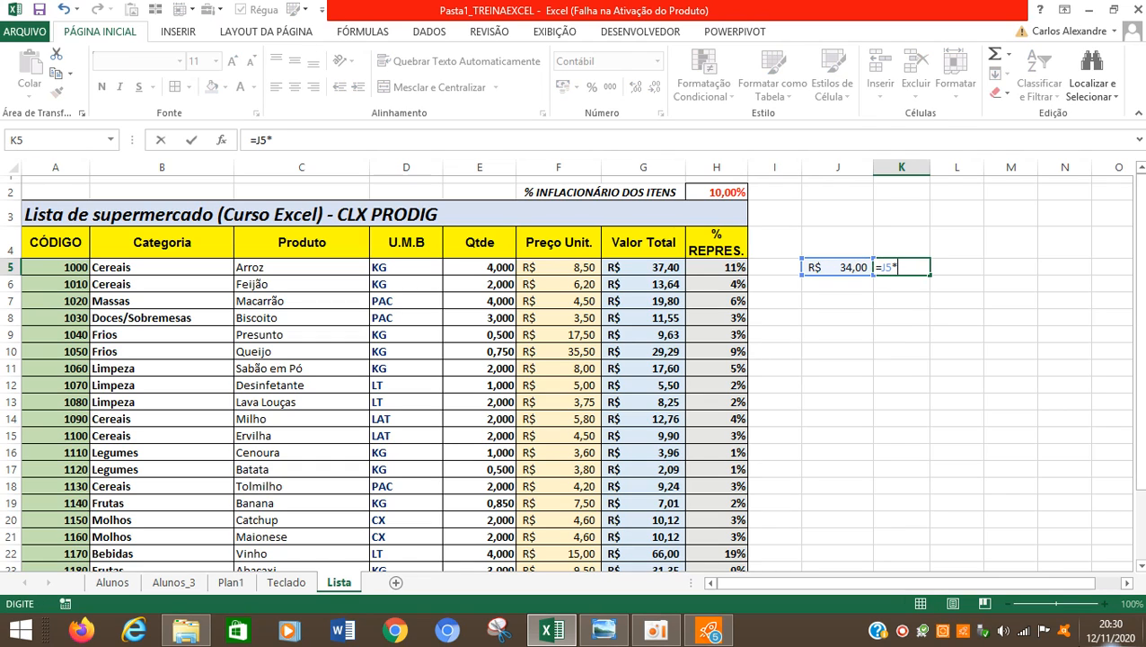
left_click(703, 193)
key("Return")
key("Up")
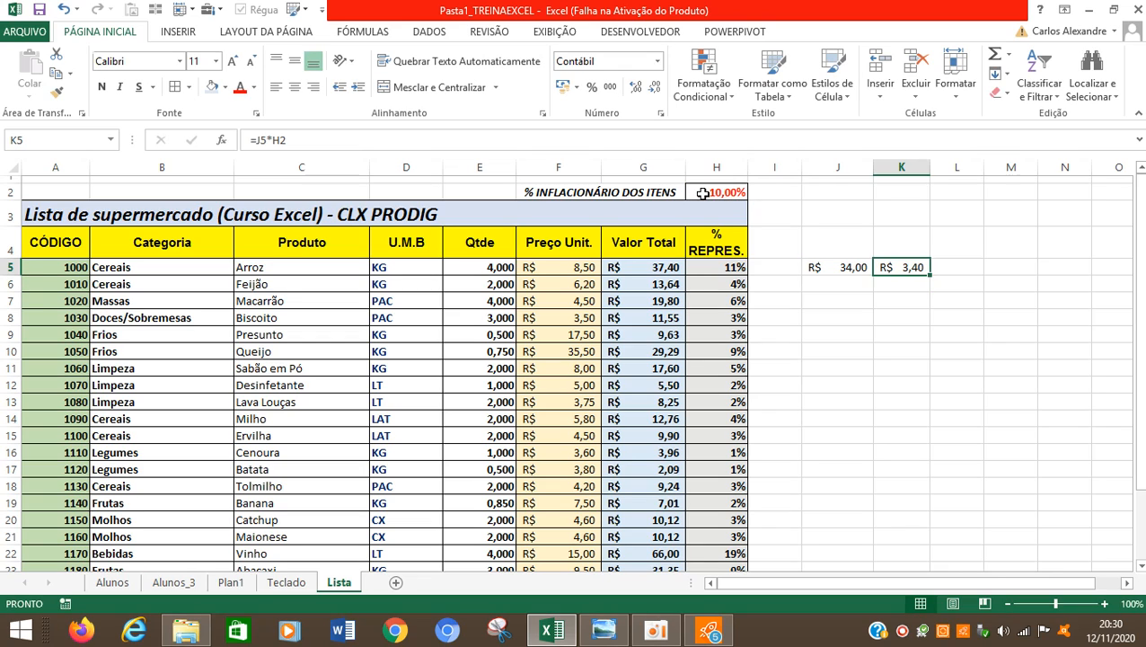
Enter the formula =J5+K5 in L5 to add the inflation amount to the base value
key("Right")
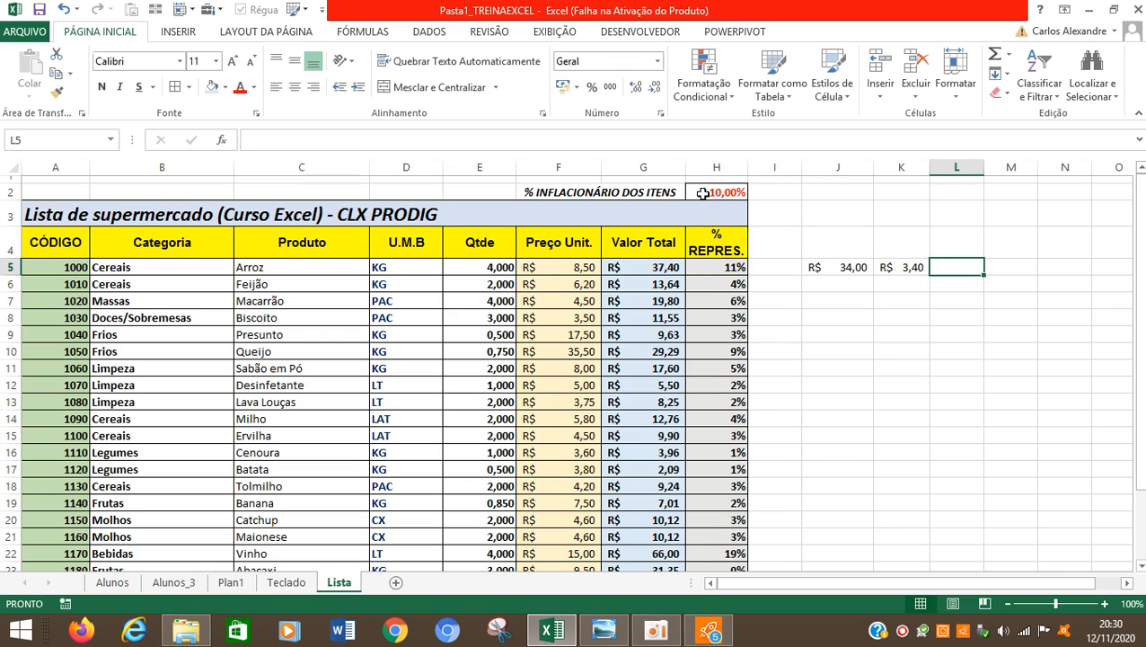
type("=")
key("Left")
key("Left")
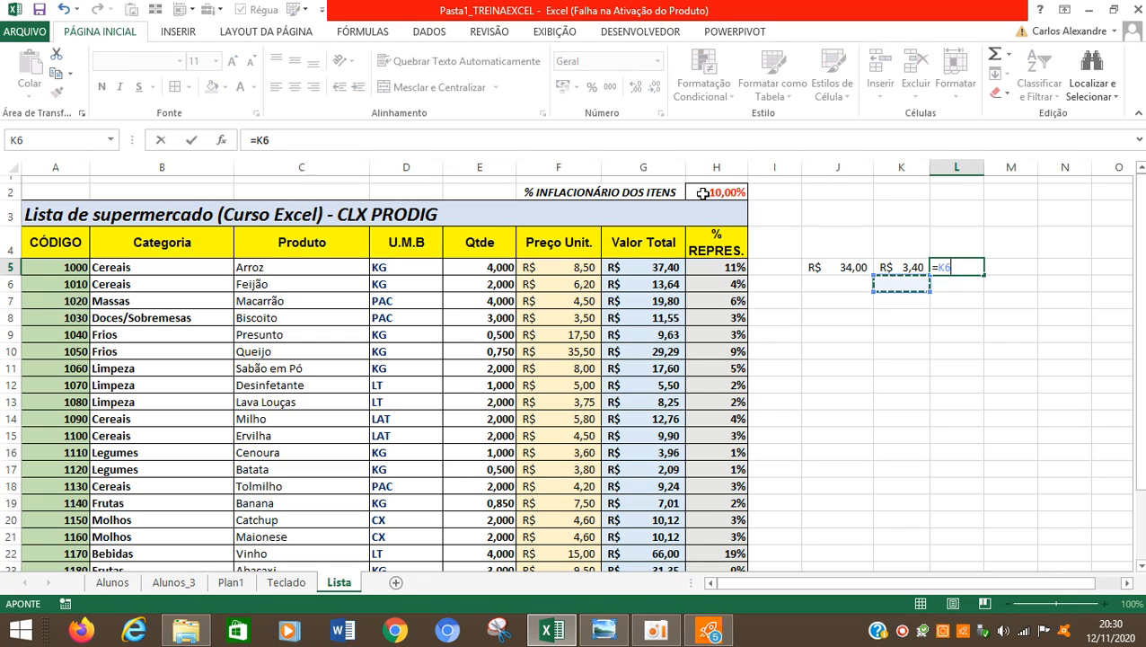
type("+")
key("Left")
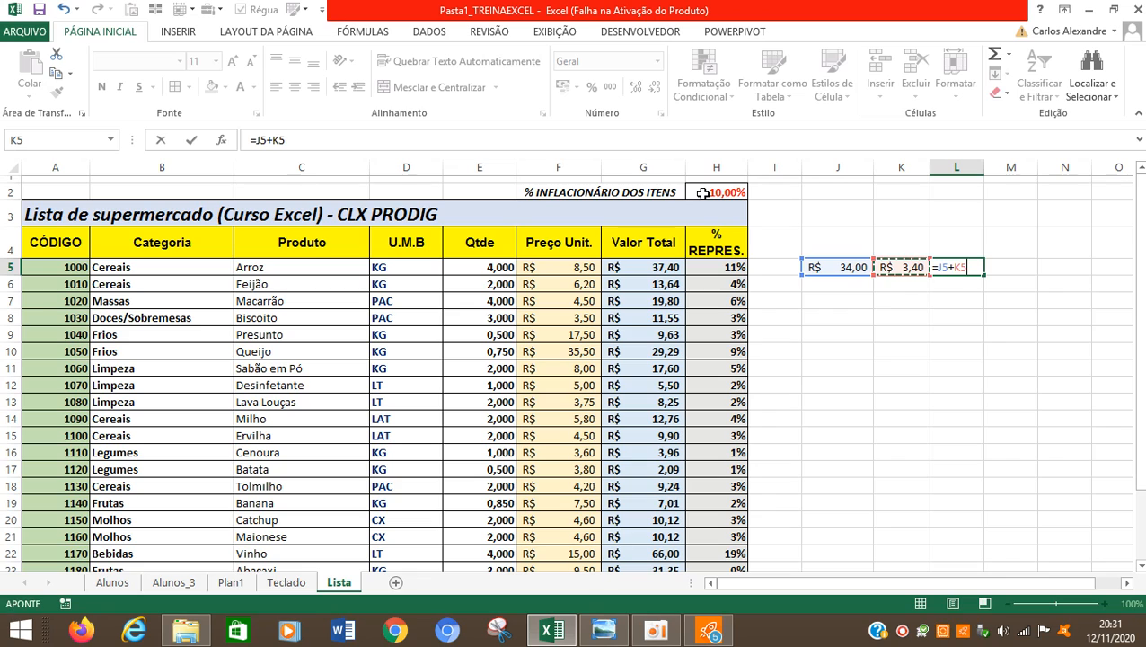
key("Return")
key("Up")
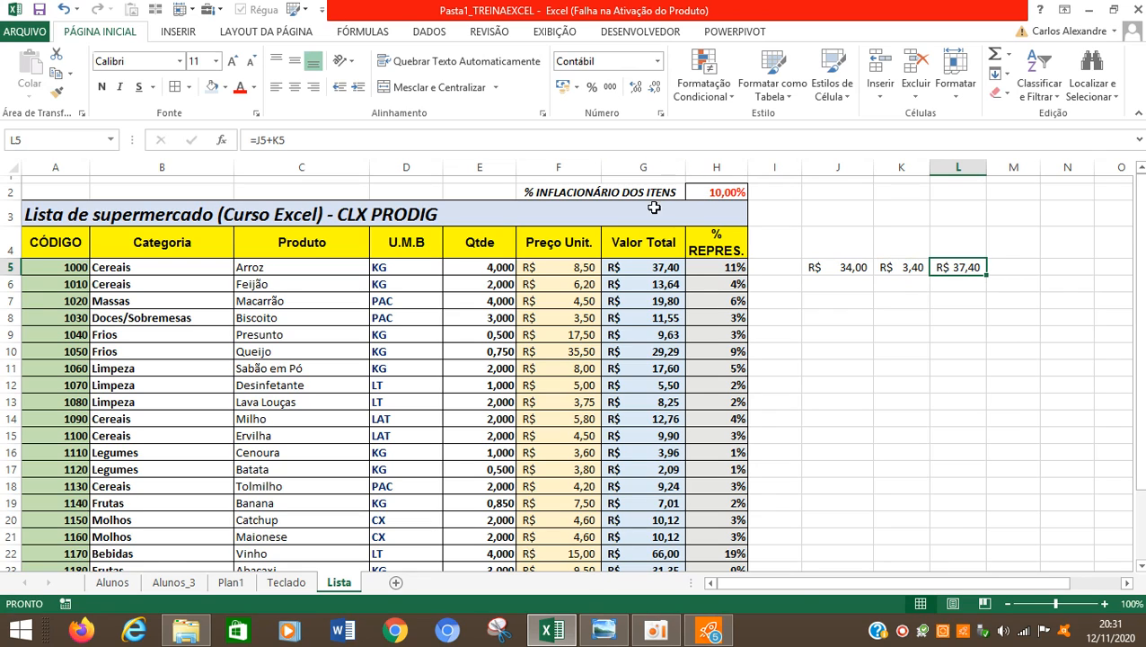
Fill G5 and L5 with yellow and select both cells to compare their values
left_click(656, 267, "ctrl")
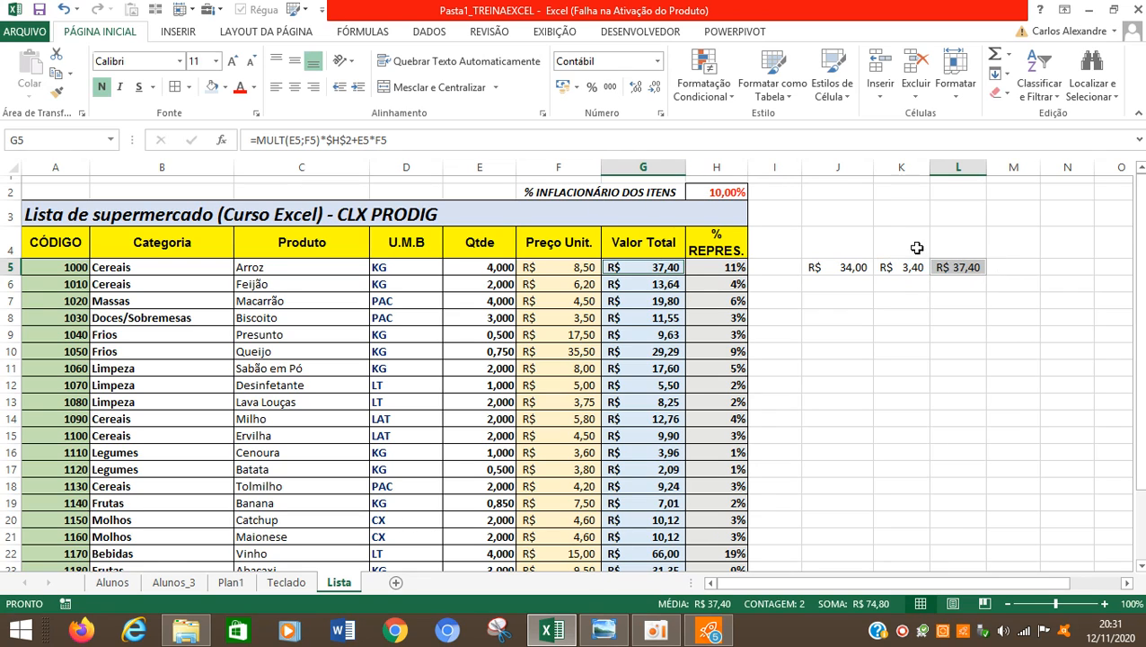
left_click(224, 88)
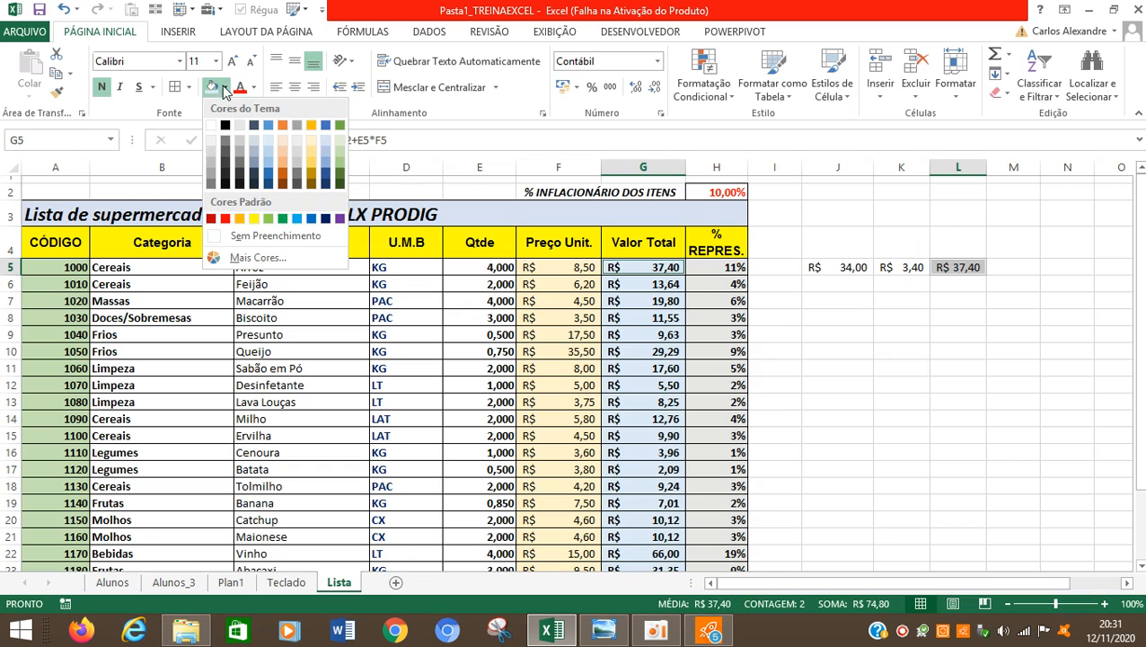
left_click(241, 221)
left_click(849, 323)
left_click(936, 269)
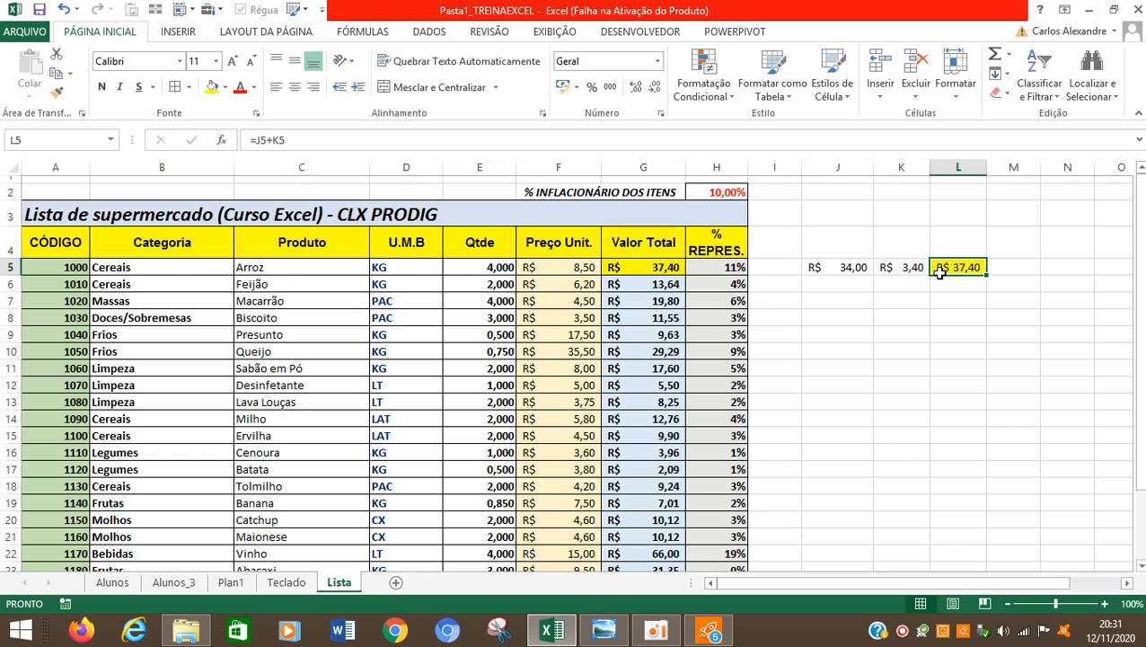
left_click(624, 267, "ctrl")
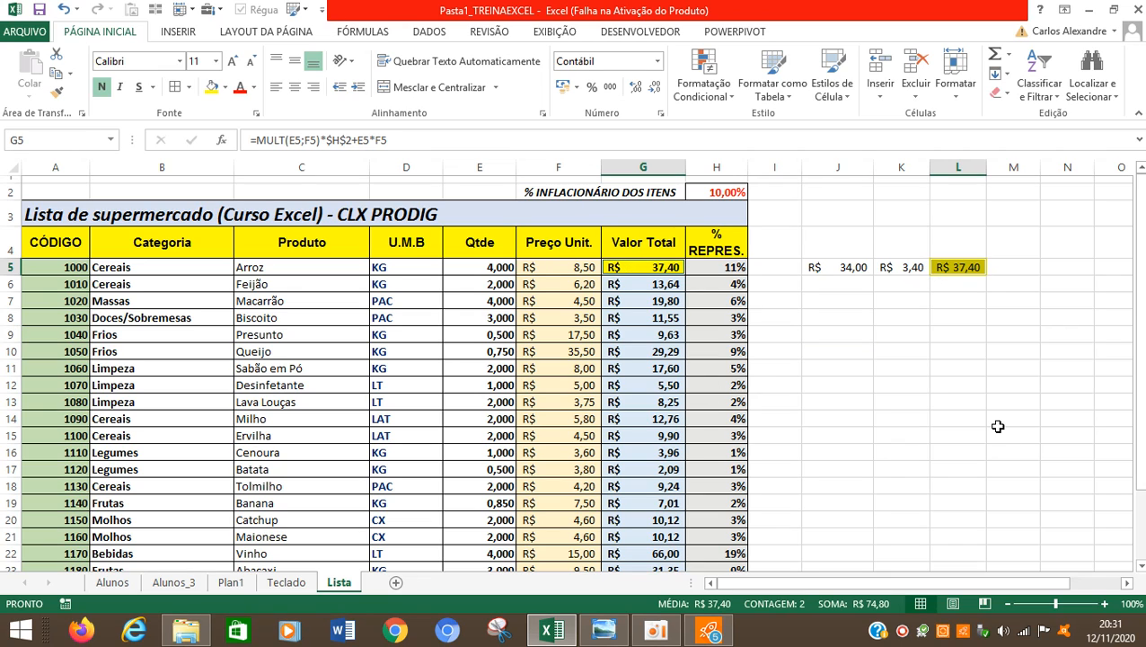
Undo the yellow highlighting and the trial formulas in J5, K5 and L5
key("ctrl+z")
key("ctrl+z")
key("ctrl+z")
key("ctrl+z")
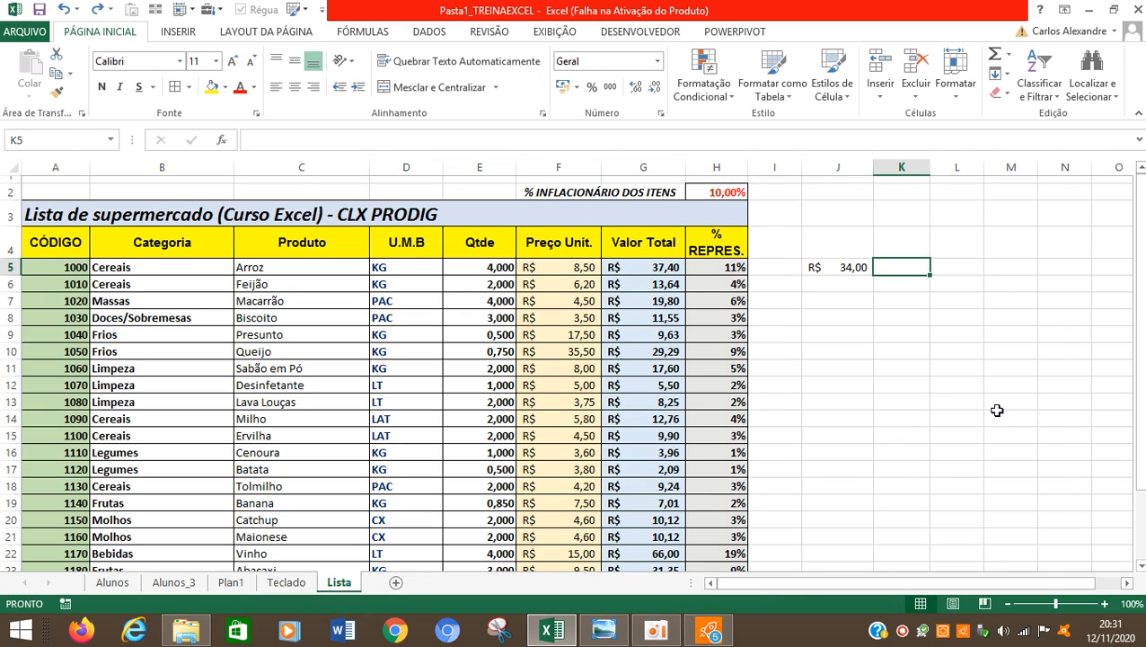
left_click(896, 316)
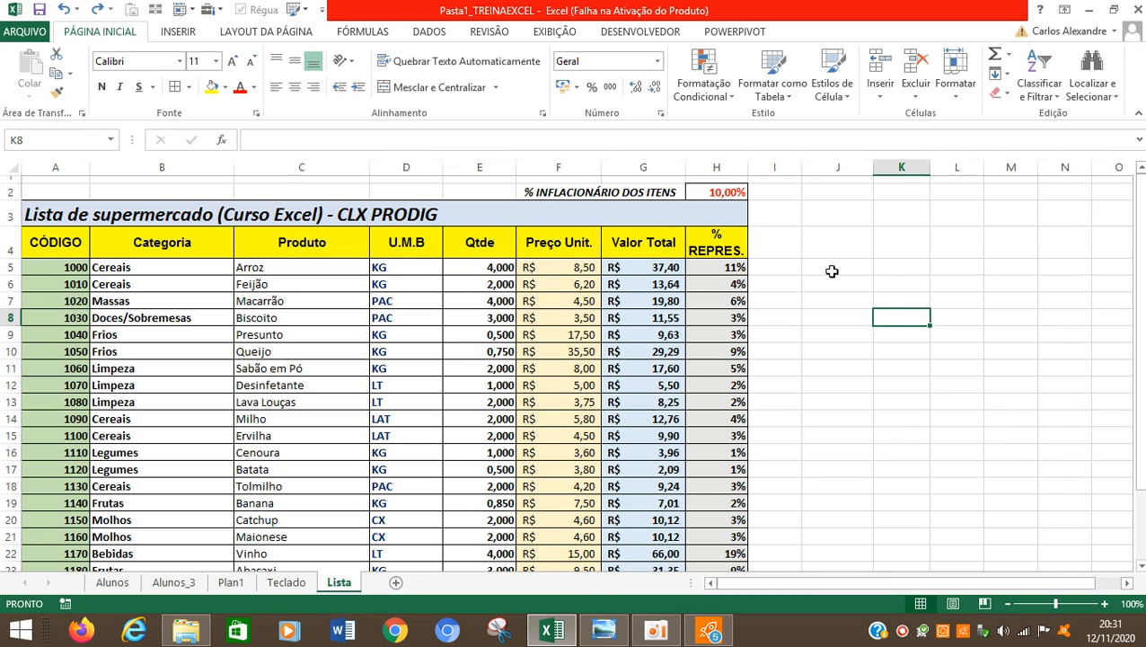
Inspect the Valor Total formulas for Arroz and Feijão in G5 and G6, and view the list's total
left_click(661, 268)
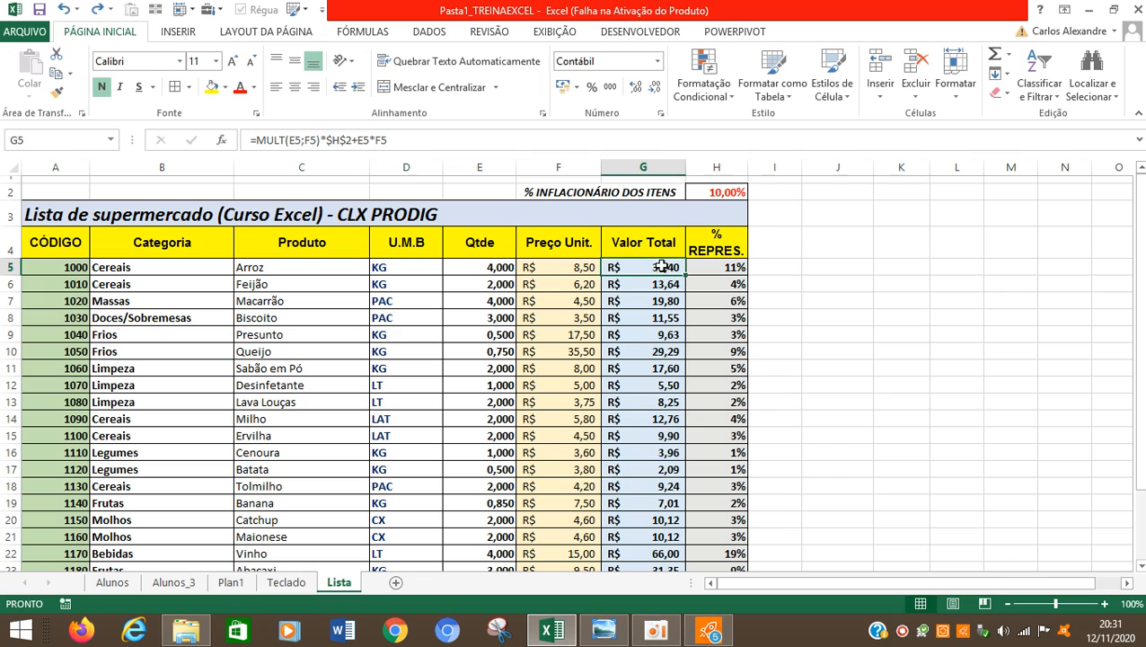
left_click(916, 631)
left_click(653, 284)
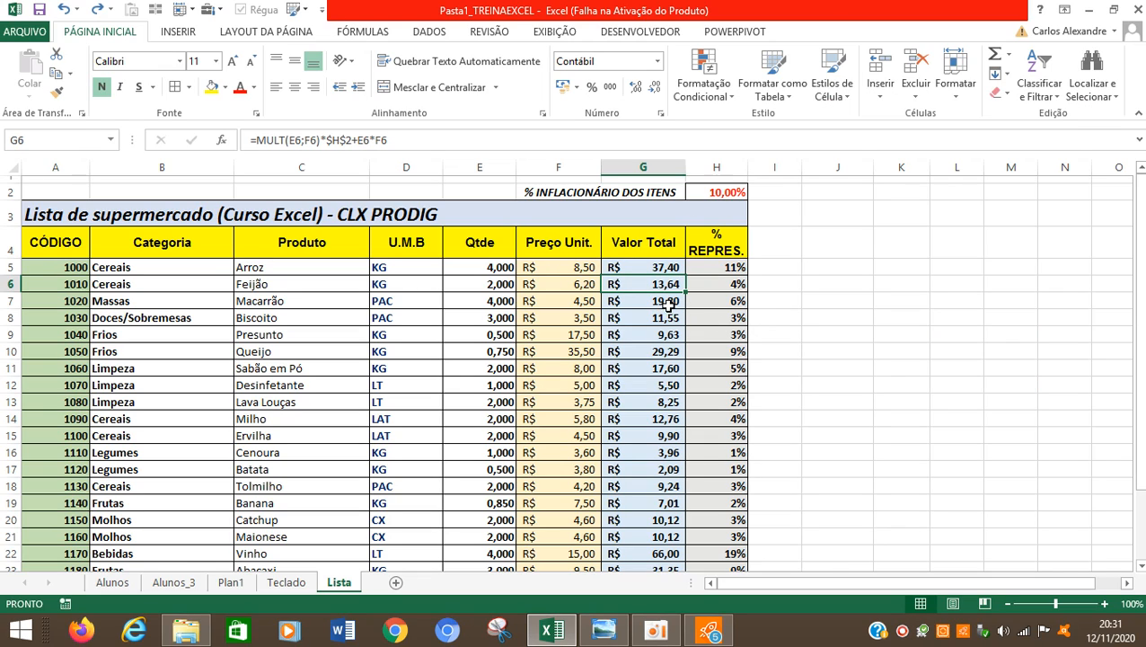
scroll(686, 355, "down", 4)
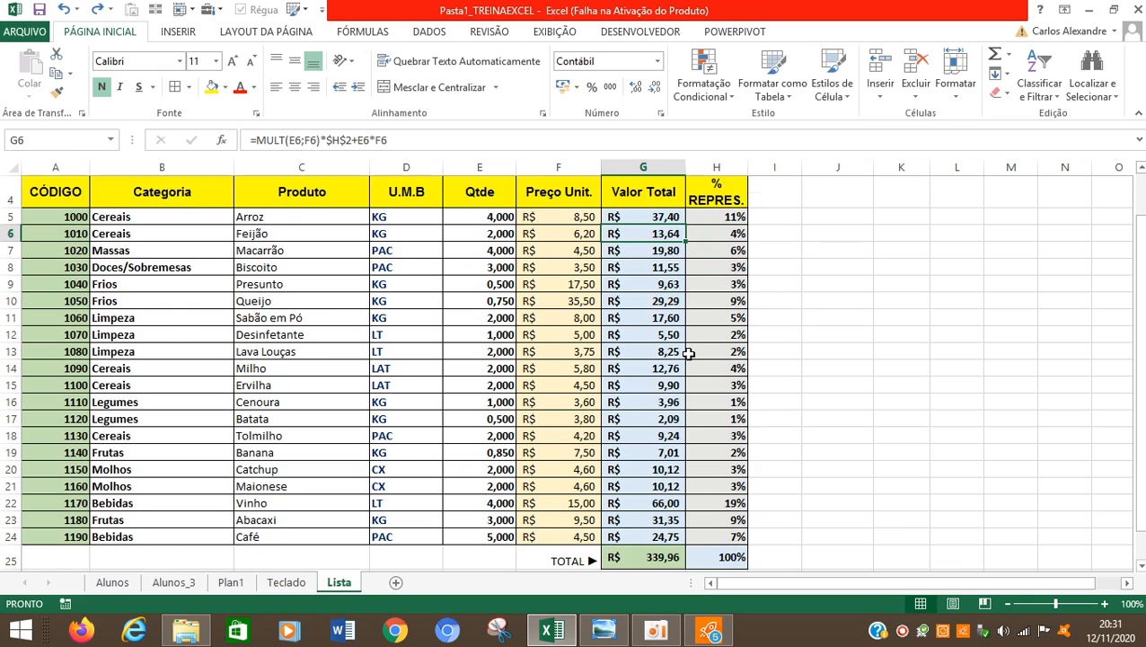
scroll(688, 354, "up", 4)
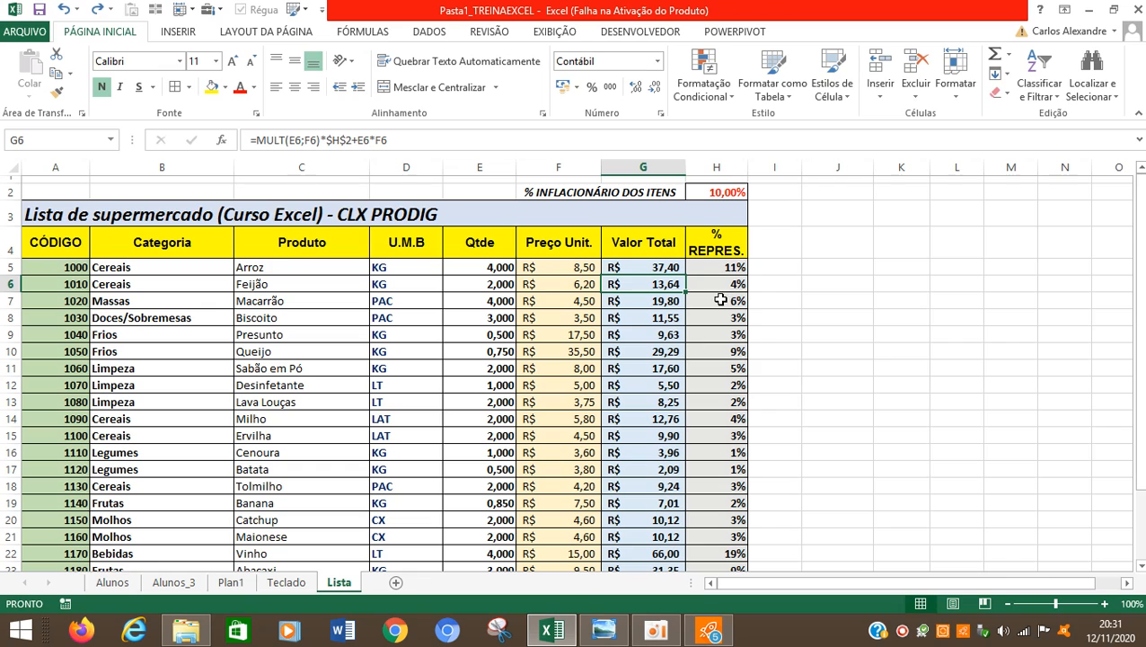
Set the inflation percentage in H2 to 1,50%
left_click(734, 193)
type("1,")
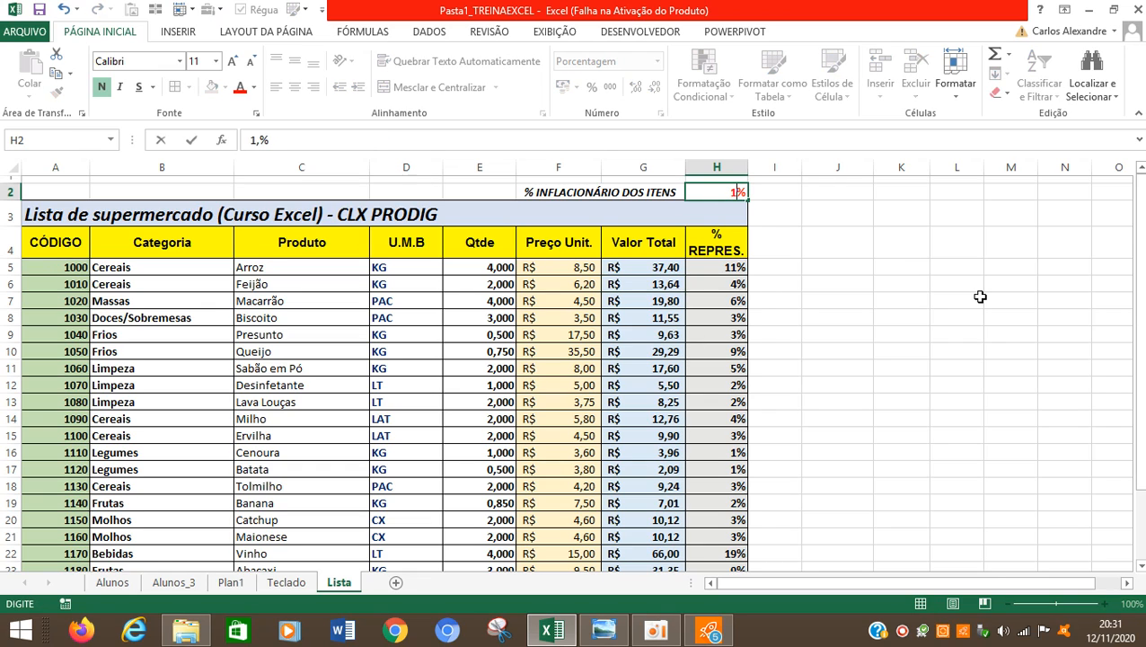
type("50")
key("Return")
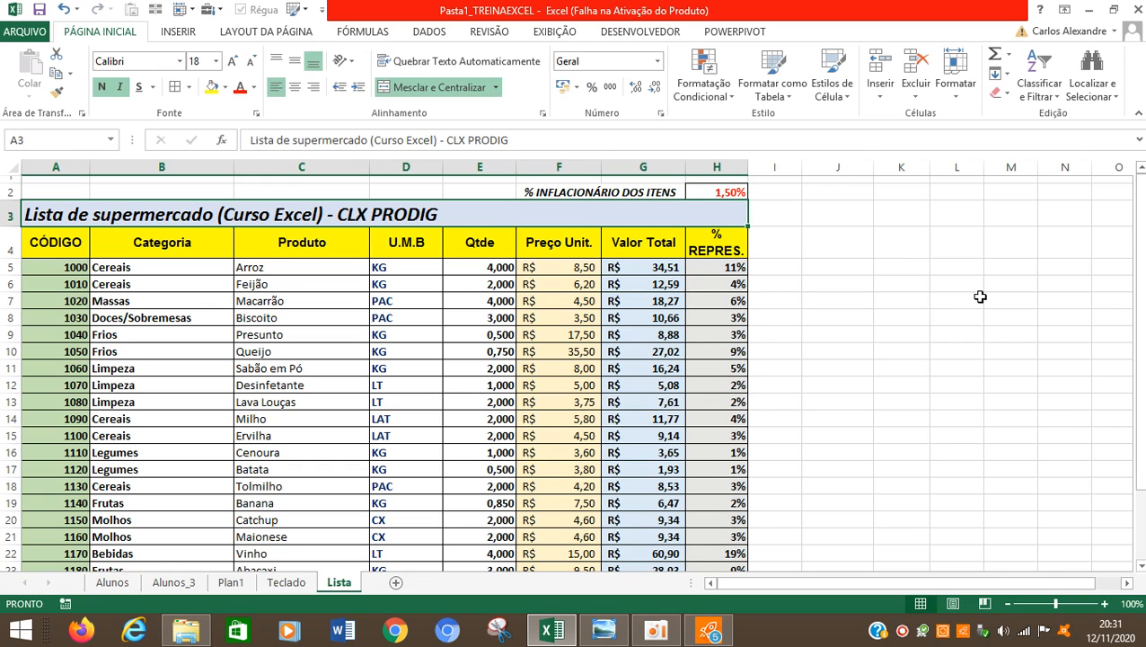
Examine the Valor Total column down to the grand total in G25 and return to the inflation percentage in H2
key("Down")
key("Down")
key("Down")
key("Left")
key("Down")
key("End")
key("Down")
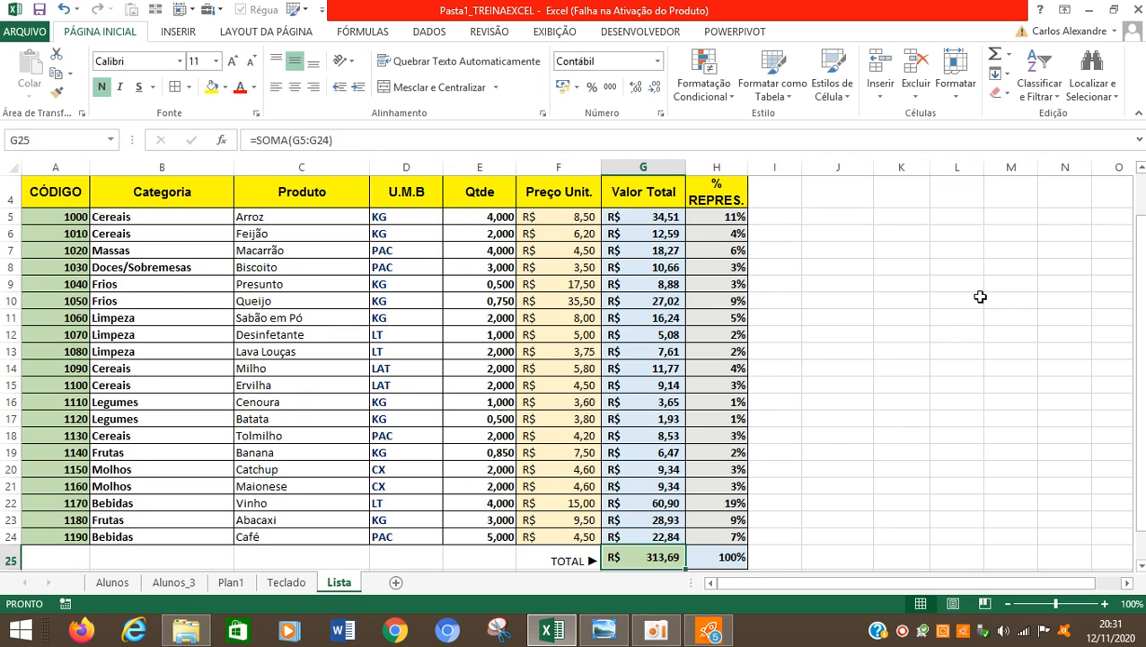
key("Up")
key("Up")
key("Up")
key("Up")
key("Up")
key("Up")
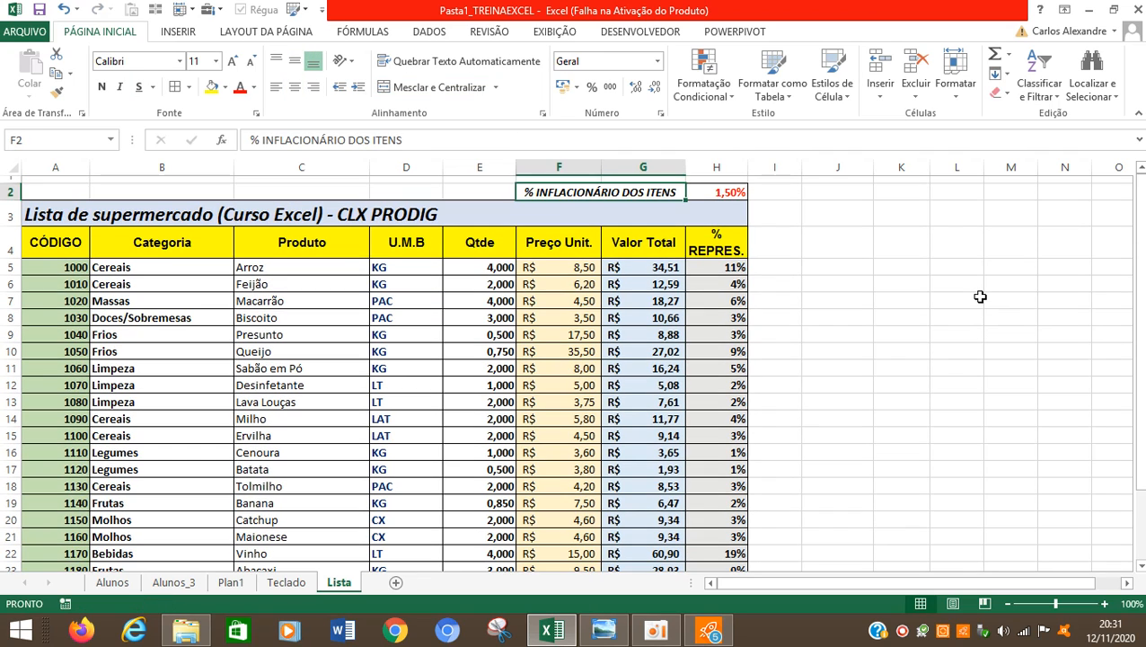
key("Down")
key("Down")
key("Down")
key("Down")
key("Down")
key("Down")
key("End")
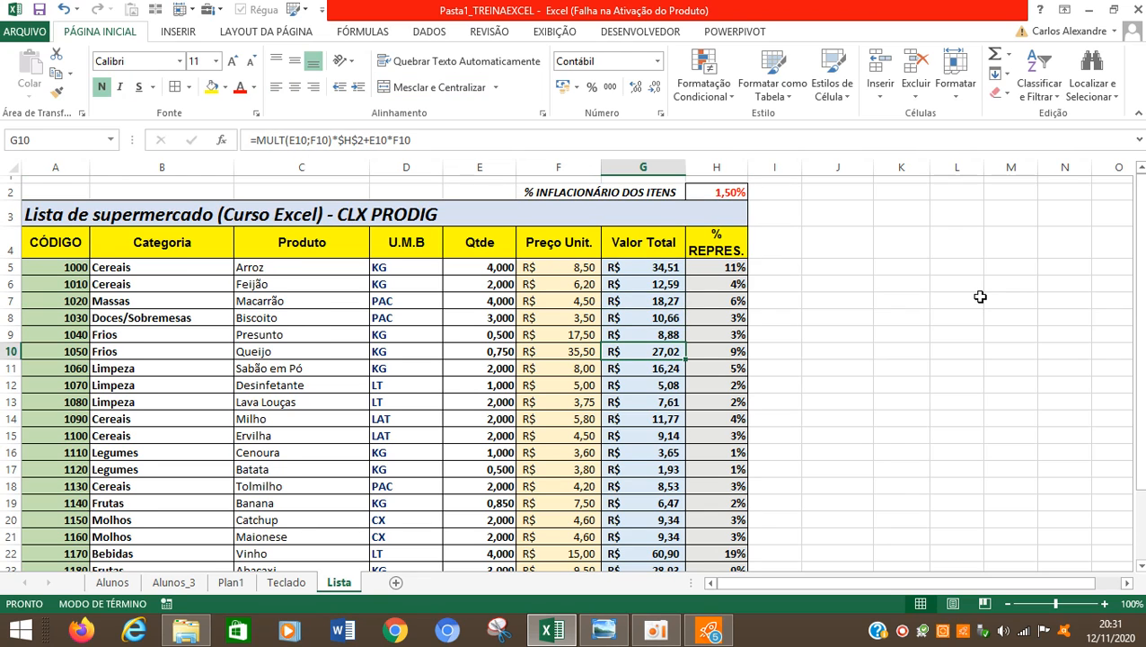
key("Down")
key("End")
key("Up")
key("Up")
key("Up")
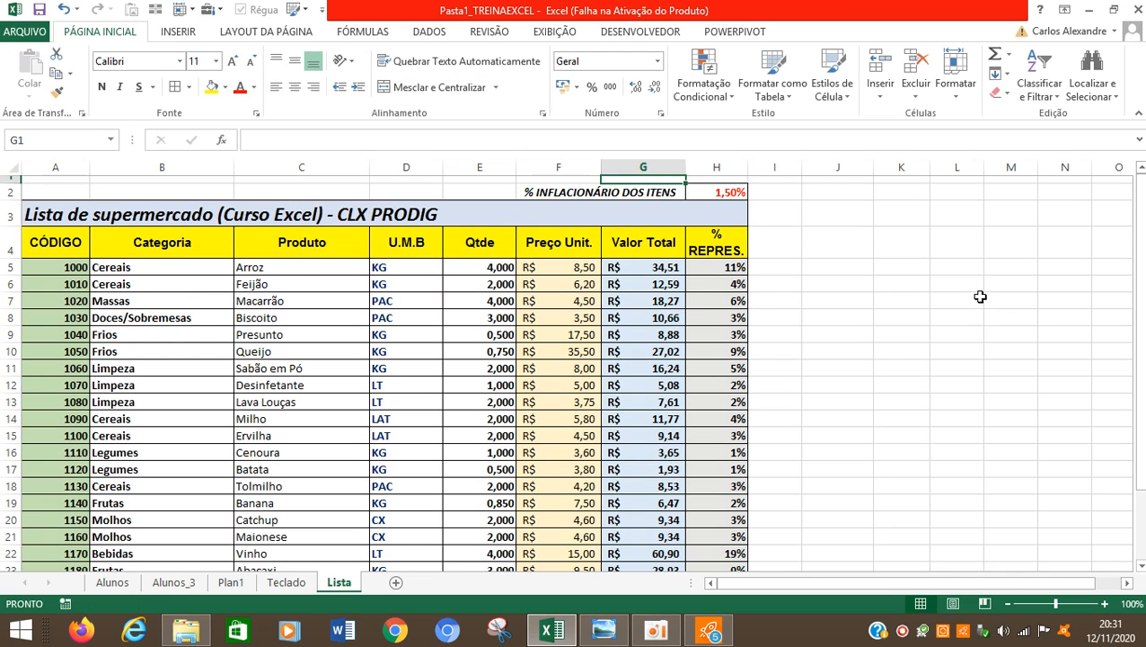
key("Right")
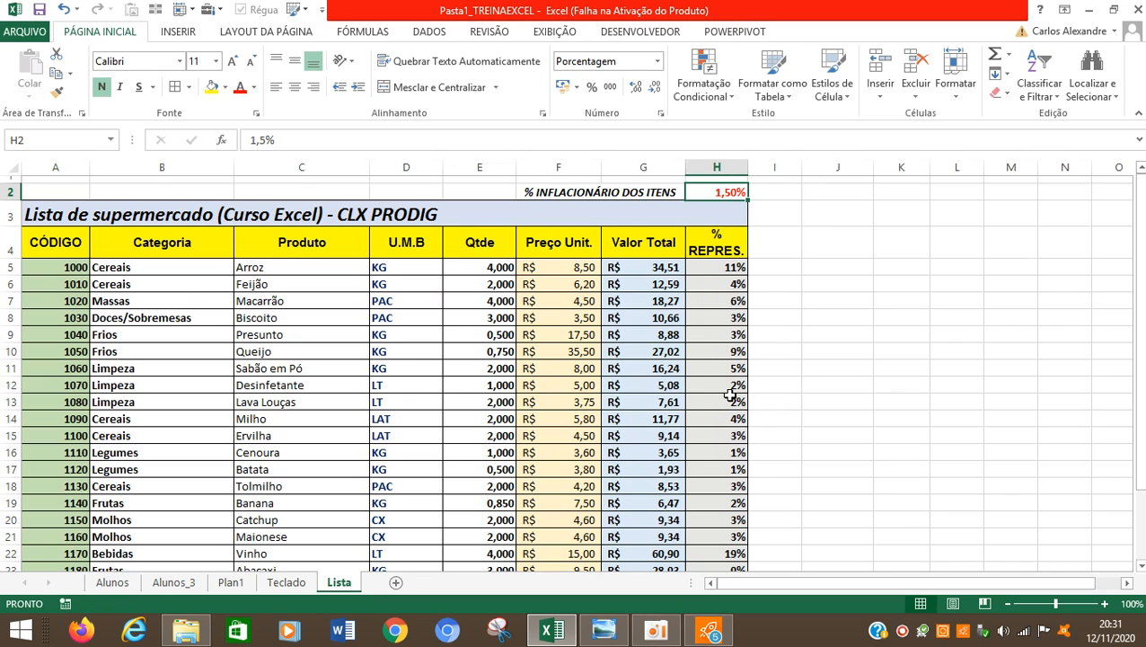
Inspect the parts of Arroz's Valor Total formula in G5, including the $H$2 reference and the +E5*F5 term
left_click(669, 268)
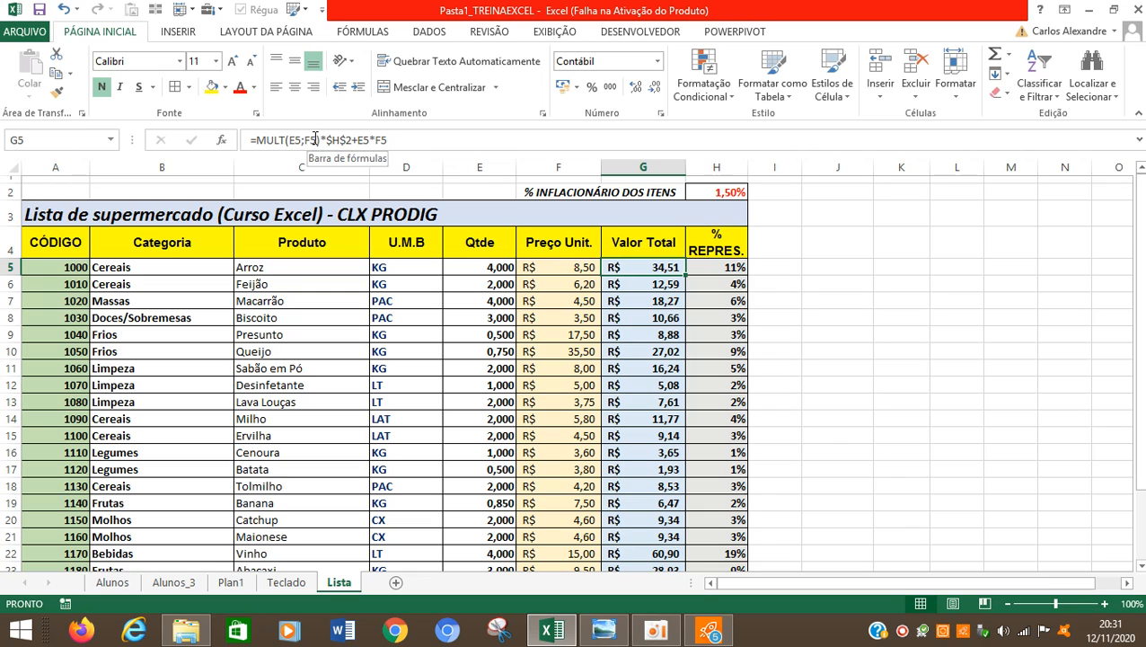
left_click(321, 140)
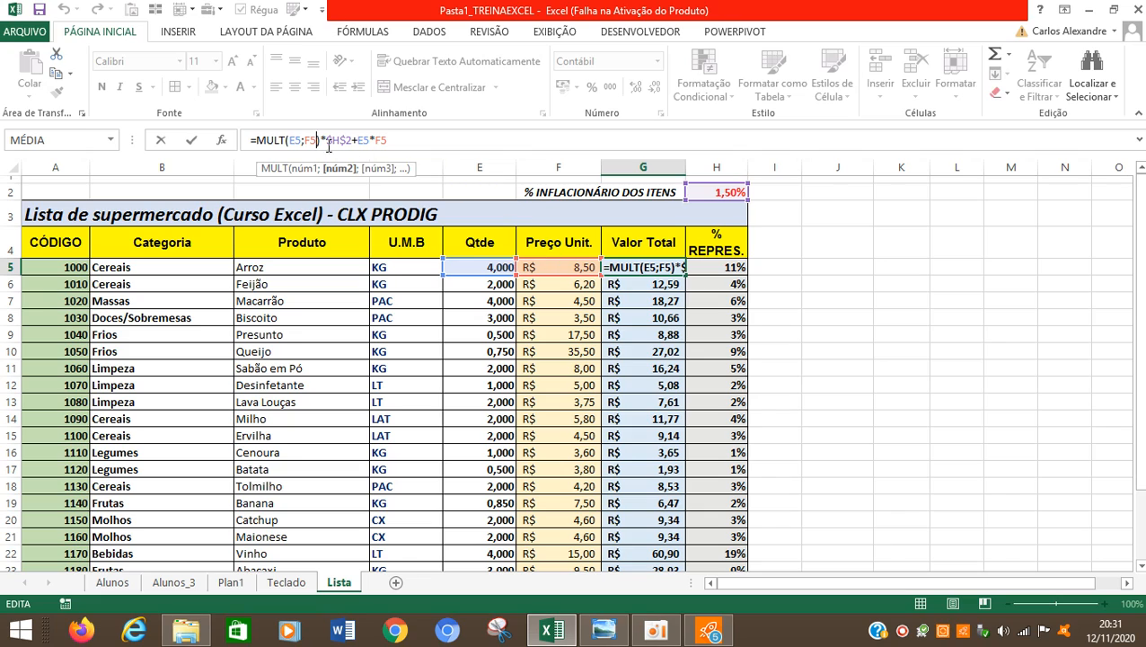
left_click(327, 137)
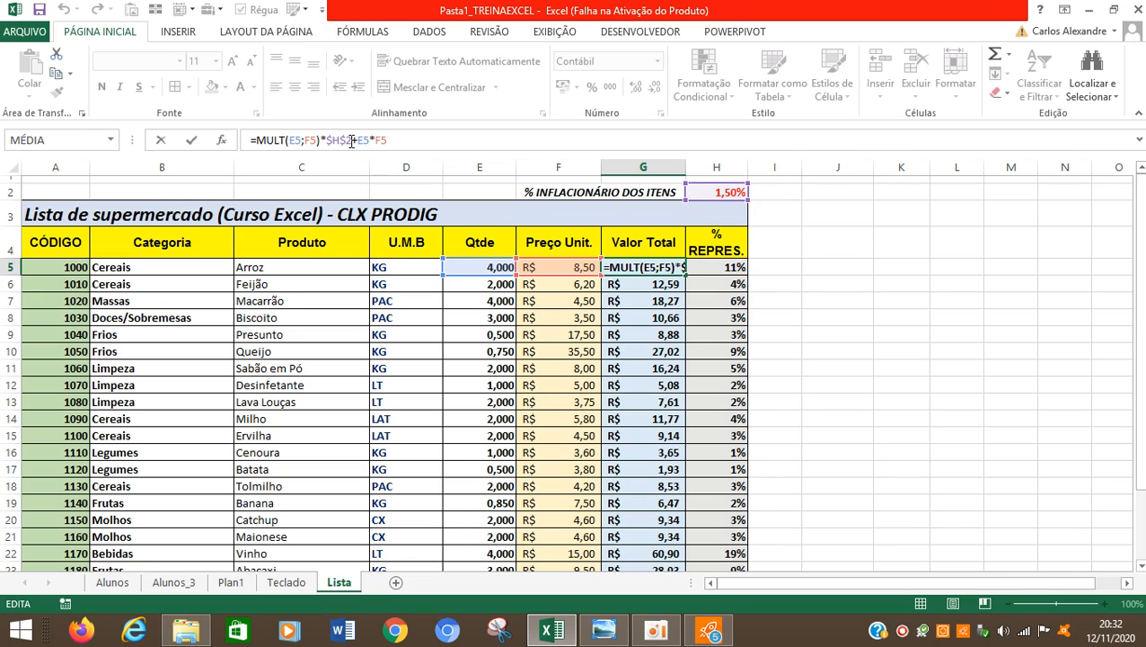
left_click_drag(363, 139, 398, 140)
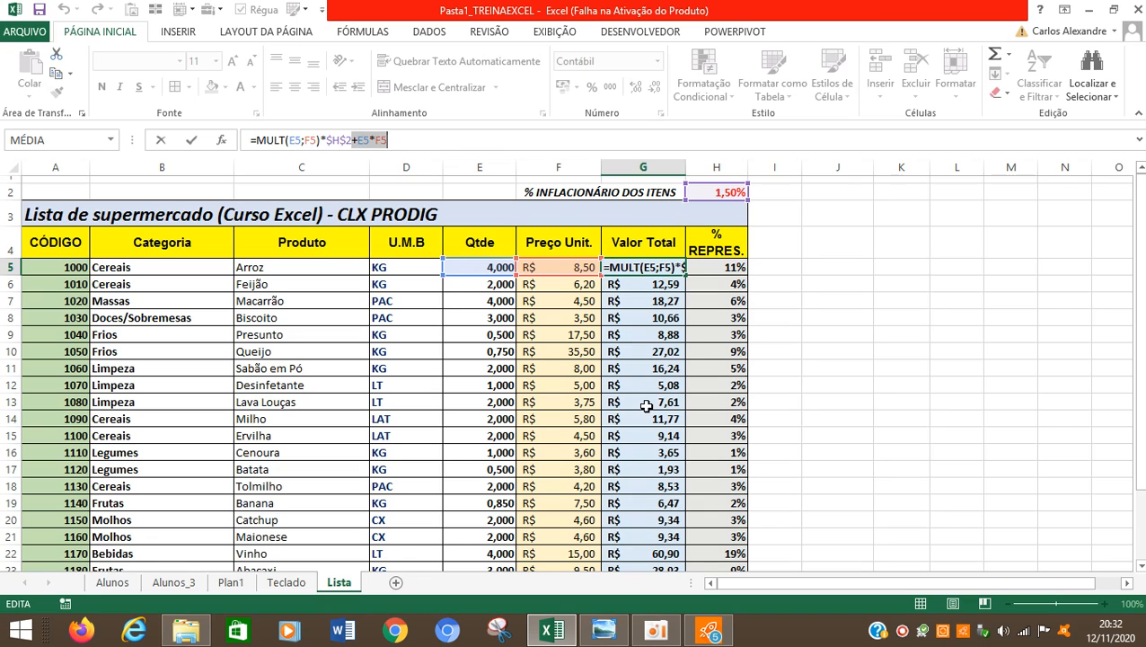
left_click(395, 142)
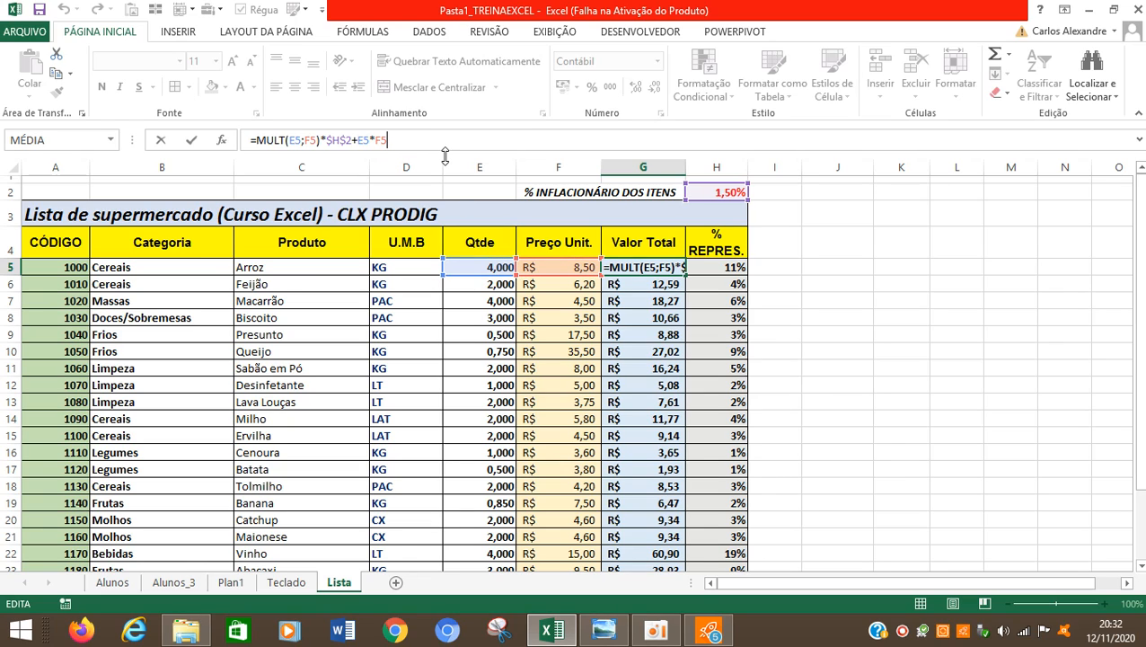
key("ctrl+Return")
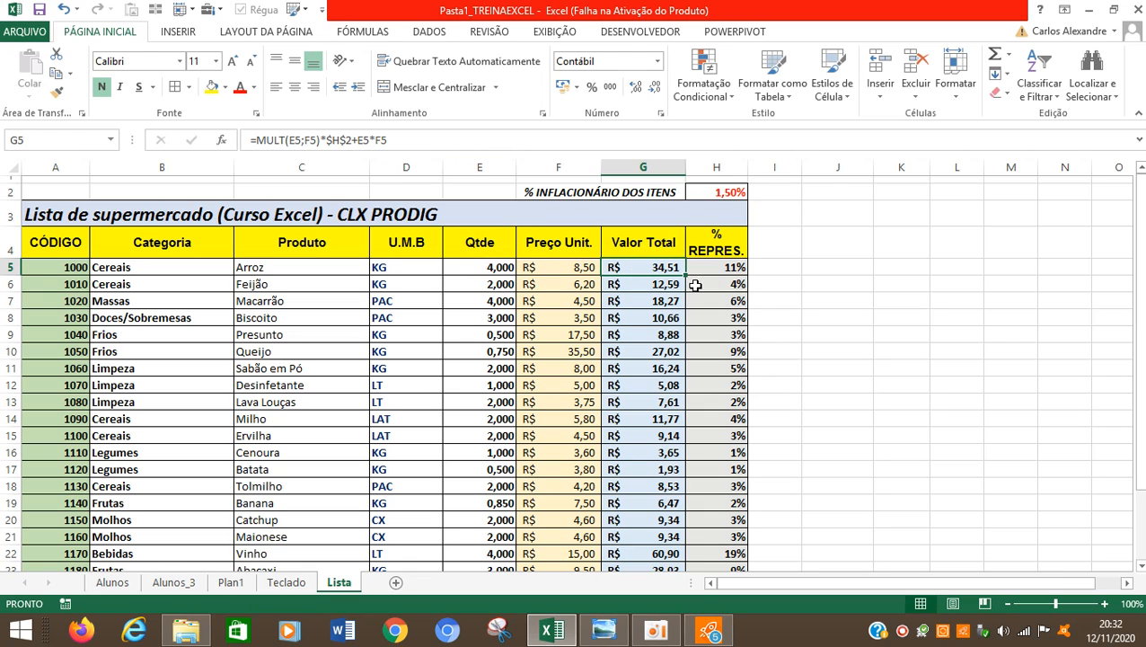
left_click(338, 140)
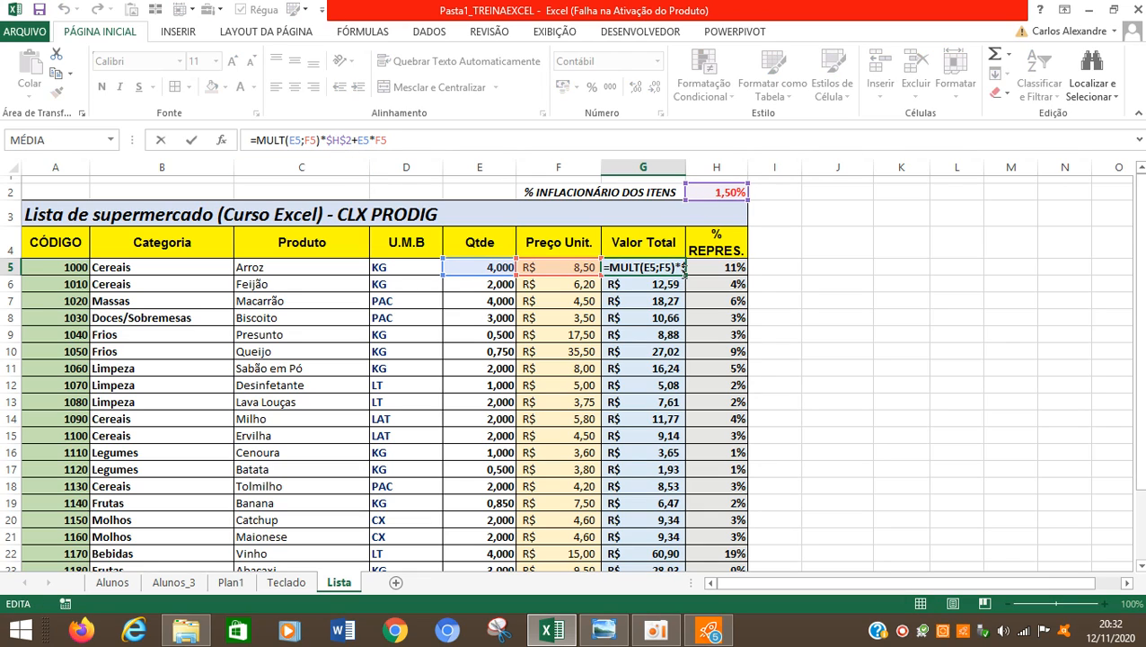
key("Return")
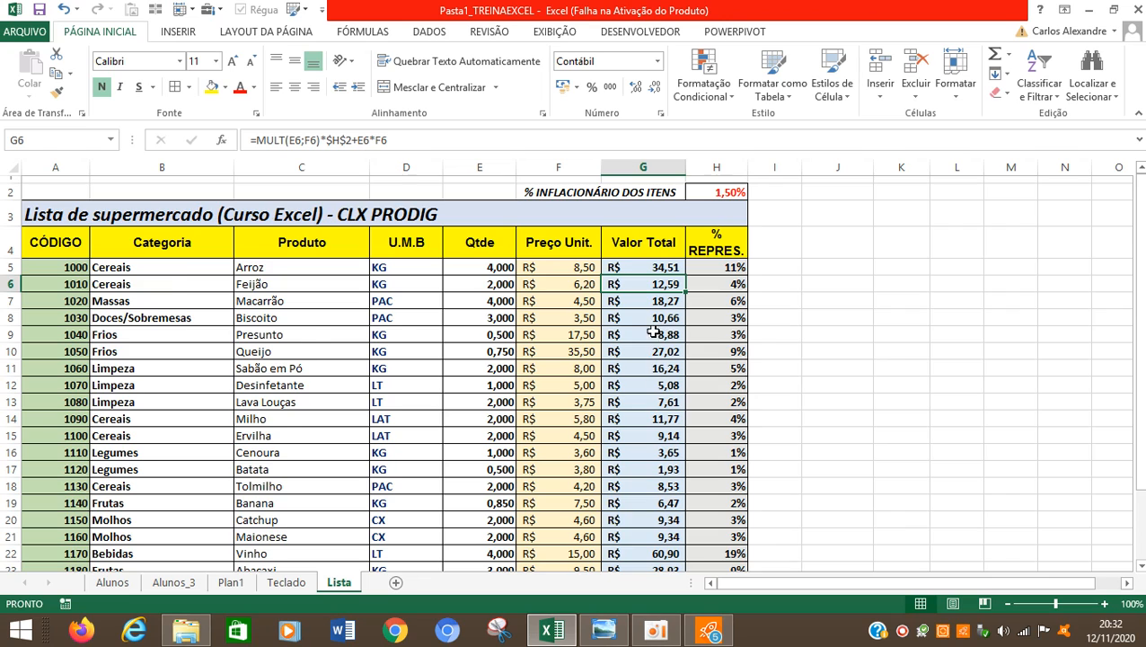
View the end of the Valor Total column, checking Café's formula in G24 and the grand total
scroll(653, 332, "down", 2)
left_click(660, 468)
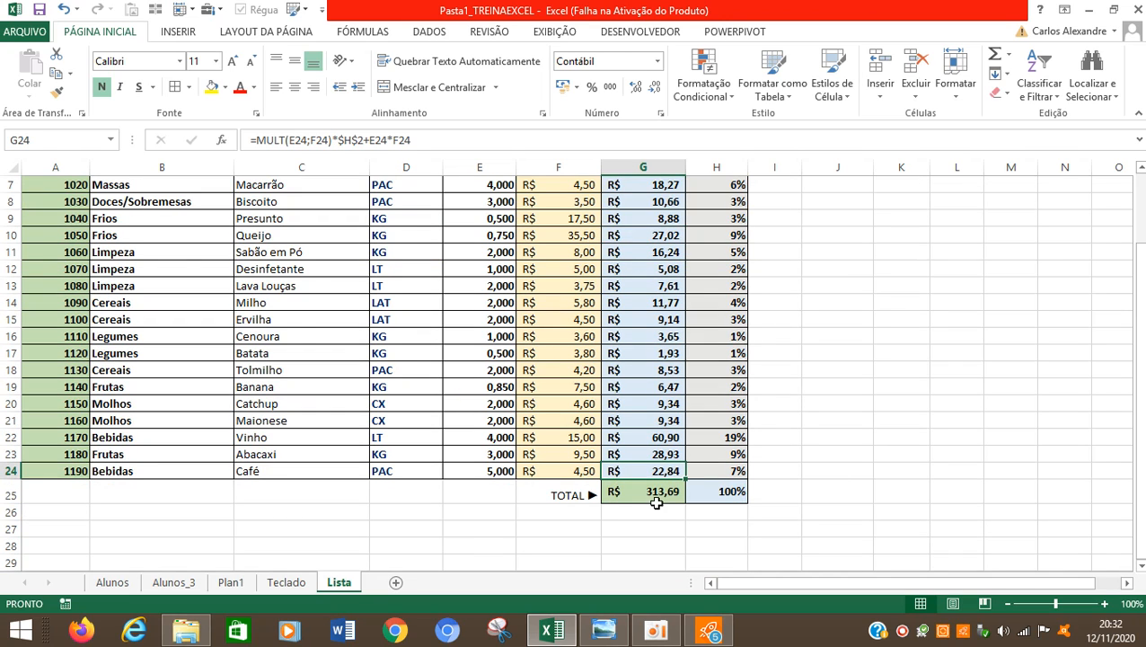
scroll(653, 471, "up", 2)
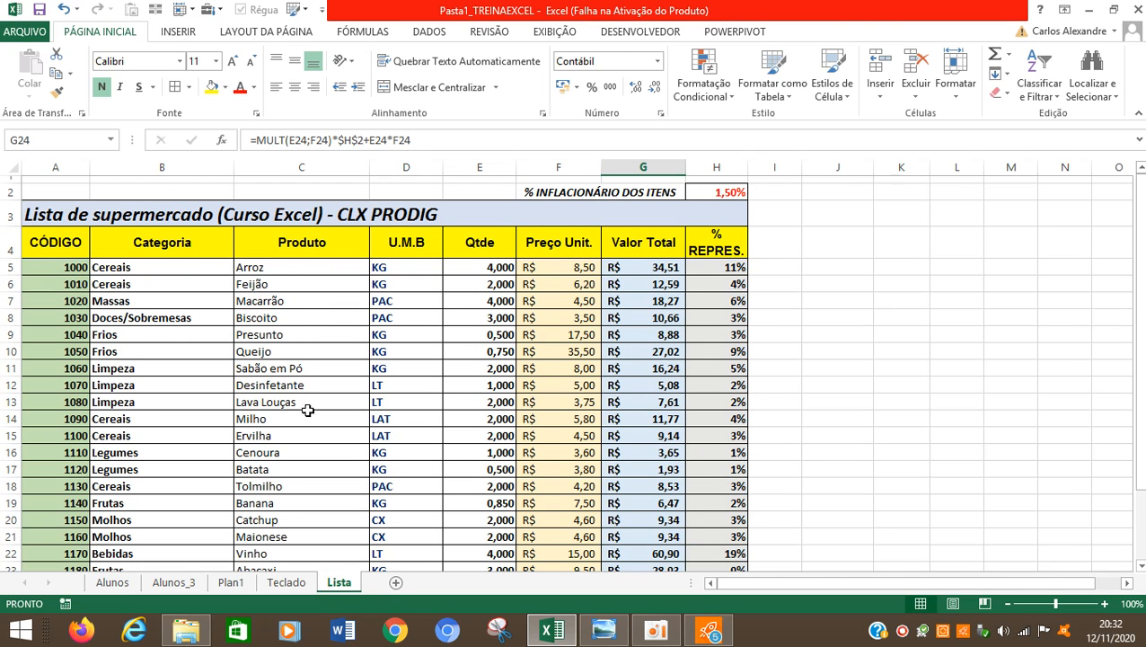
left_click(902, 630)
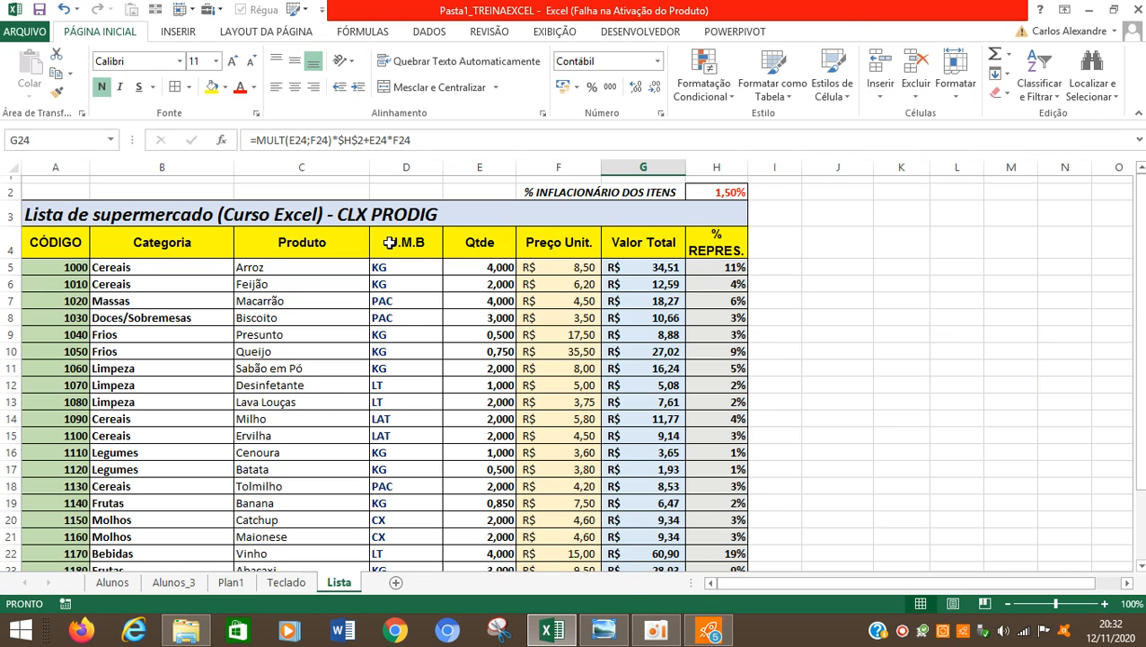
left_click(386, 244)
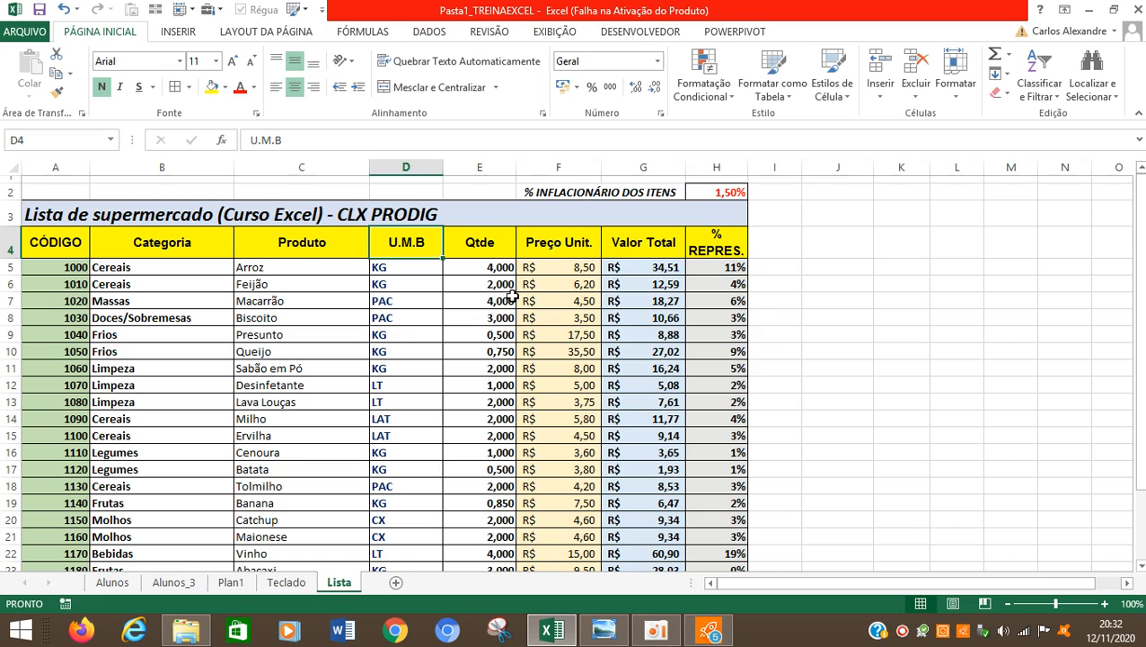
left_click(414, 216)
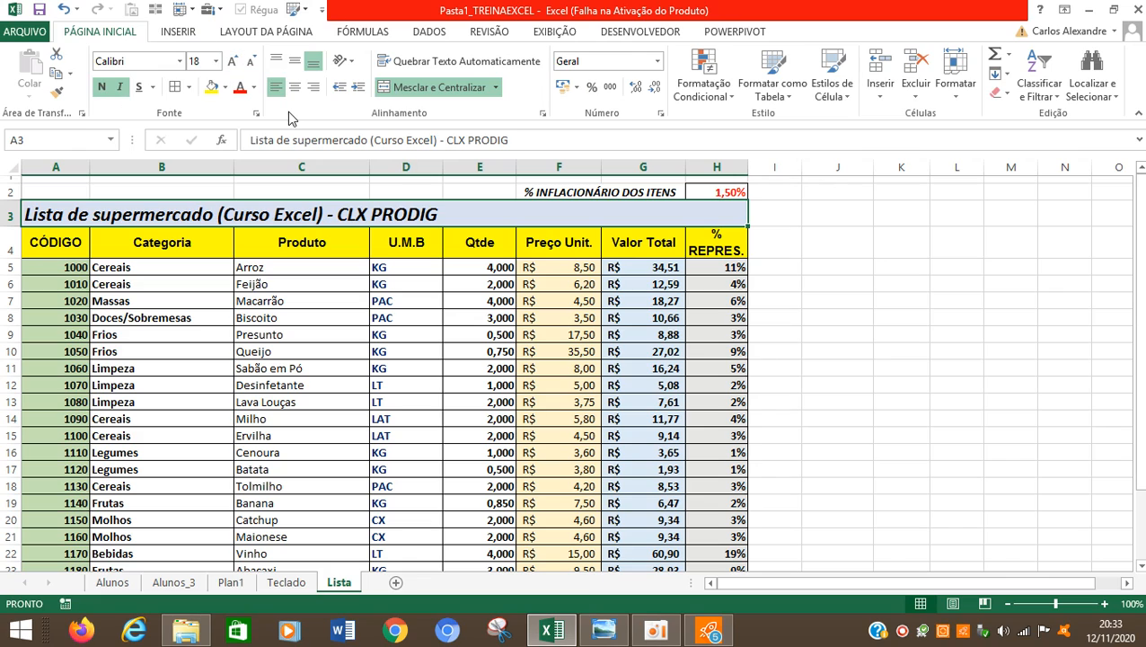
left_click(506, 284)
left_click(476, 217)
left_click(502, 317)
left_click(45, 203)
left_click(901, 636)
left_click(902, 636)
left_click(418, 251)
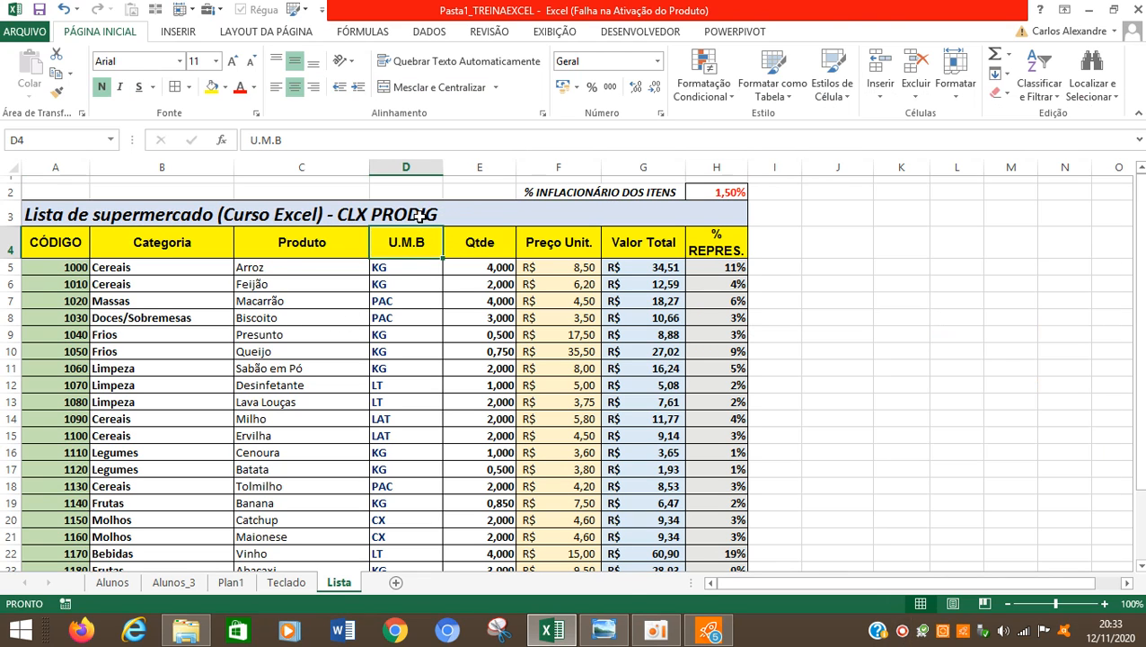
Open the gradient fill effects in the cell formatting of the merged title cell A3
left_click(421, 214)
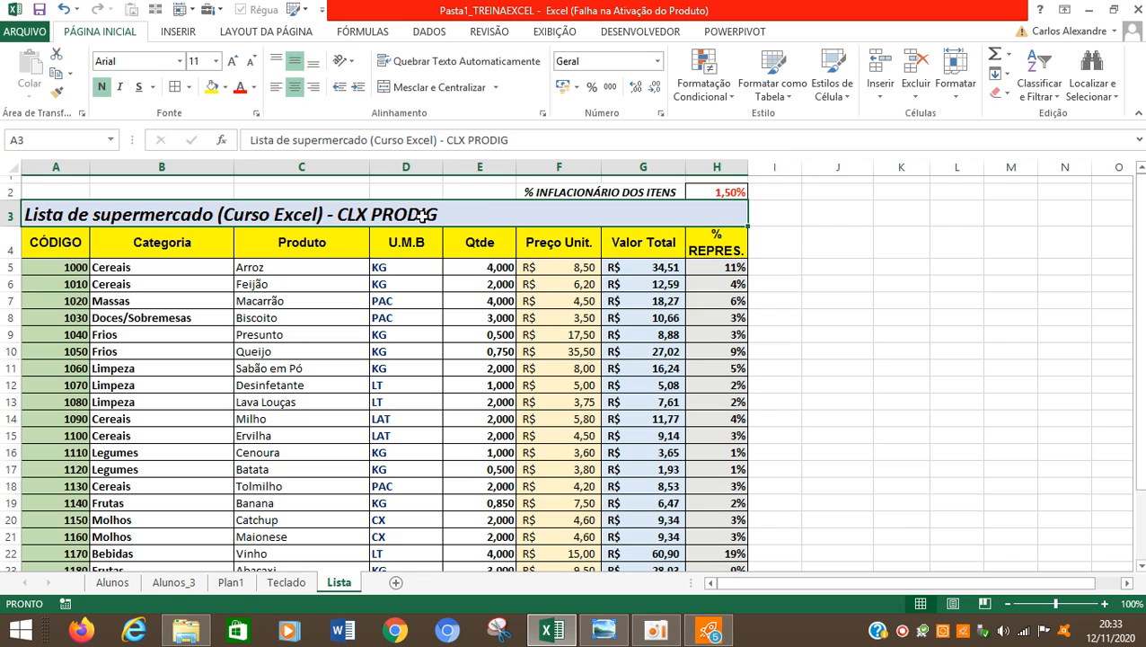
right_click(487, 212)
left_click(560, 473)
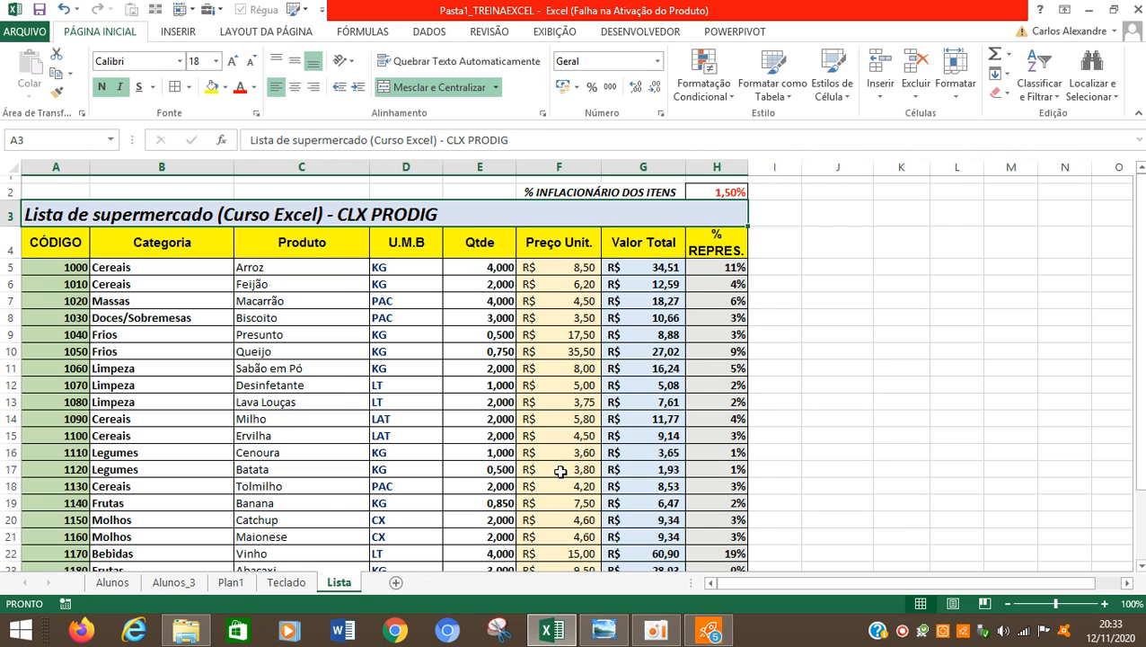
left_click_drag(590, 248, 723, 120)
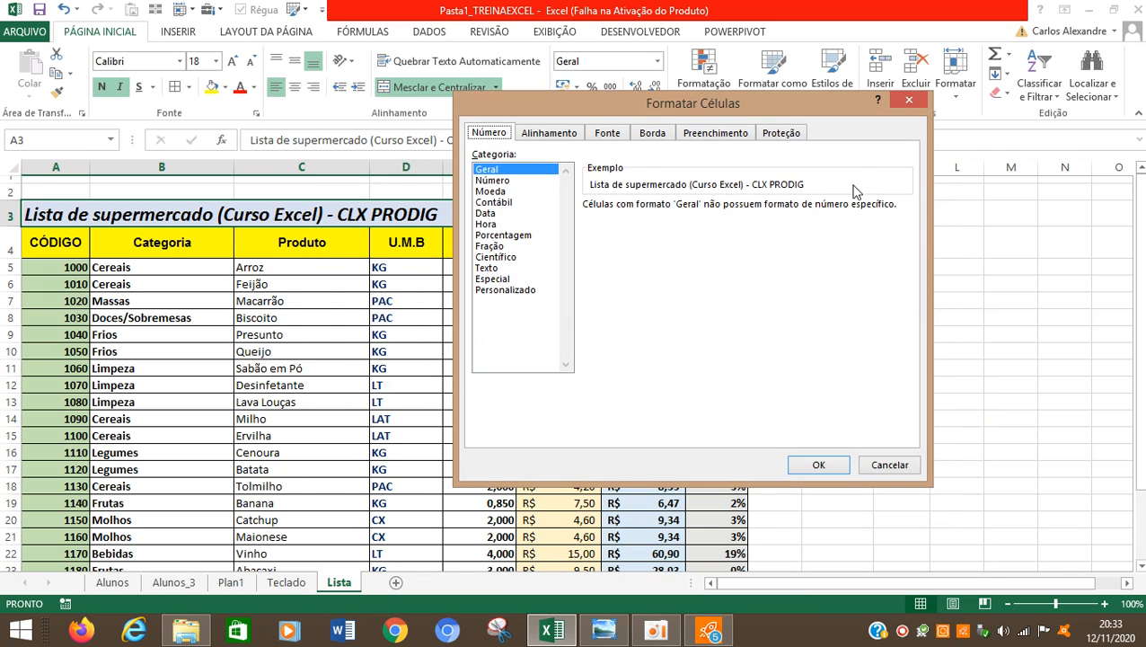
left_click(712, 133)
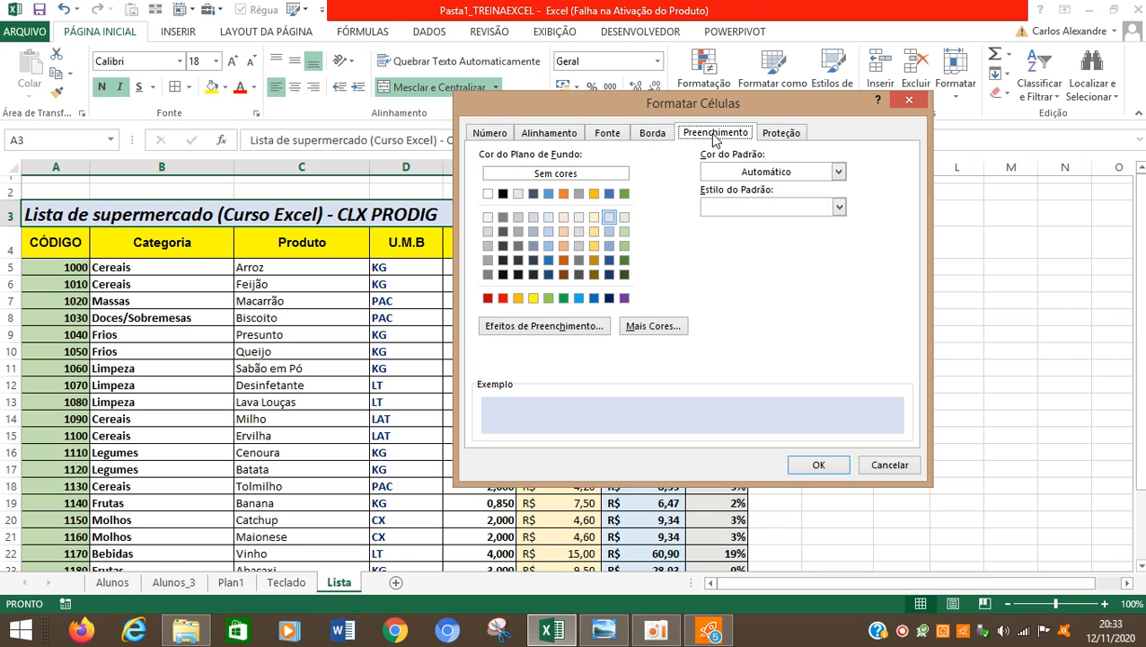
left_click(545, 326)
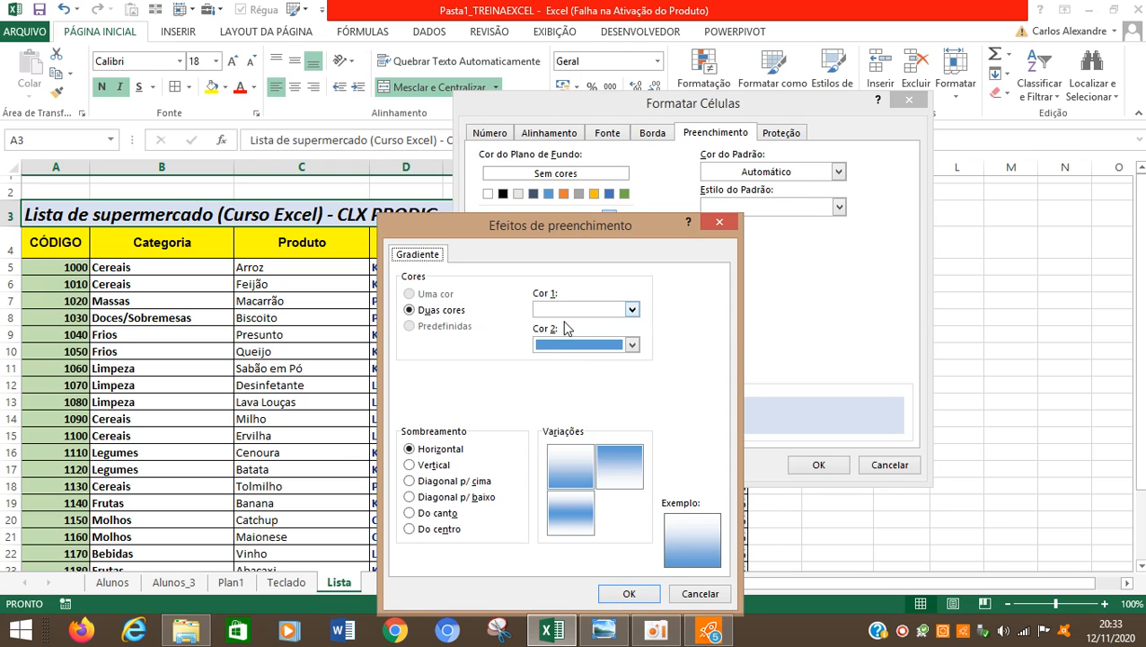
left_click_drag(546, 232, 228, 100)
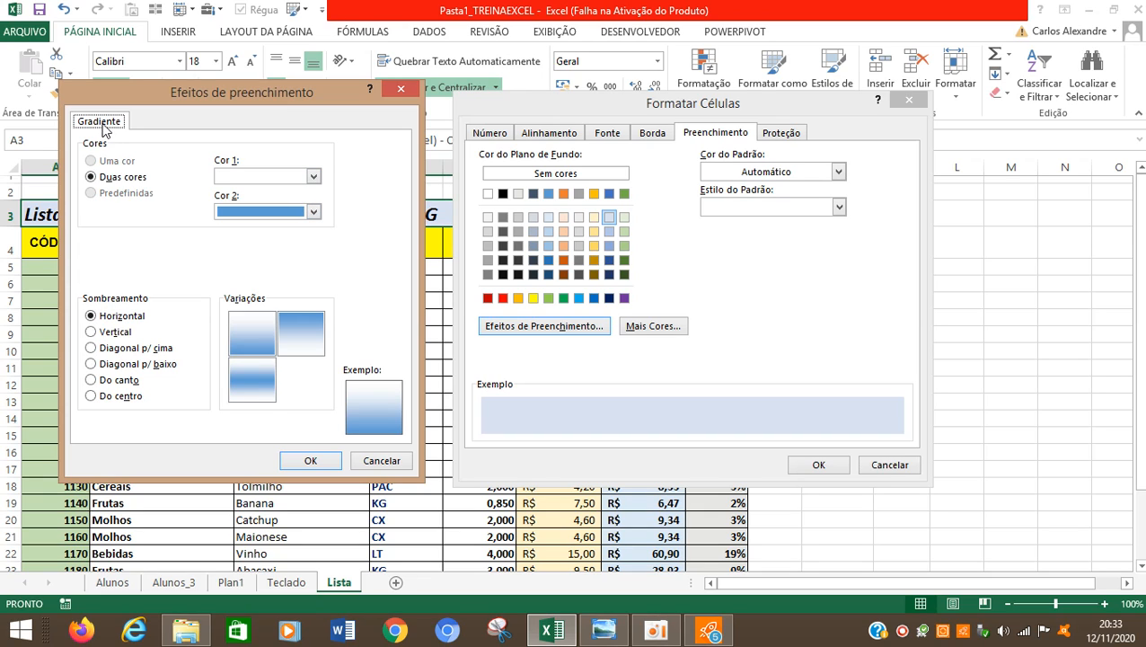
Set the title's gradient to black as the first colour and dark blue as the second
left_click(312, 213)
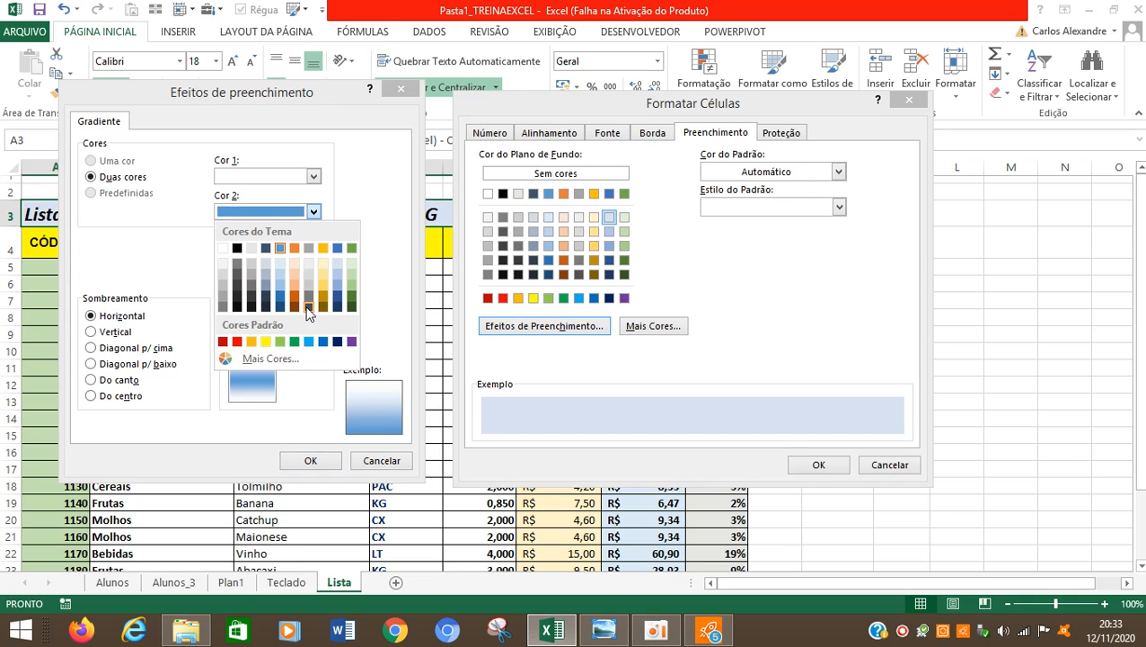
left_click(339, 297)
left_click(282, 185)
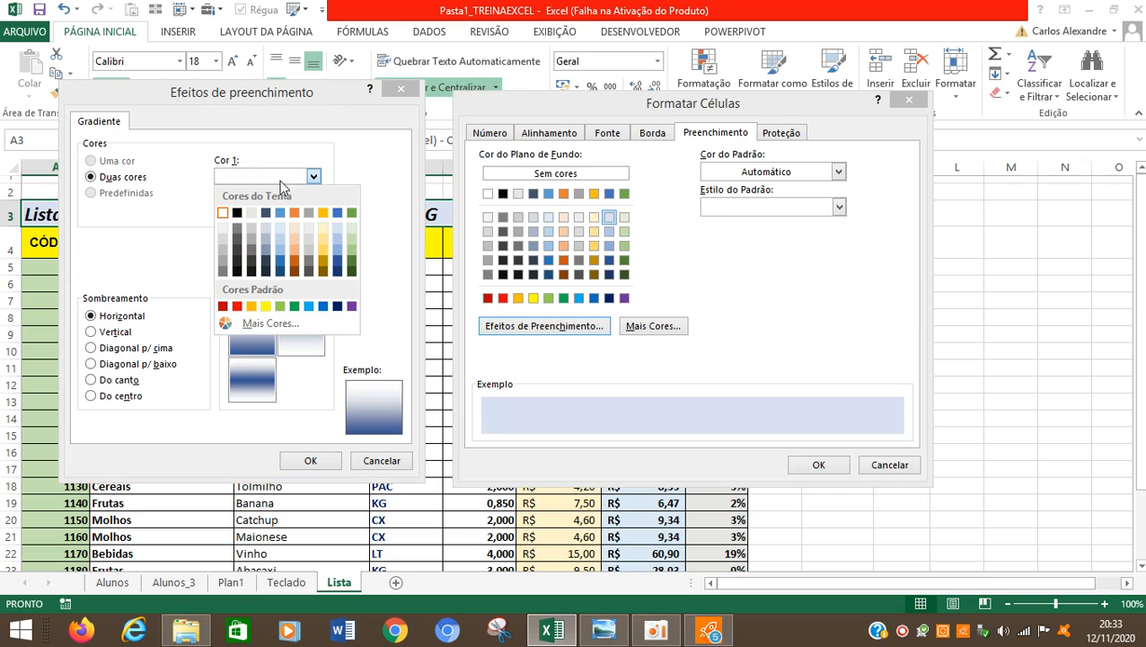
left_click(238, 271)
Compare the gradient shading styles and apply Do canto to the title's fill settings
left_click(120, 395)
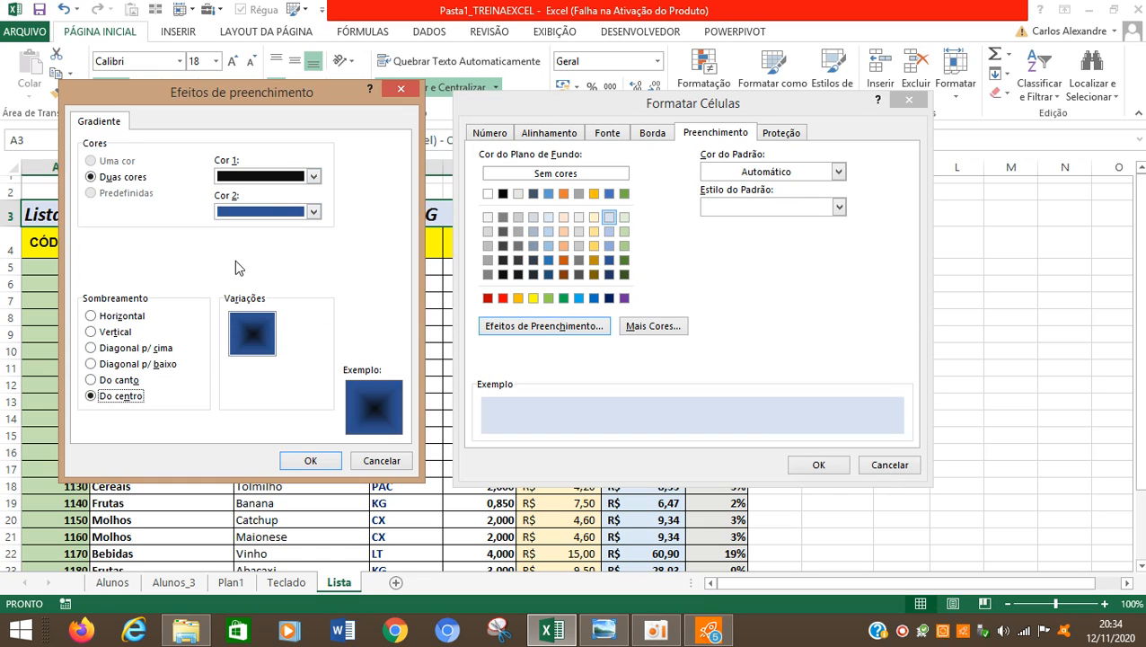
left_click(121, 317)
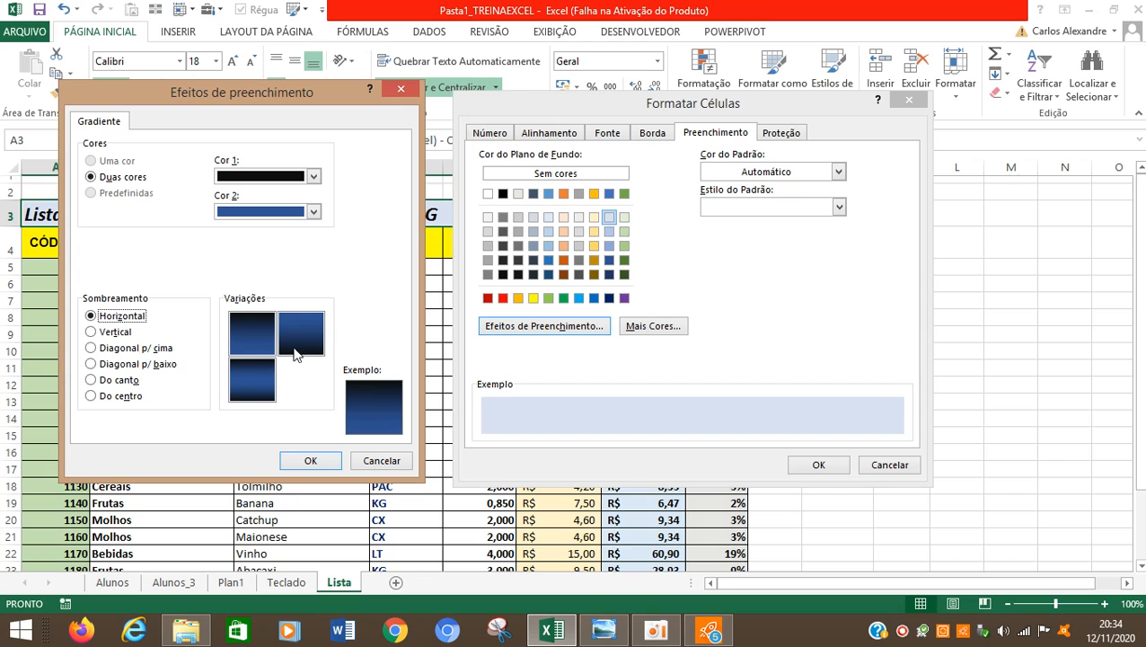
left_click(114, 332)
left_click(122, 348)
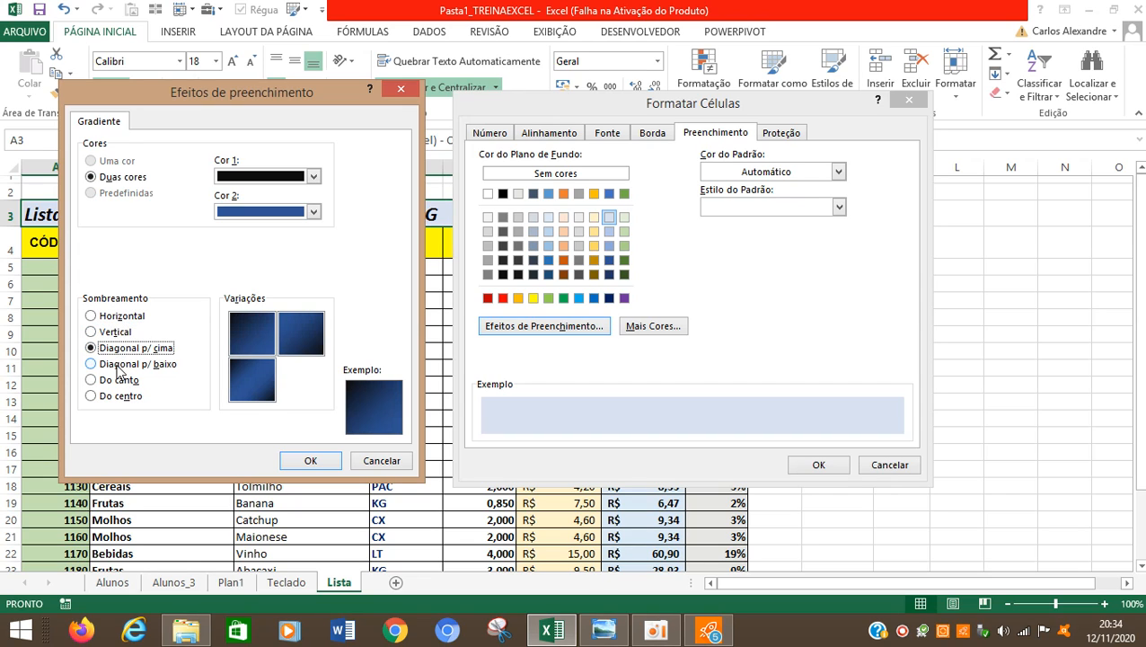
left_click(119, 364)
left_click(117, 382)
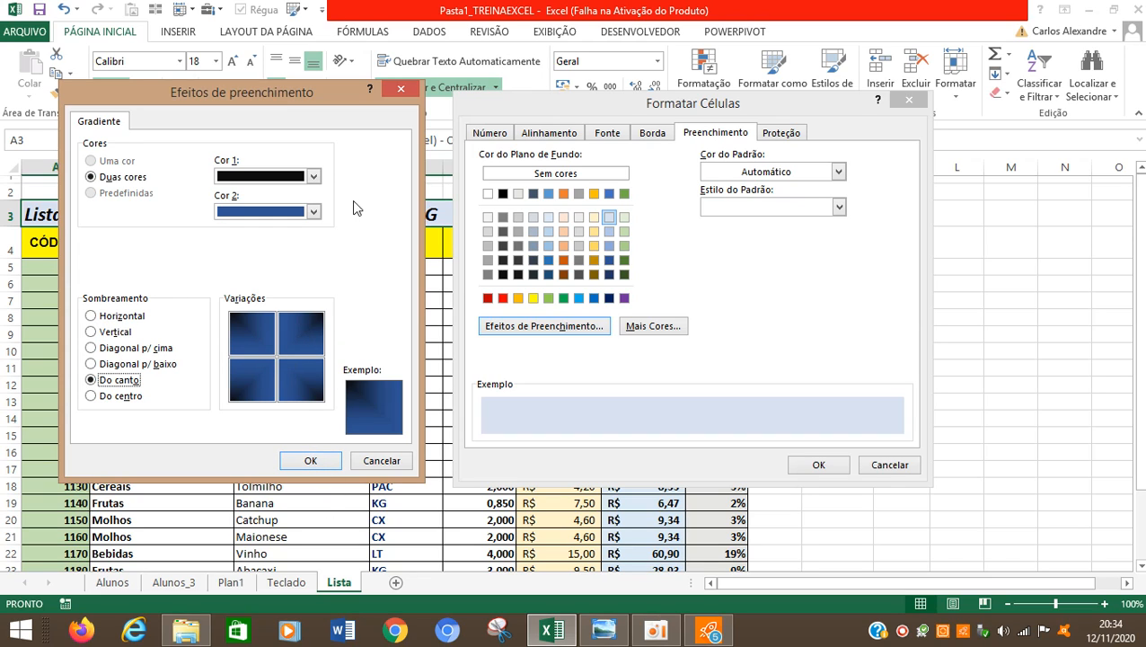
left_click(311, 461)
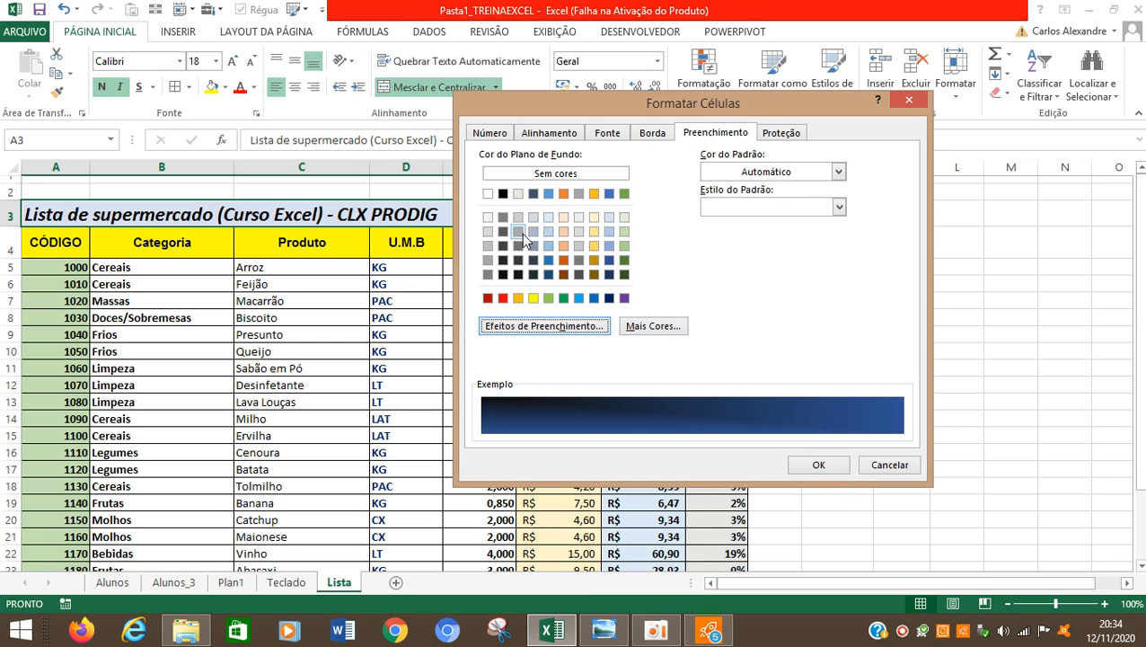
Recheck the gradient's Do canto shading in the fill effects and apply the gradient fill to title cell A3
left_click(558, 327)
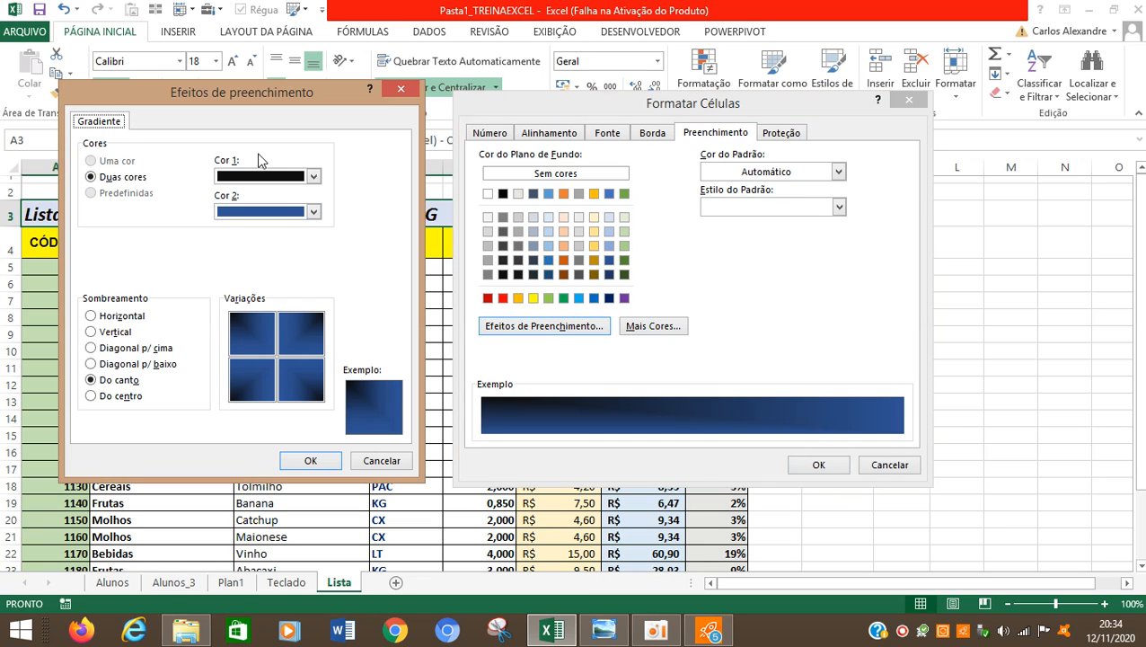
left_click(117, 395)
left_click(117, 380)
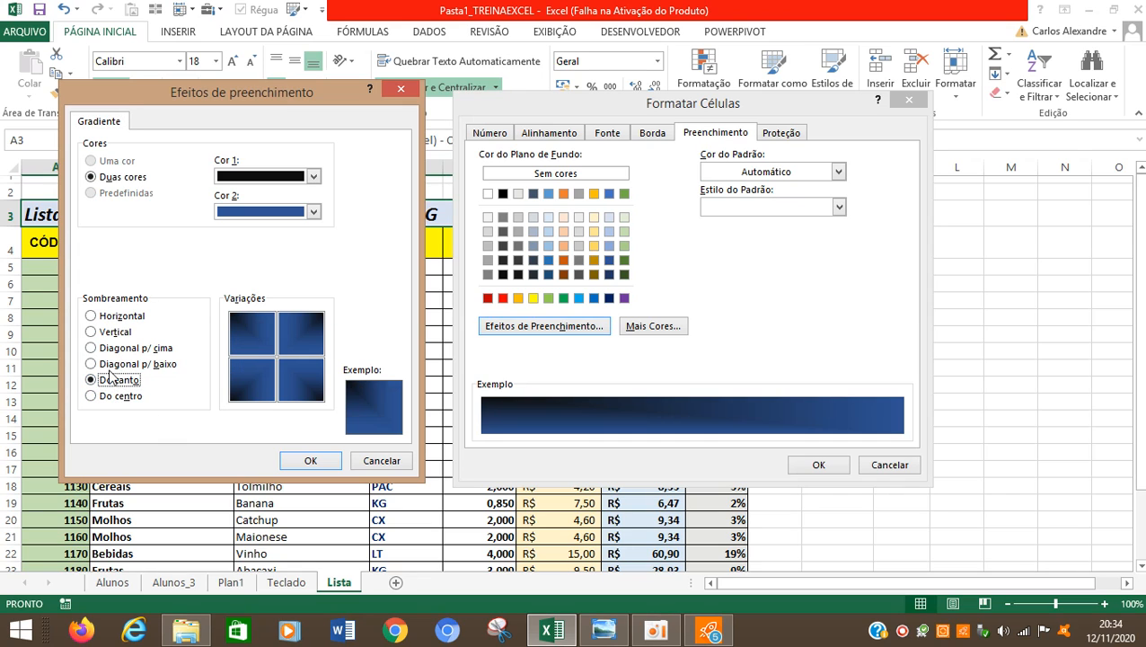
left_click(311, 460)
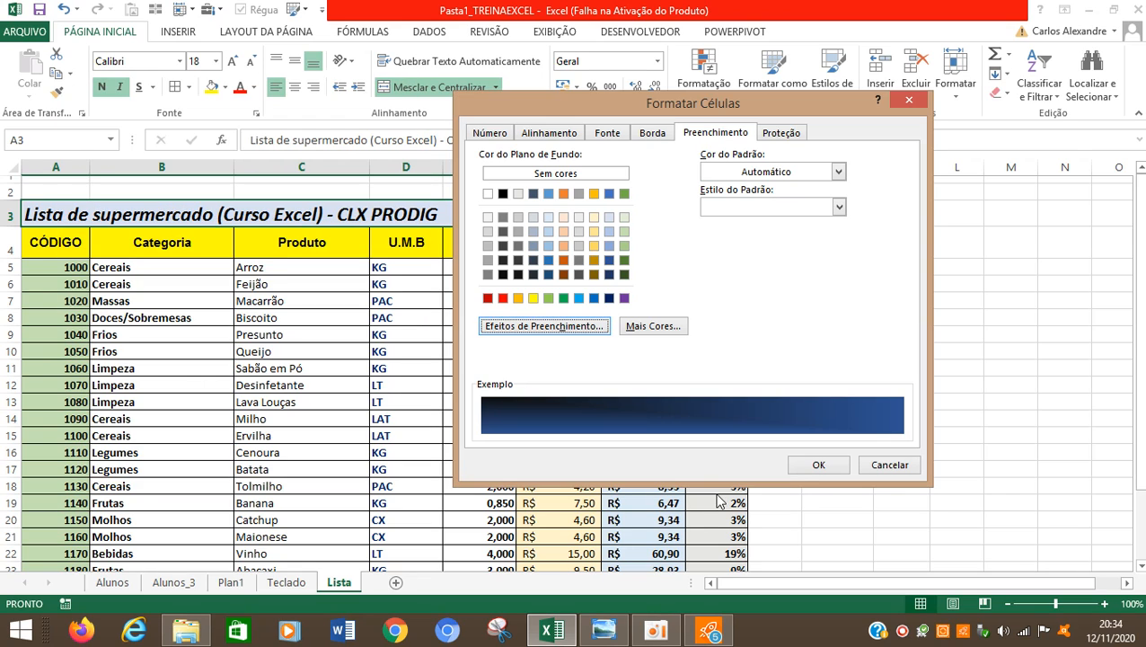
left_click(817, 465)
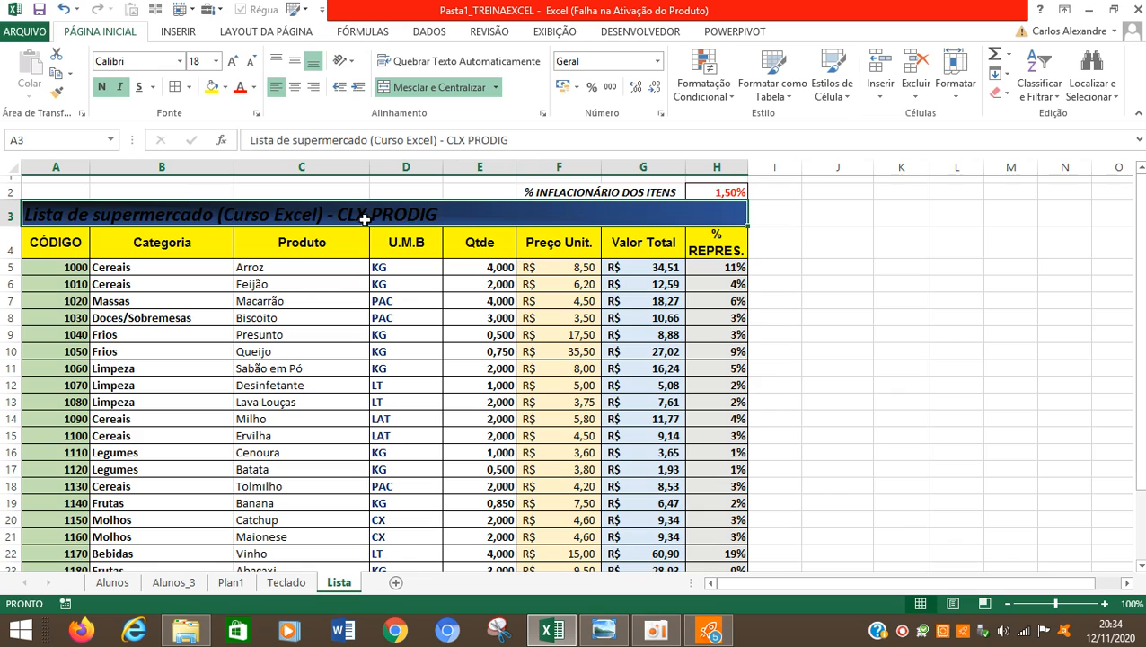
Format the title text in A3 as white Impact without bold
left_click(254, 87)
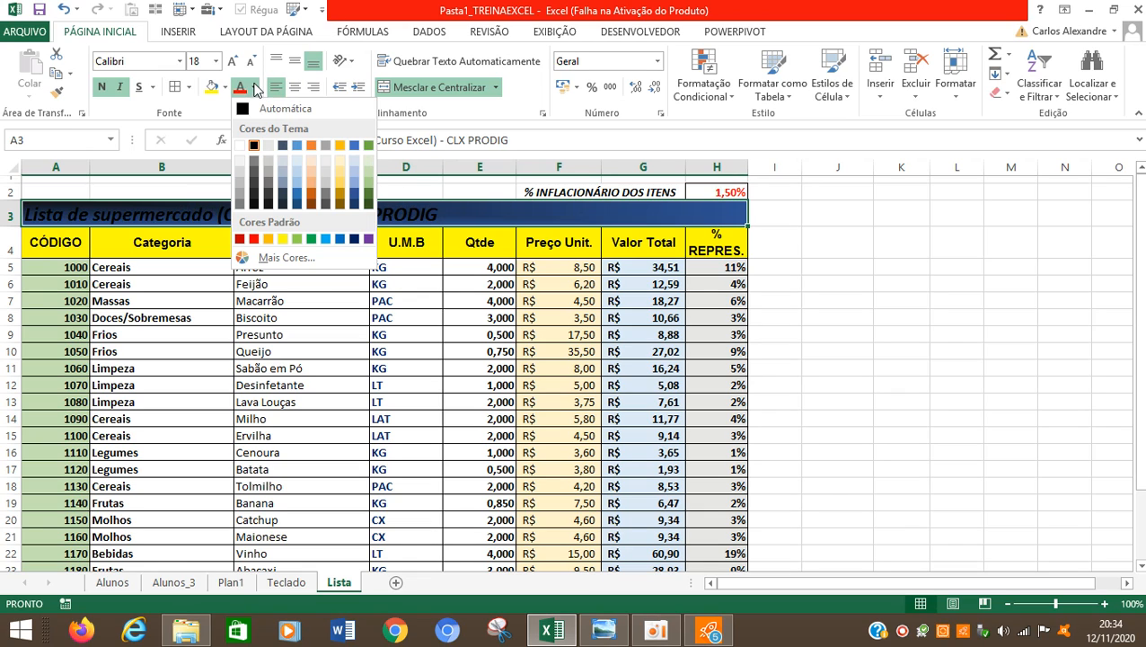
left_click(240, 145)
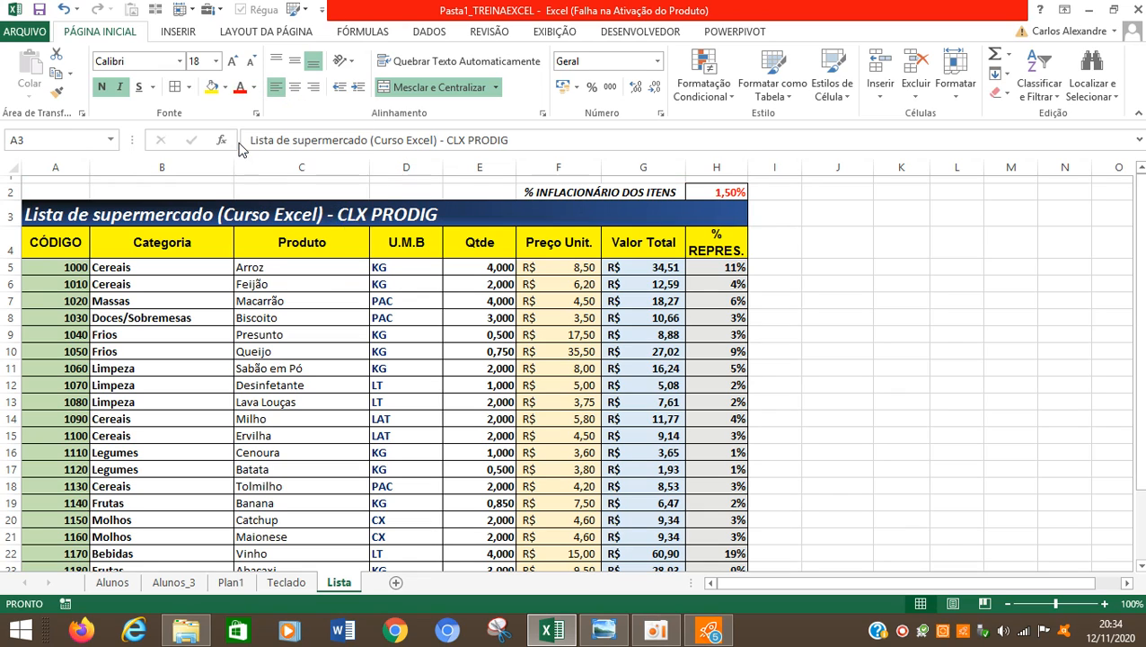
left_click(160, 60)
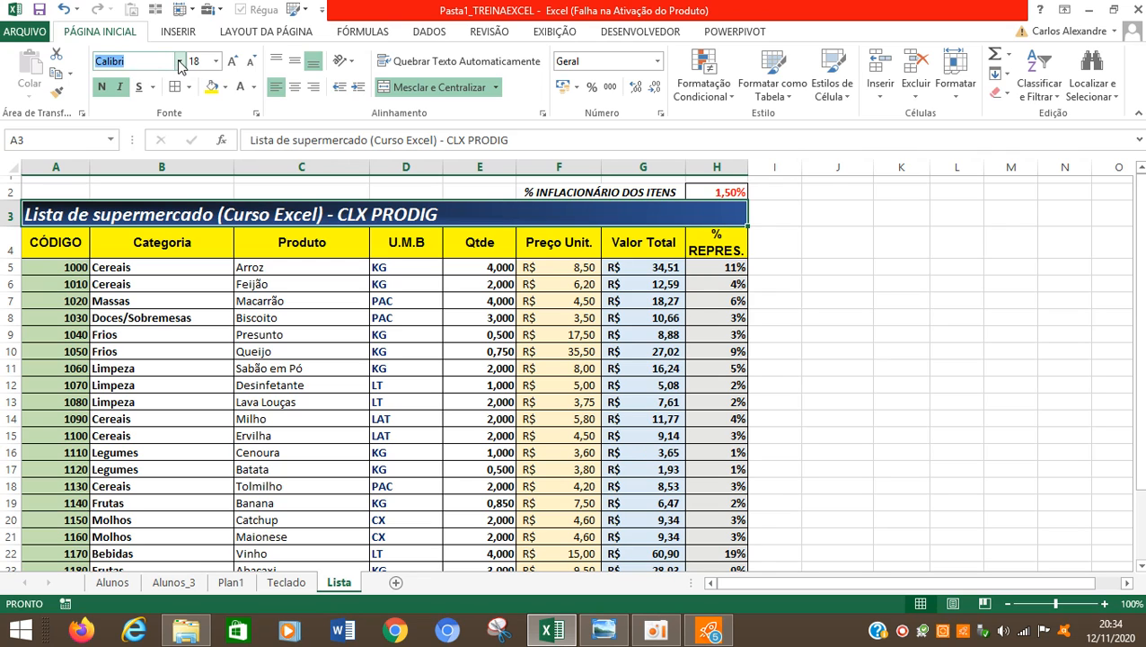
left_click(179, 61)
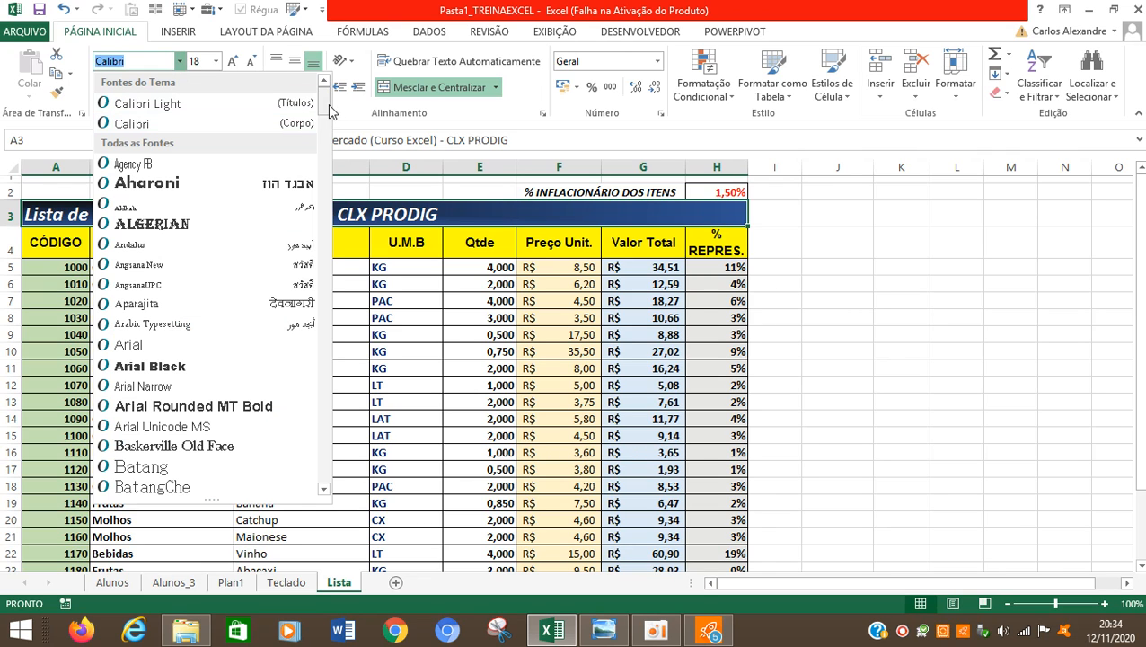
scroll(327, 164, "down", 1)
scroll(328, 163, "down", 20)
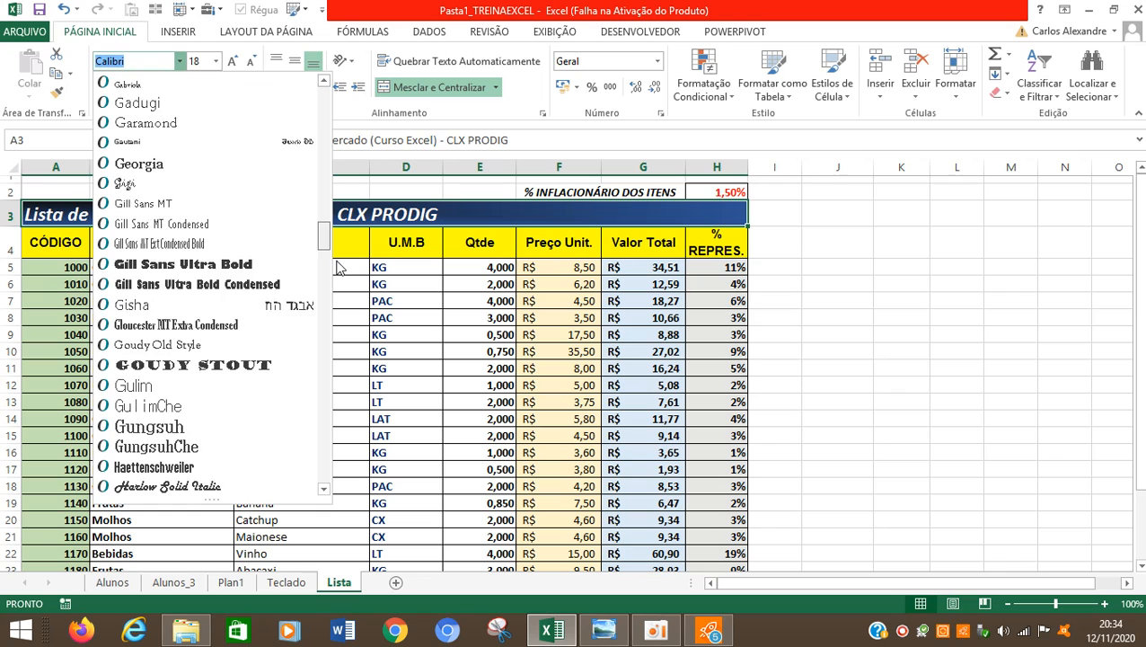
scroll(269, 270, "up", 3)
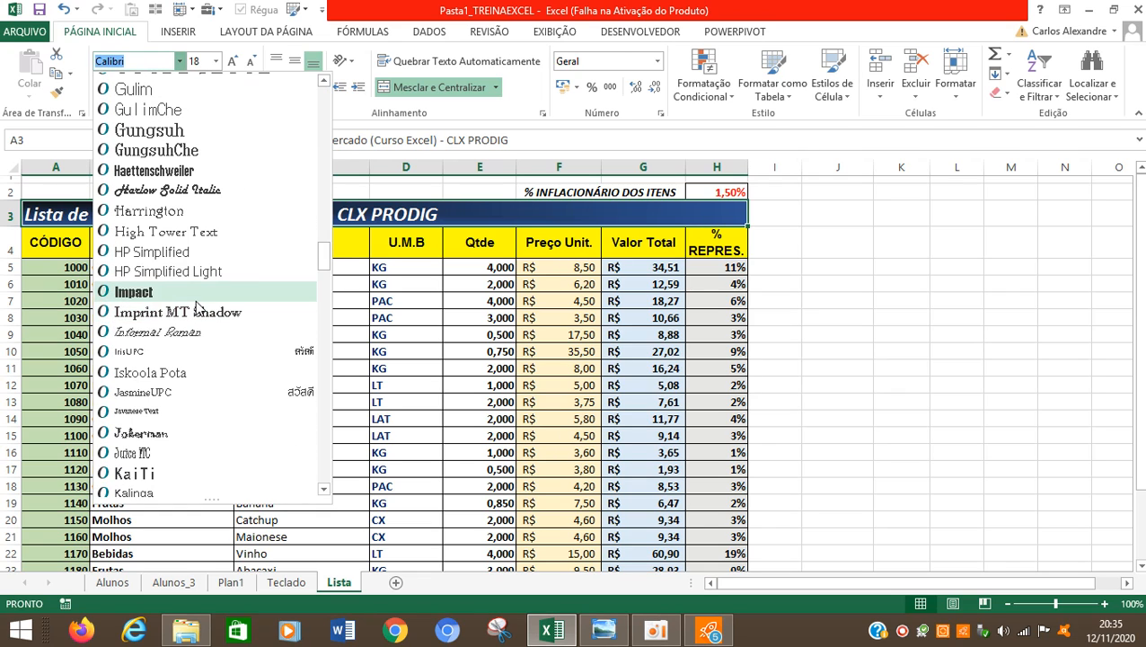
left_click(194, 292)
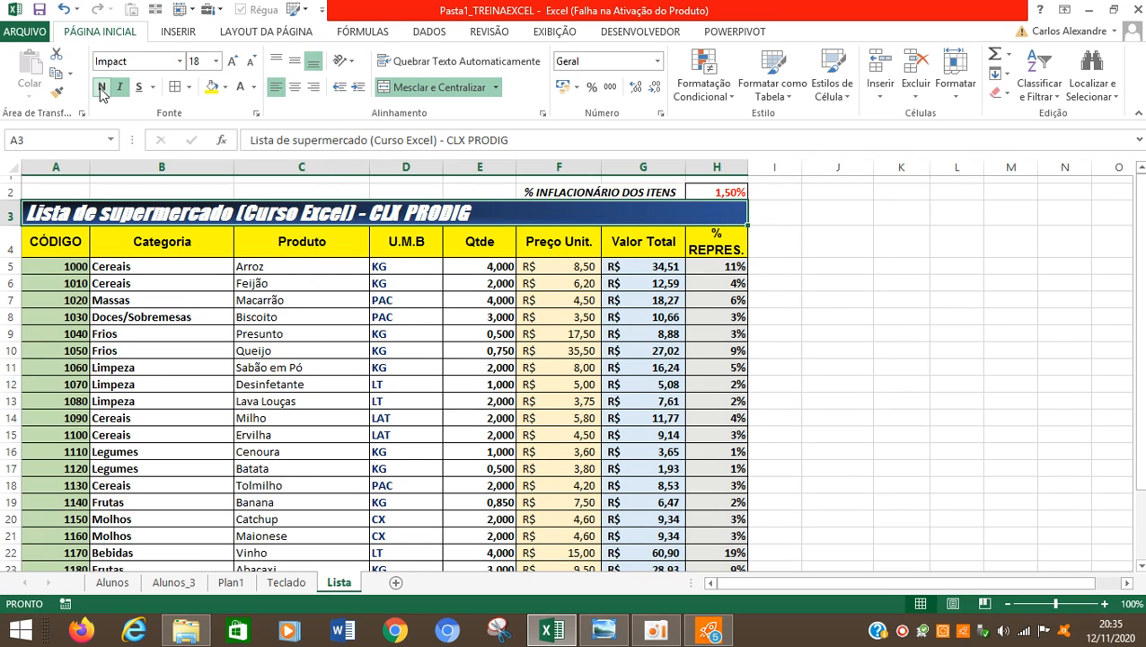
left_click(103, 90)
left_click(454, 316)
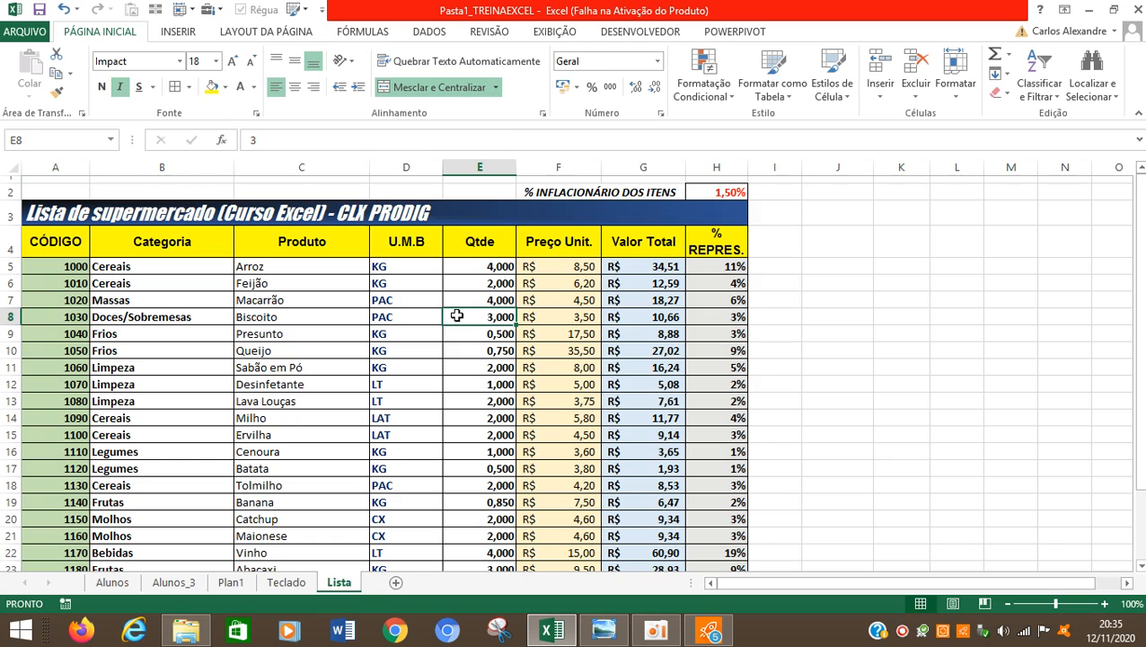
Hide the gridlines (Linhas de Grade) on the Lista worksheet
left_click(106, 210)
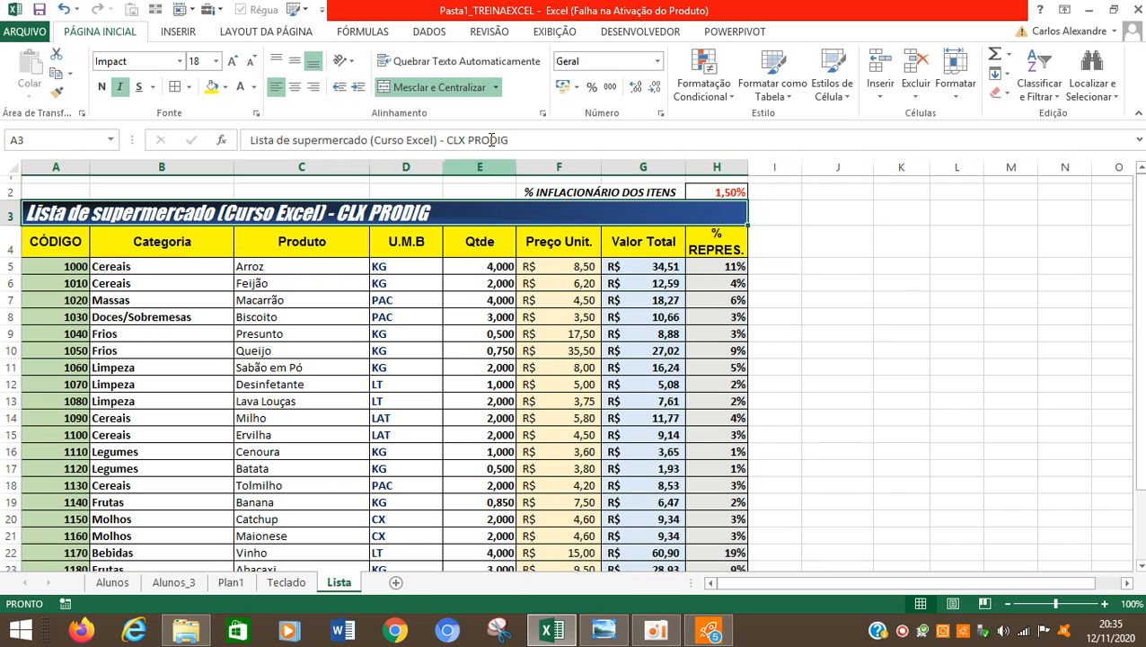
left_click(555, 32)
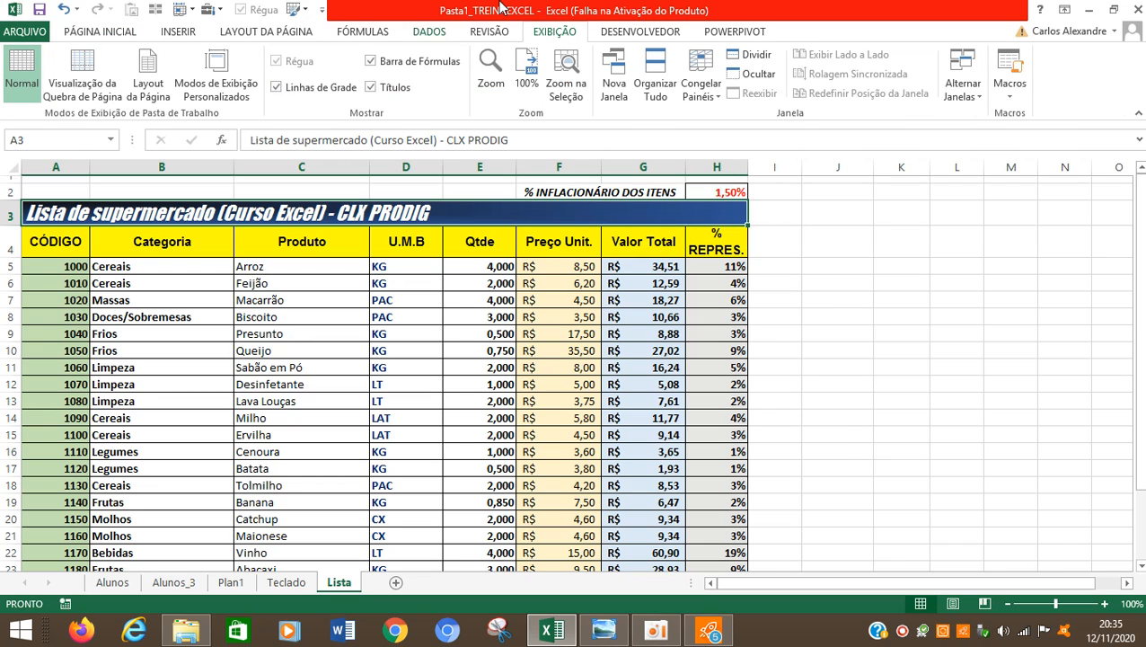
left_click(278, 88)
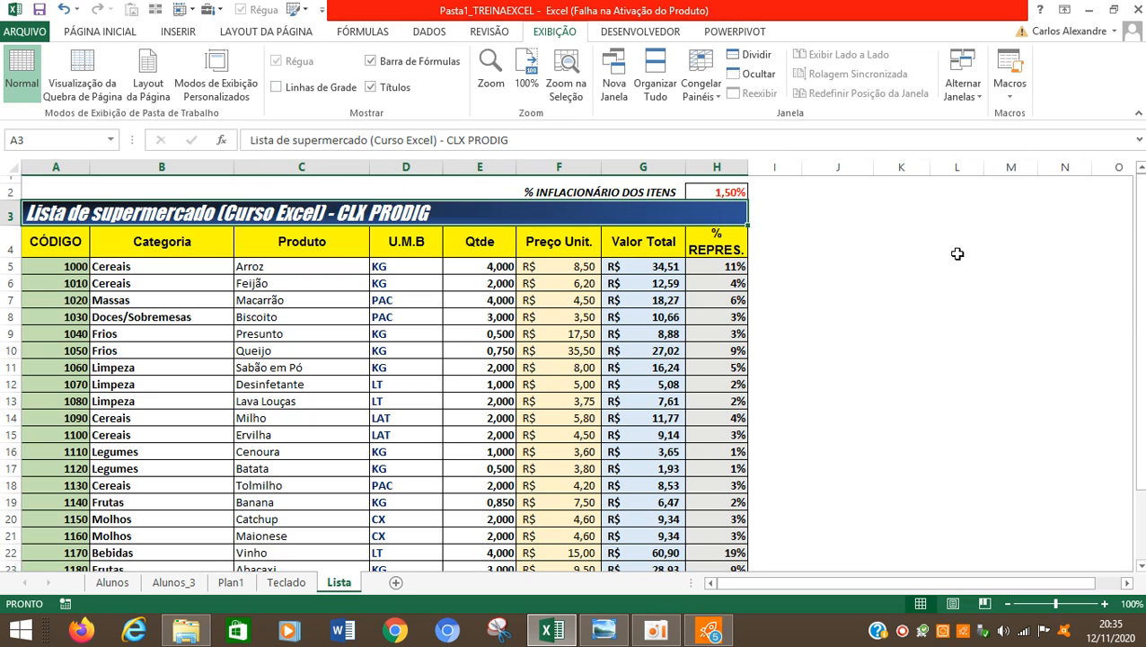
left_click(831, 239)
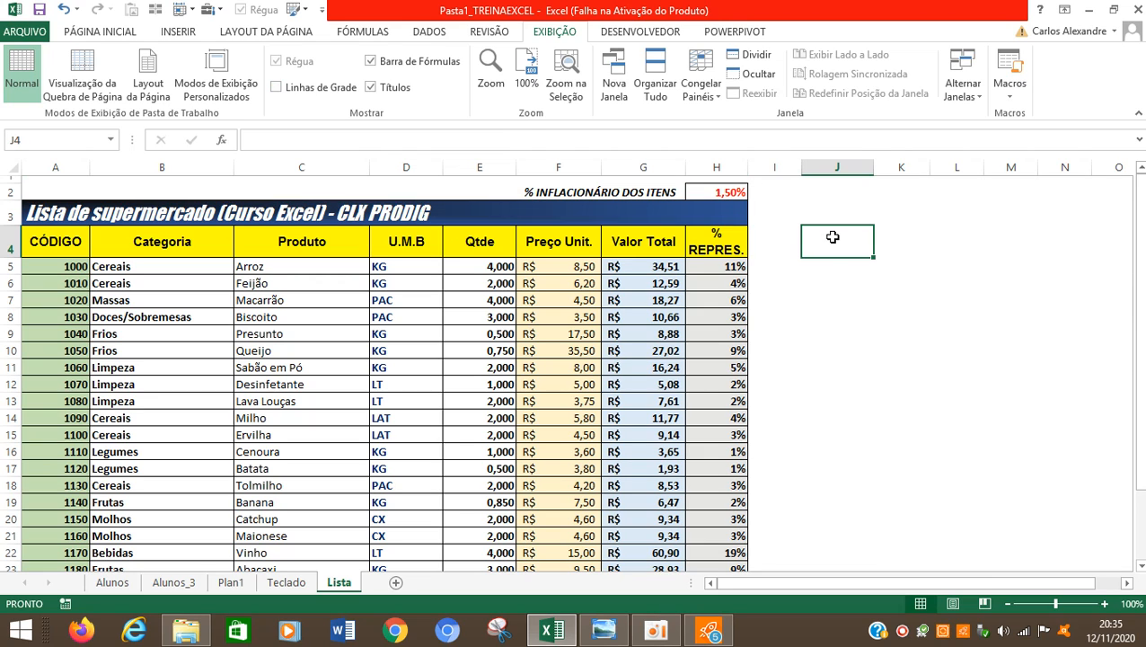
Make title row 3 slightly taller and centre the title text vertically in the merged cell A3
left_click(129, 34)
left_click(539, 212)
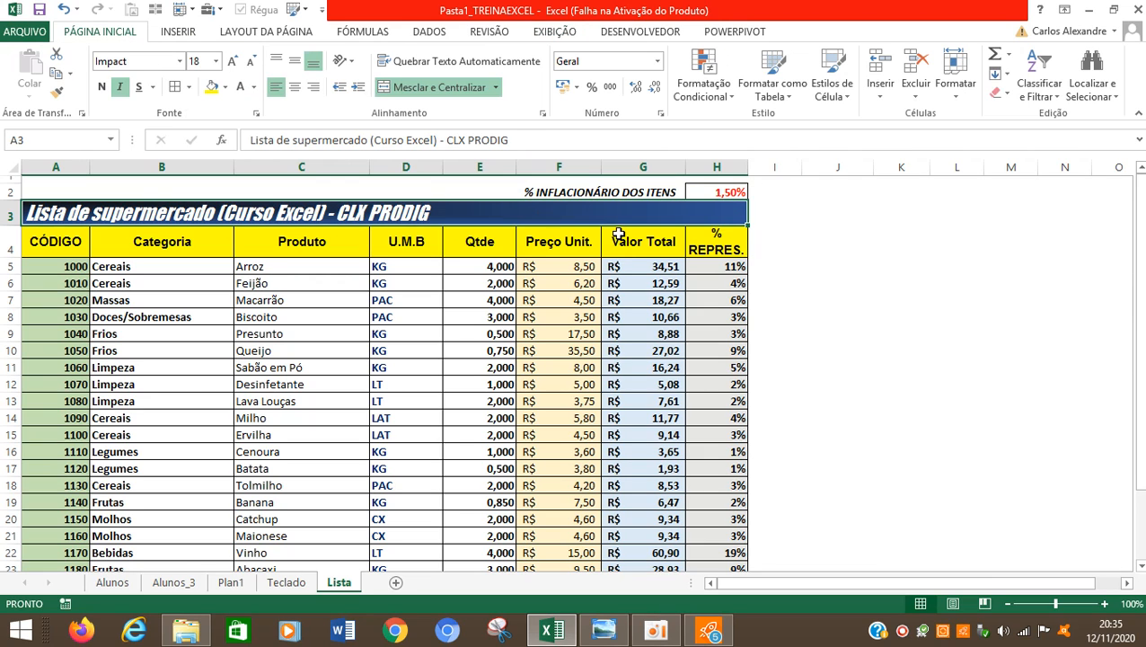
left_click(642, 232)
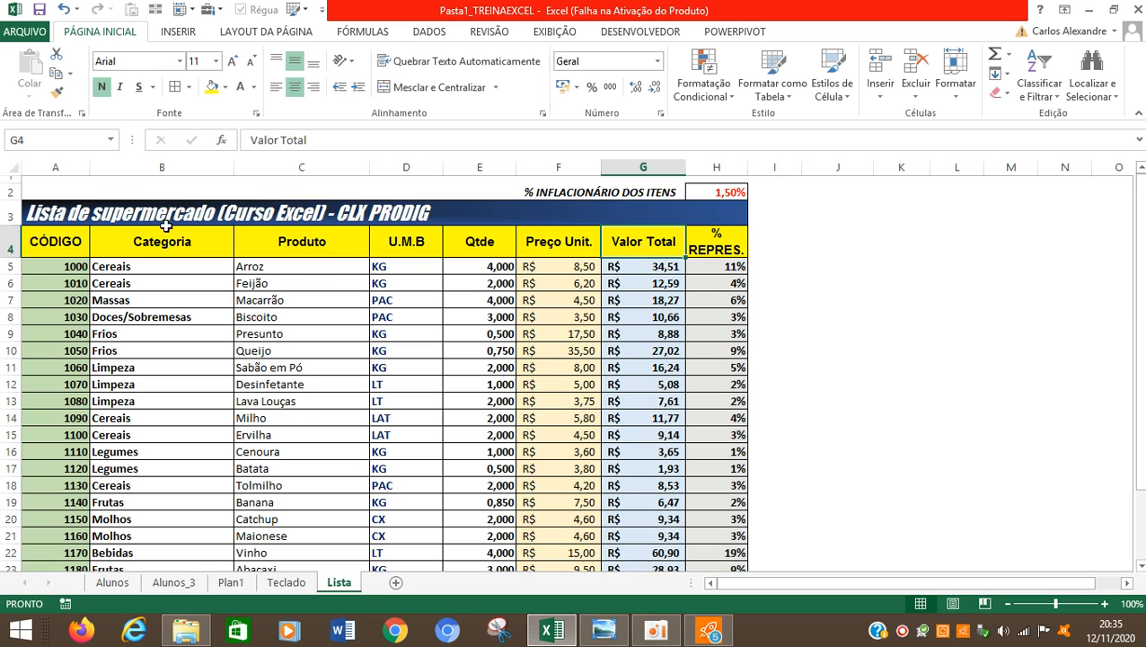
left_click_drag(16, 224, 17, 234)
left_click(47, 230)
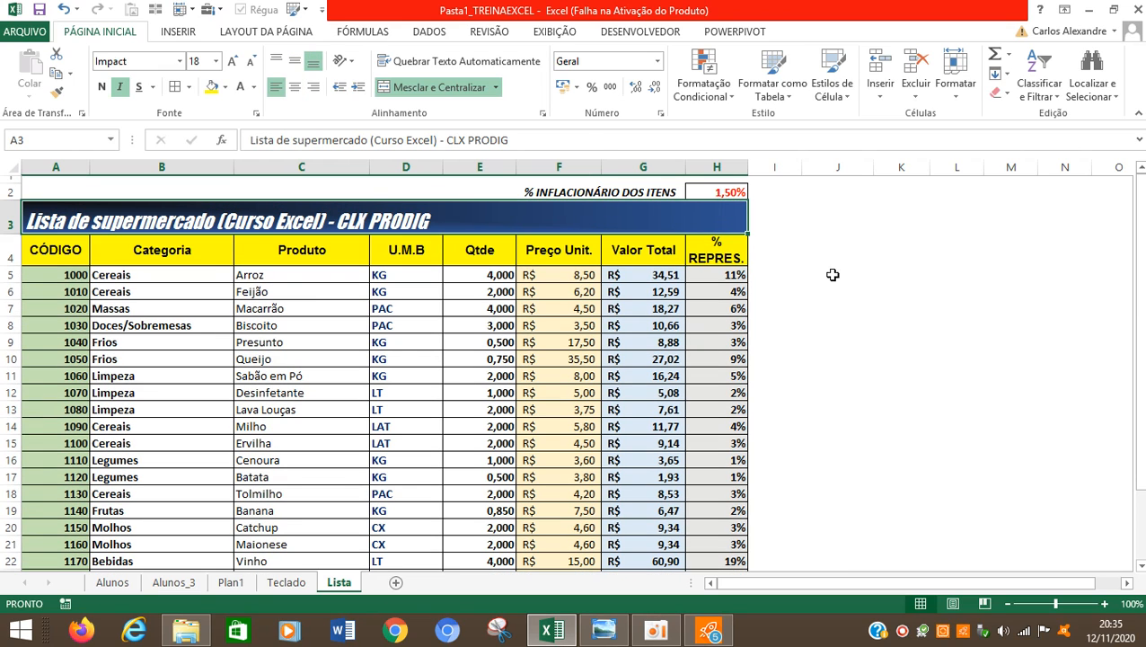
left_click(296, 70)
left_click(550, 372)
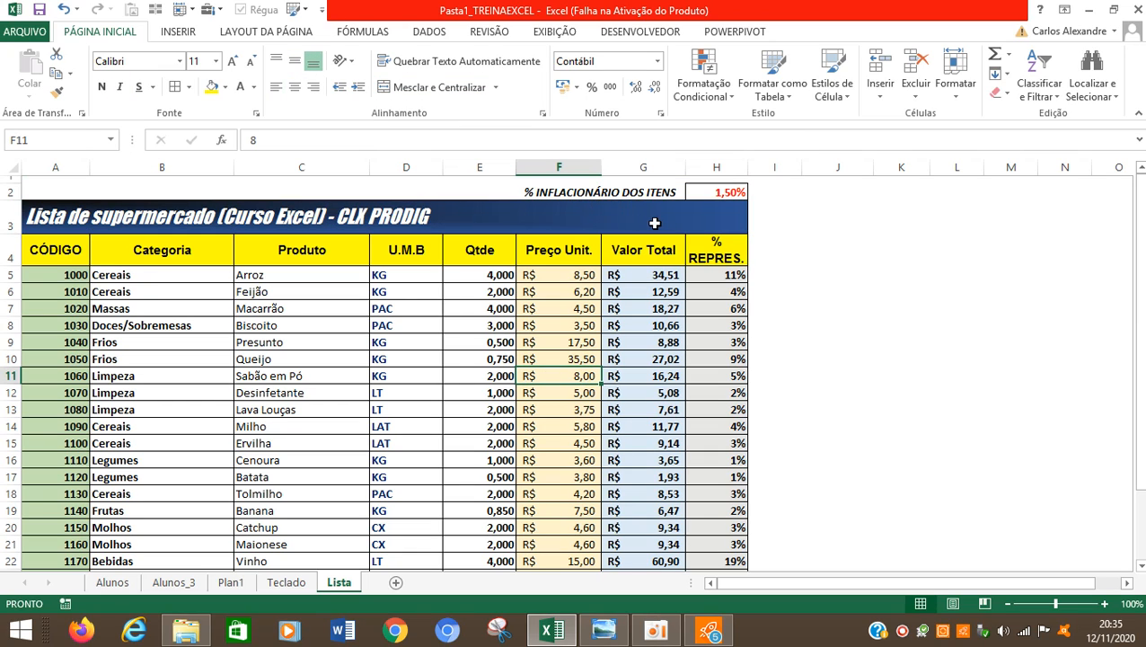
Check the grand total's formula in G25 below the Valor Total column
scroll(672, 326, "down", 2)
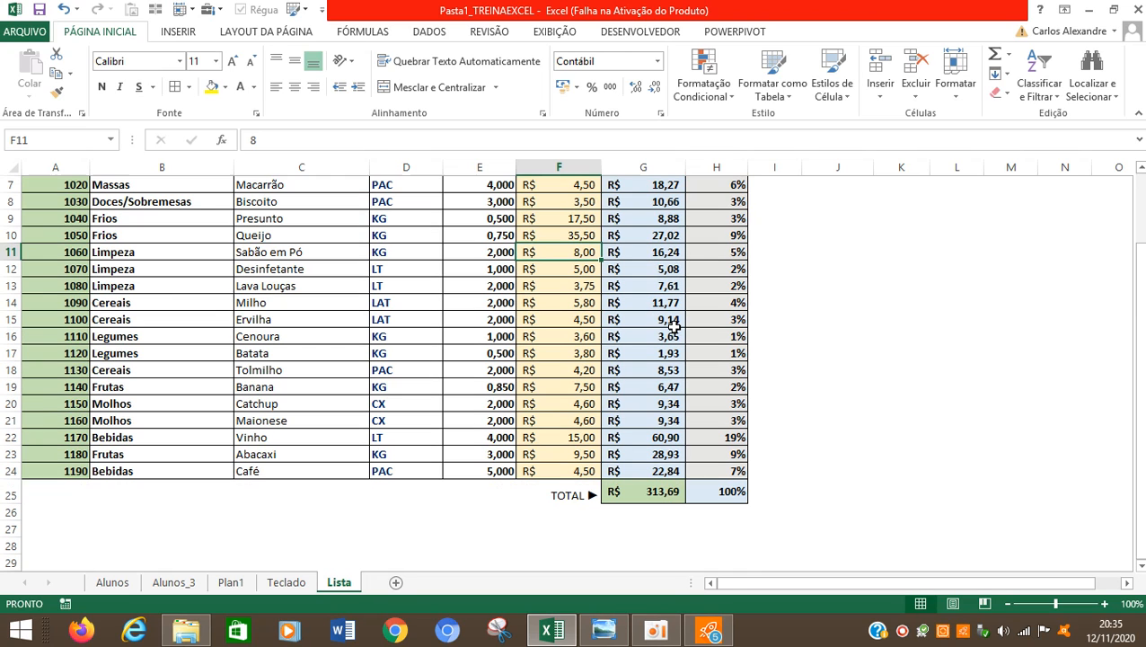
left_click(647, 491)
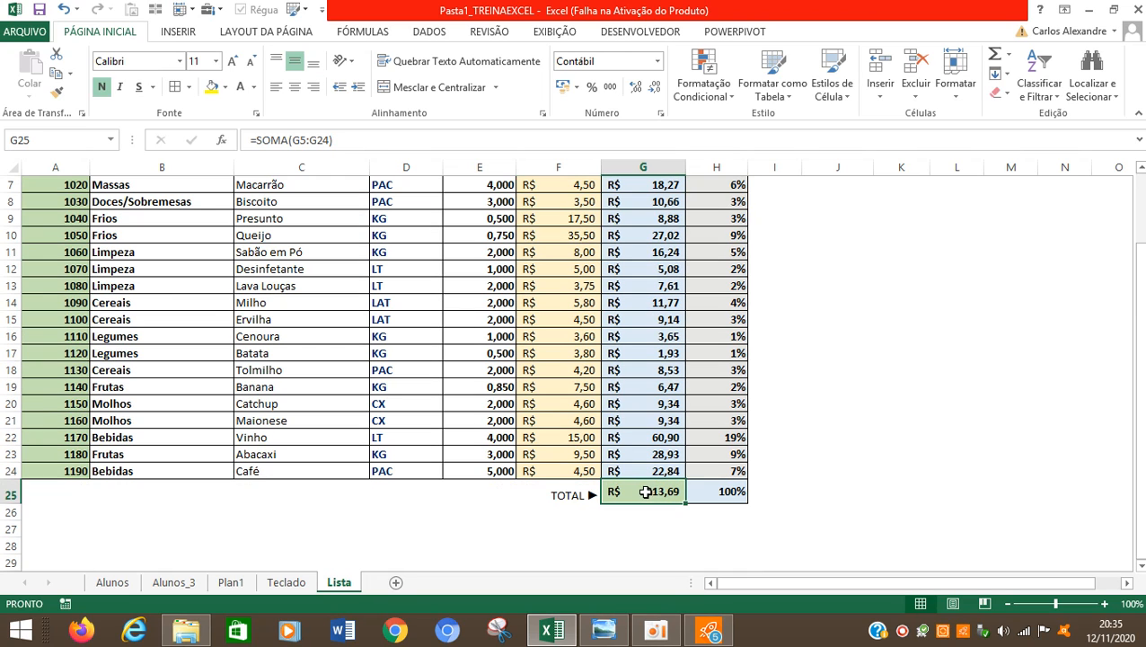
scroll(643, 488, "up", 2)
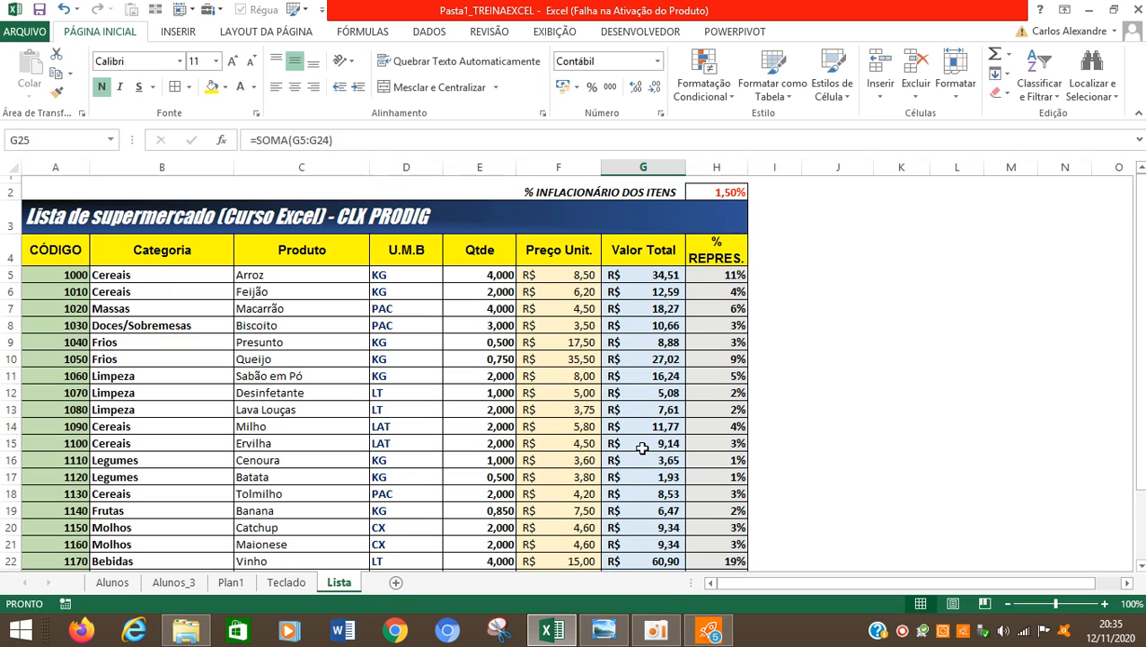
left_click(662, 219)
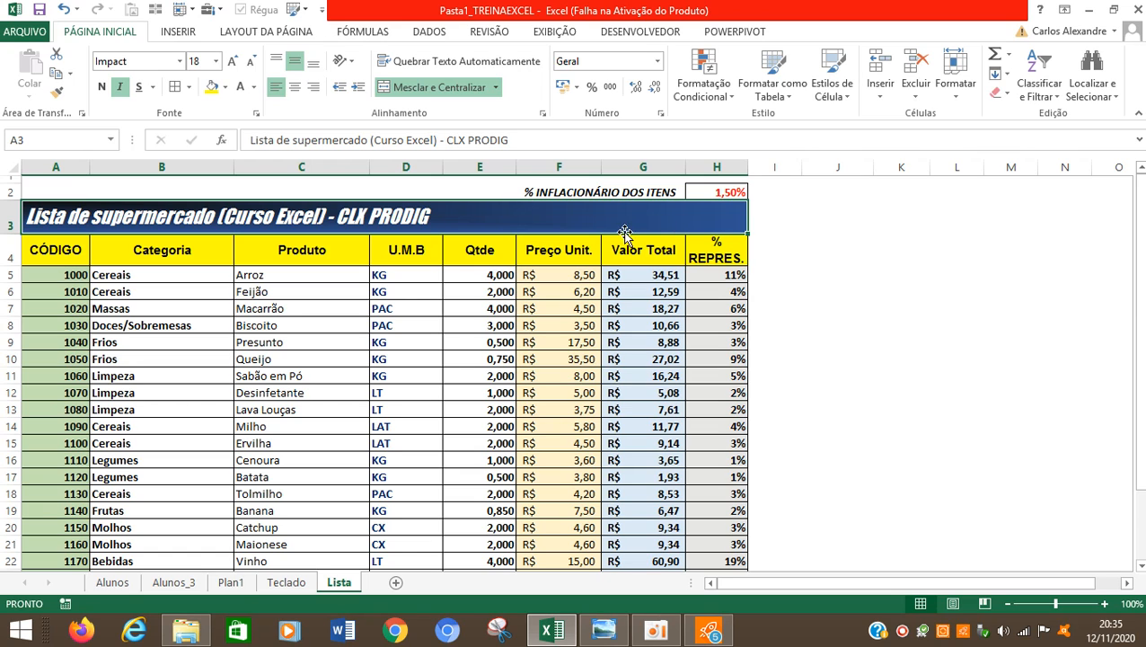
left_click(771, 74)
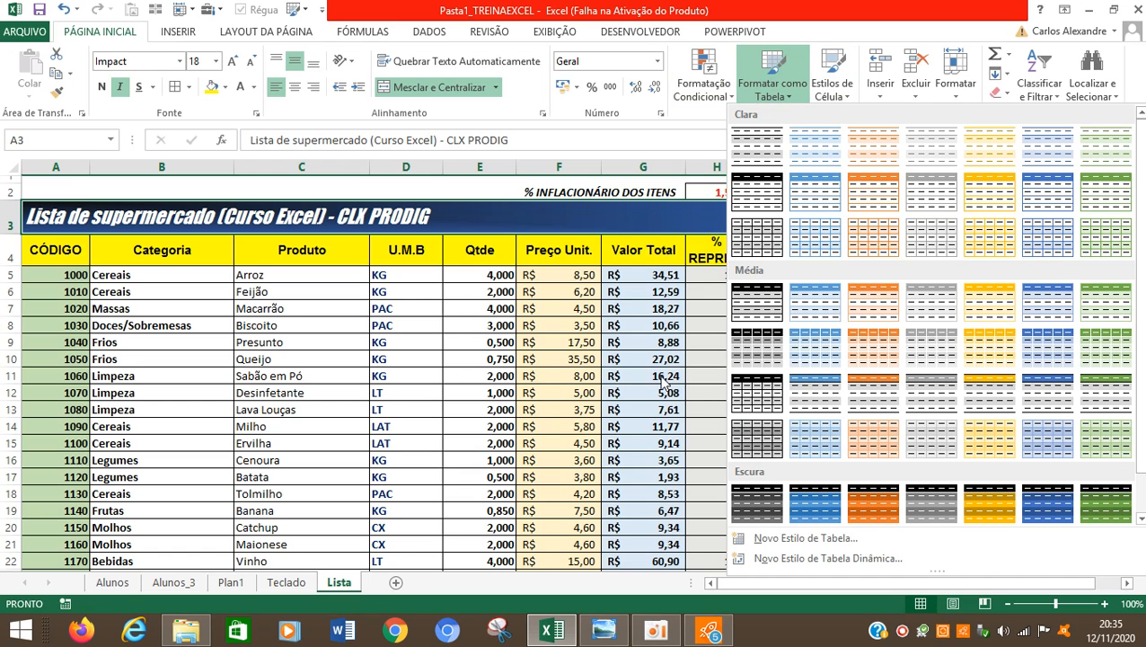
left_click(634, 274)
left_click(637, 250)
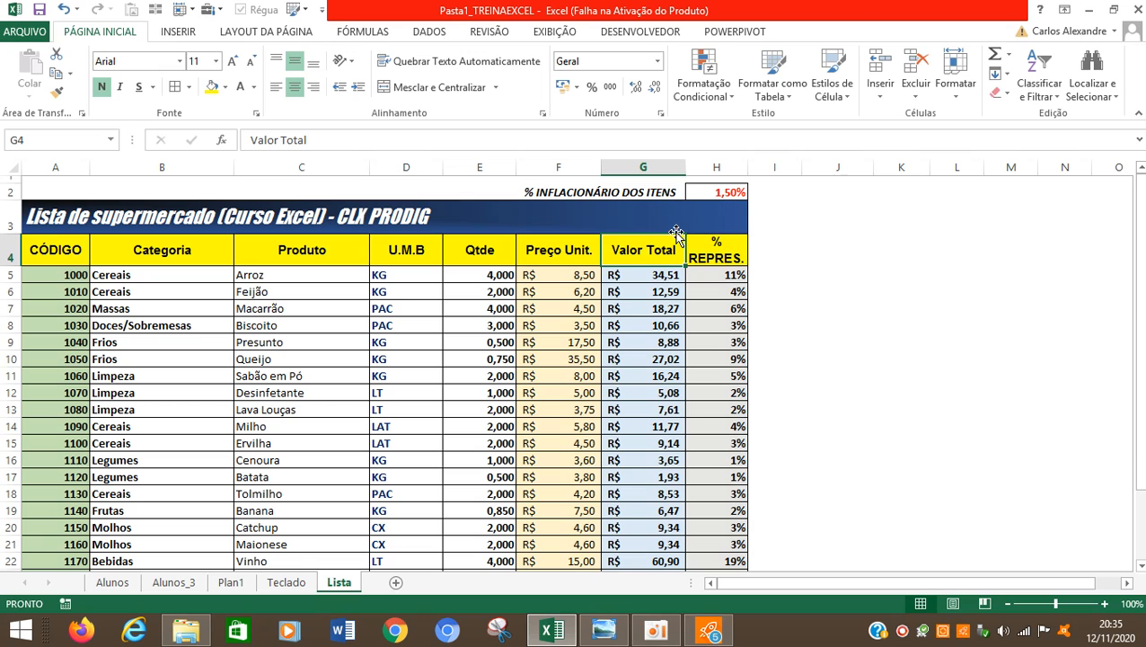
left_click(903, 631)
left_click(629, 215)
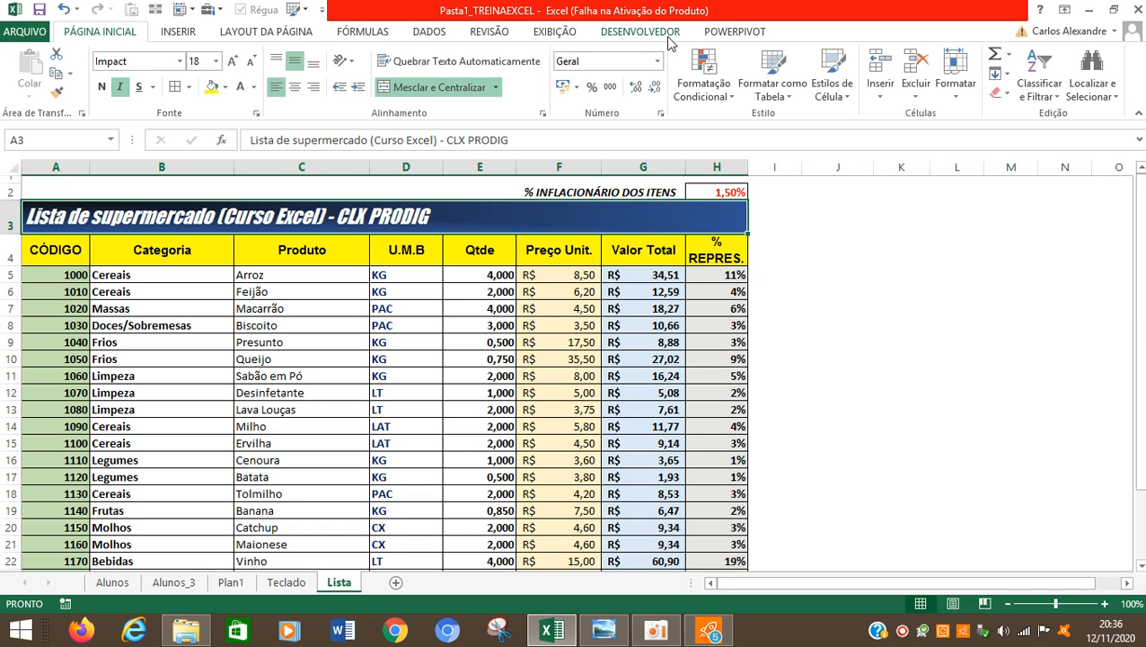
left_click(175, 34)
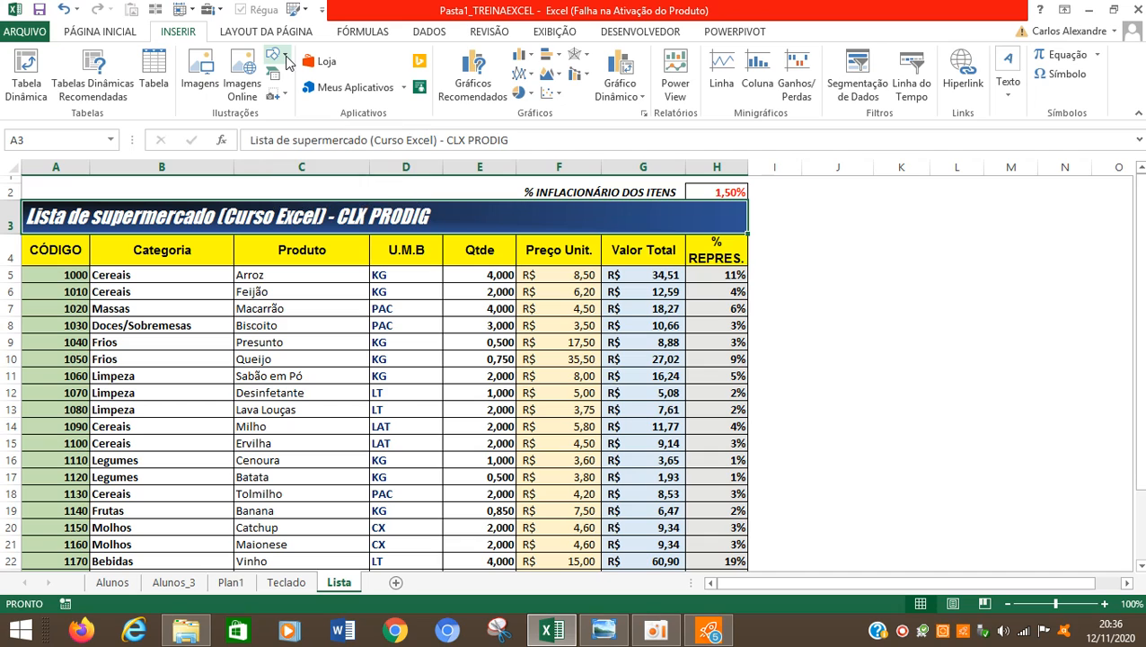
left_click(284, 57)
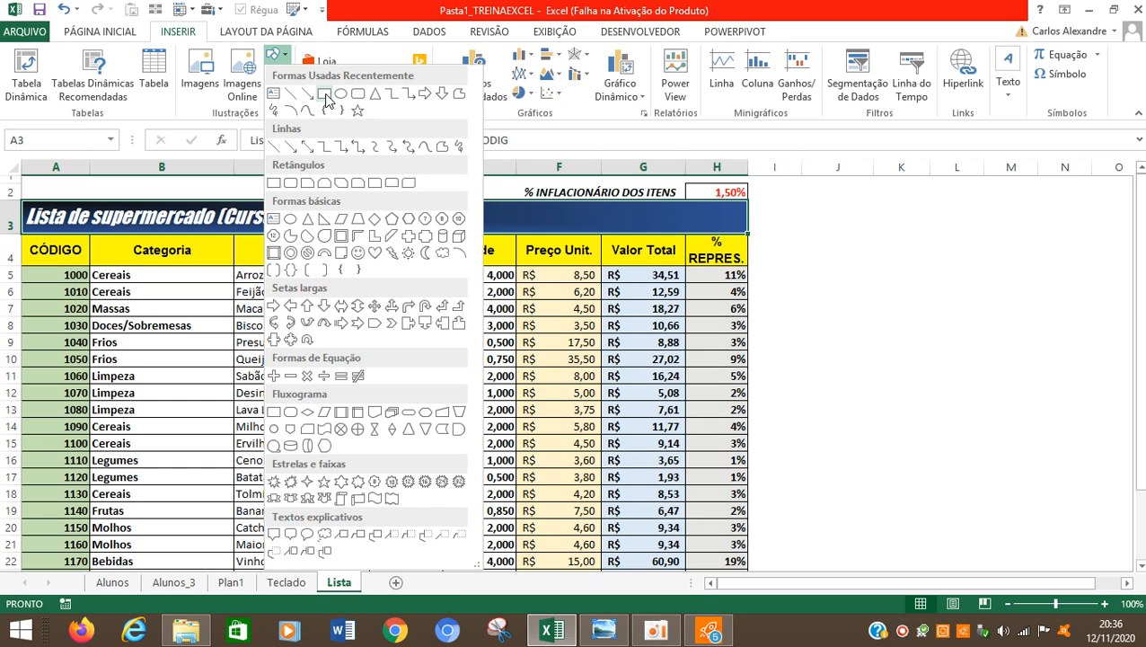
left_click(324, 95)
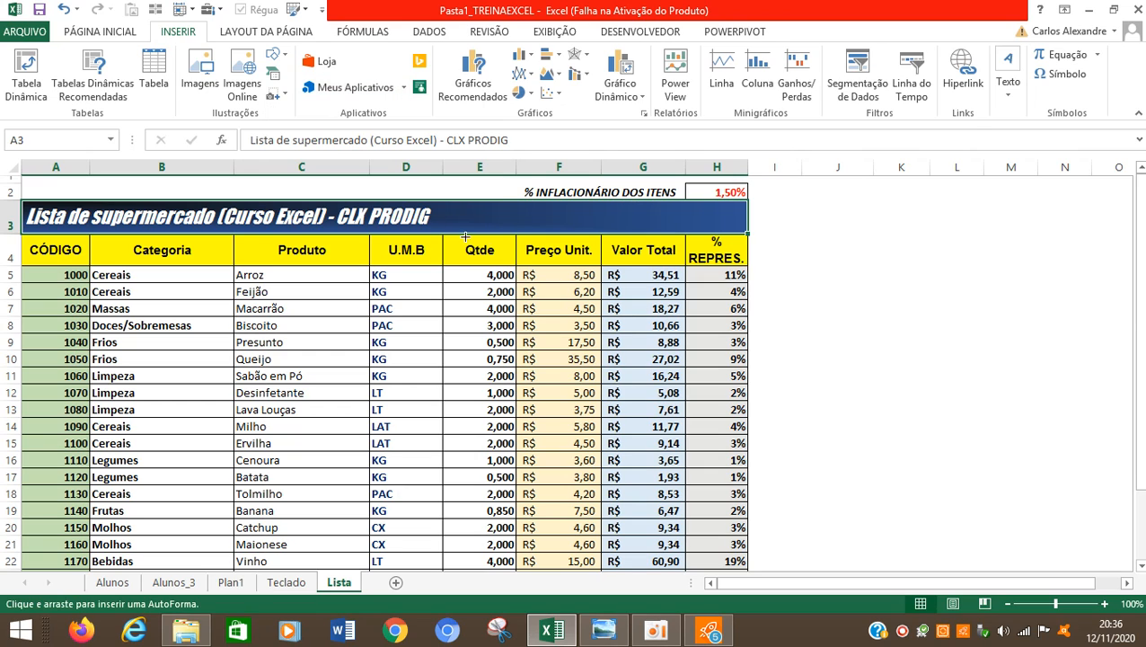
left_click(282, 55)
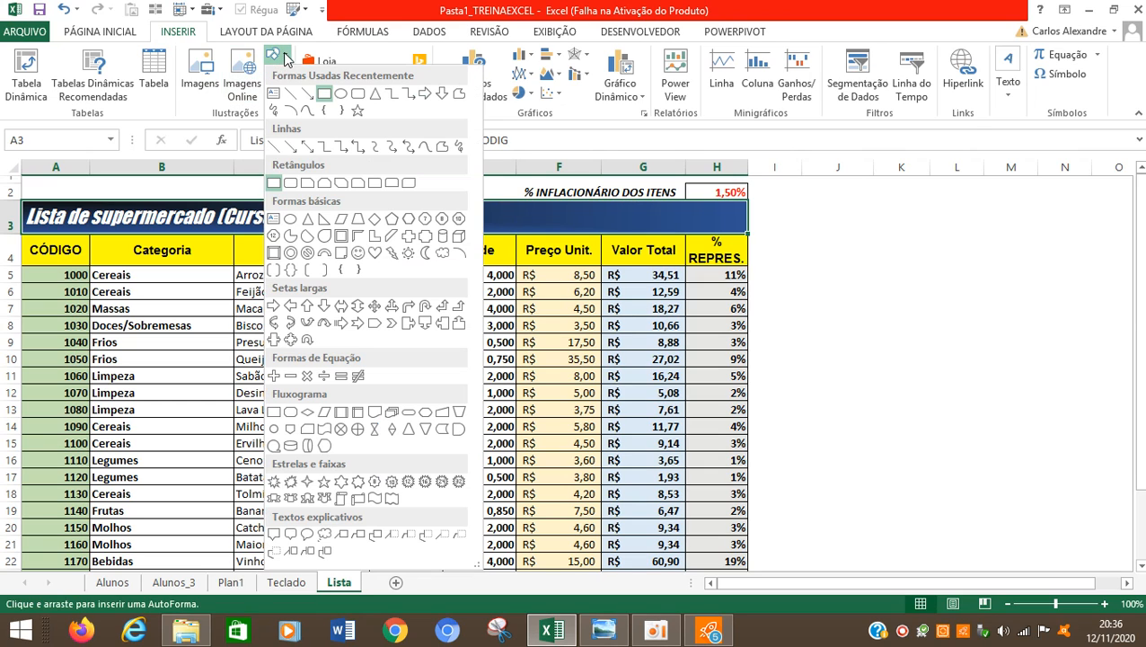
key("Escape")
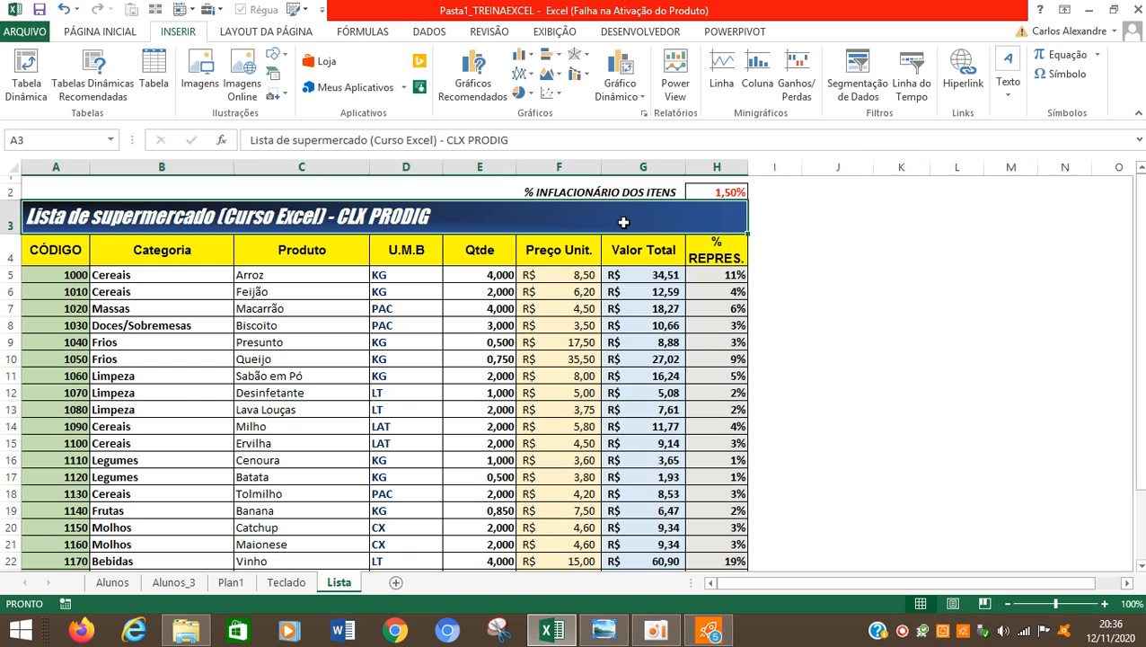
Draw a rectangle shape over title row 3, directly above the Valor Total heading and about that column's width
left_click(275, 55)
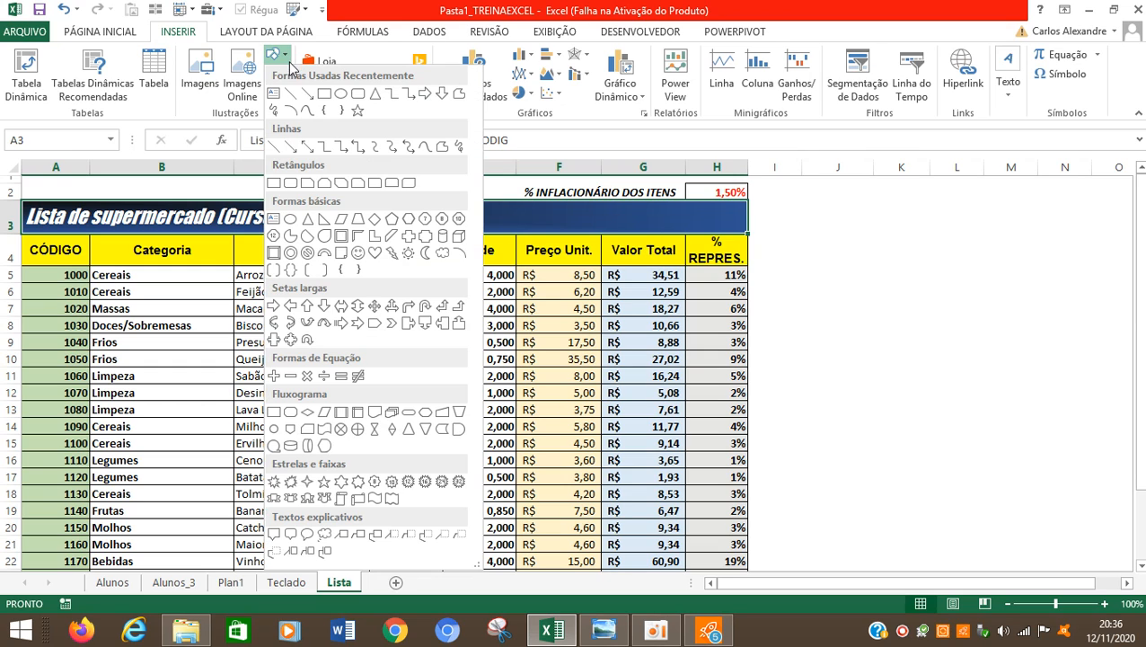
left_click(321, 94)
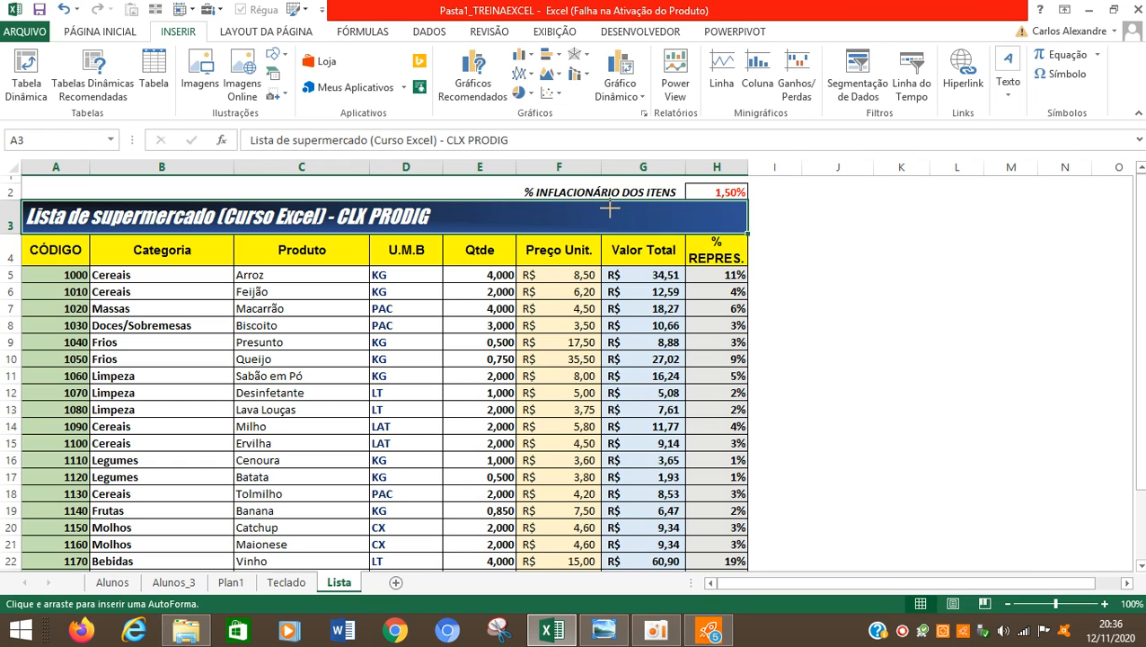
left_click_drag(603, 204, 687, 228)
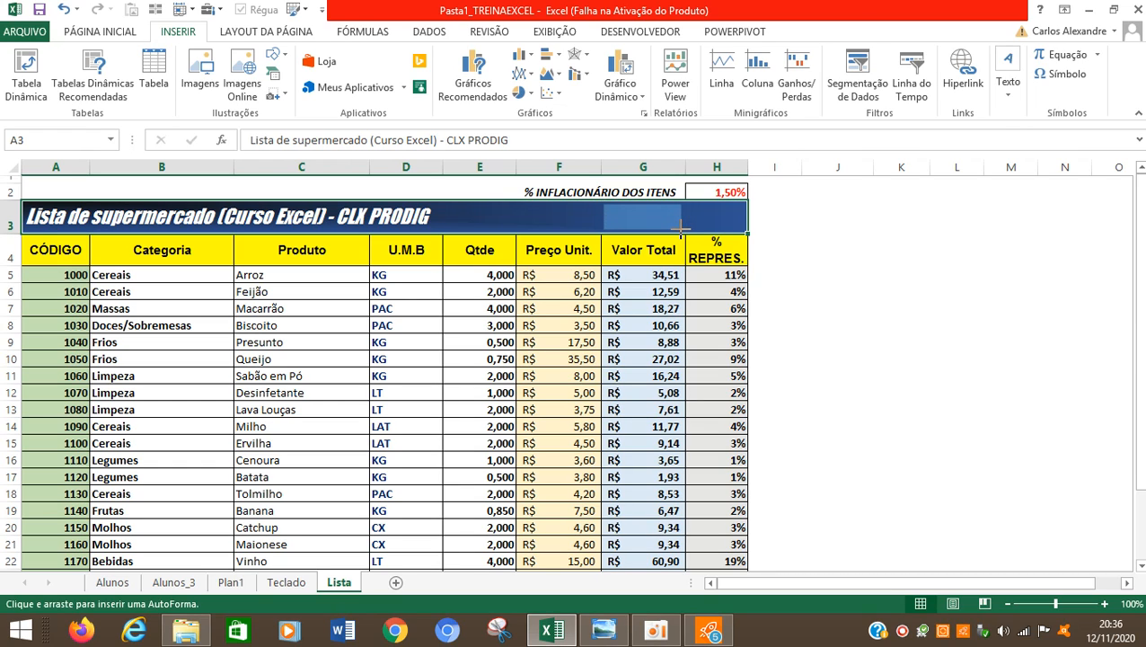
Finish drawing the rectangle above the Valor Total heading at about 0,79 cm high and 2,43 cm wide
left_click_drag(681, 228, 681, 229)
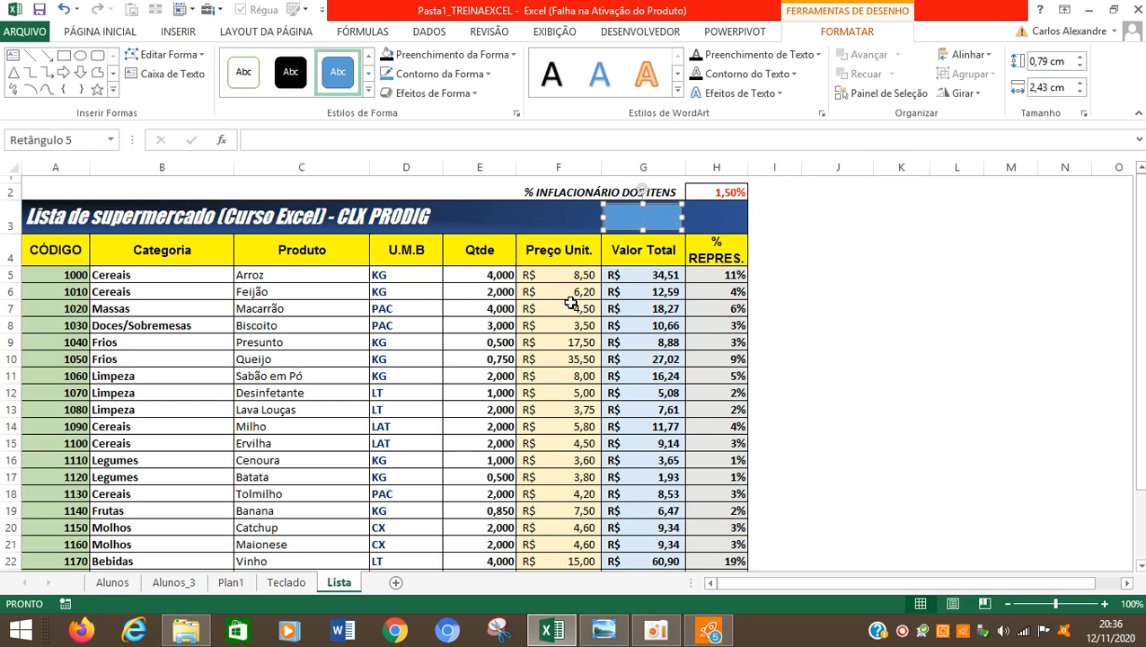
Try a dark blue and then an orange standard fill colour on the rectangle above Valor Total
left_click(369, 91)
left_click(846, 236)
left_click(445, 56)
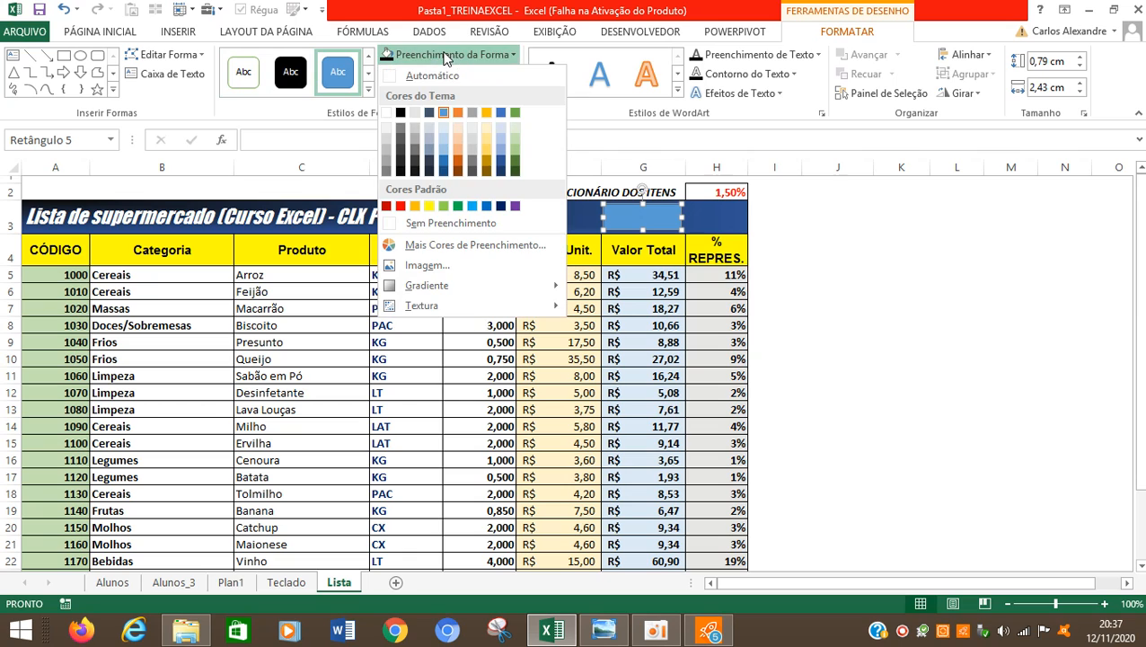
left_click(500, 206)
left_click(452, 54)
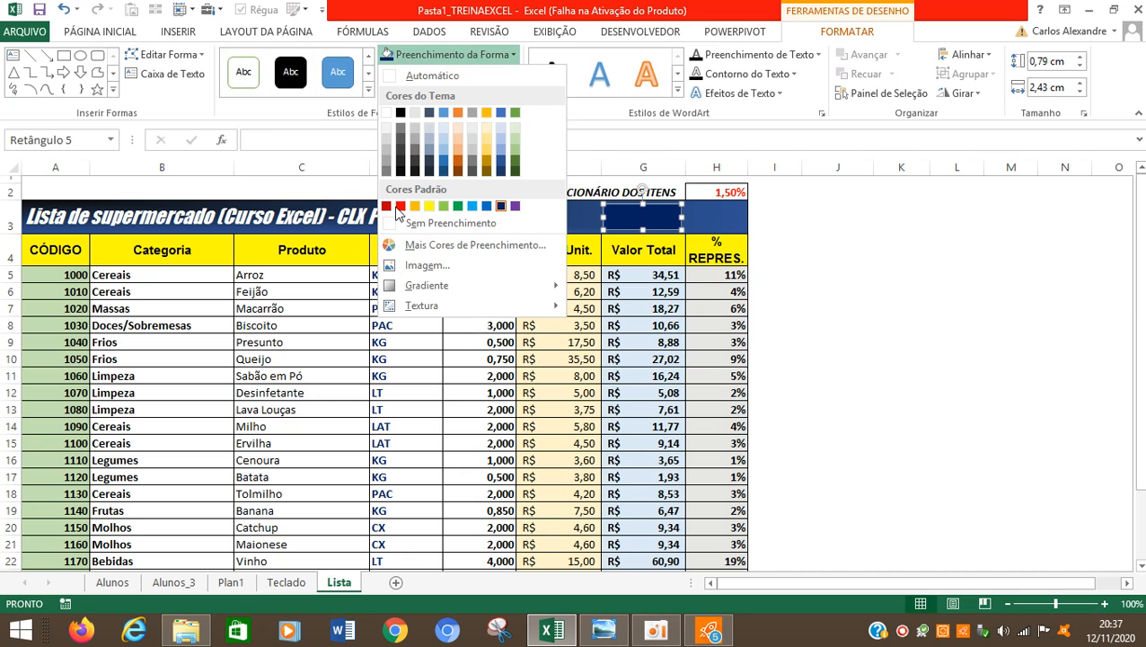
left_click(397, 206)
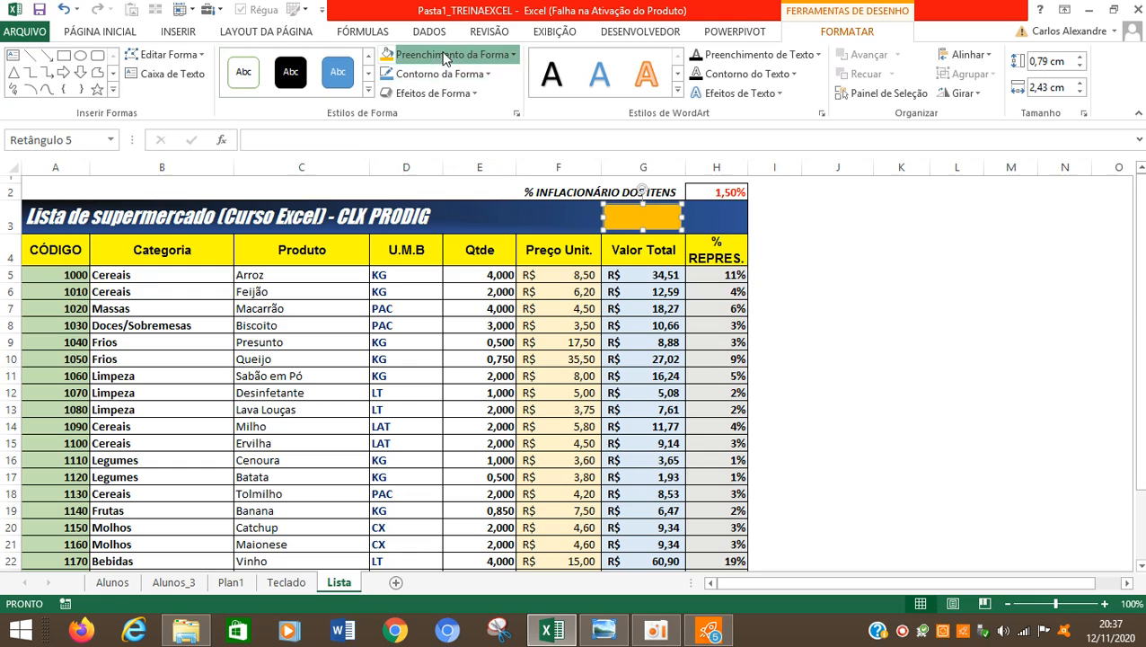
left_click(447, 53)
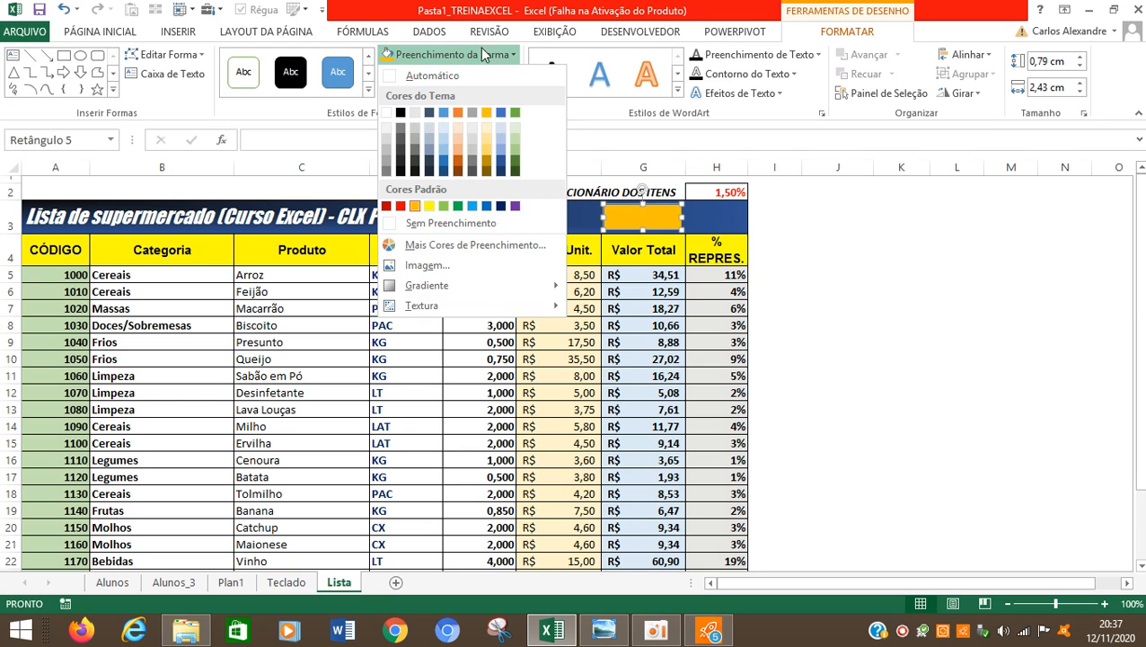
left_click(323, 305)
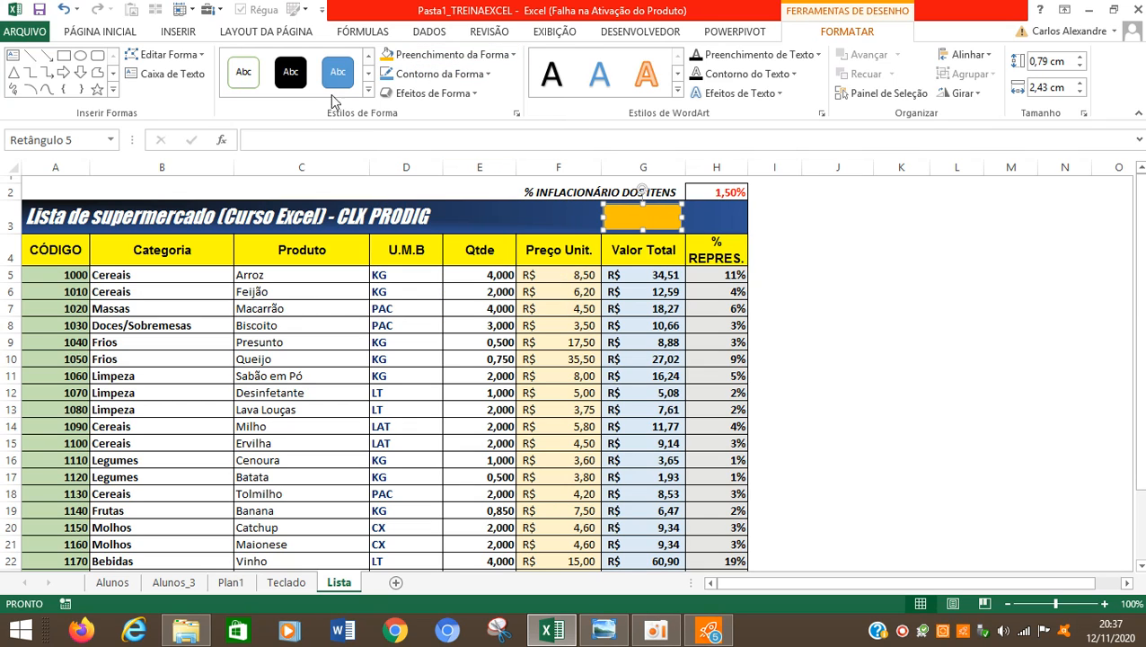
Apply the light gold preset shape style from the fourth row of styles to the rectangle above Valor Total
left_click(368, 90)
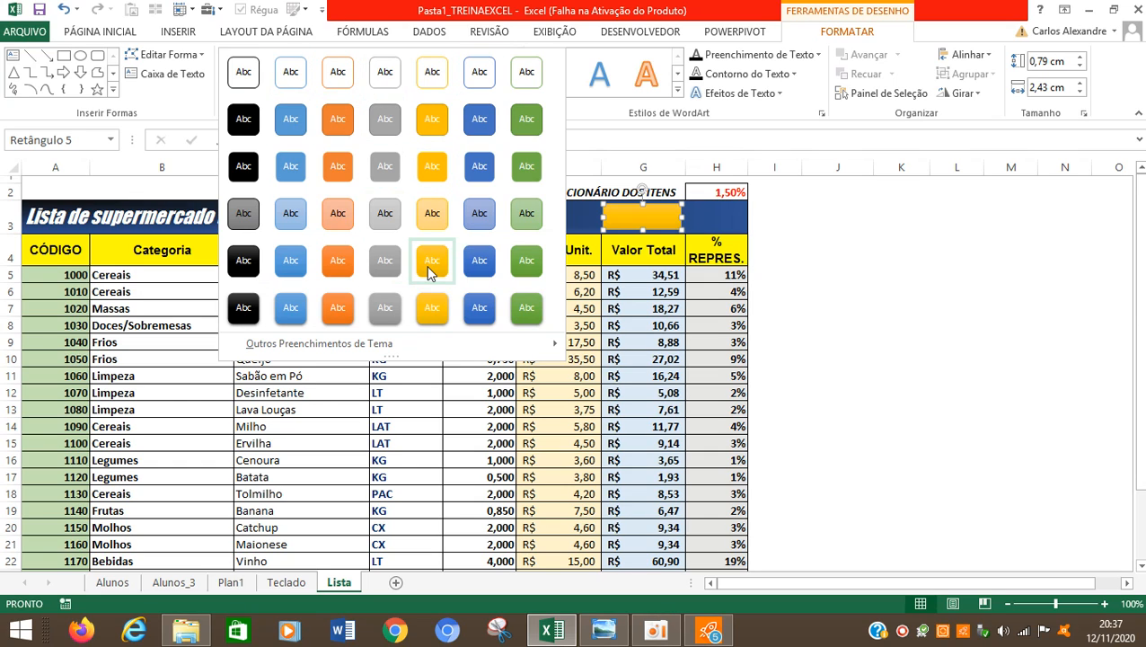
left_click(431, 216)
left_click(485, 308)
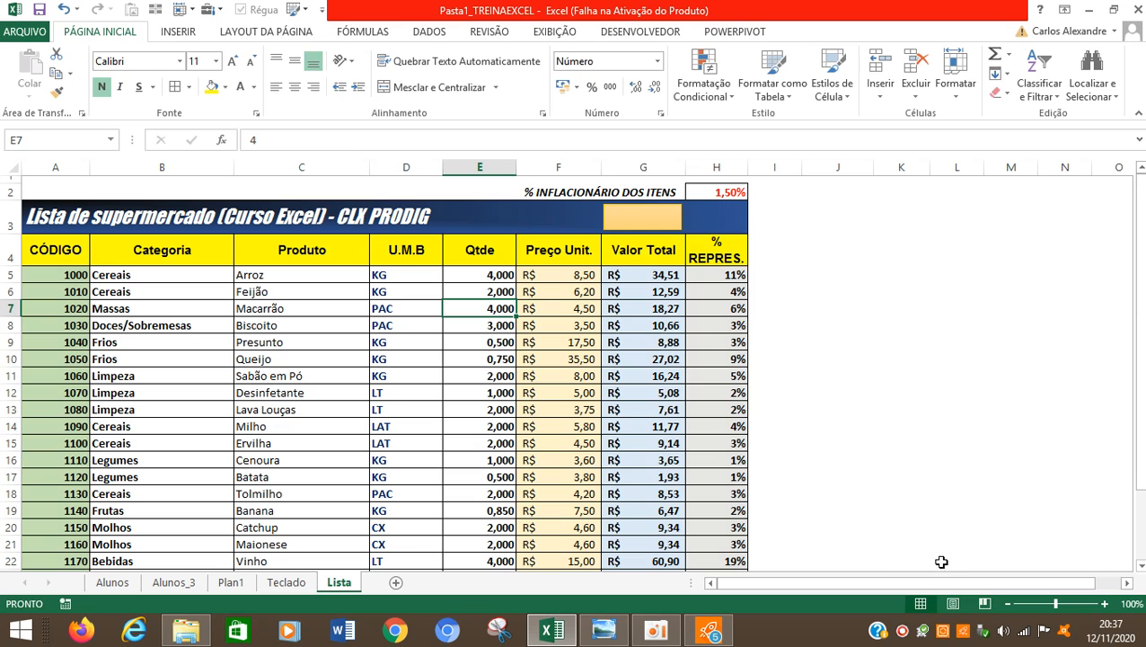
left_click(900, 633)
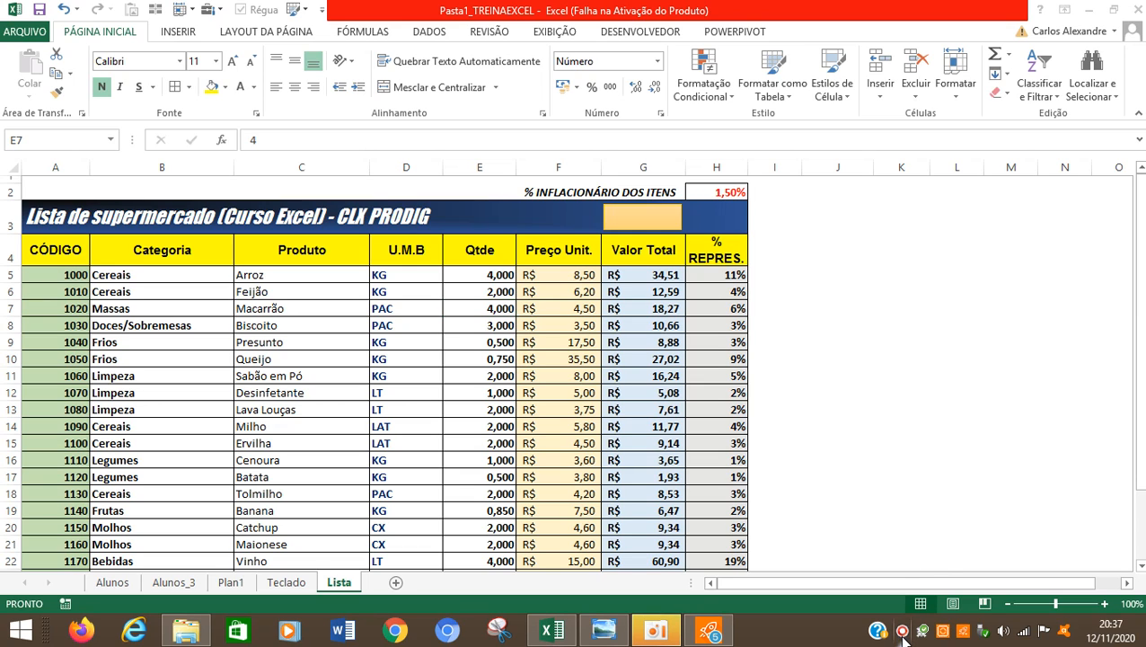
double_click(899, 629)
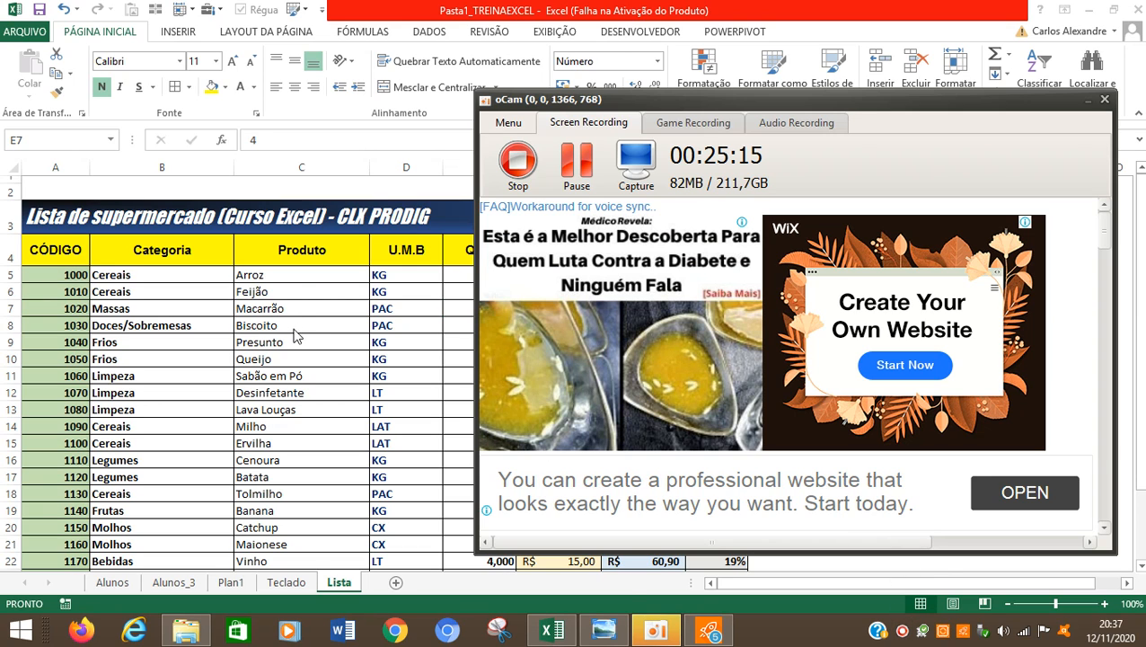
key("alt+Tab")
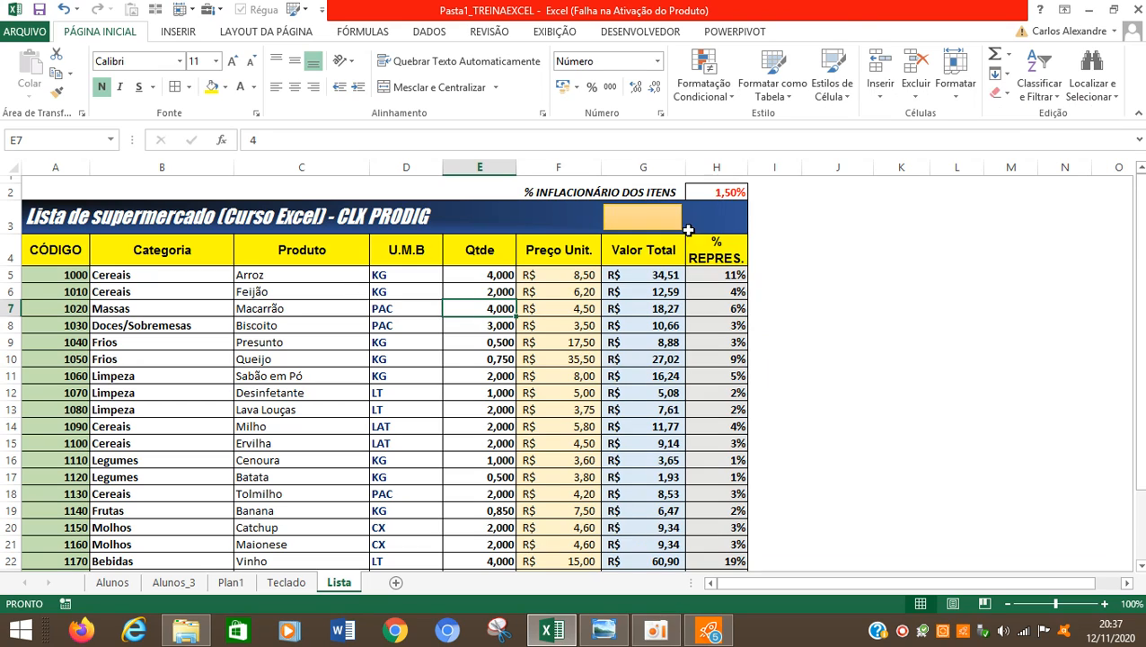
On the Teclado worksheet, move the larger hand picture from F2 to the left Shift key and rotate it counterclockwise
left_click(636, 219)
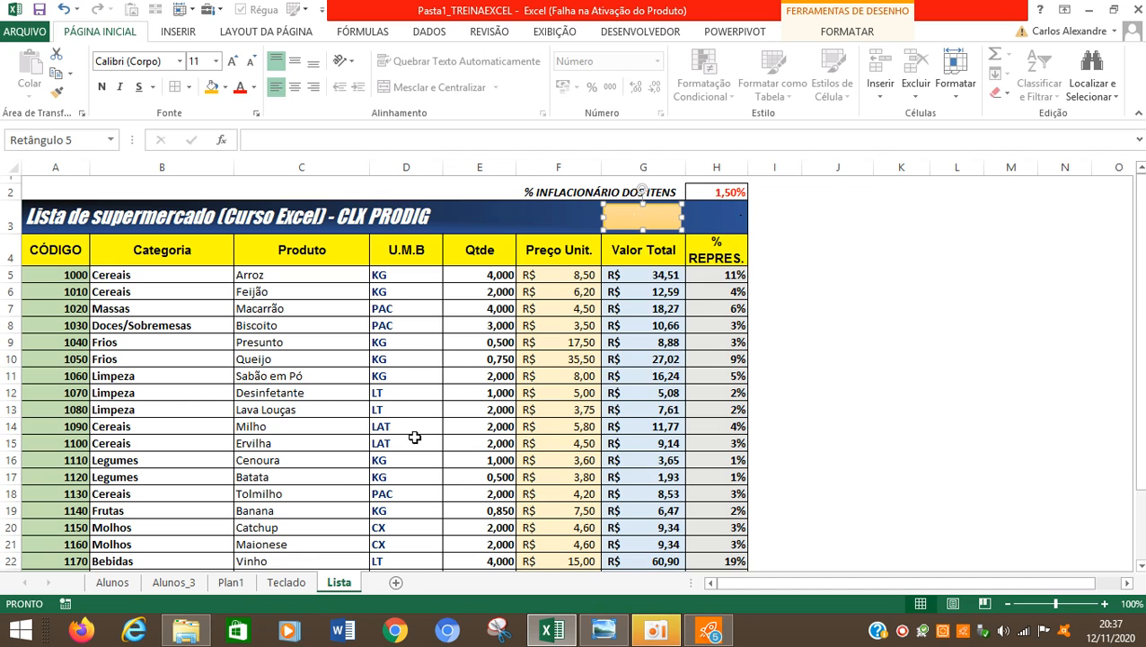
left_click(285, 581)
scroll(249, 533, "down", 4)
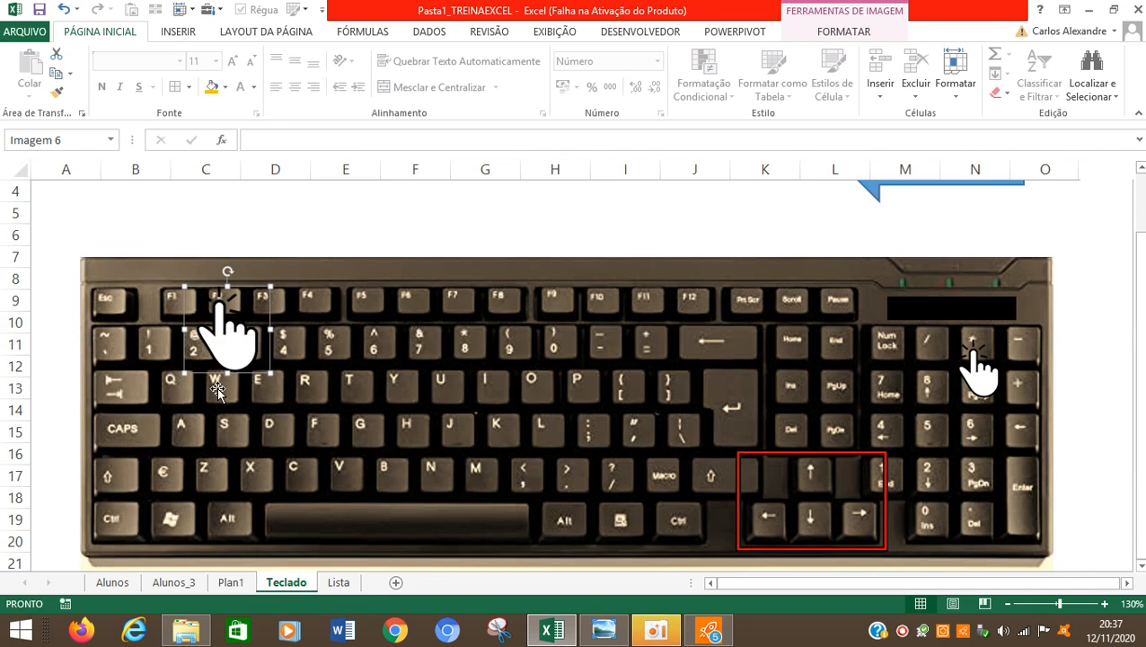
scroll(135, 336, "up", 2)
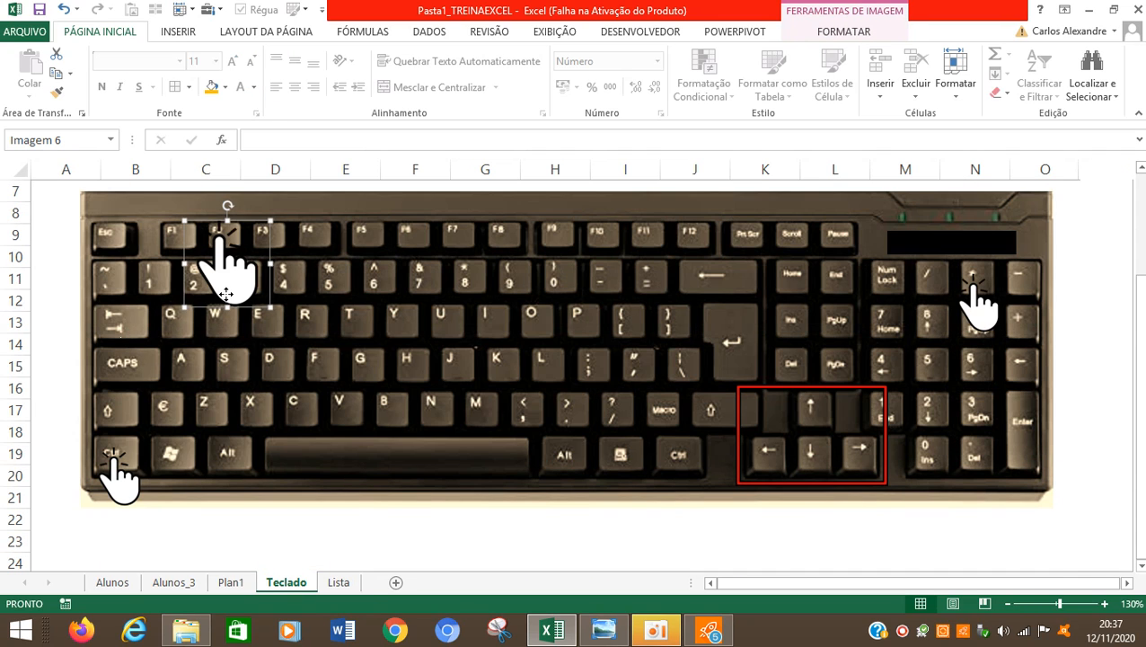
left_click_drag(226, 293, 139, 460)
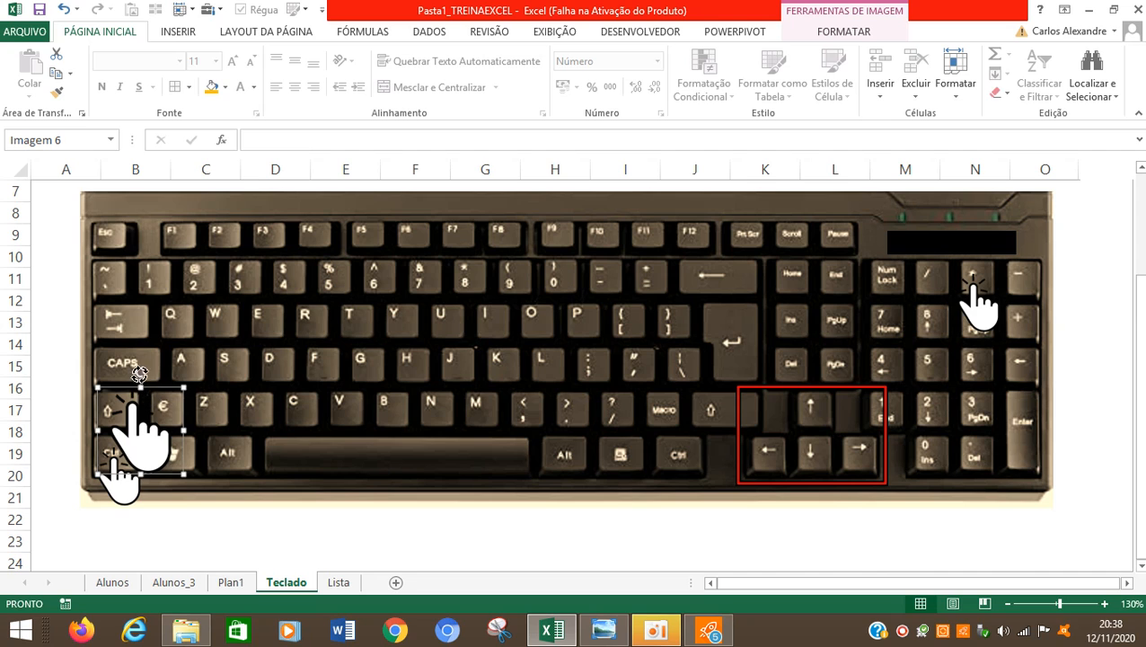
left_click_drag(139, 374, 102, 383)
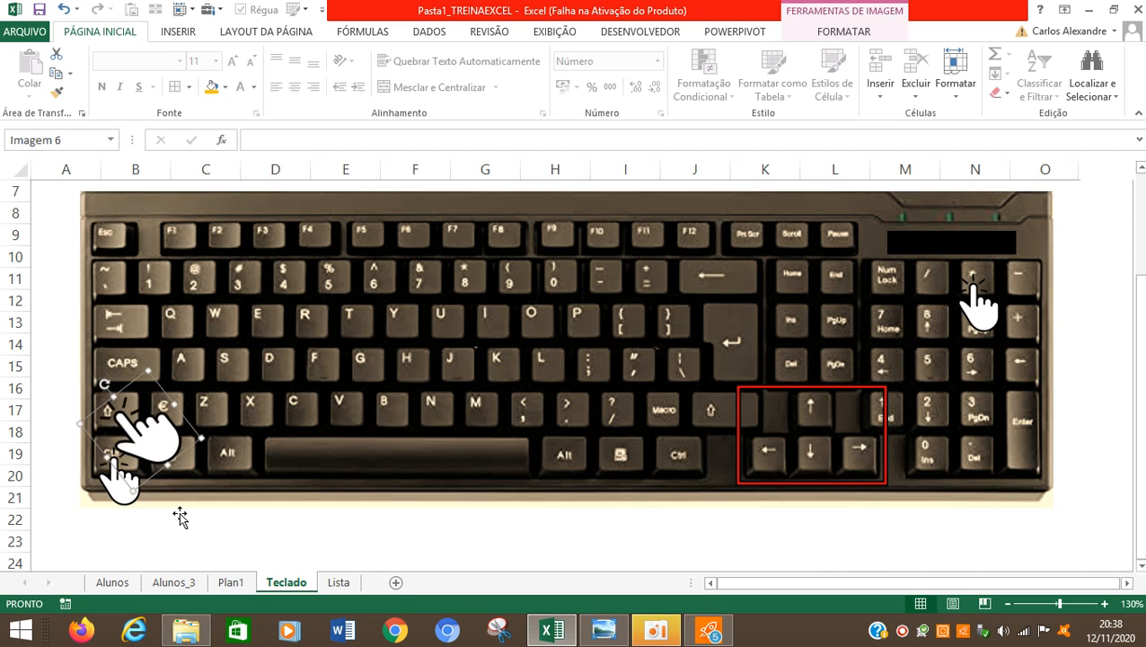
On the Lista worksheet, duplicate the gold rectangle straight across to above % REPRES. and narrow the copy to that column's width
left_click(354, 584)
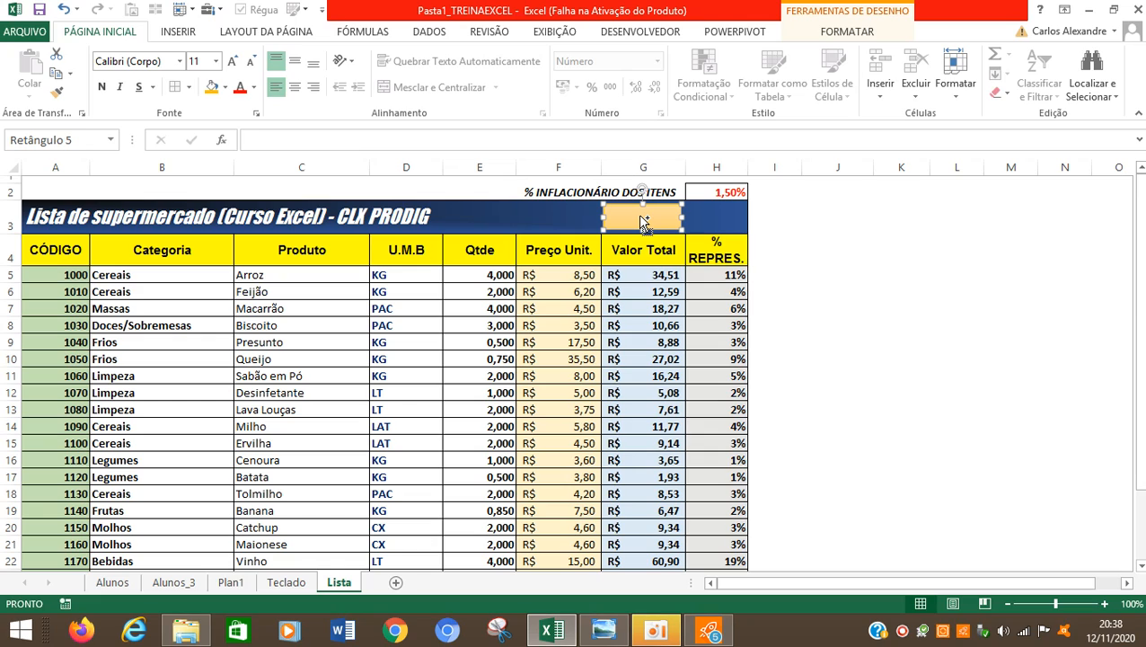
left_click_drag(641, 216, 734, 231)
key("ctrl+z")
left_click_drag(633, 223, 753, 219)
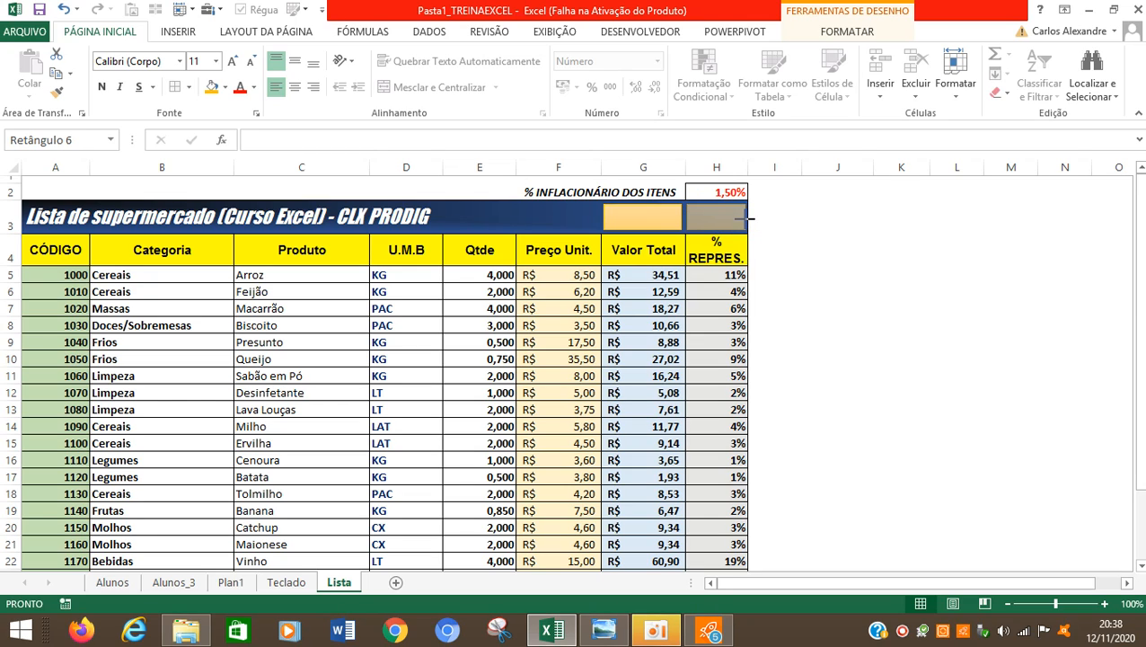
left_click_drag(745, 218, 744, 219)
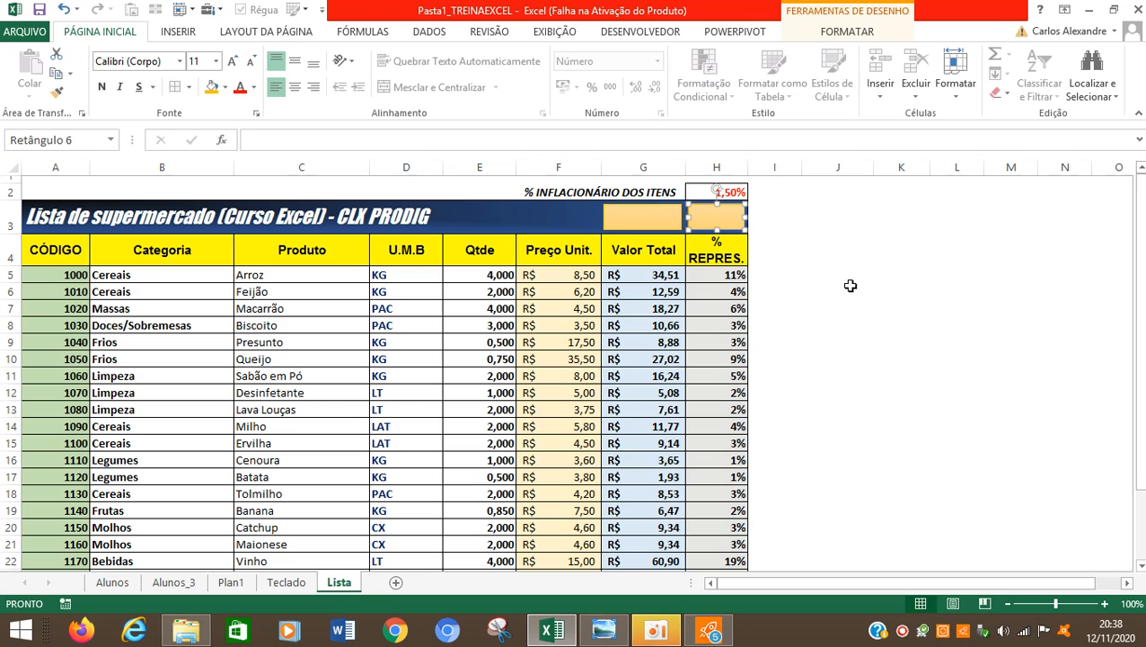
left_click(839, 289)
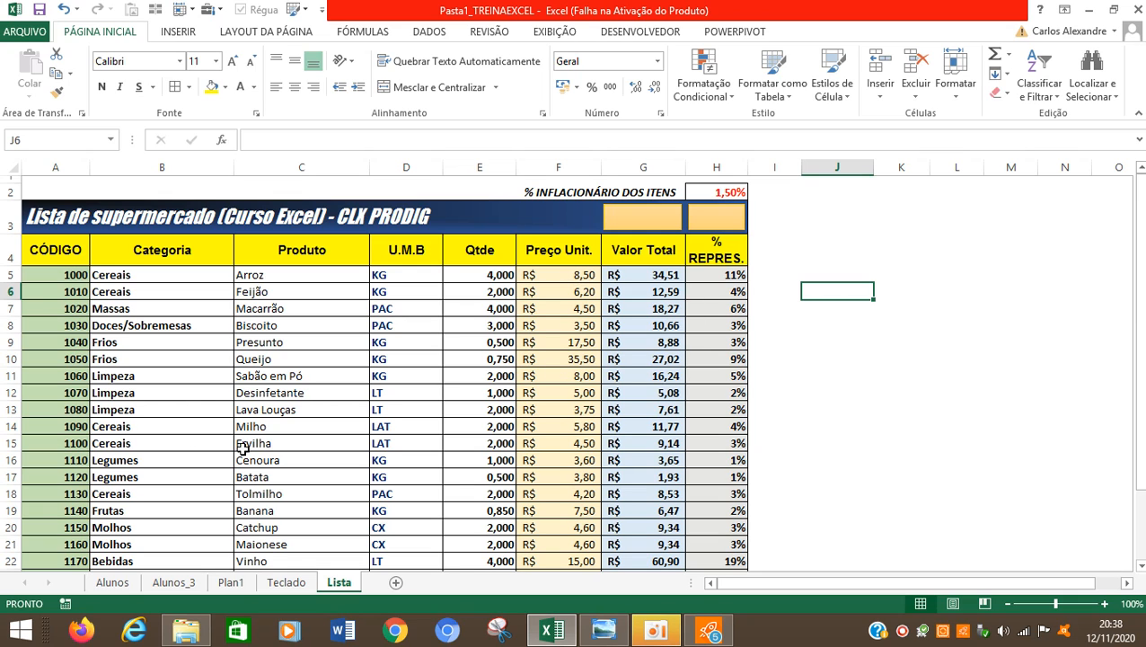
Examine the totals in G25:H25 that correspond to the two rectangles in the title row
left_click(903, 631)
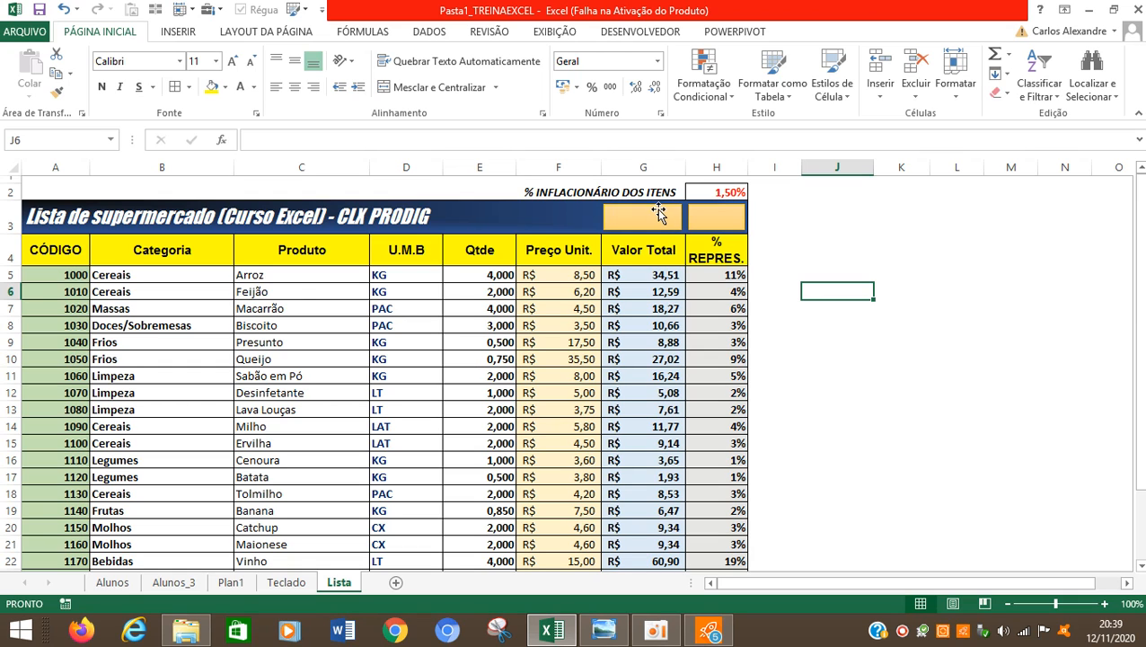
scroll(622, 334, "down", 3)
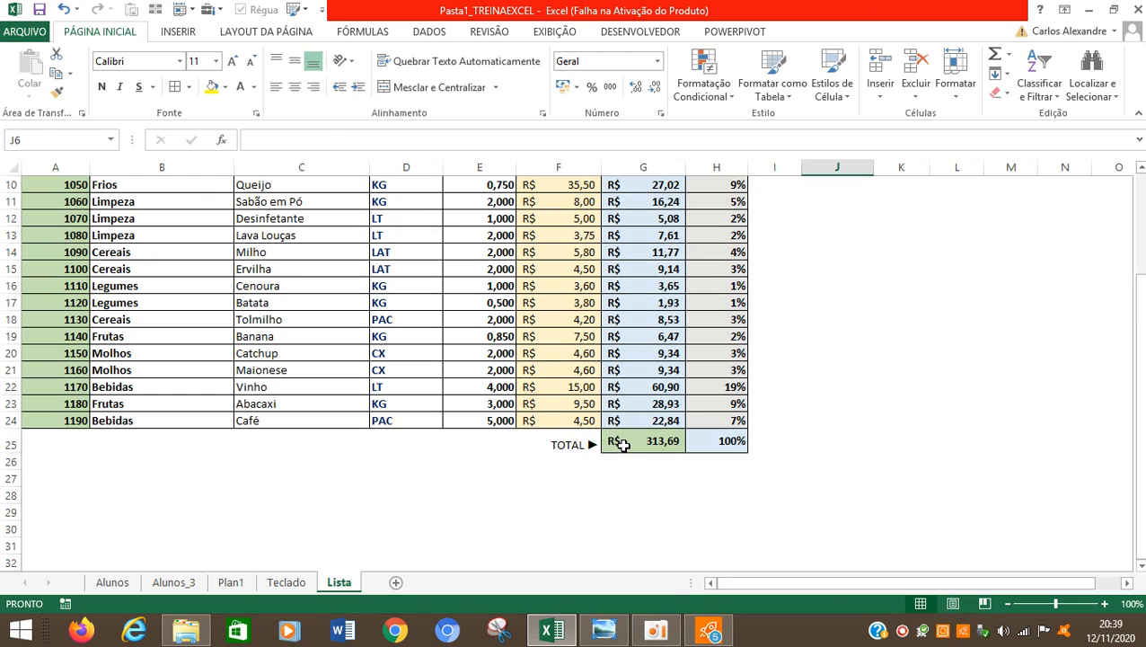
left_click_drag(624, 442, 716, 440)
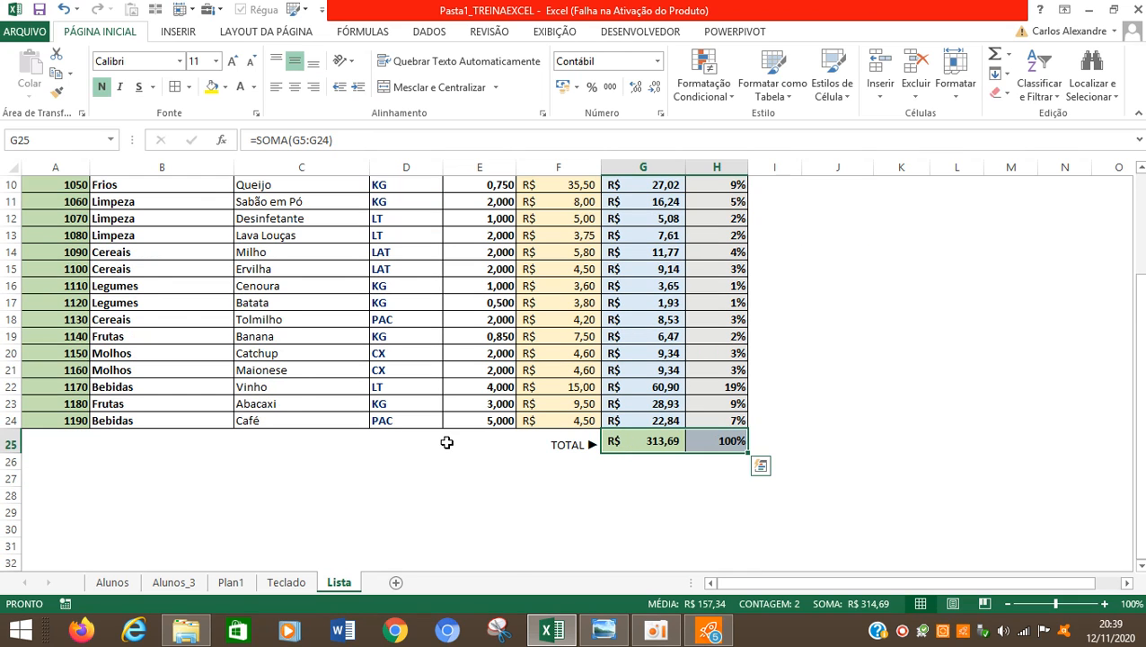
scroll(446, 442, "up", 3)
left_click(560, 308)
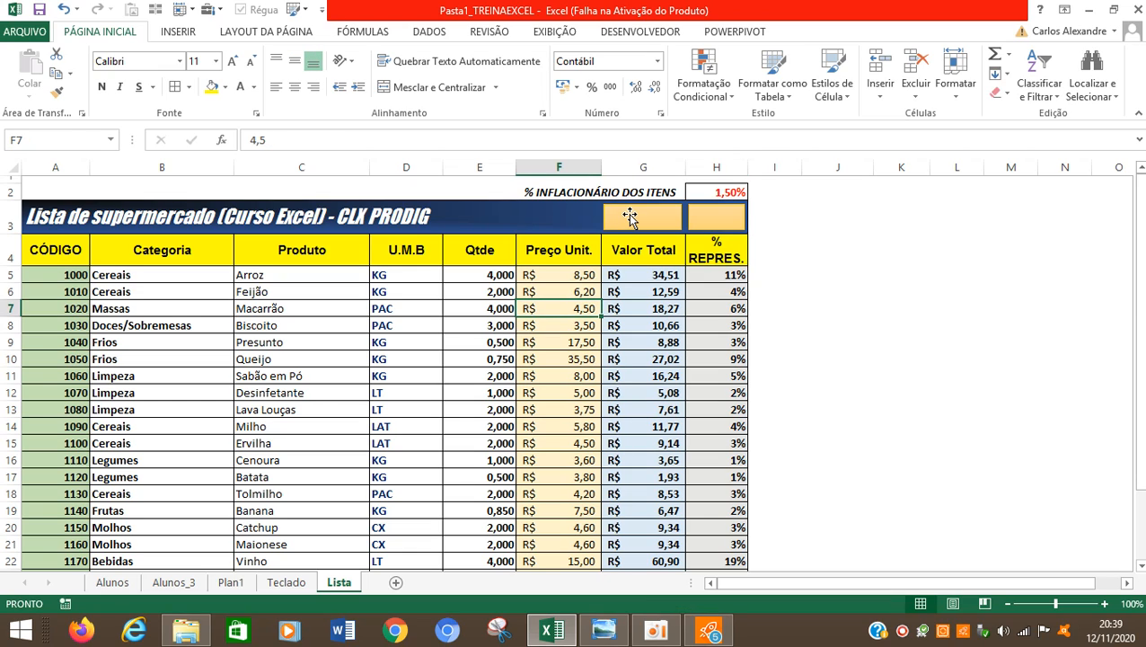
Link the rectangle above Valor Total to the grand total cell with the formula =$G$25
left_click(635, 221)
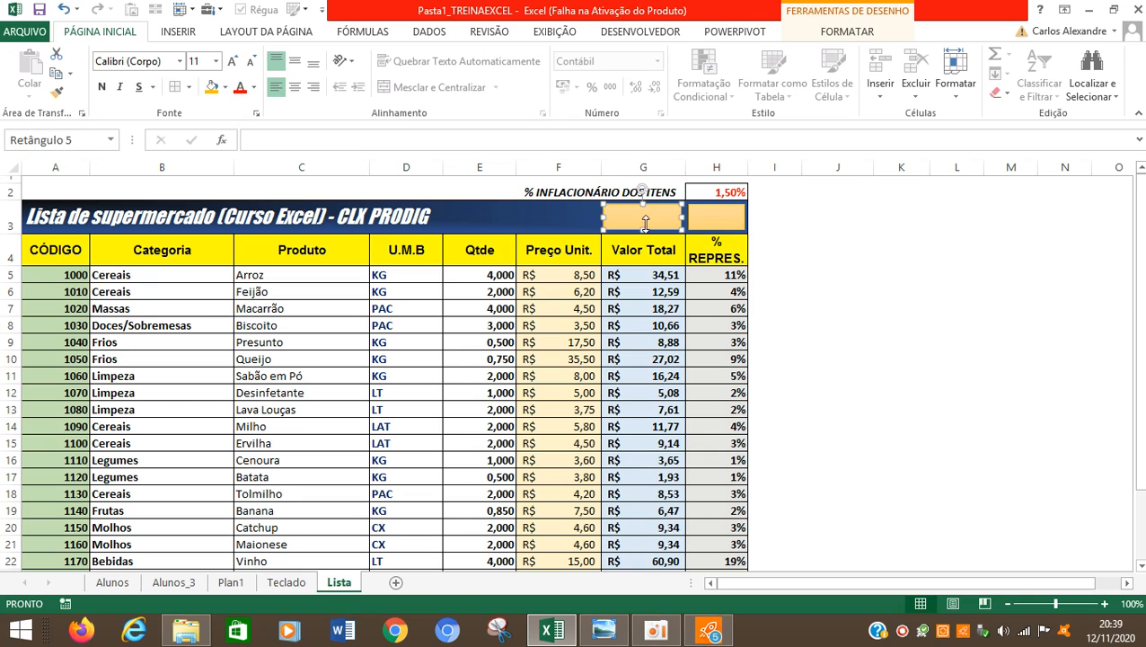
left_click(343, 140)
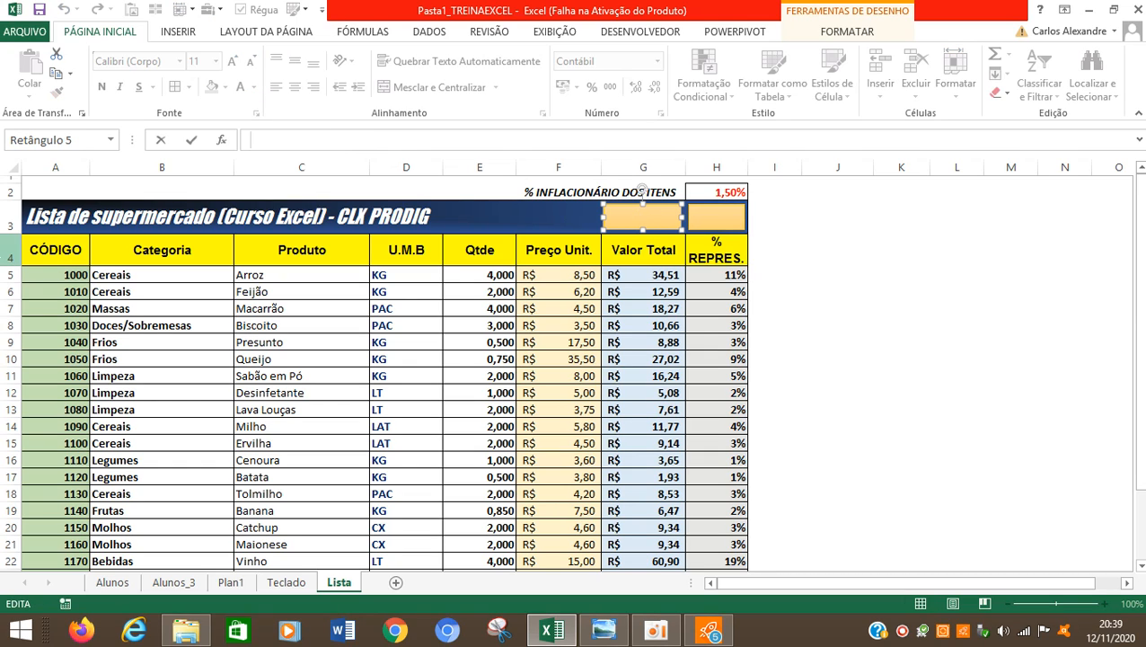
type("=")
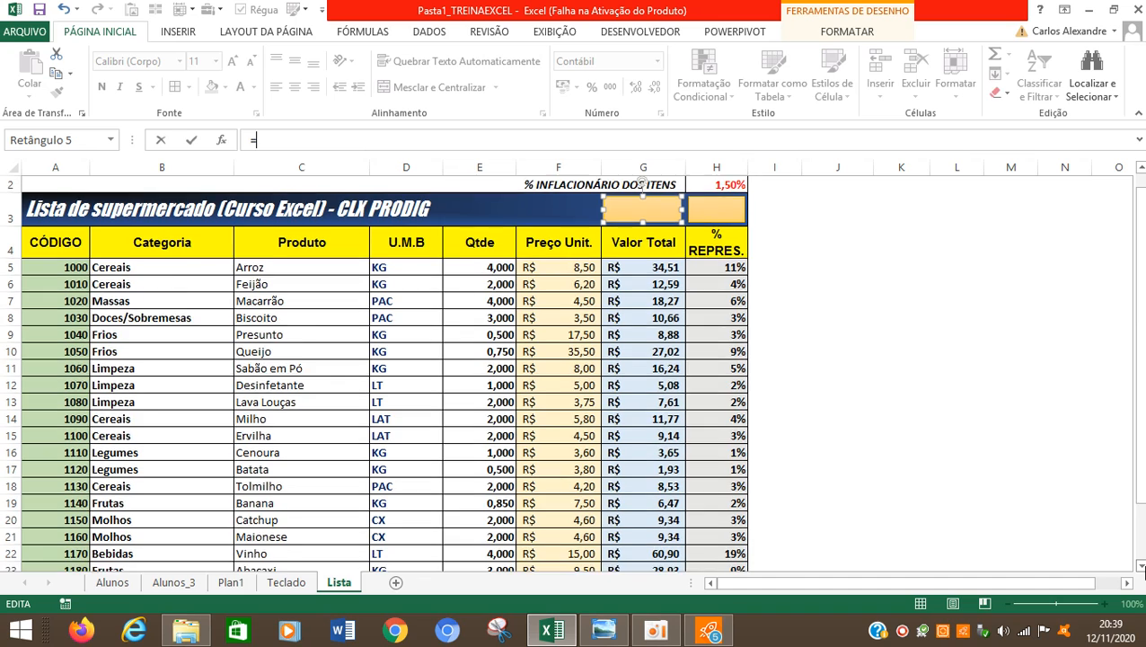
scroll(642, 494, "down", 2)
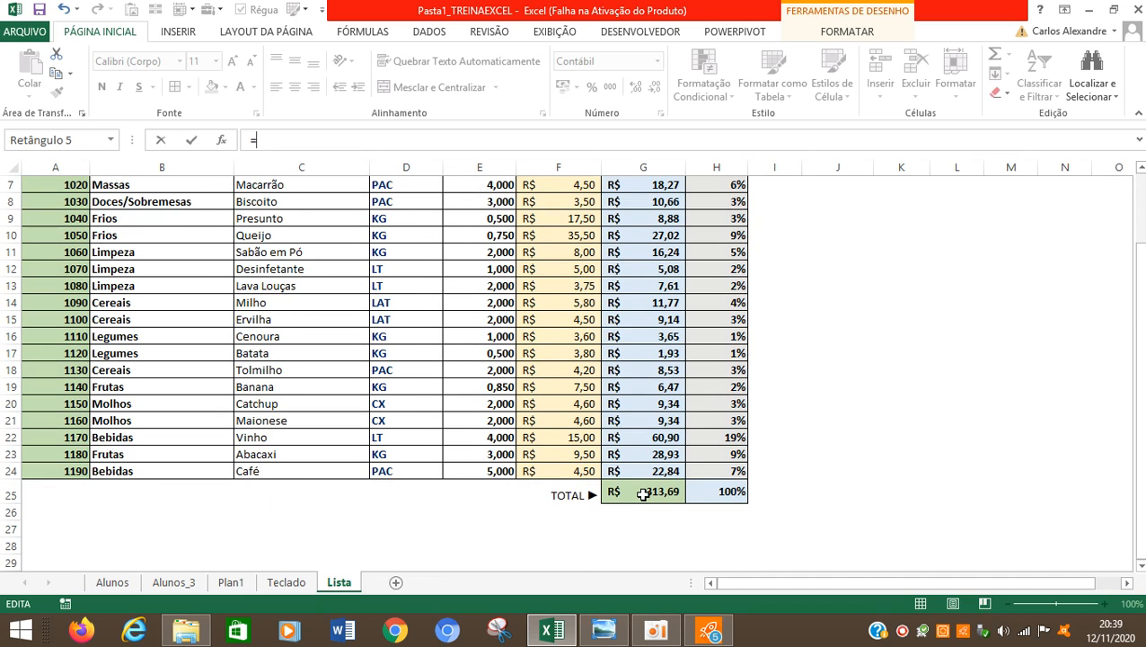
left_click(643, 494)
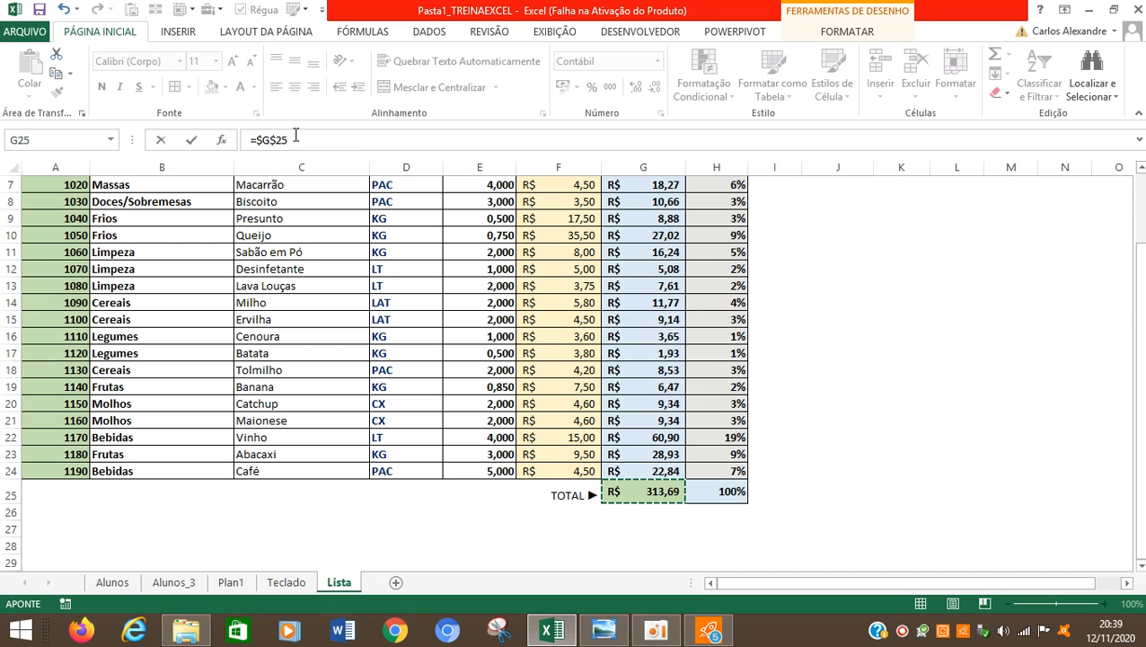
left_click(1140, 172)
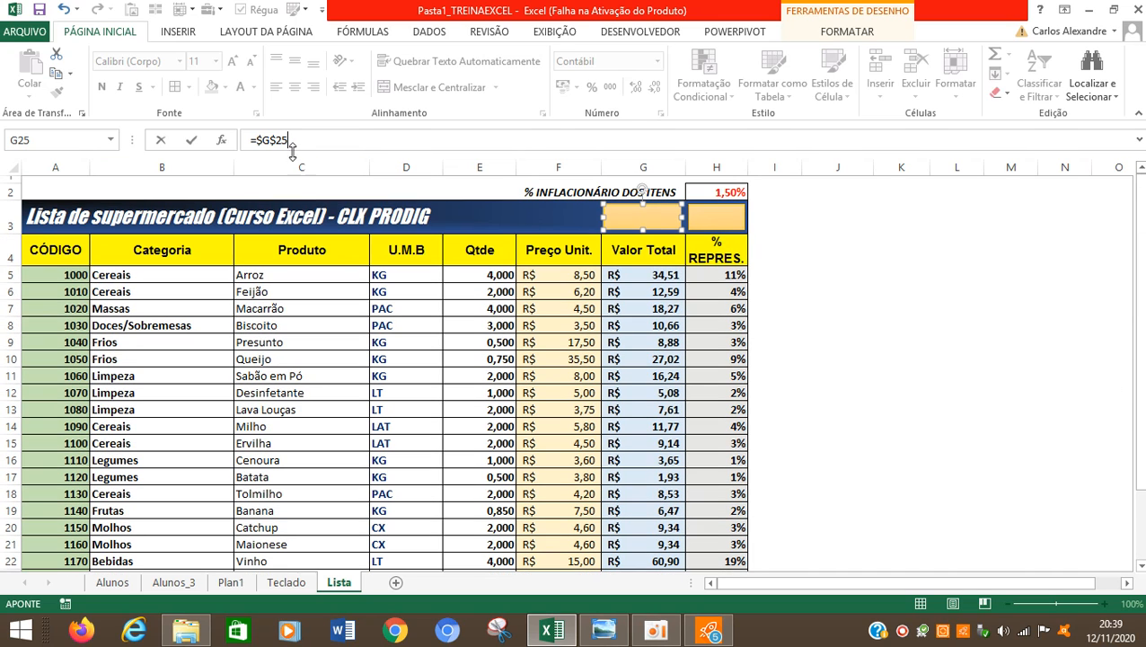
key("Return")
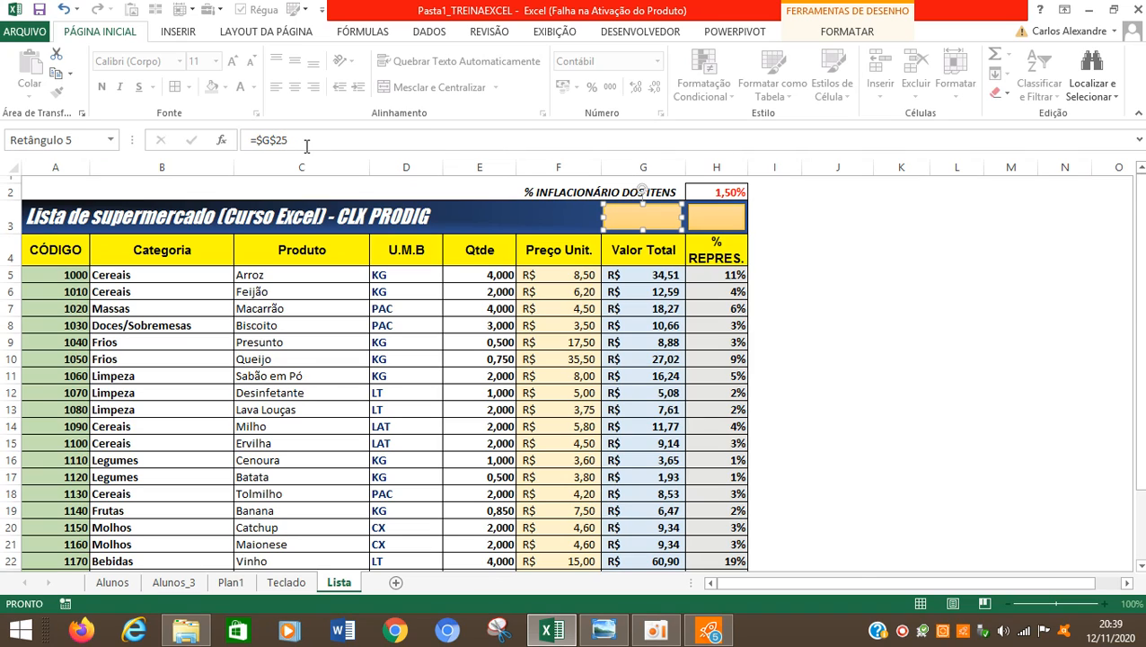
left_click(663, 325)
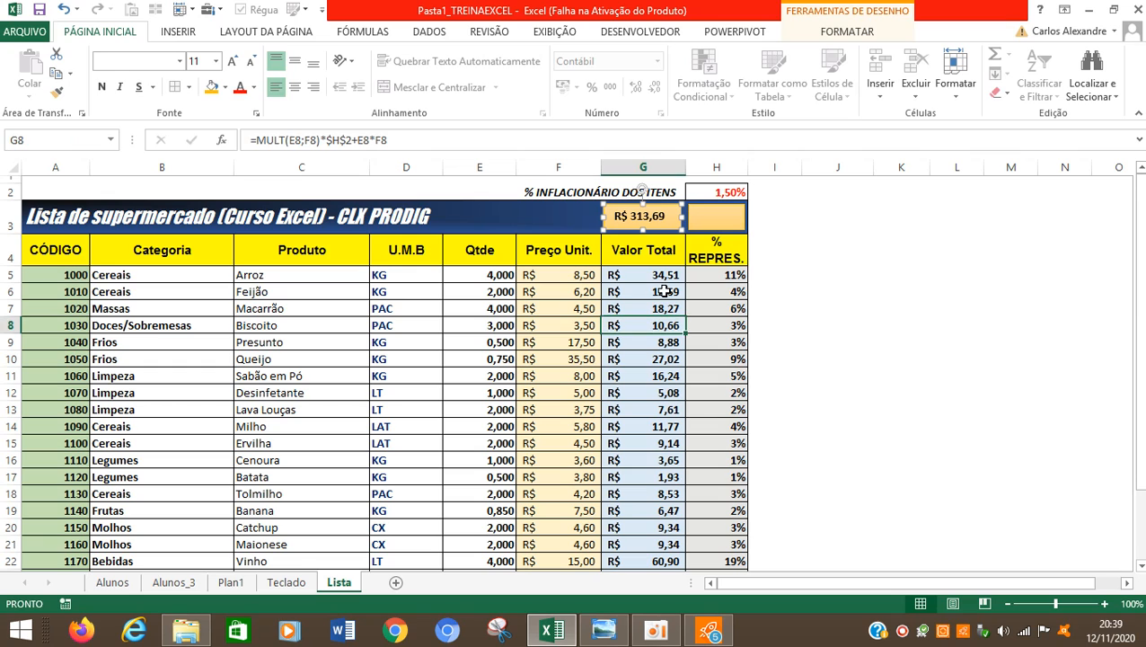
Compare the linked rectangle above Valor Total with the grand total and its formula in G25
left_click(647, 229)
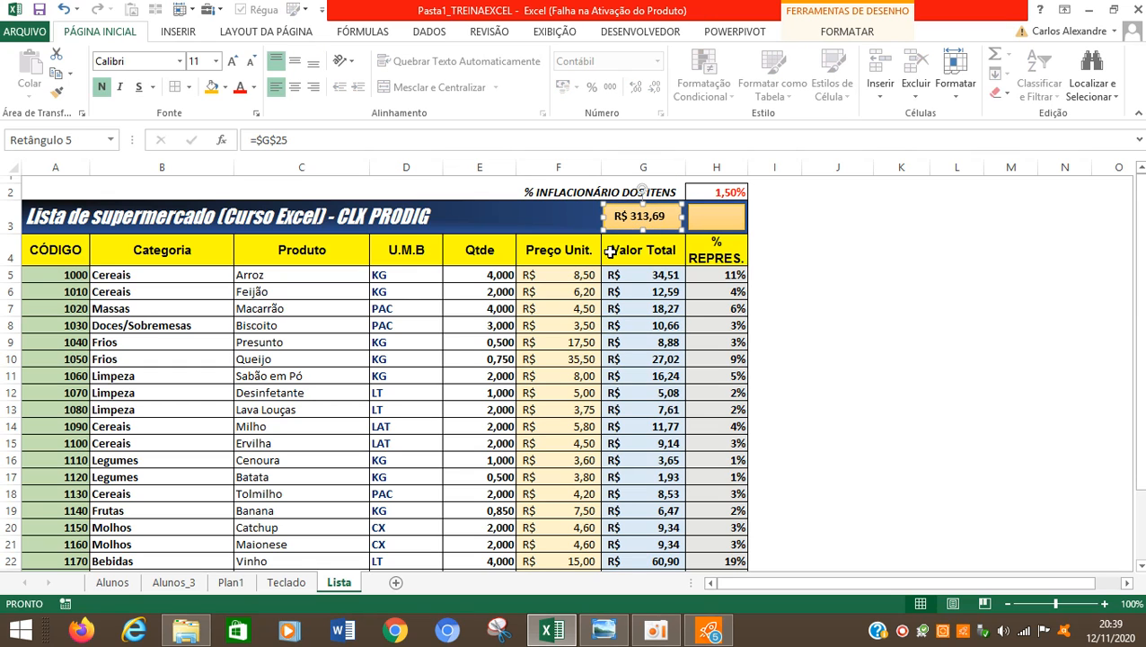
left_click(633, 235)
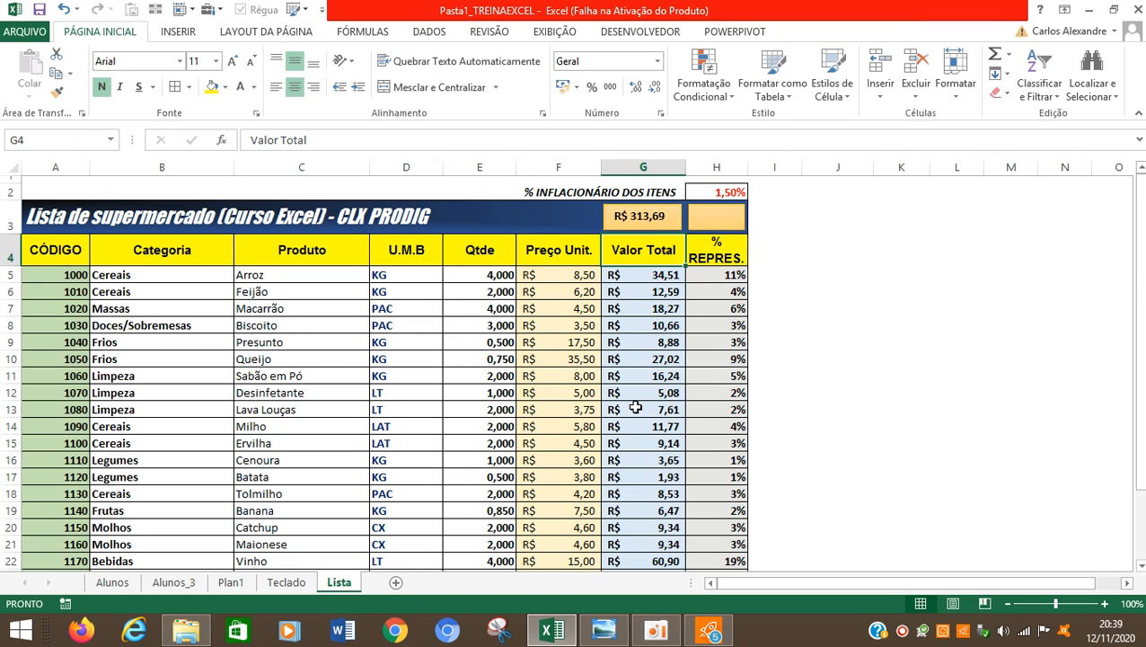
scroll(633, 404, "down", 4)
left_click(671, 393)
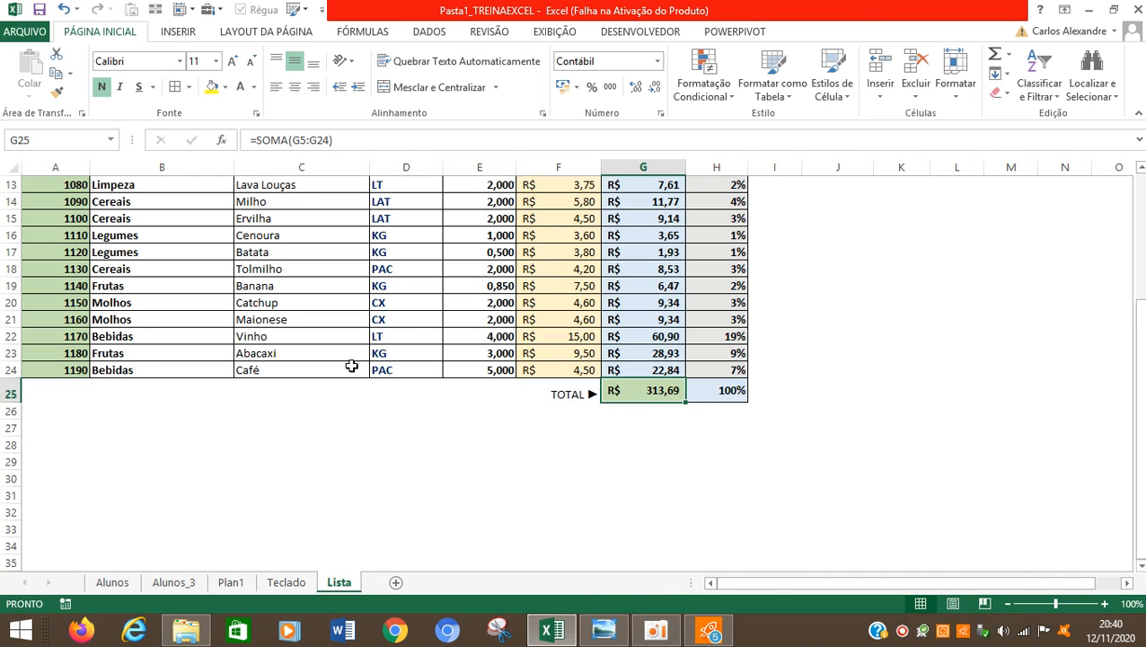
Link the gold rectangle above % REPRES. to the percentage total cell with the formula =$H$25
scroll(351, 365, "up", 4)
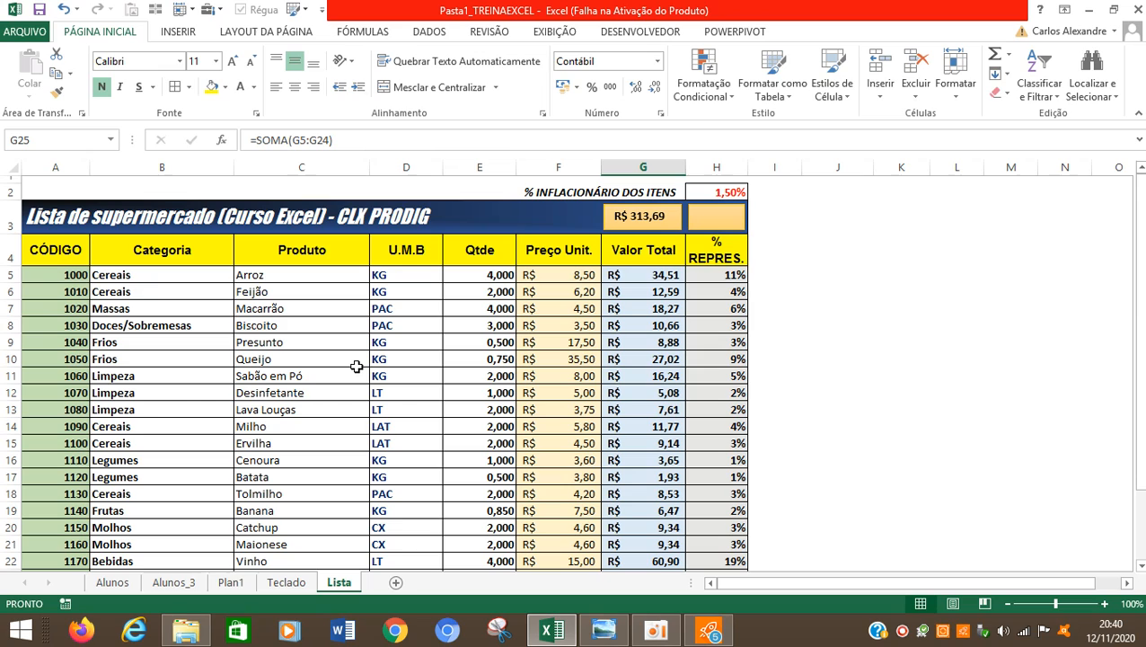
left_click(658, 217)
left_click(308, 147)
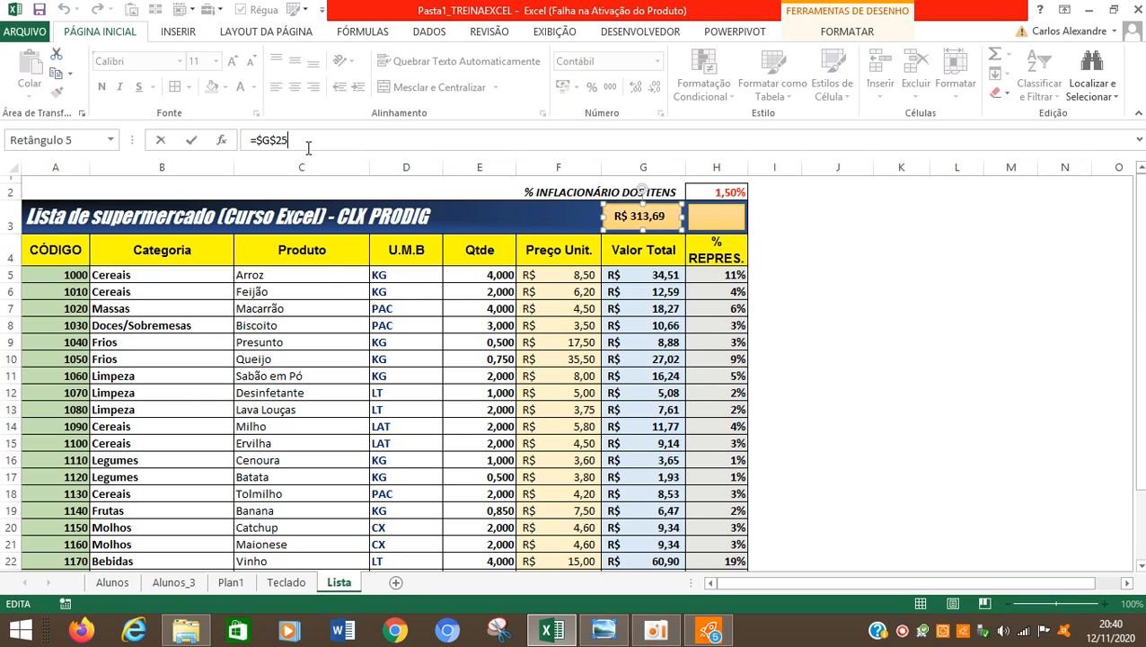
left_click(332, 286)
left_click(722, 218)
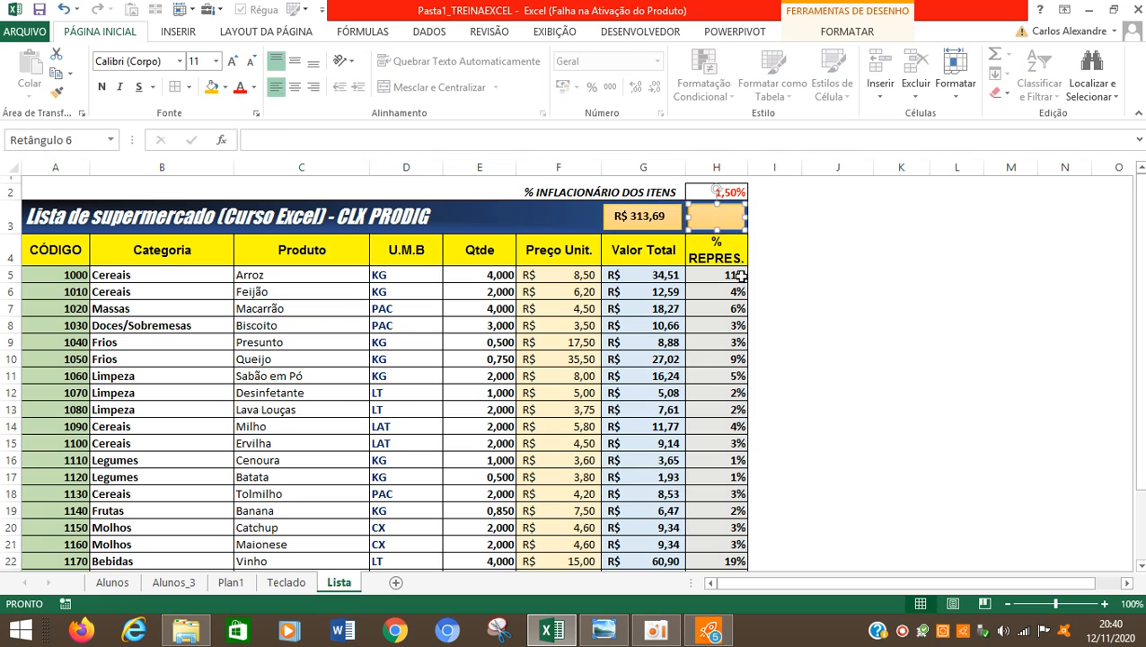
left_click(429, 140)
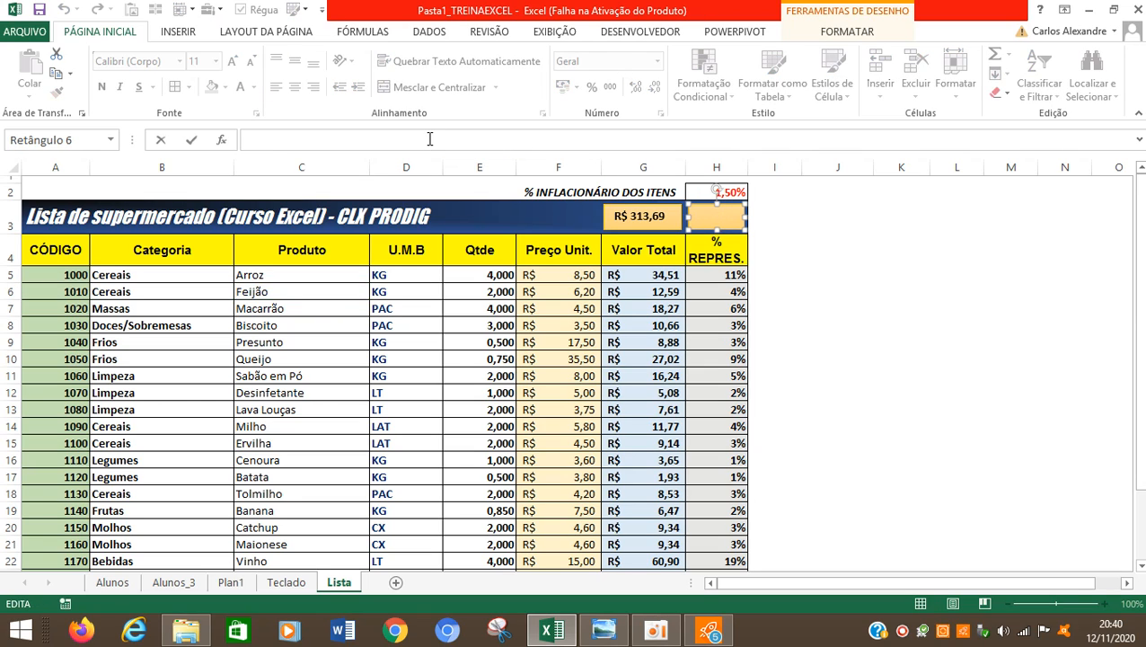
type("=")
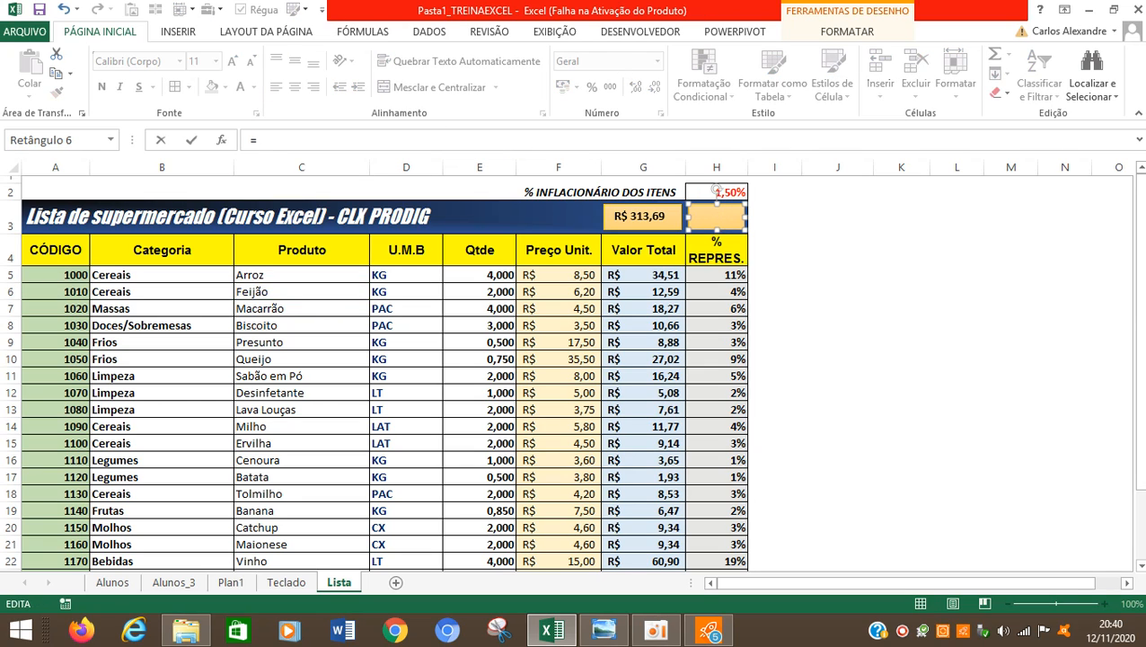
scroll(1140, 568, "down", 2)
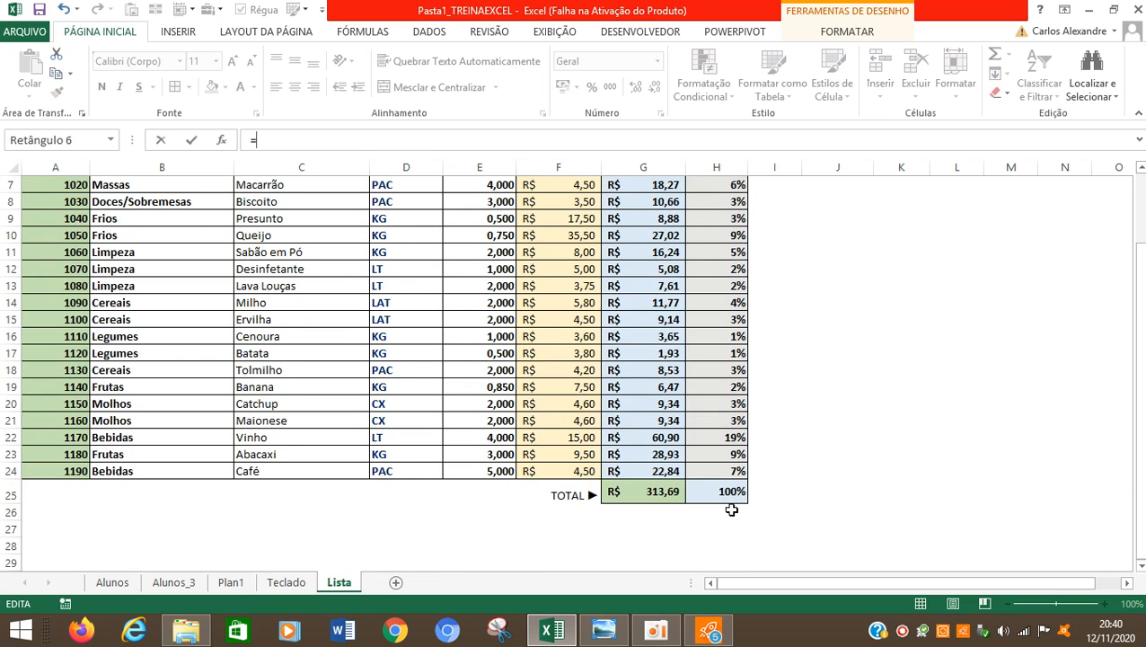
left_click(723, 497)
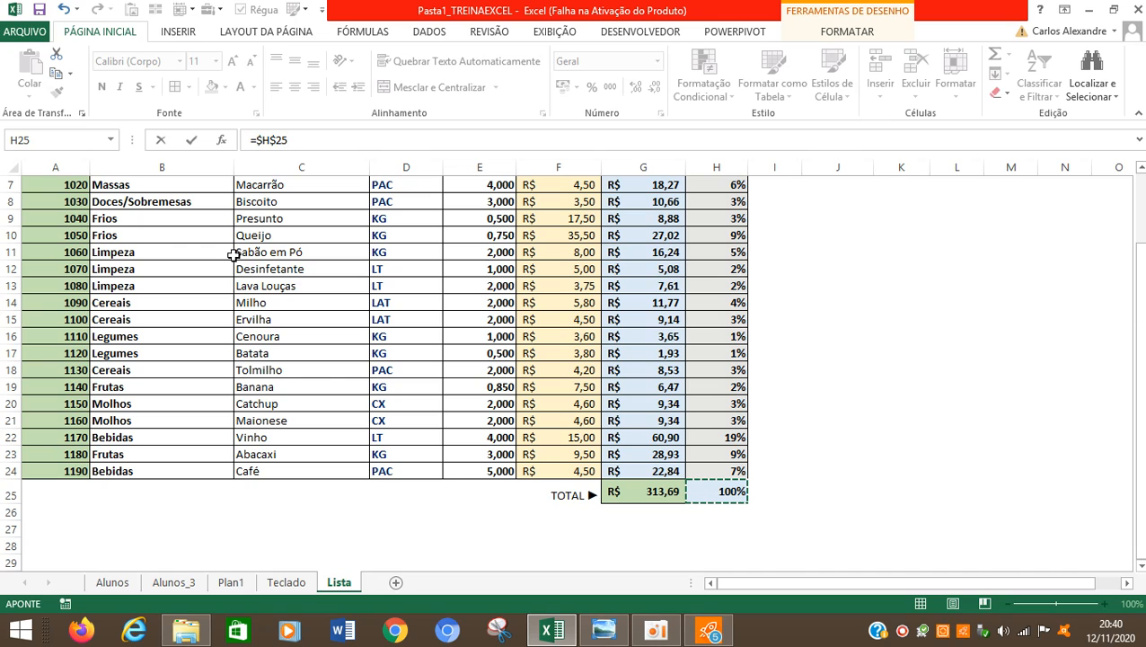
key("Return")
left_click(543, 302)
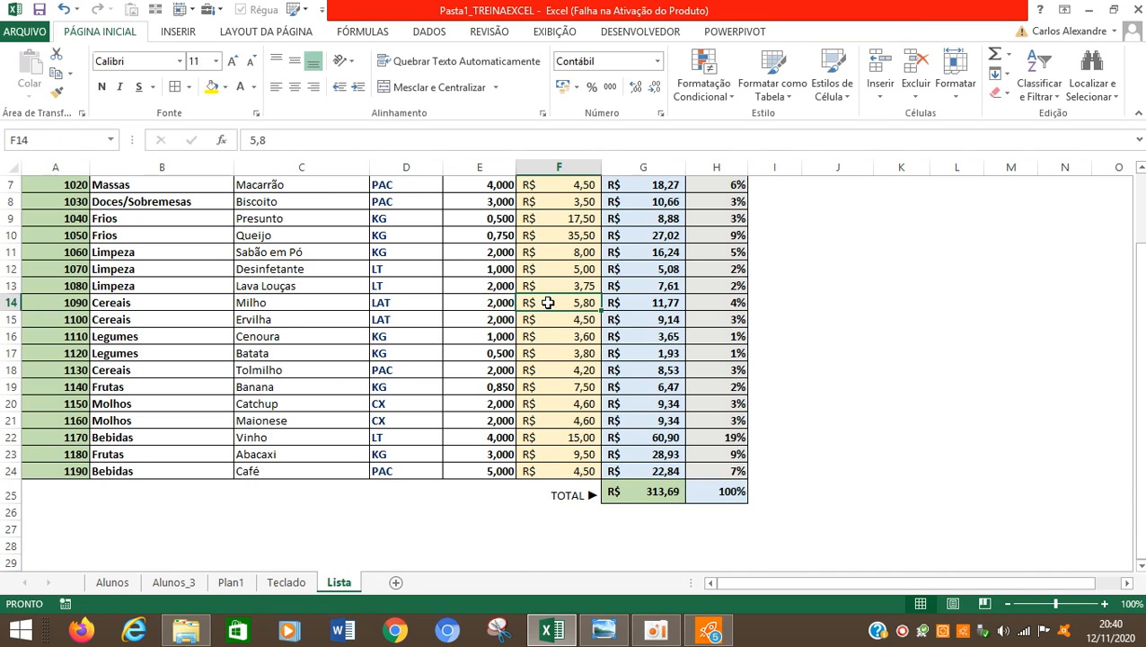
Centre the text horizontally and vertically in both gold rectangles, above % REPRES. and above Valor Total
scroll(548, 301, "up", 2)
left_click(699, 215)
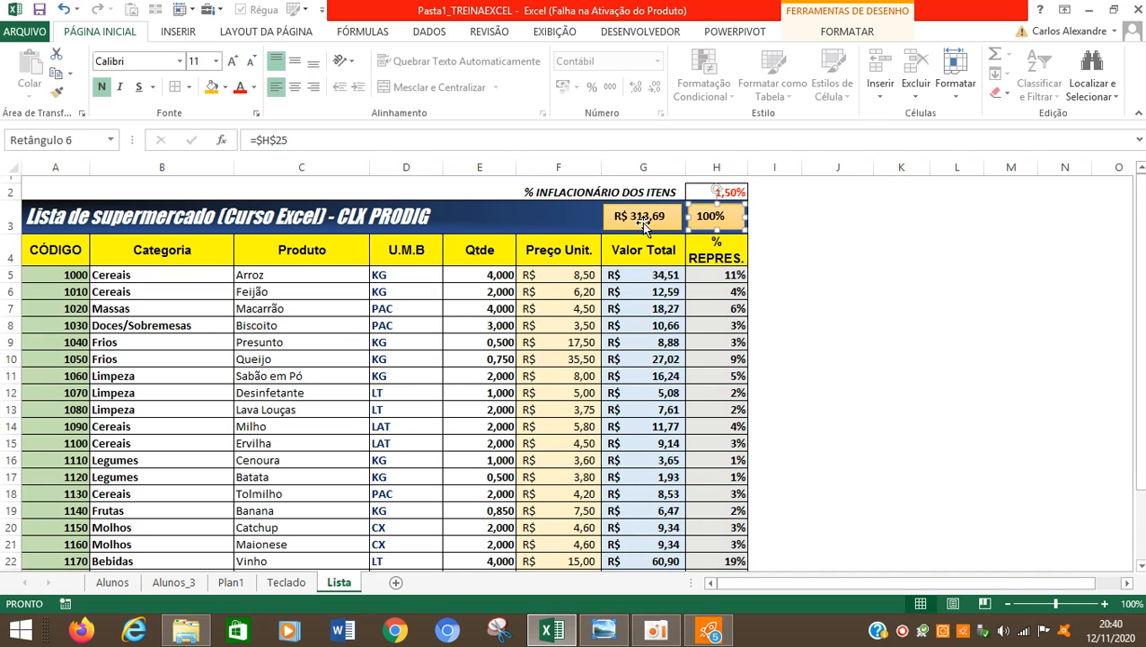
left_click(294, 86)
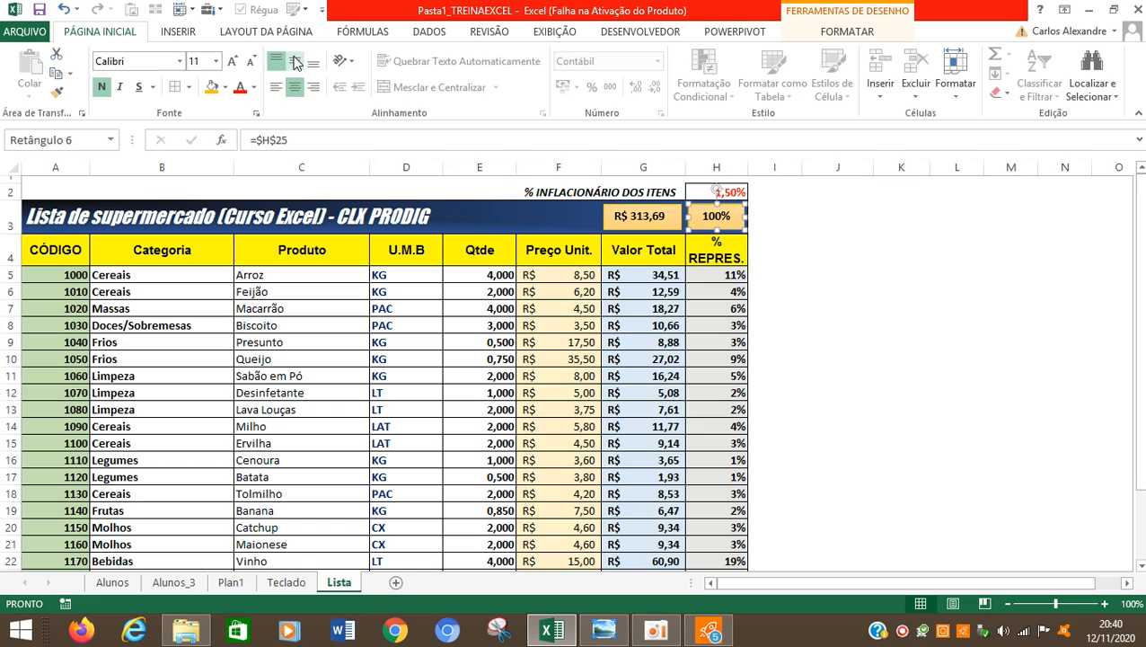
left_click(293, 60)
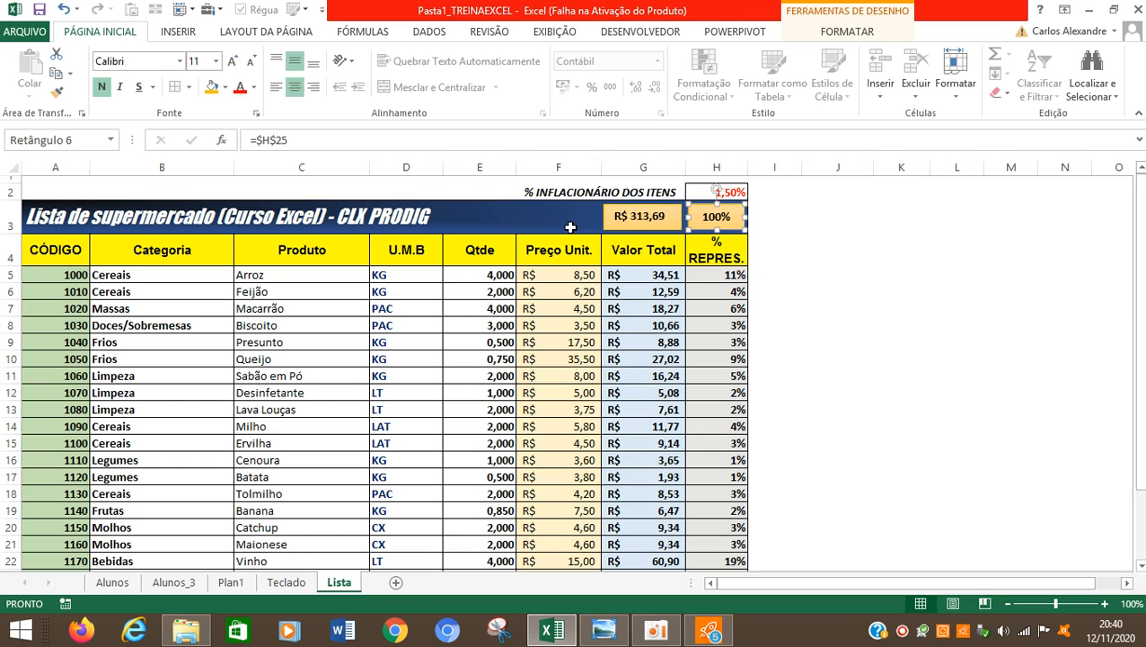
left_click(620, 227)
left_click(294, 86)
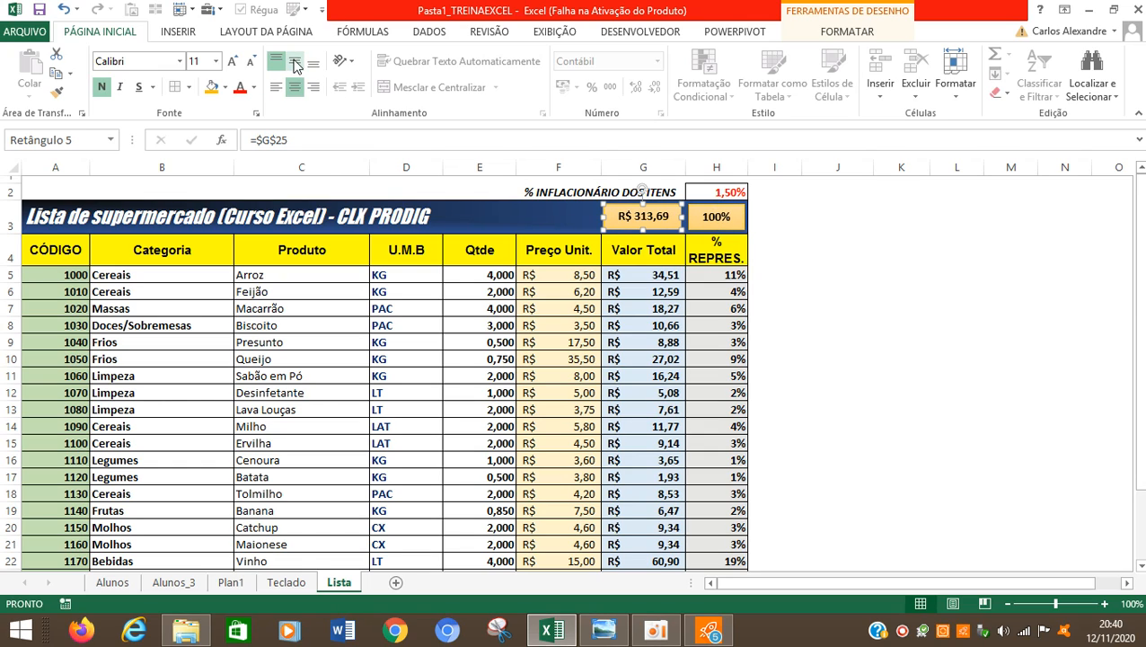
left_click(293, 60)
left_click(707, 220, "ctrl")
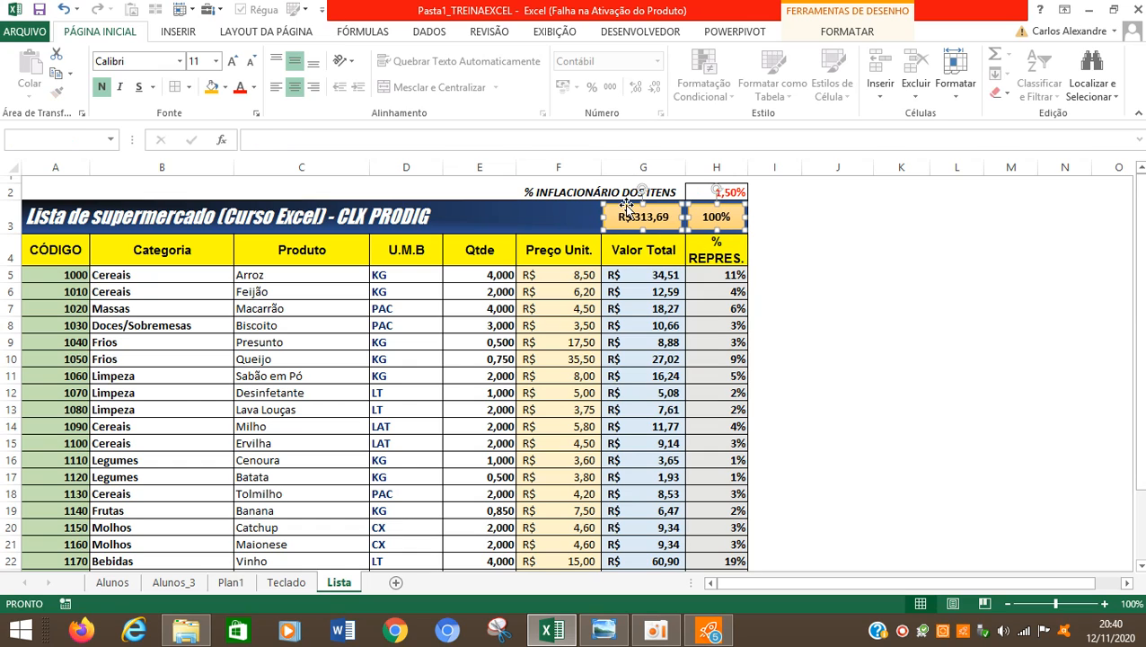
left_click(681, 352)
Set the text of the rectangle above Valor Total to Arial Rounded MT Bold at size 10,5
left_click(626, 219)
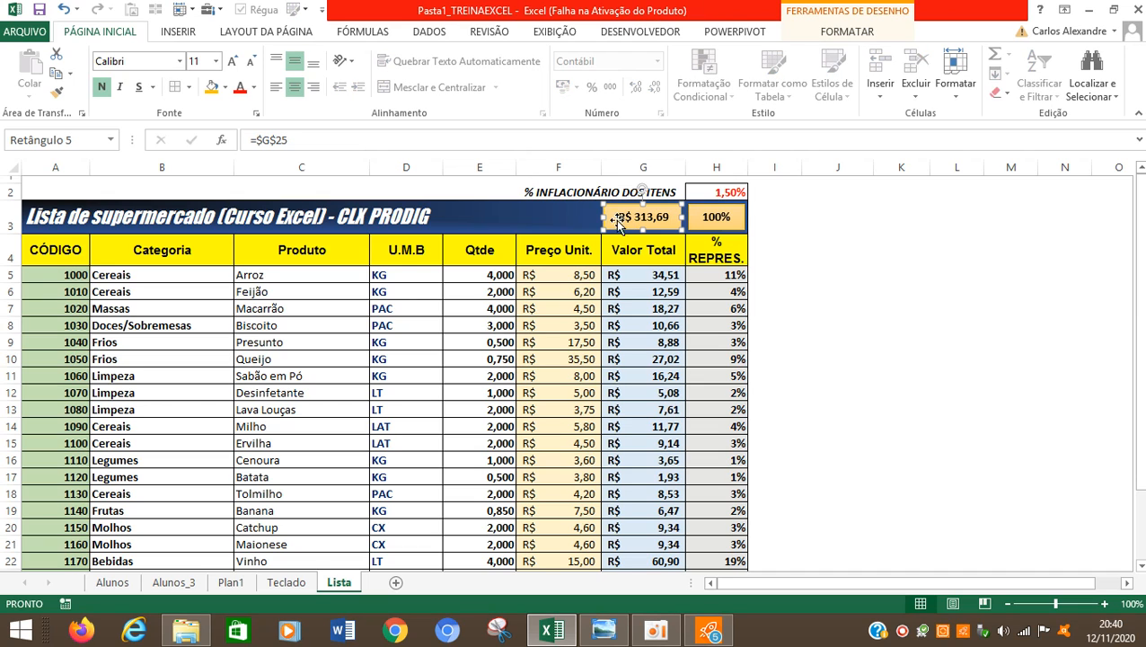
left_click(180, 61)
scroll(165, 328, "down", 6)
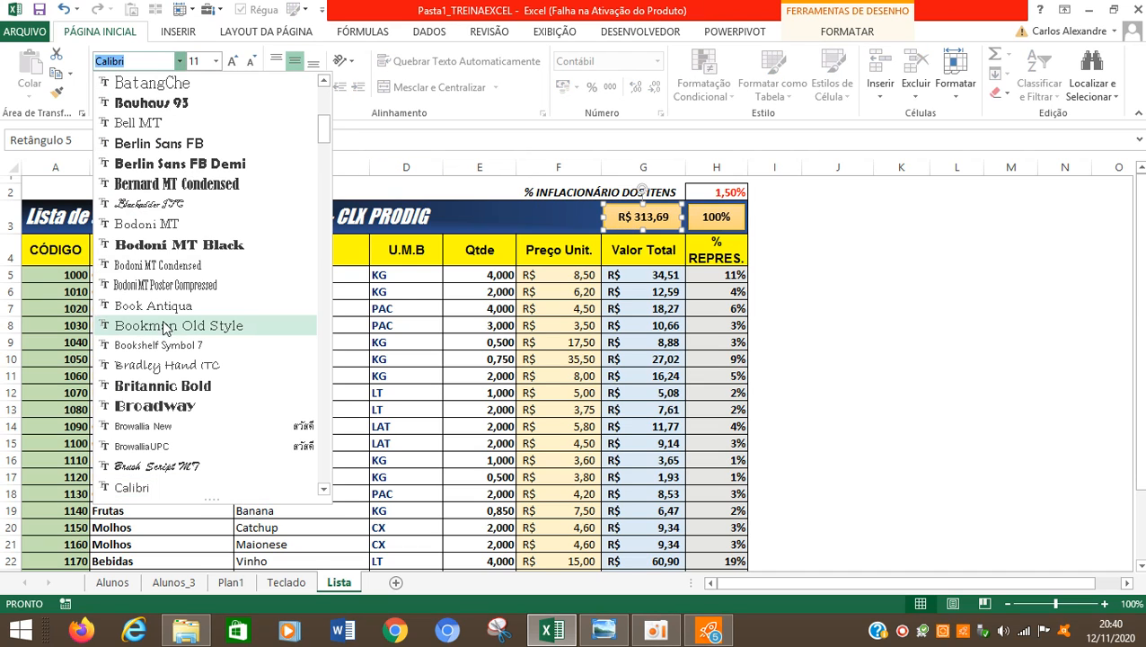
scroll(171, 324, "up", 7)
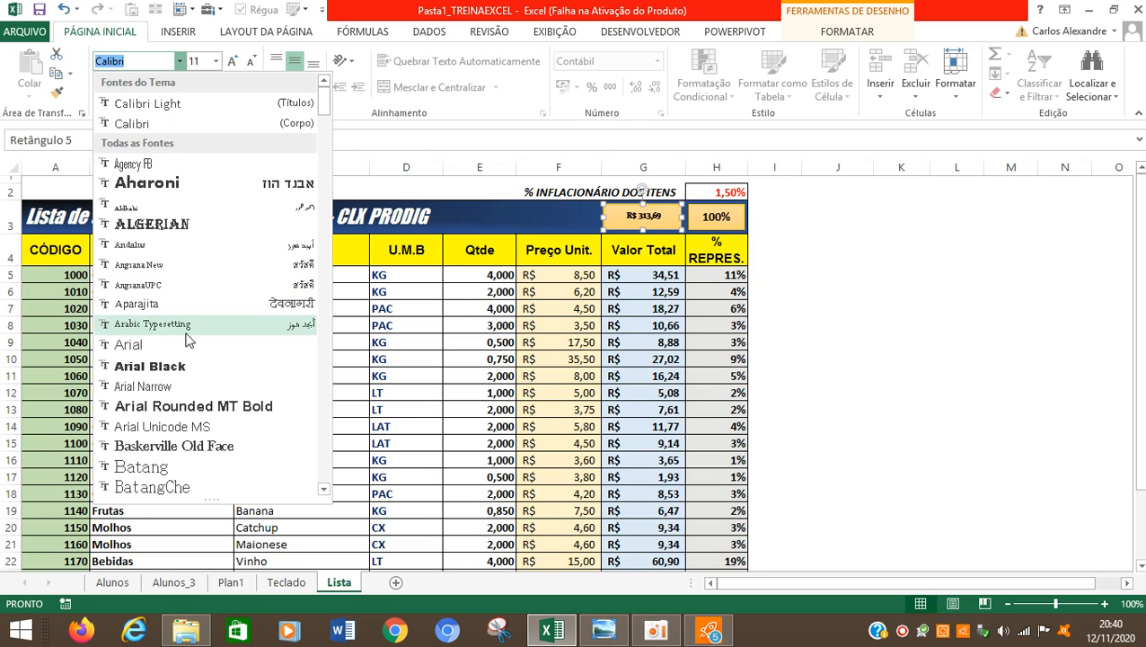
left_click(167, 410)
left_click(251, 61)
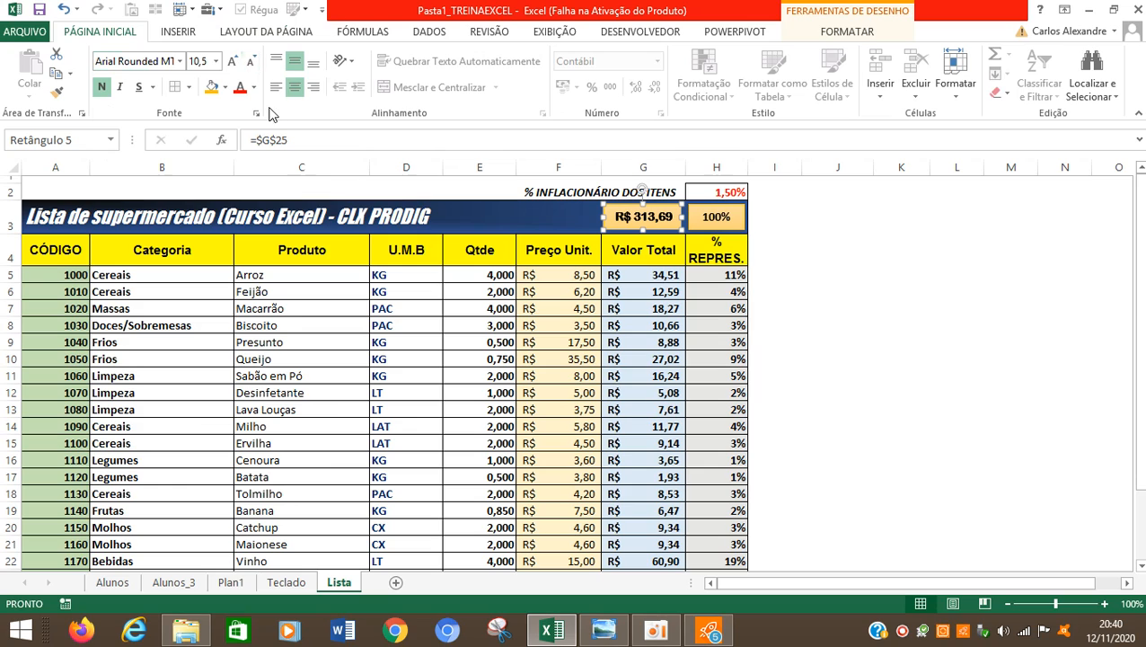
Set the text of the rectangle above % REPRES. to Arial Rounded MT Bold
left_click(725, 214)
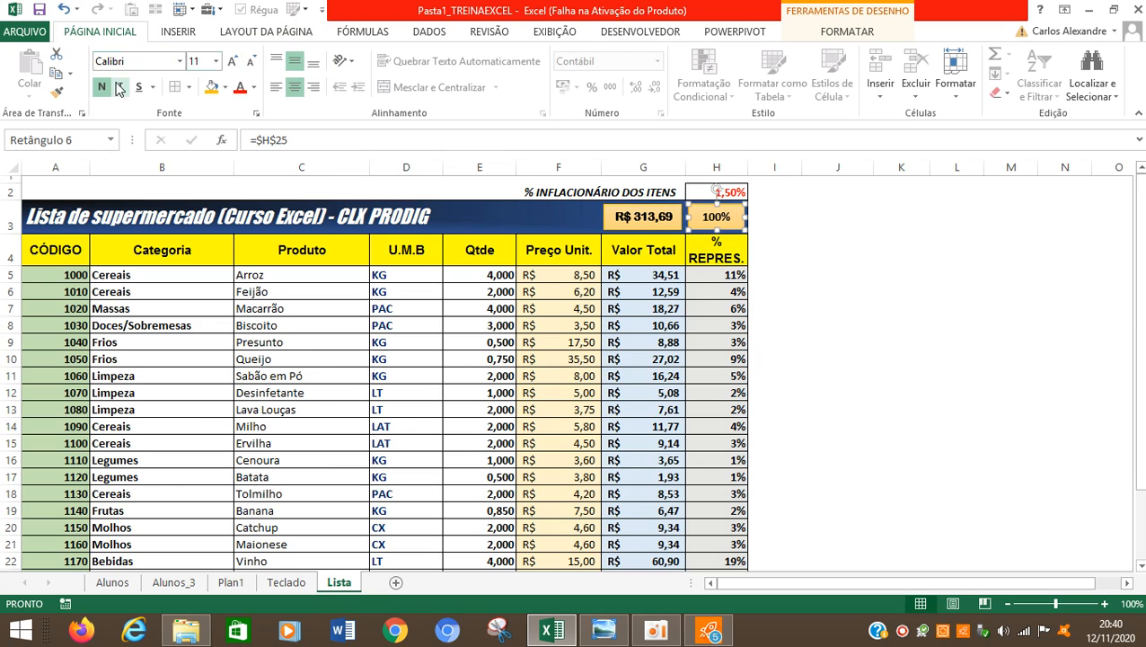
left_click(181, 61)
scroll(206, 179, "up", 6)
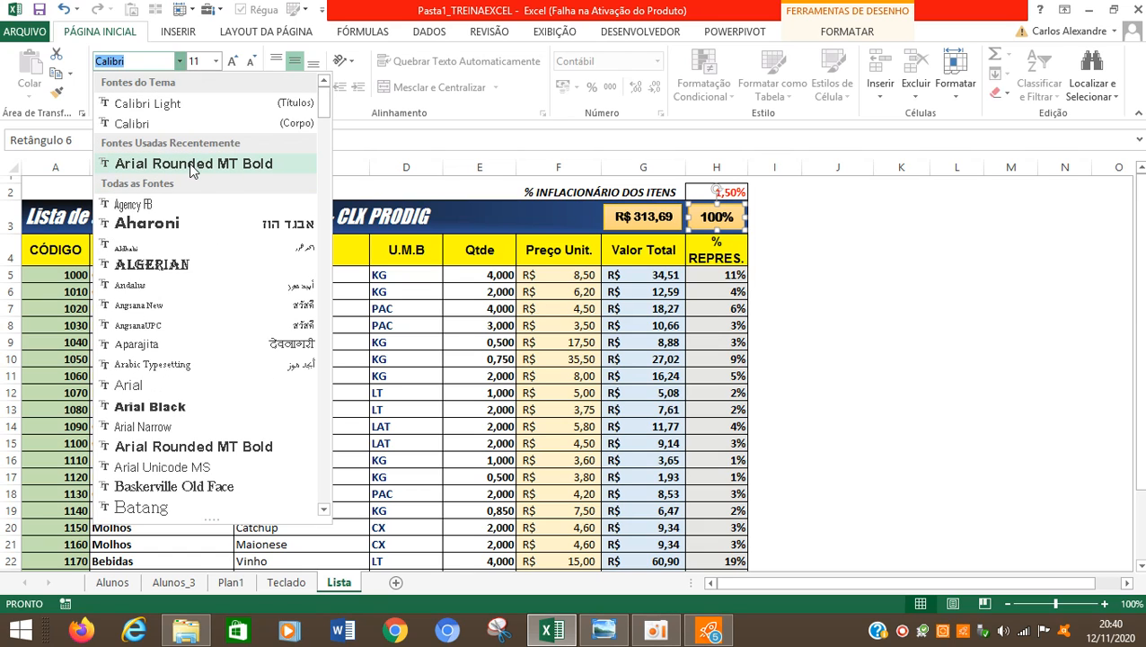
left_click(193, 163)
left_click(680, 291)
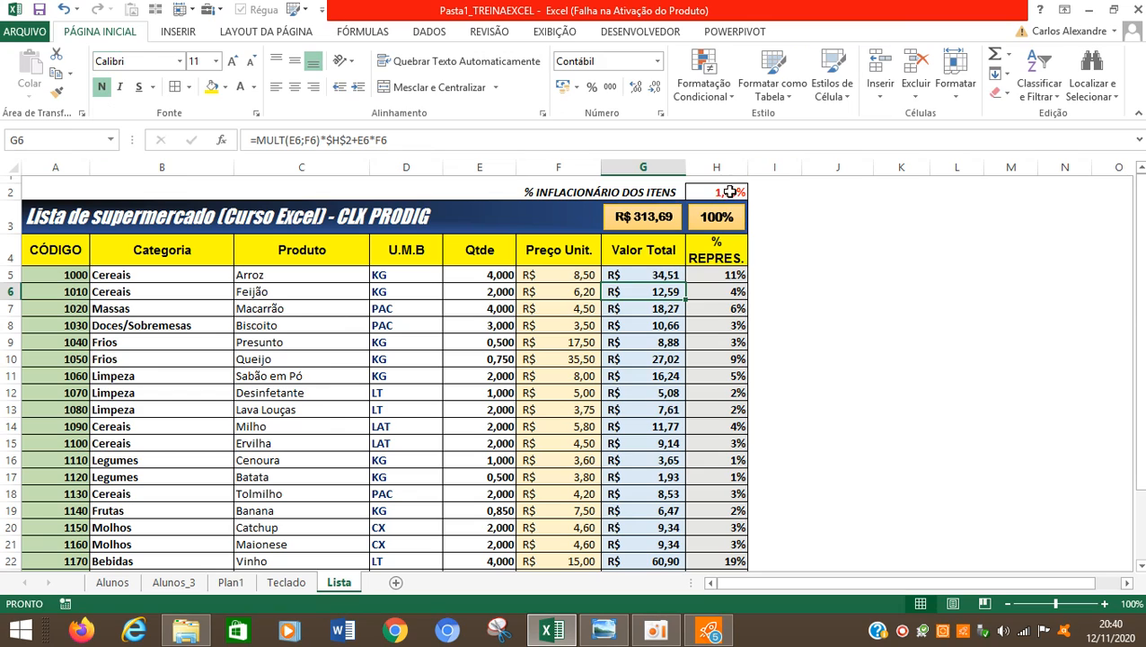
left_click(730, 191)
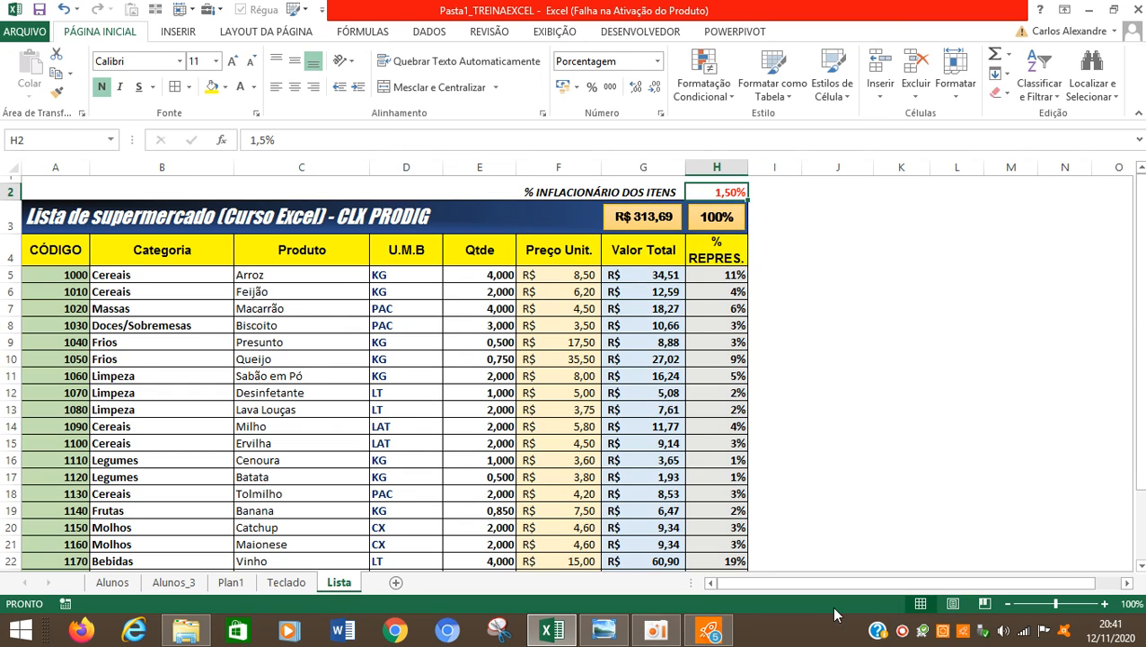
left_click(904, 631)
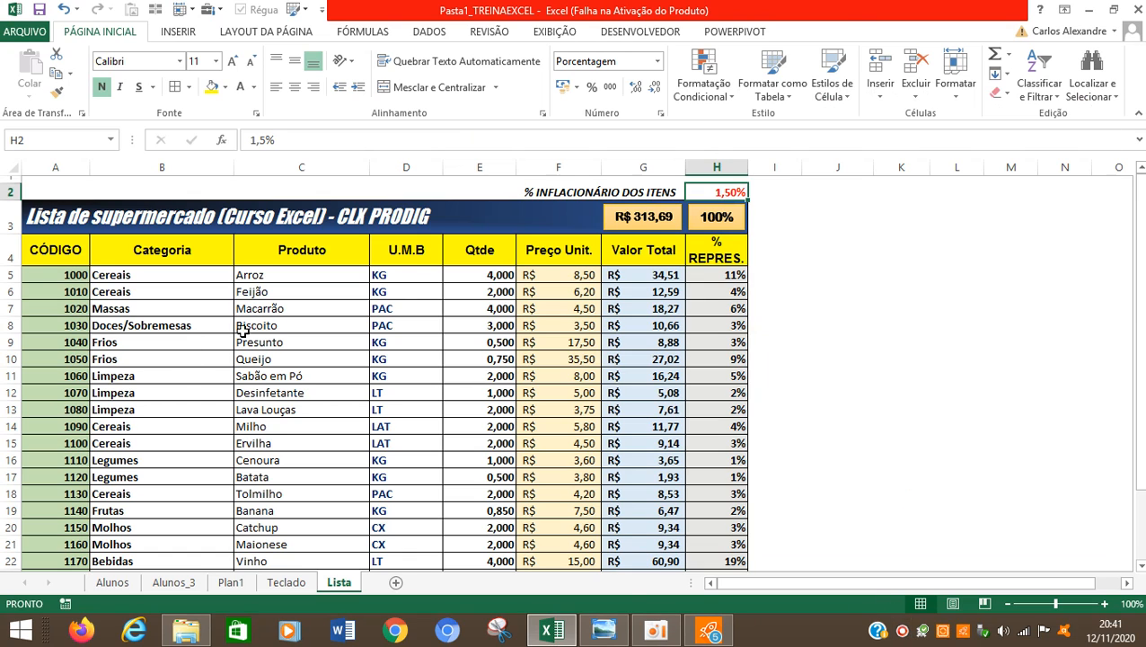
left_click(418, 274)
left_click(418, 262)
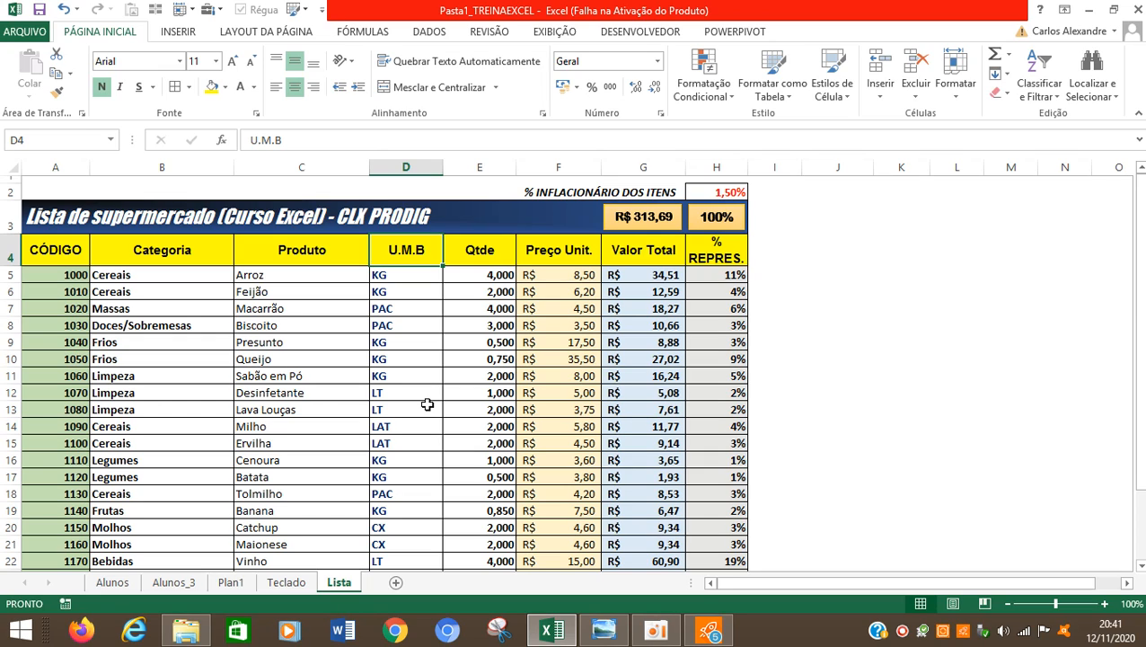
left_click(404, 218)
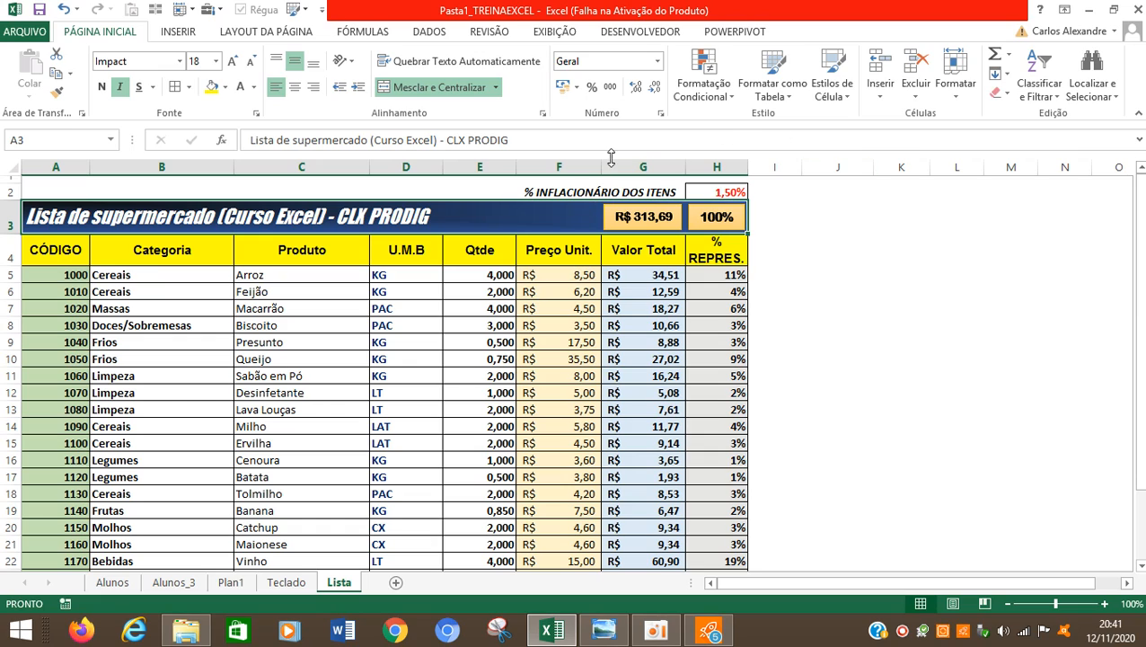
left_click_drag(39, 191, 285, 198)
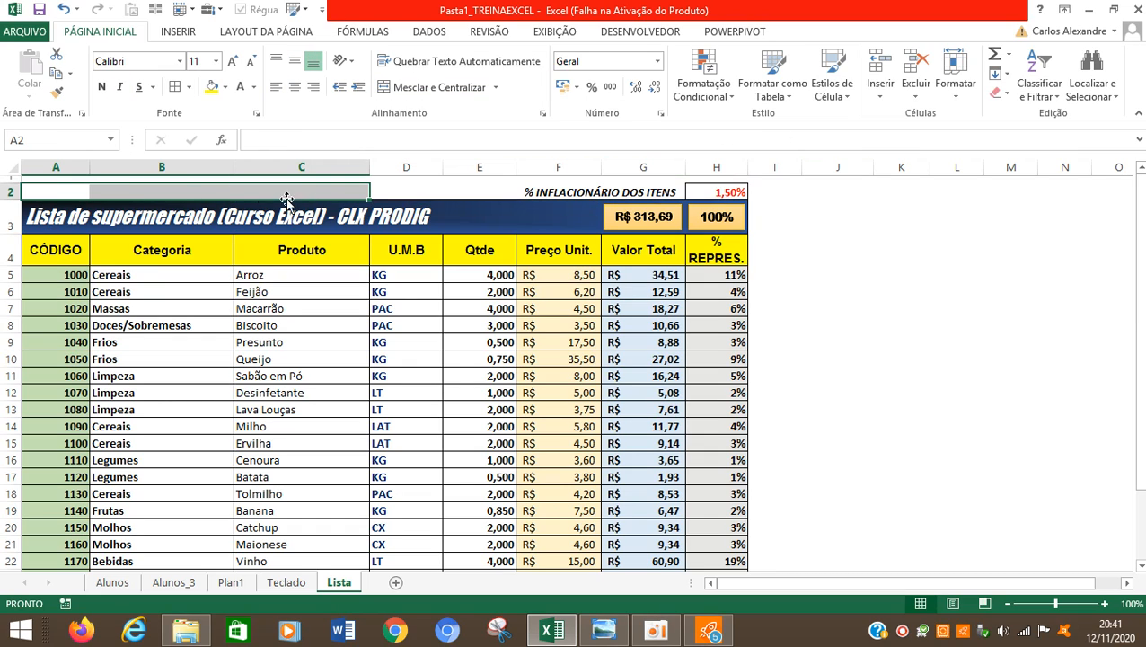
left_click(903, 632)
left_click(220, 287)
left_click(148, 271)
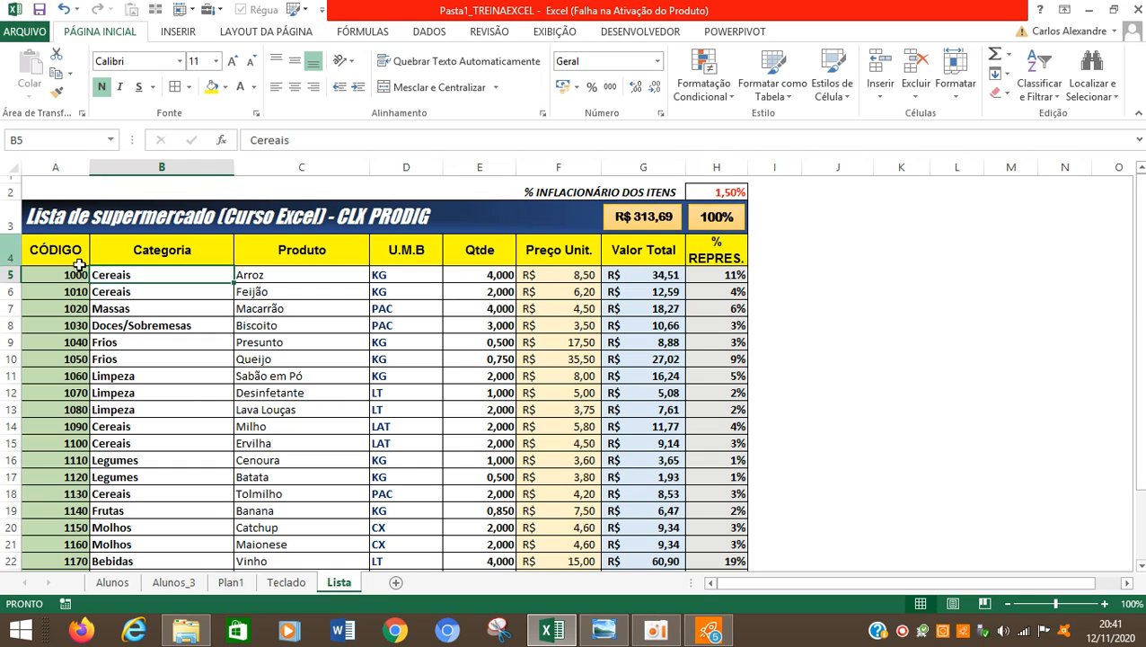
left_click_drag(71, 192, 167, 189)
left_click(257, 309)
left_click_drag(63, 193, 150, 195)
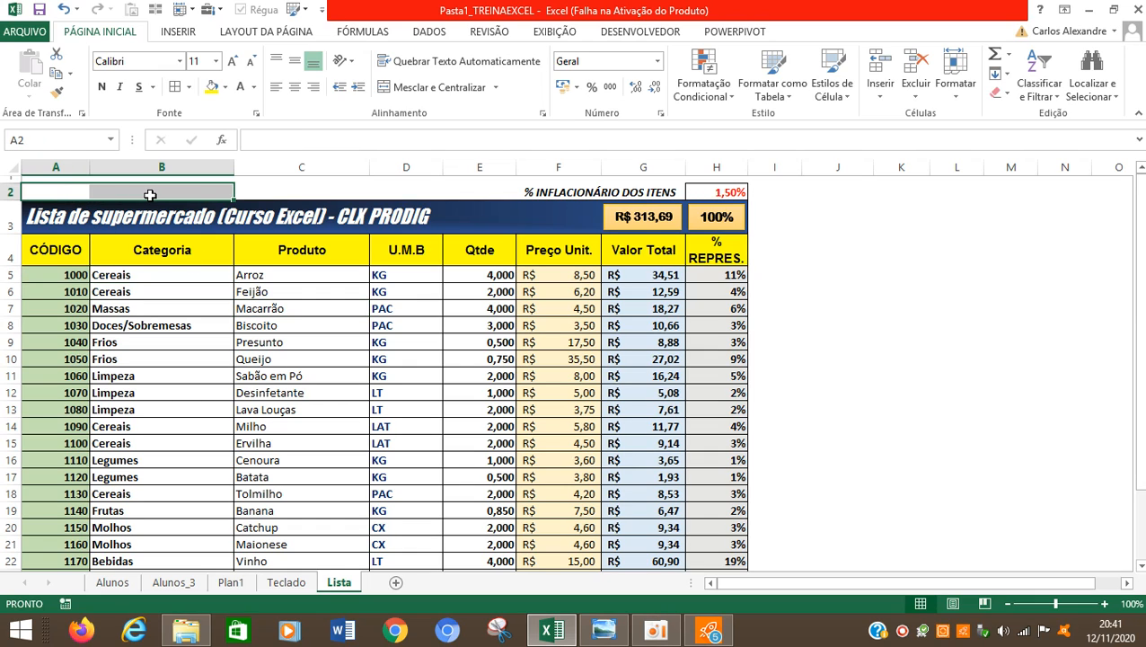
left_click(329, 388)
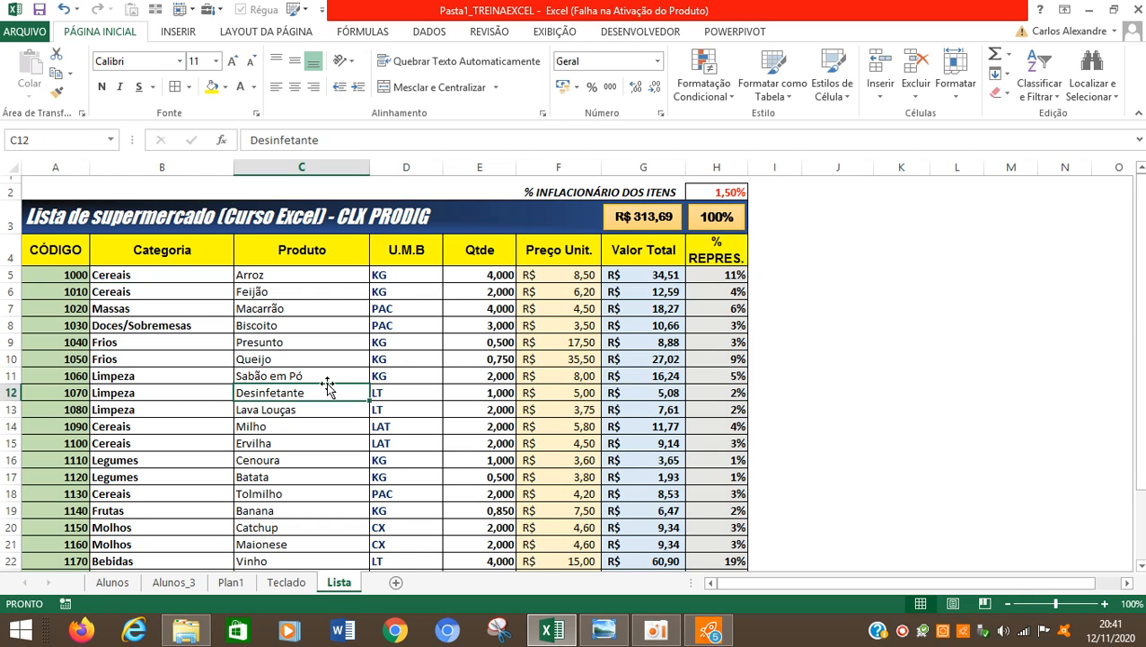
Fill the inflation percentage cell H2 with the lightest green theme colour
left_click(722, 193)
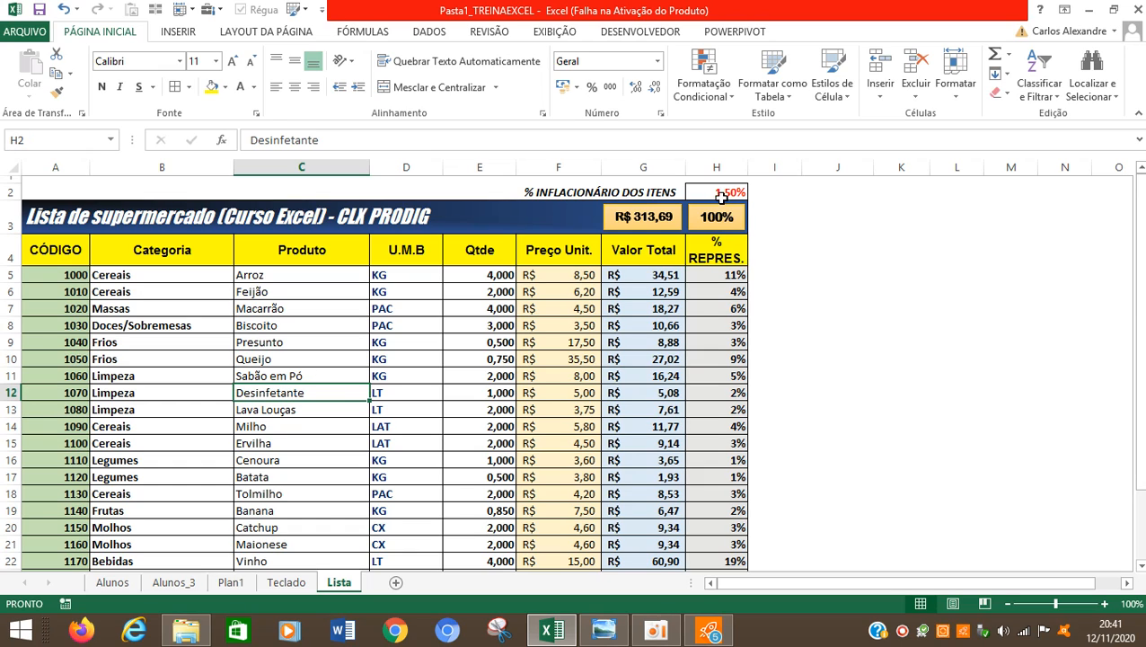
left_click(224, 87)
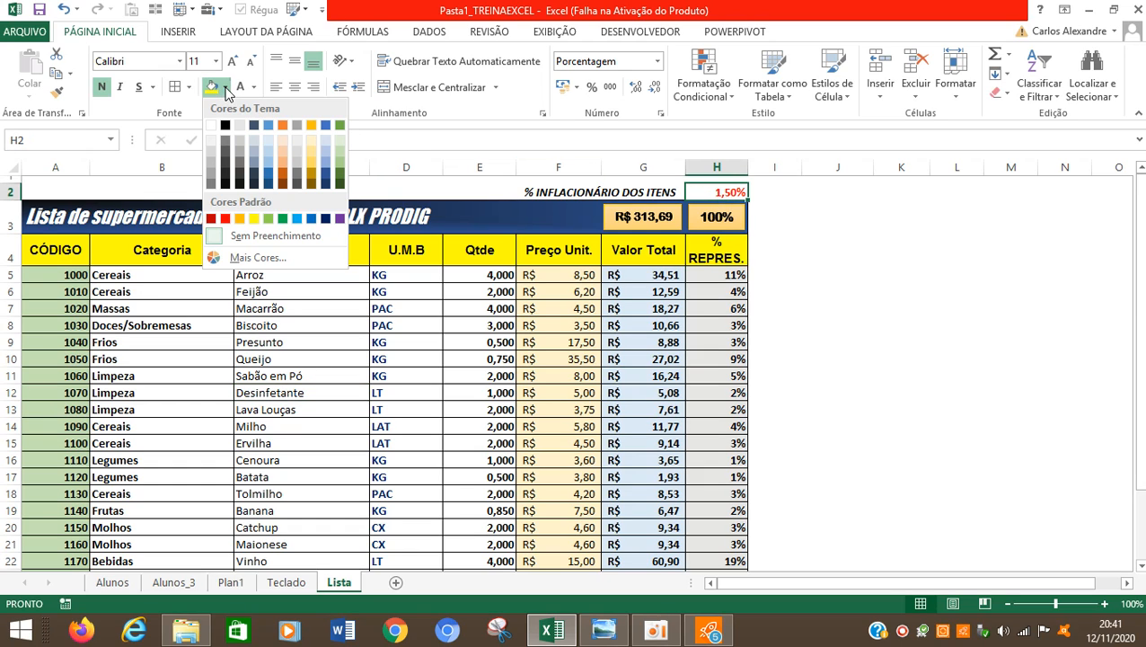
left_click(340, 144)
left_click(535, 340)
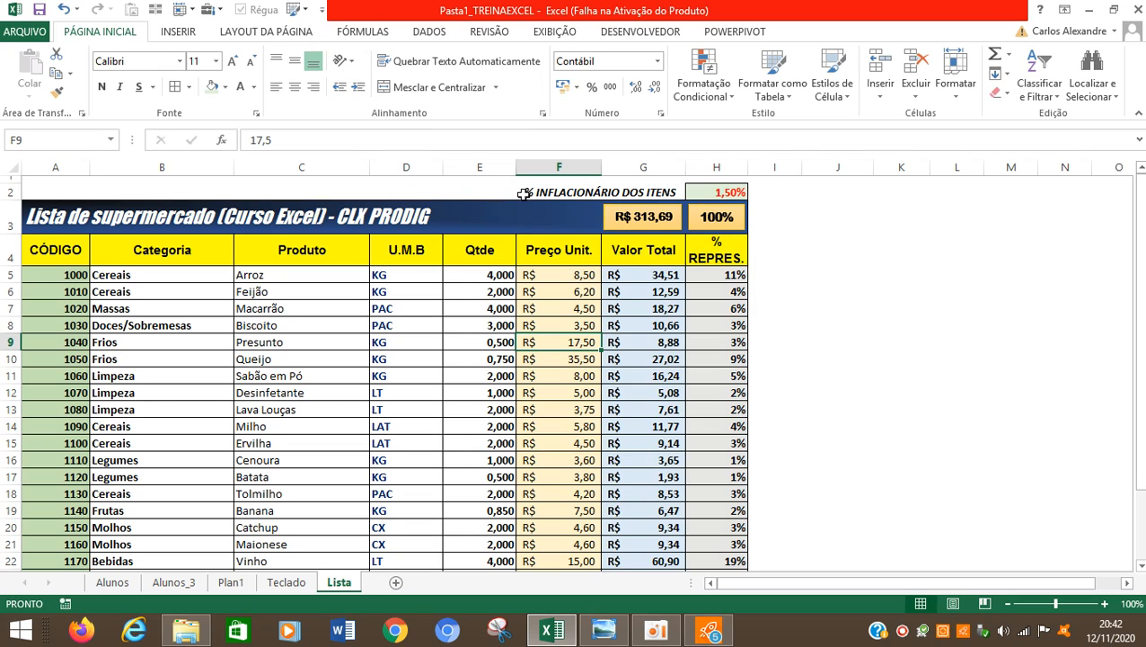
Merge and centre the empty cells A2:B2 above the list's title
left_click_drag(40, 192, 158, 191)
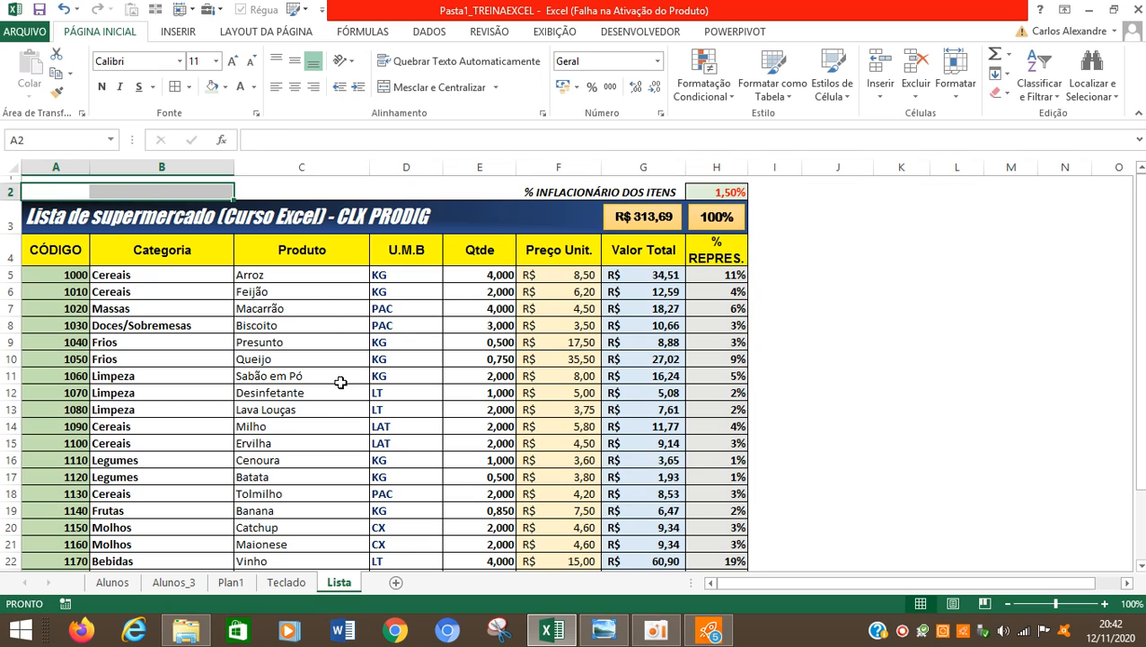
left_click(401, 397)
left_click_drag(51, 194, 137, 191)
left_click(335, 441)
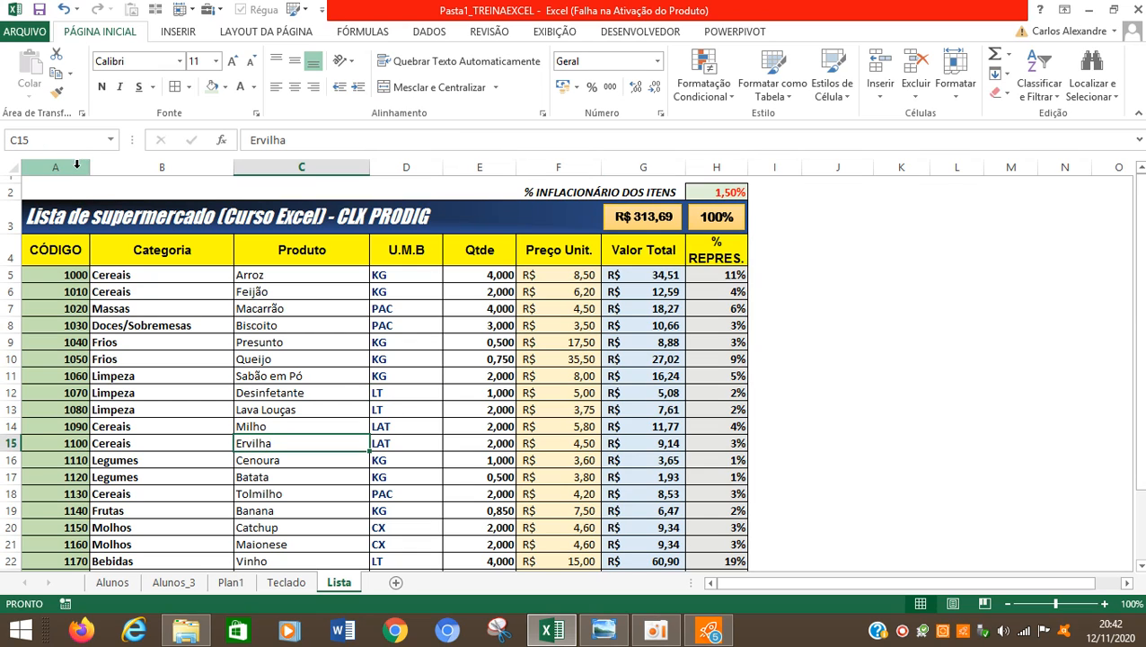
left_click(901, 630)
left_click_drag(57, 192, 161, 190)
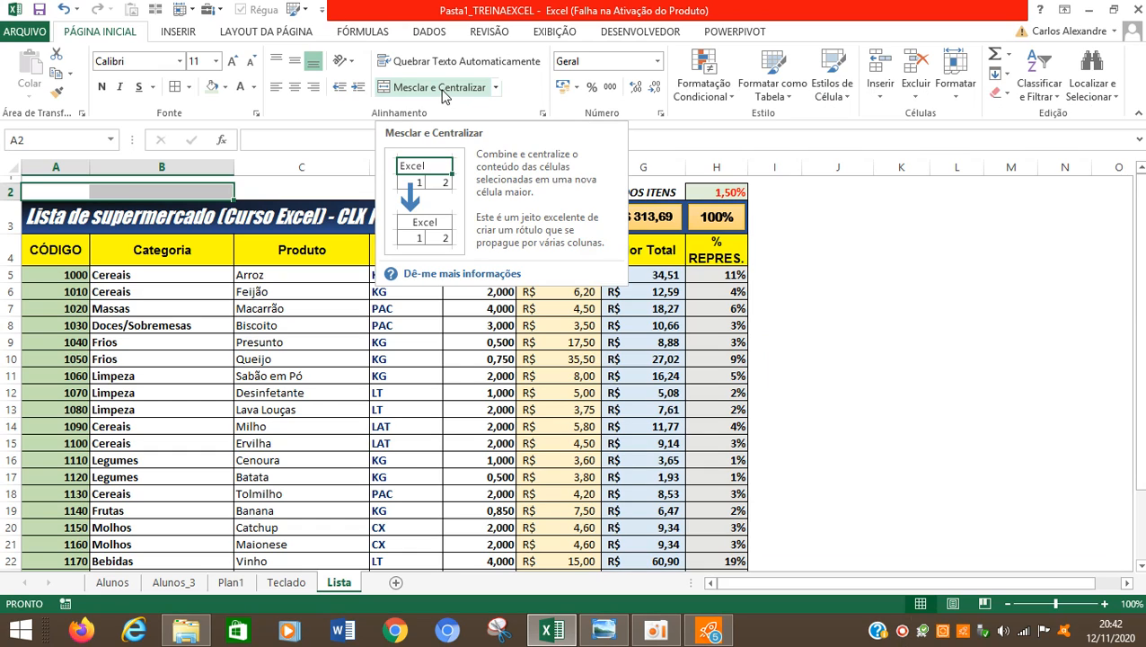
left_click(440, 90)
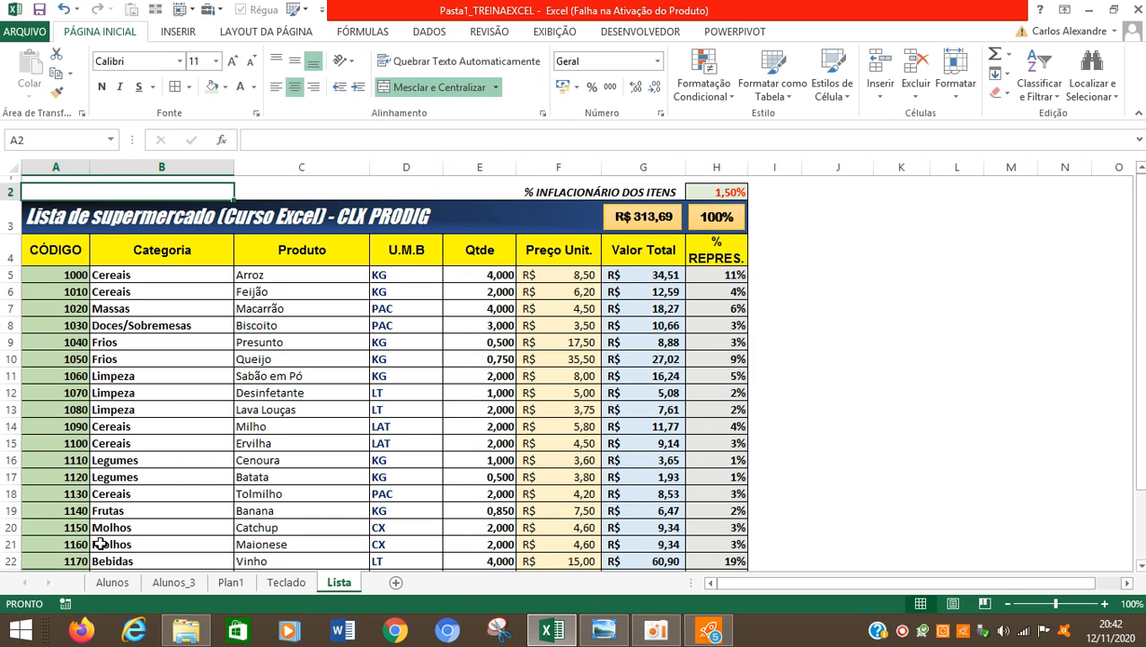
Enter the formula =AGORA() in merged cell A2 above the list's title to show the current date and time
type("=AGOR")
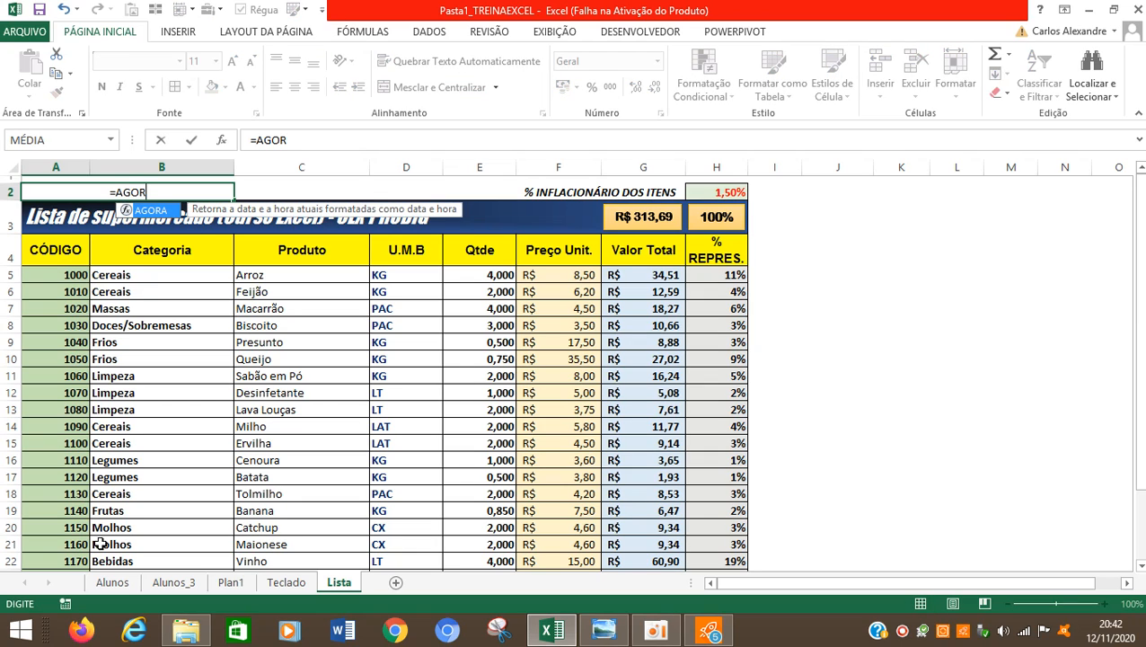
type("A")
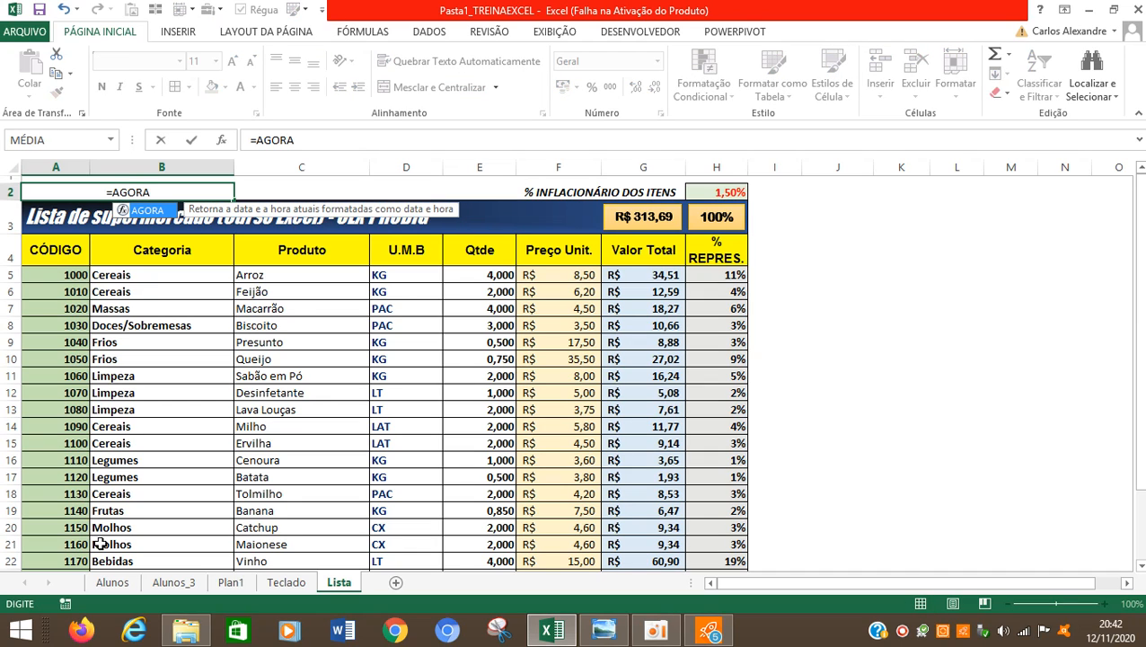
type("()")
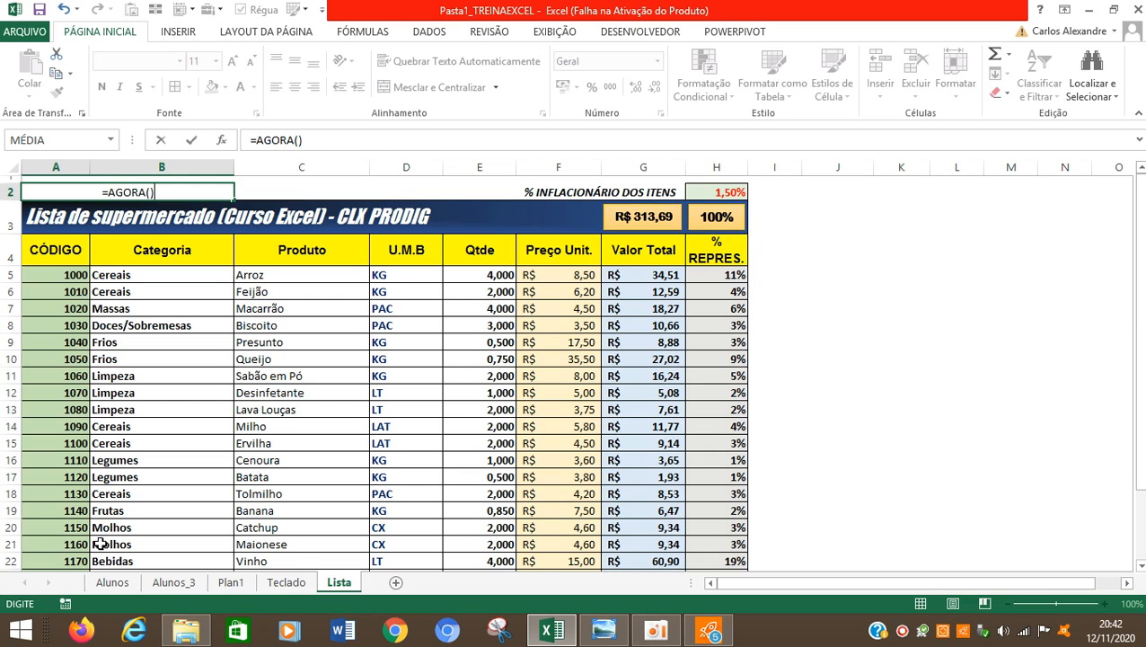
key("Return")
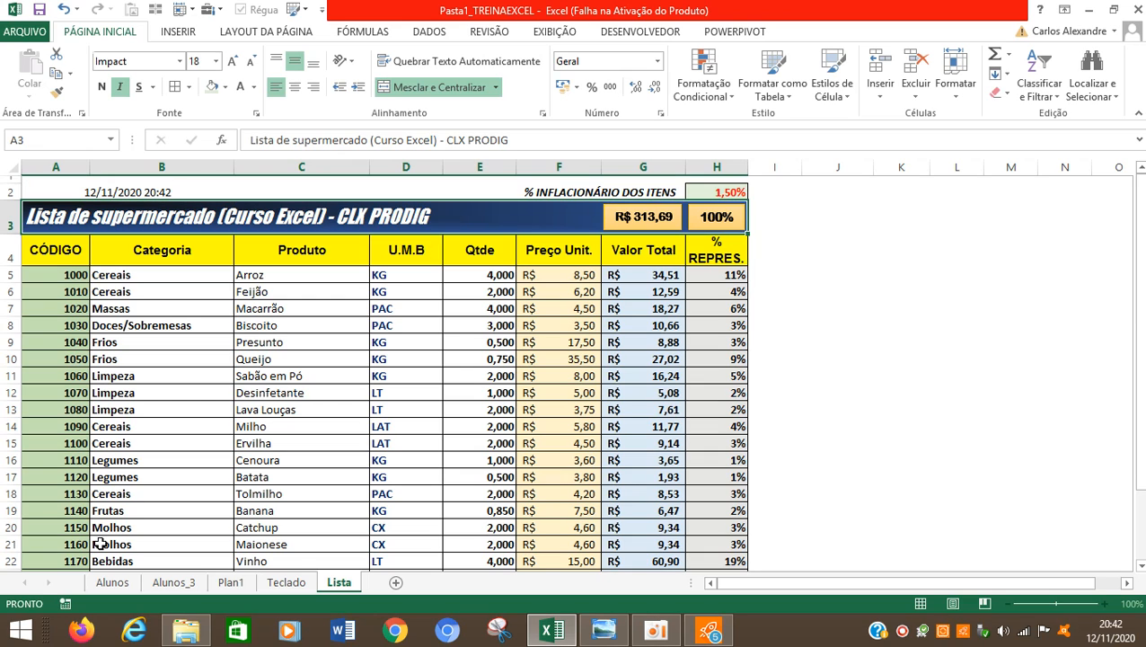
Format the date and time in A2 as bold Arial Unicode MS in the standard dark blue font colour
key("Up")
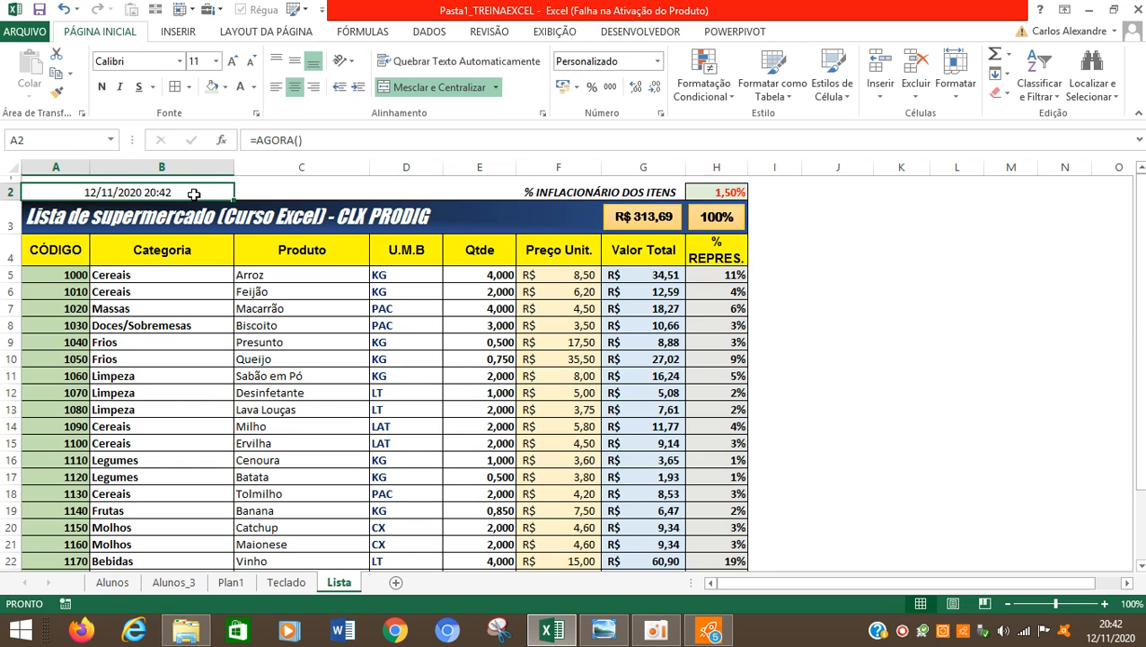
left_click(103, 88)
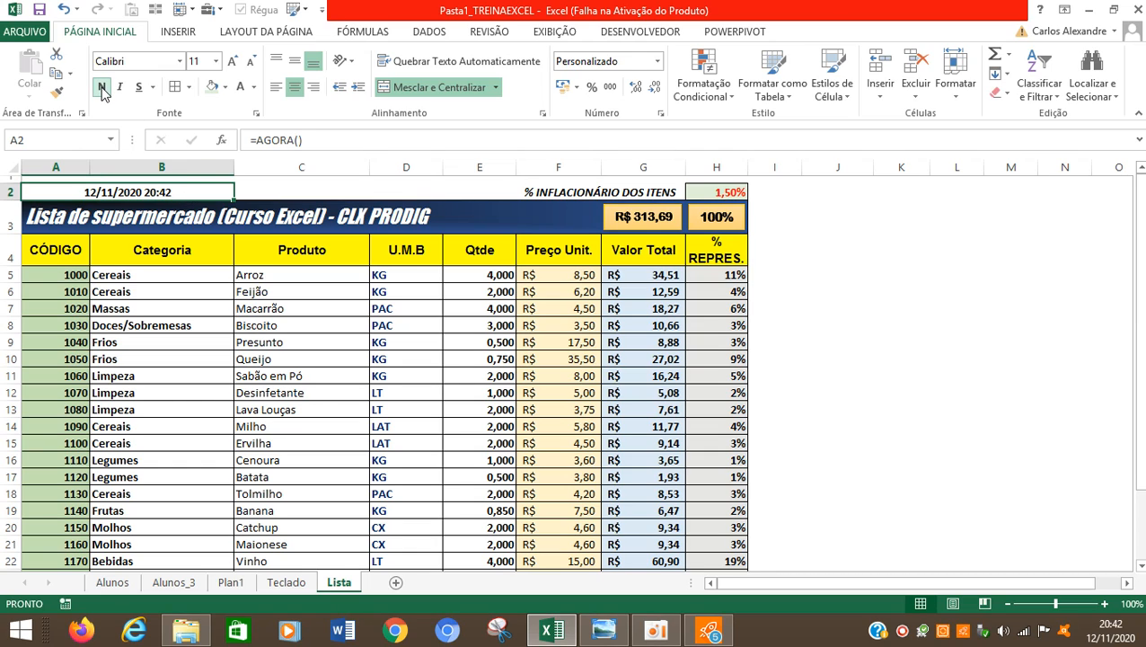
left_click(179, 61)
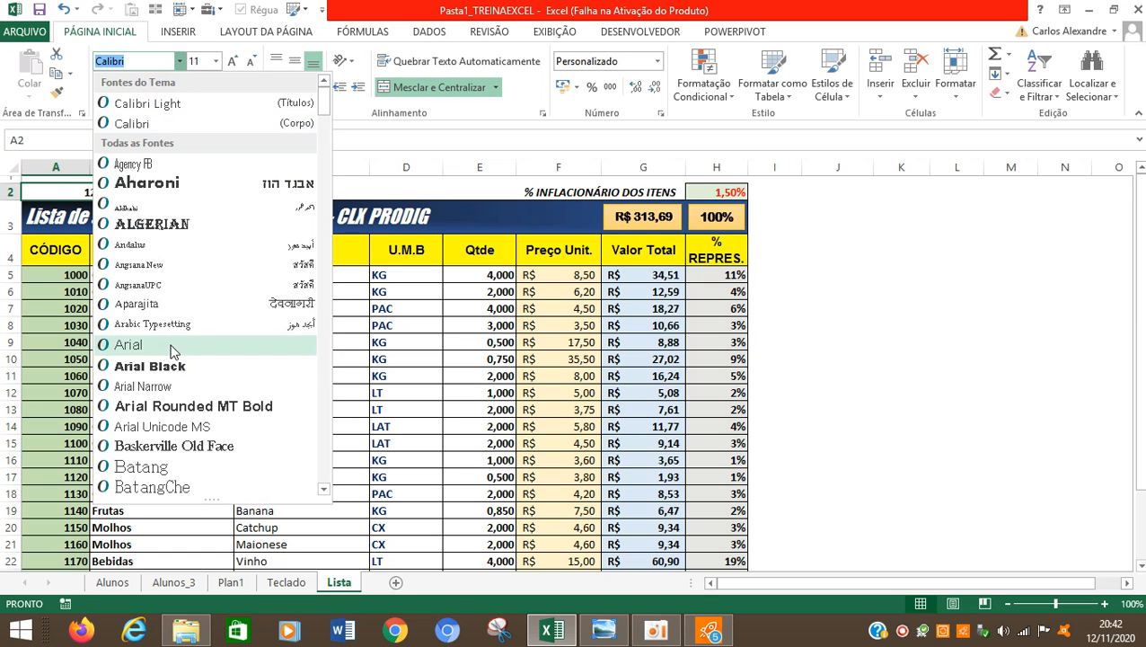
left_click(162, 425)
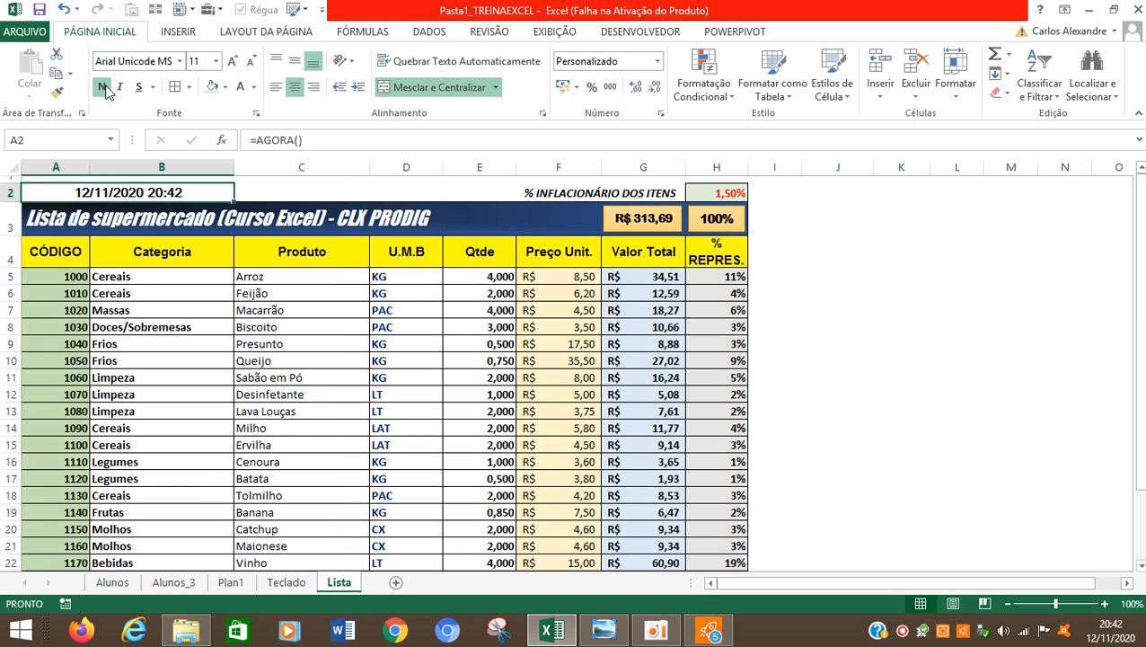
left_click(254, 87)
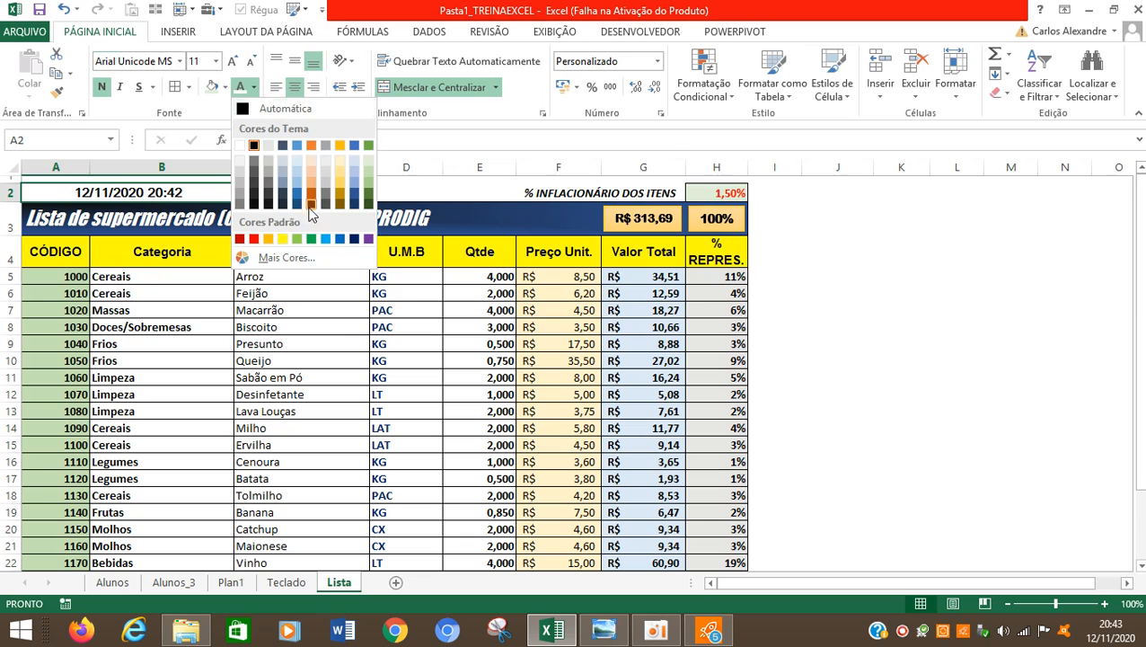
left_click(354, 239)
left_click(220, 308)
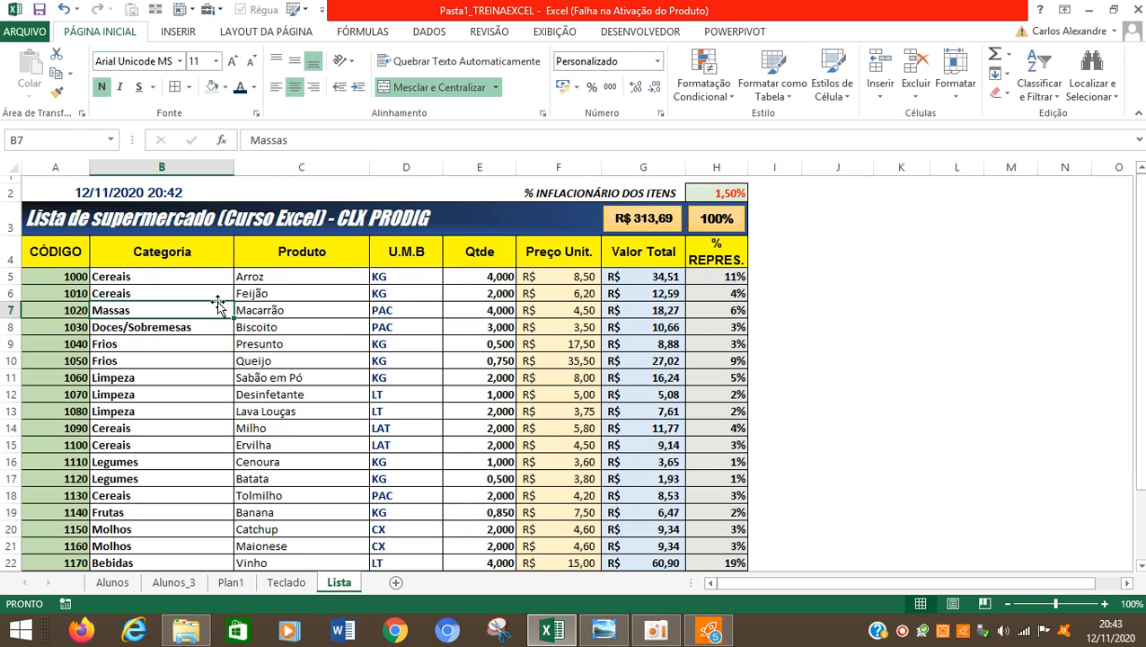
Re-enter the =AGORA() formula in A2 to refresh its date and time
left_click(179, 190)
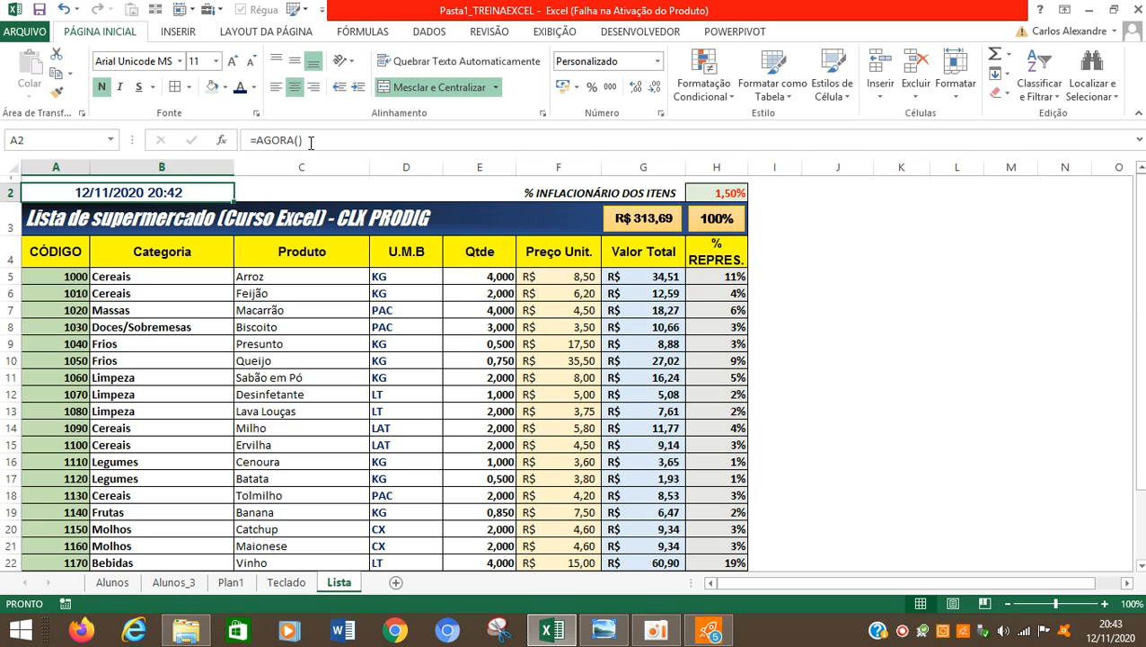
left_click(310, 141)
key("Return")
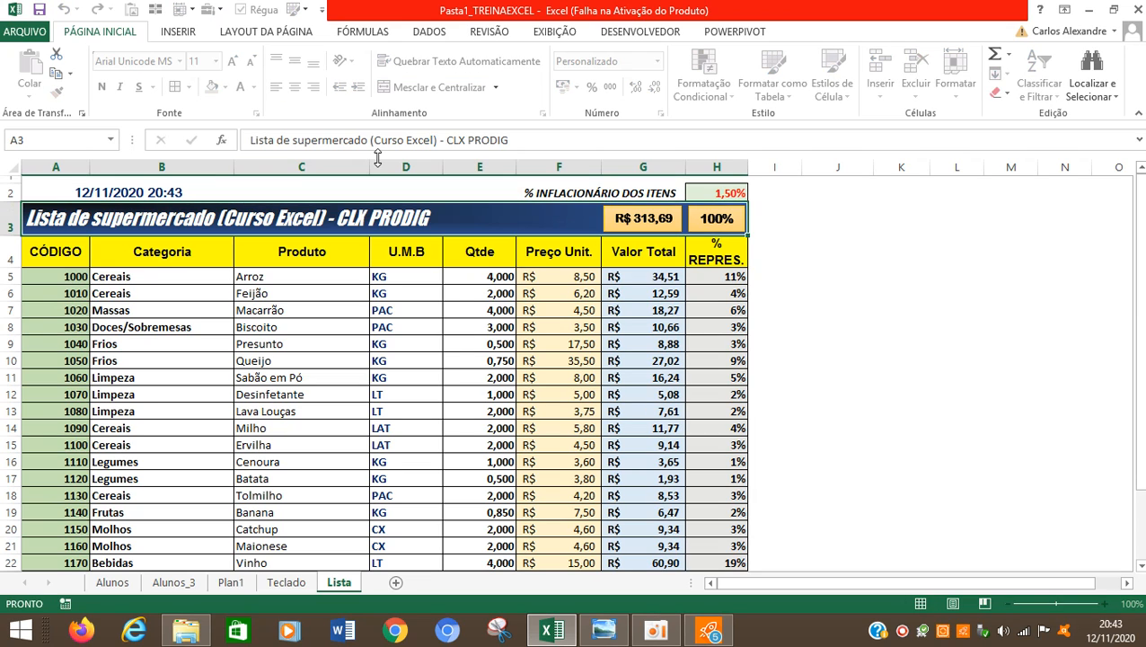
key("Up")
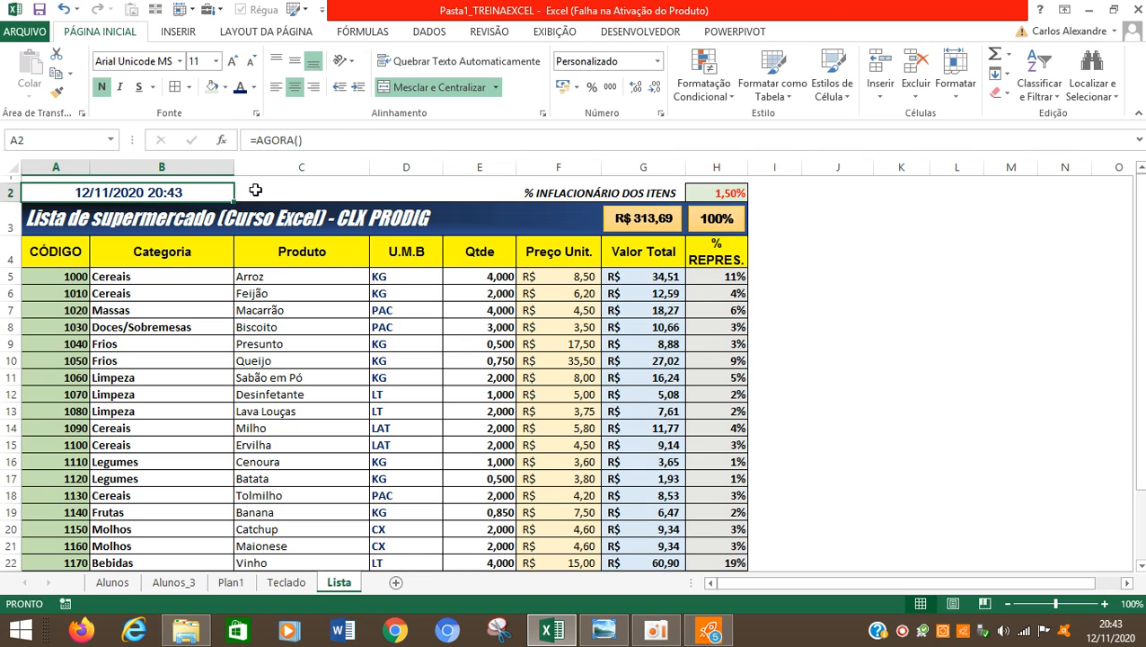
left_click(203, 218)
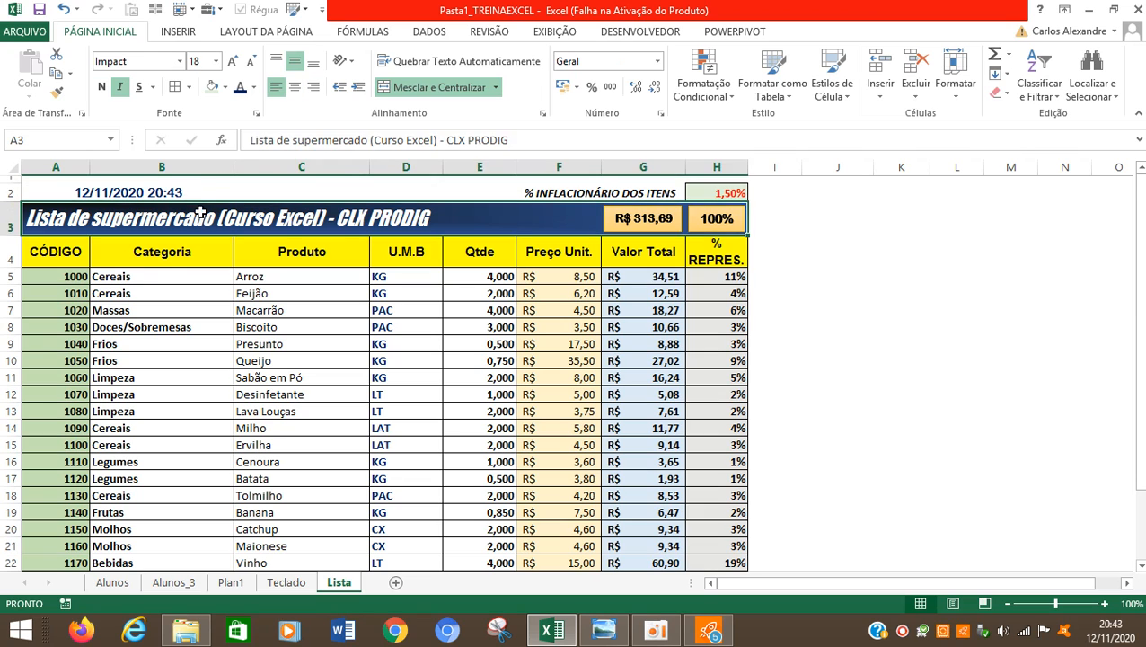
left_click(202, 189)
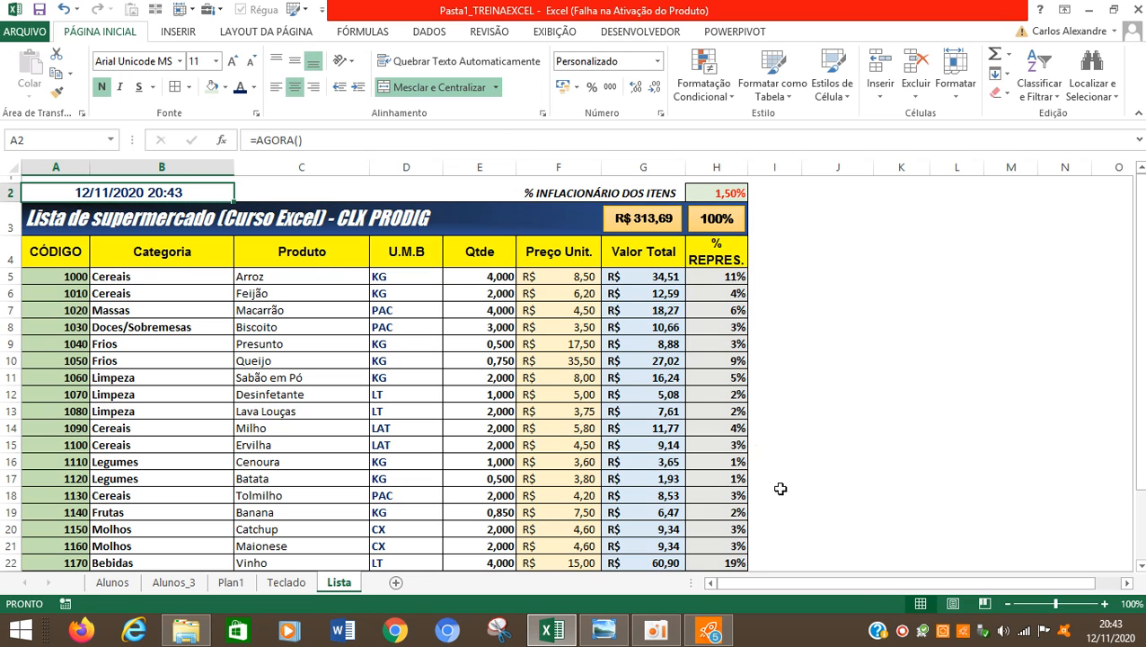
left_click(902, 630)
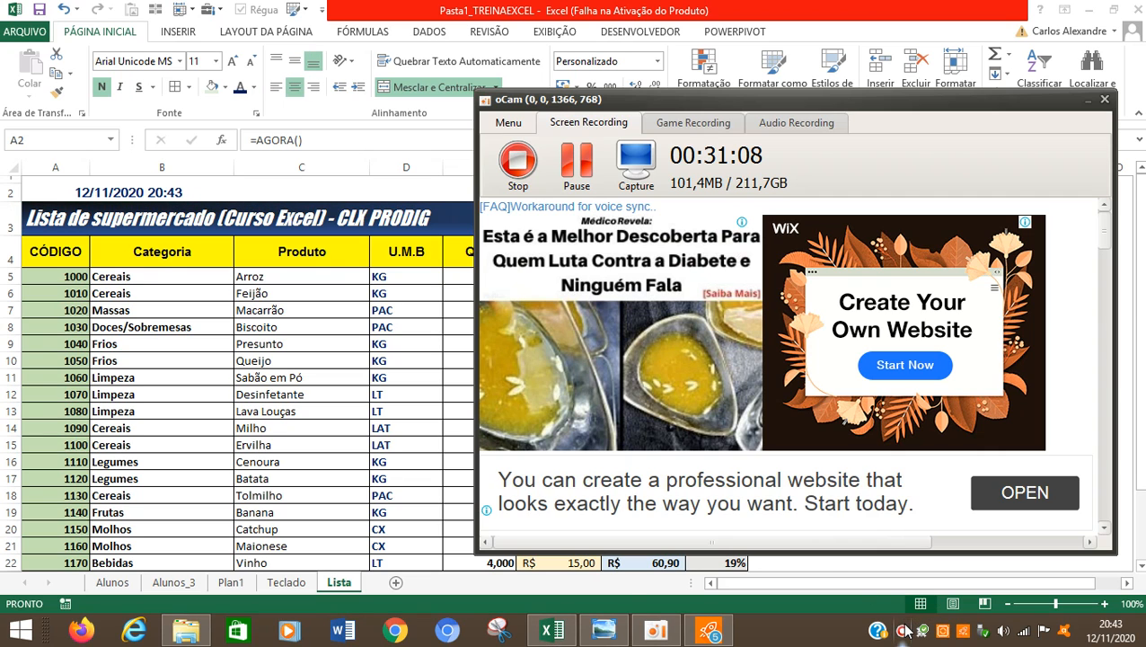
left_click(400, 275)
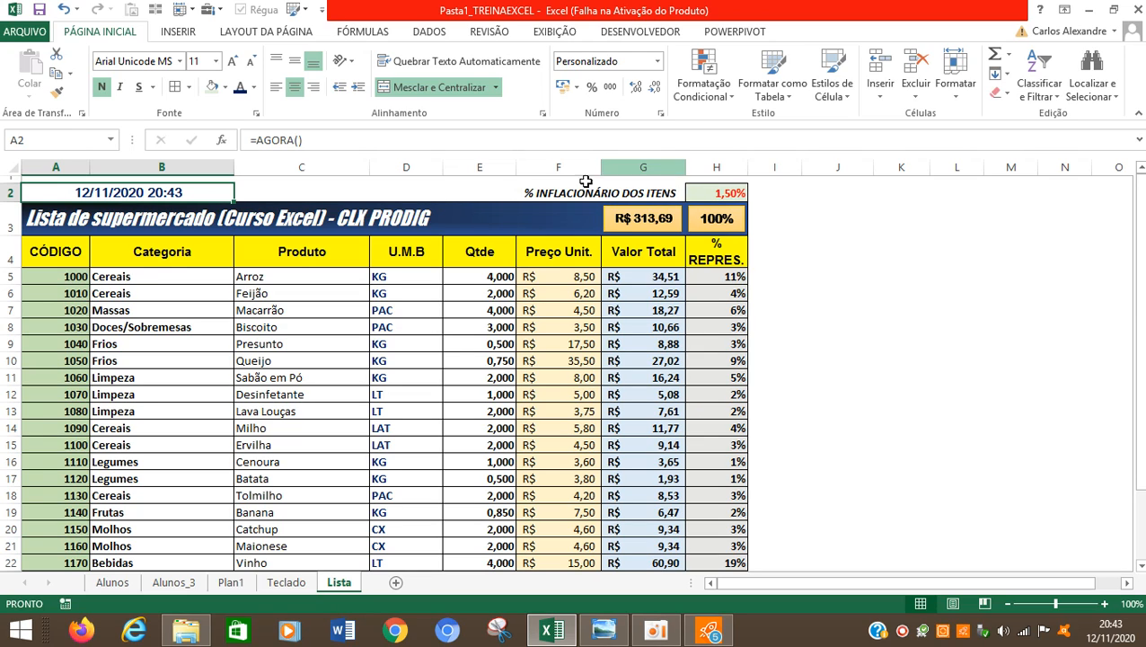
Examine the list's Valor Total and % REPRES. formulas, the inflation percentage in H2 and the total in G25
left_click_drag(67, 254, 687, 458)
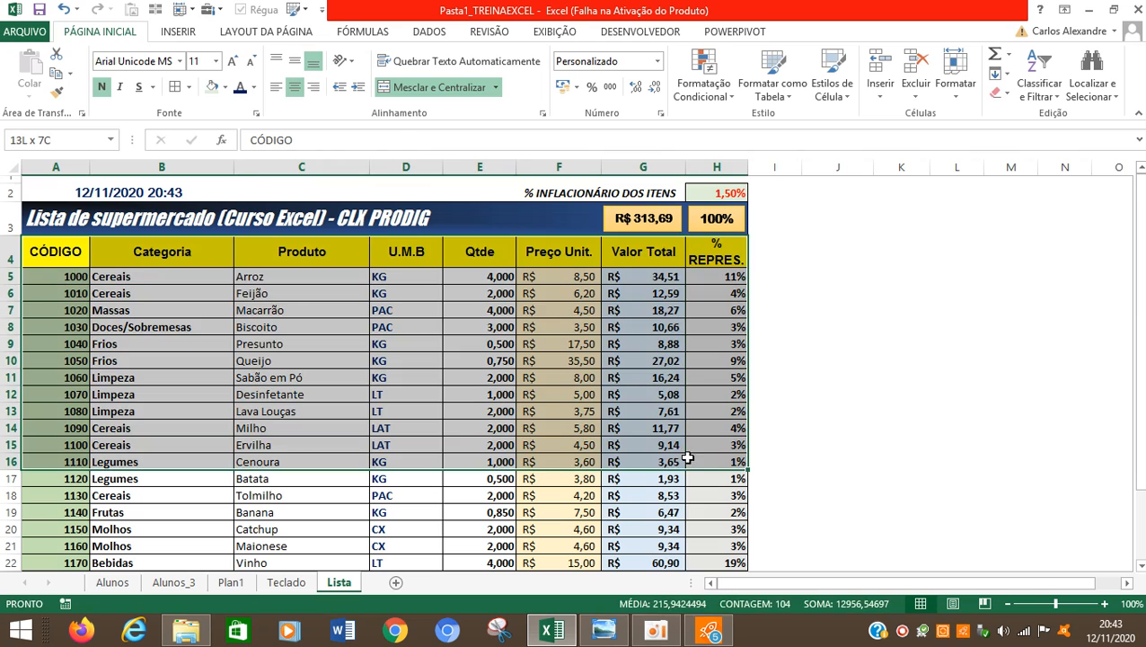
left_click(652, 275)
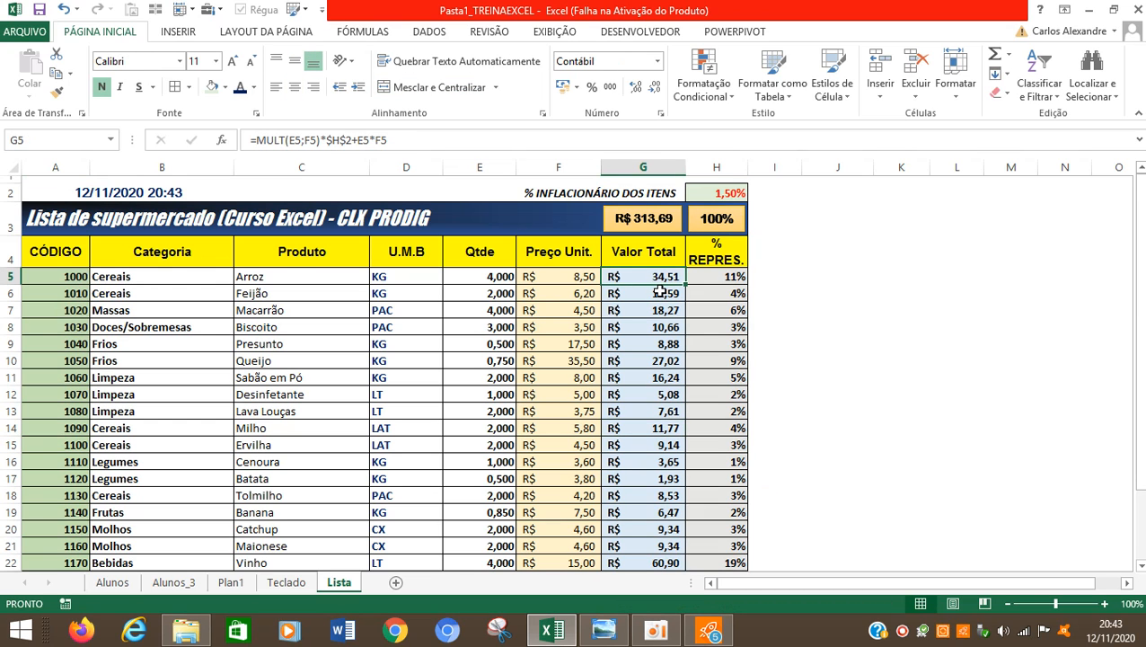
left_click(565, 332)
left_click(705, 193)
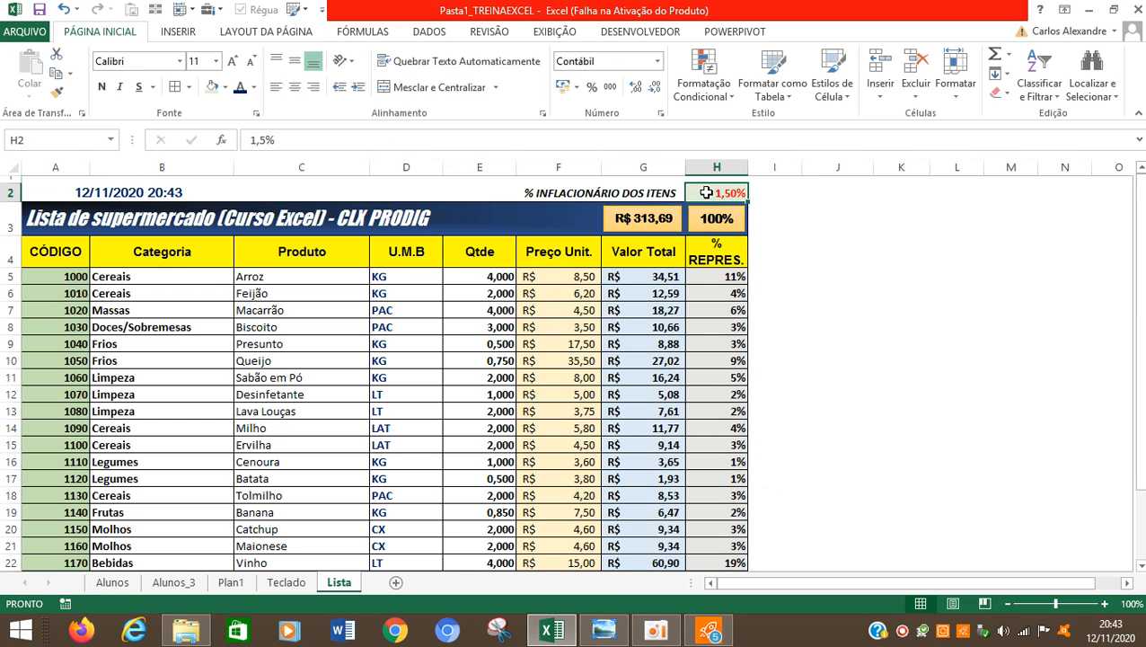
left_click(722, 292)
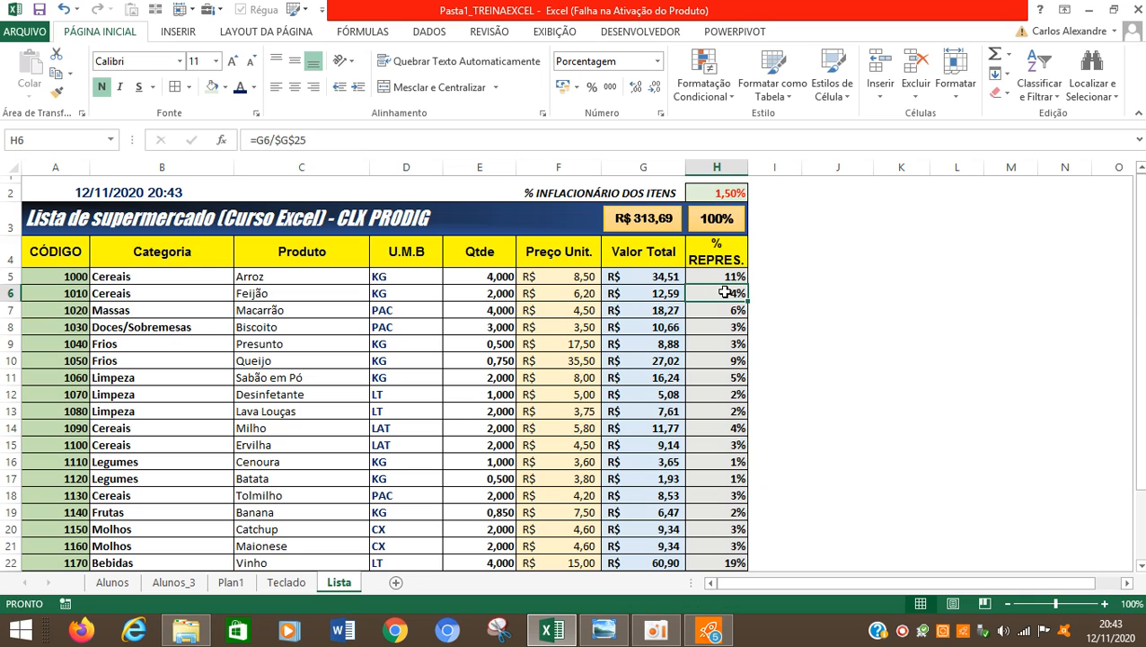
left_click(723, 276)
scroll(648, 442, "down", 2)
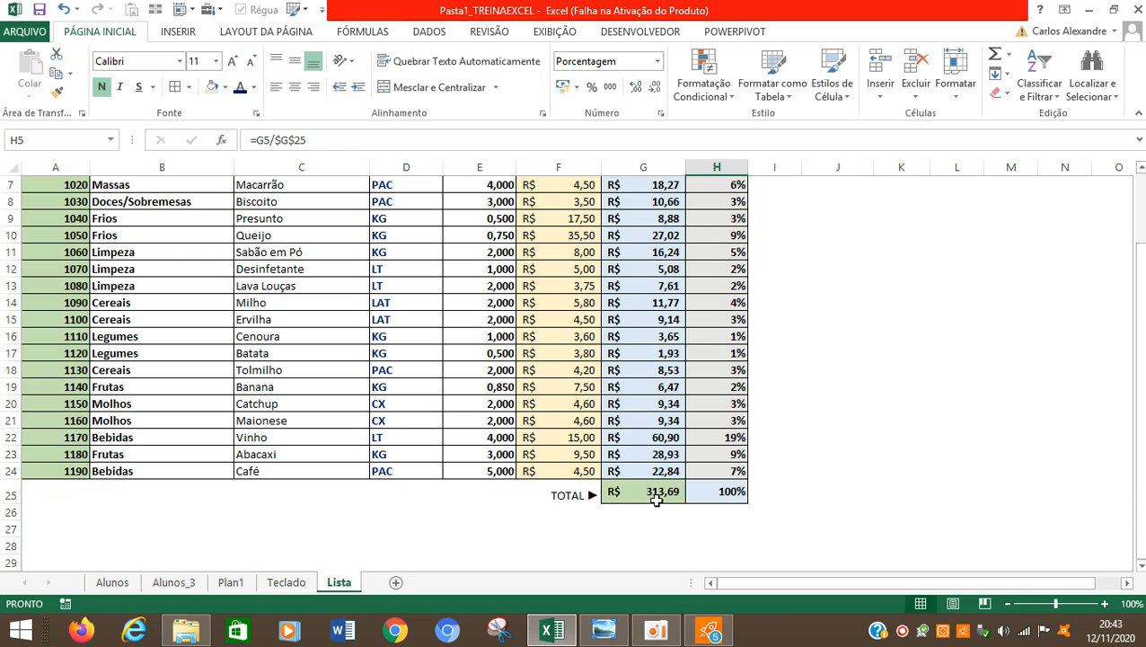
left_click(656, 495)
Centre the TOTAL label in F25 vertically and make it bold in dark blue
left_click(586, 495)
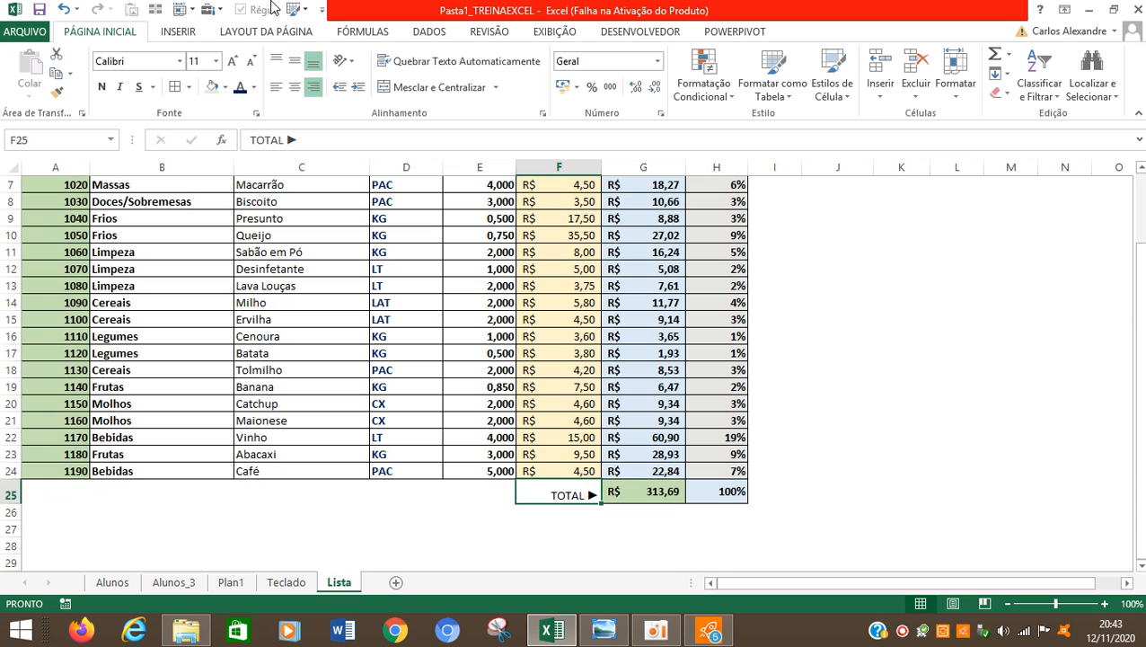
left_click(293, 61)
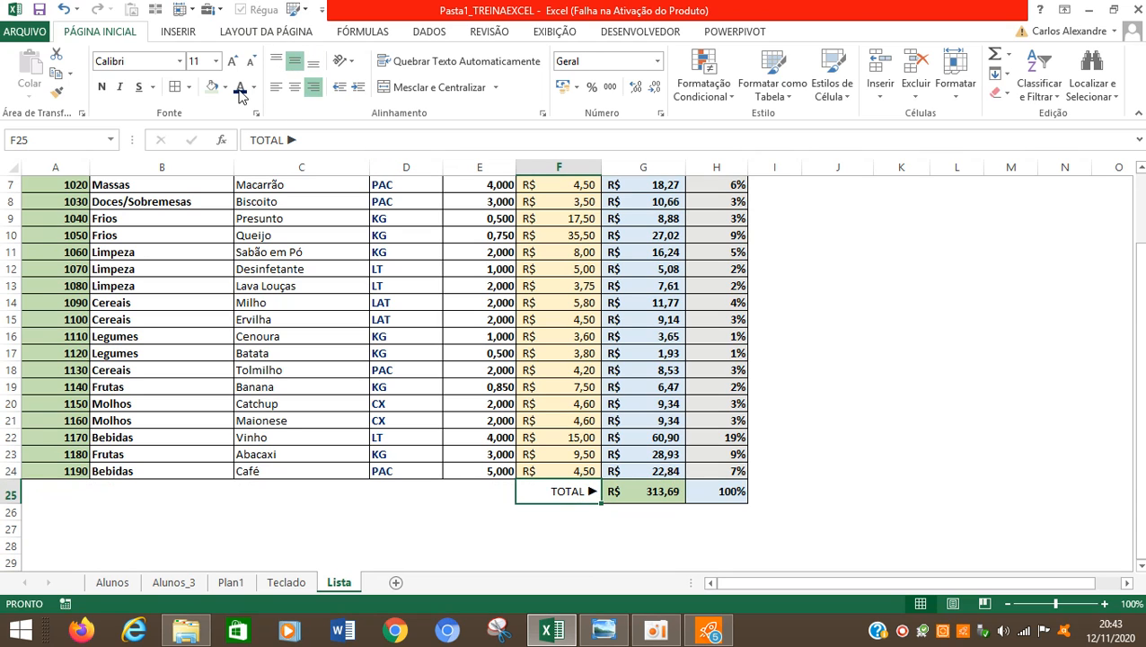
left_click(102, 86)
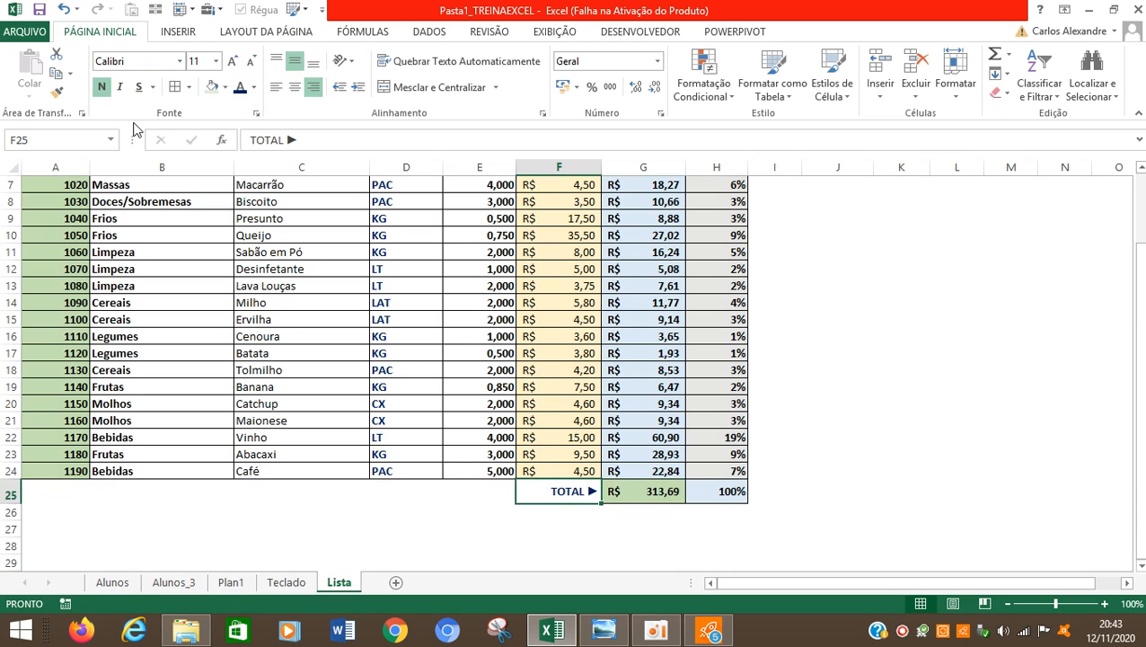
left_click(306, 350)
scroll(440, 342, "up", 2)
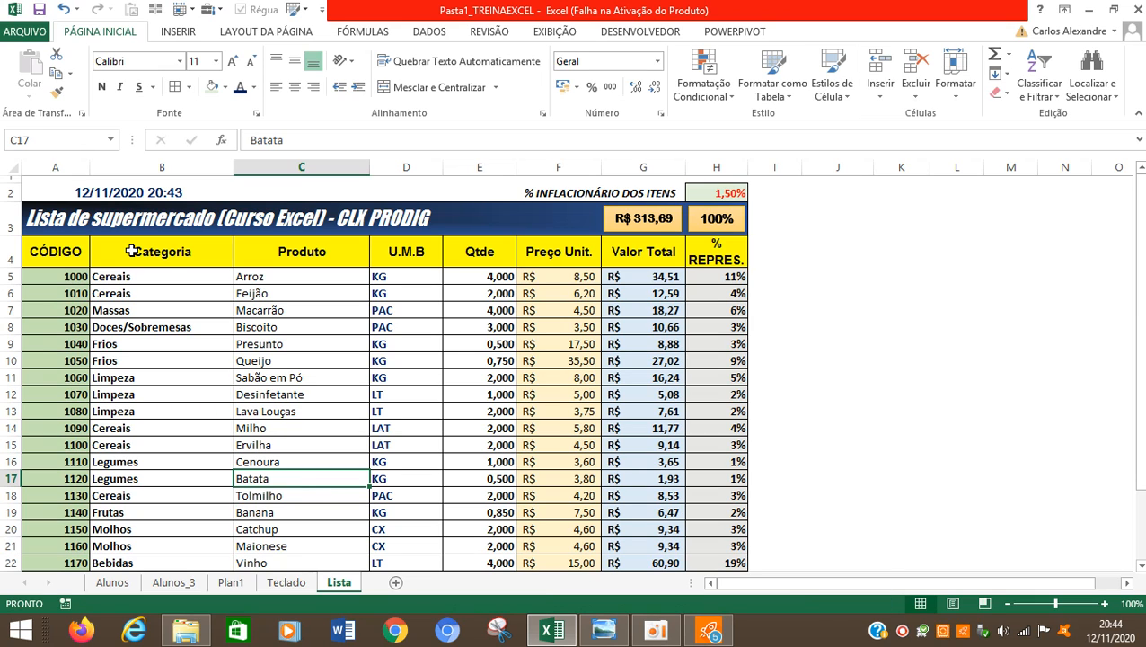
left_click(903, 631)
left_click(282, 253)
left_click(281, 253)
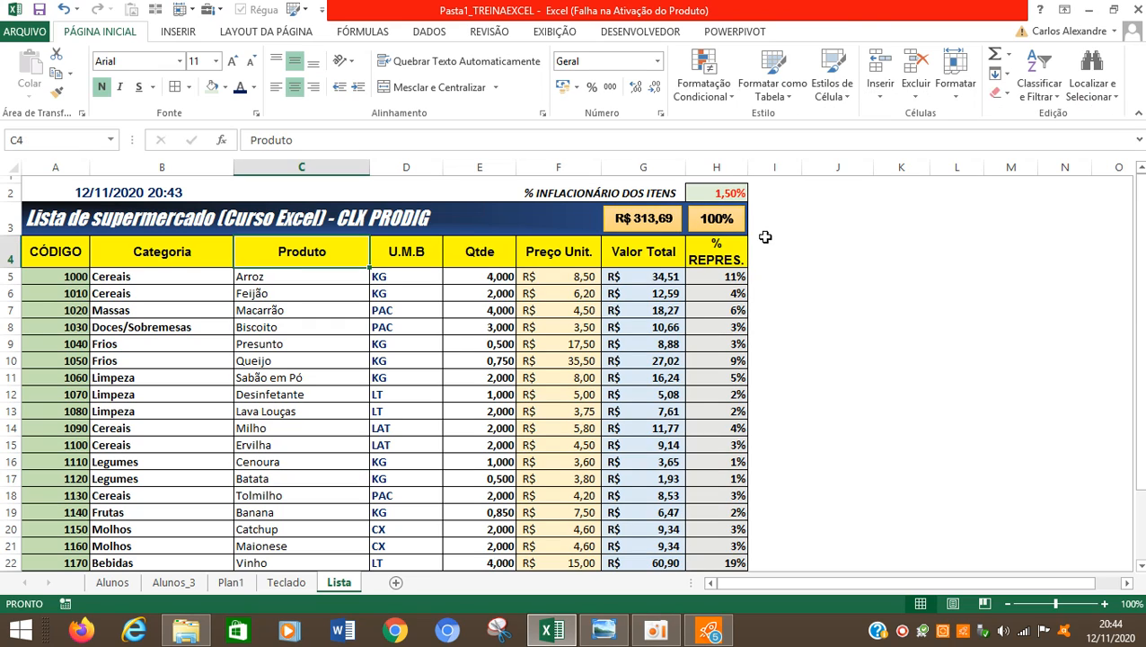
left_click(741, 195)
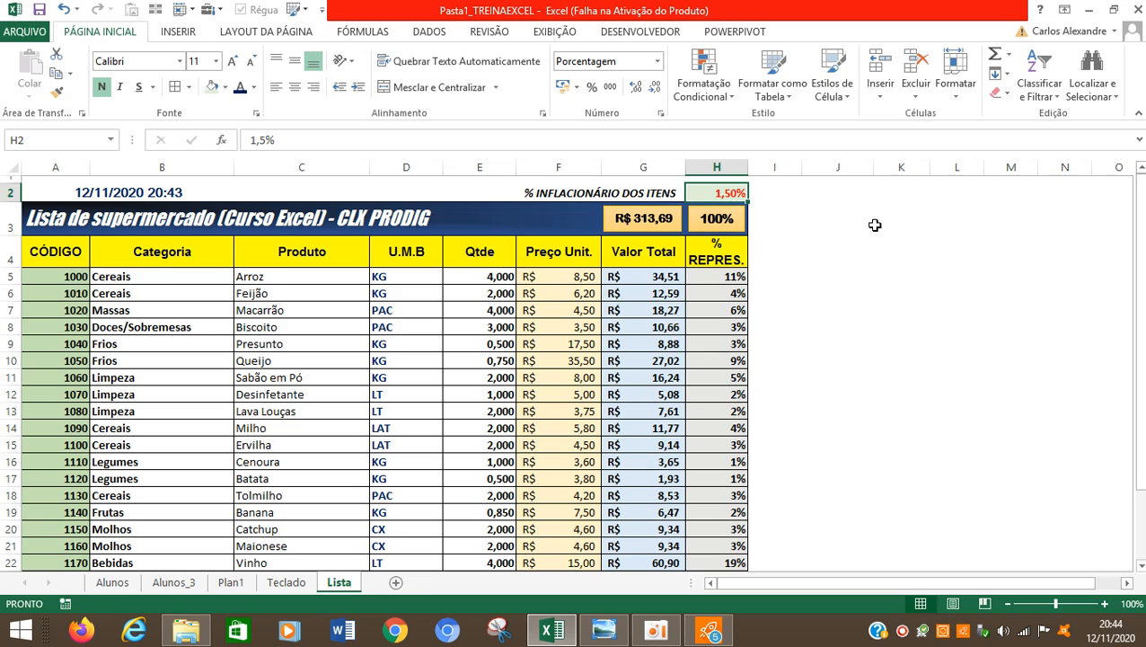
left_click(270, 222)
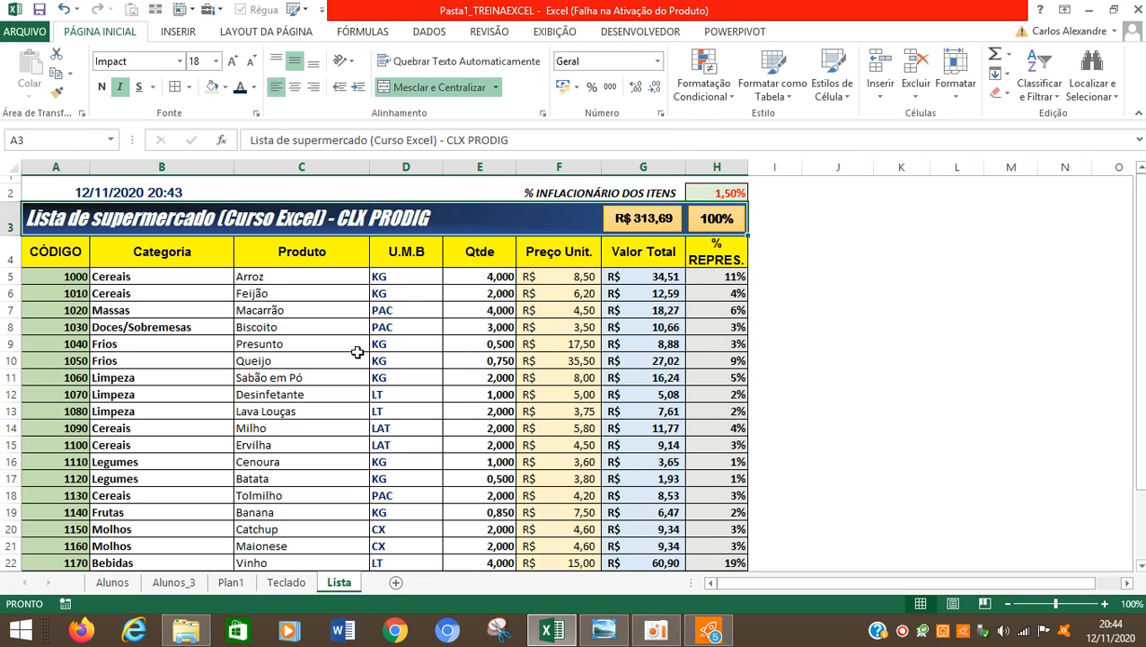
left_click_drag(54, 256, 726, 466)
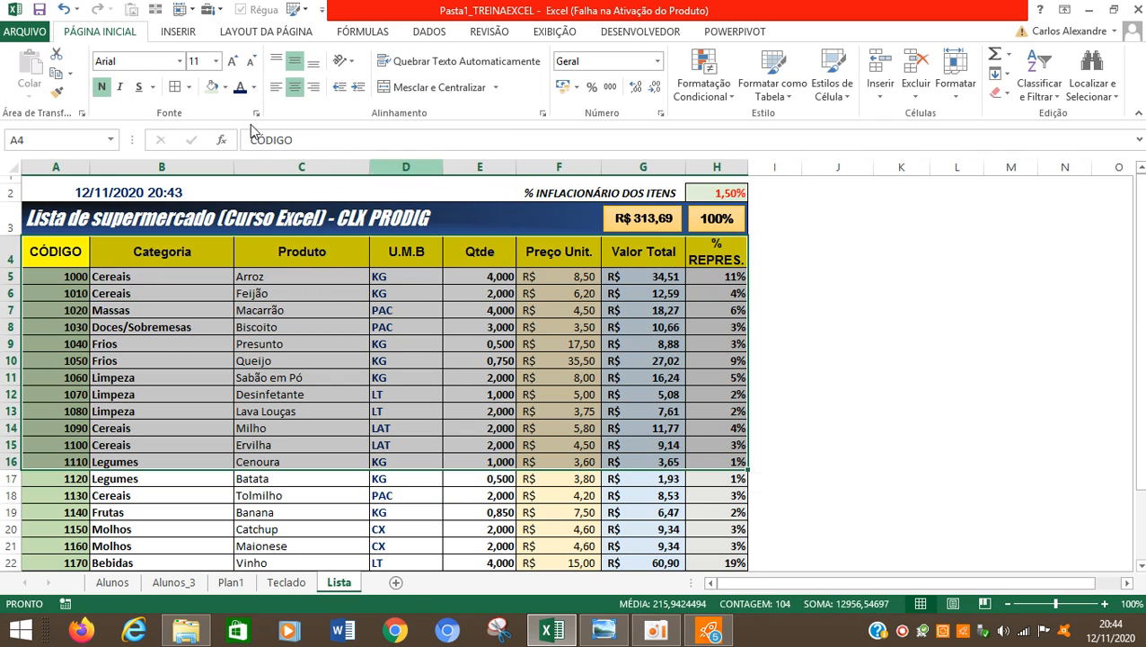
left_click(117, 308)
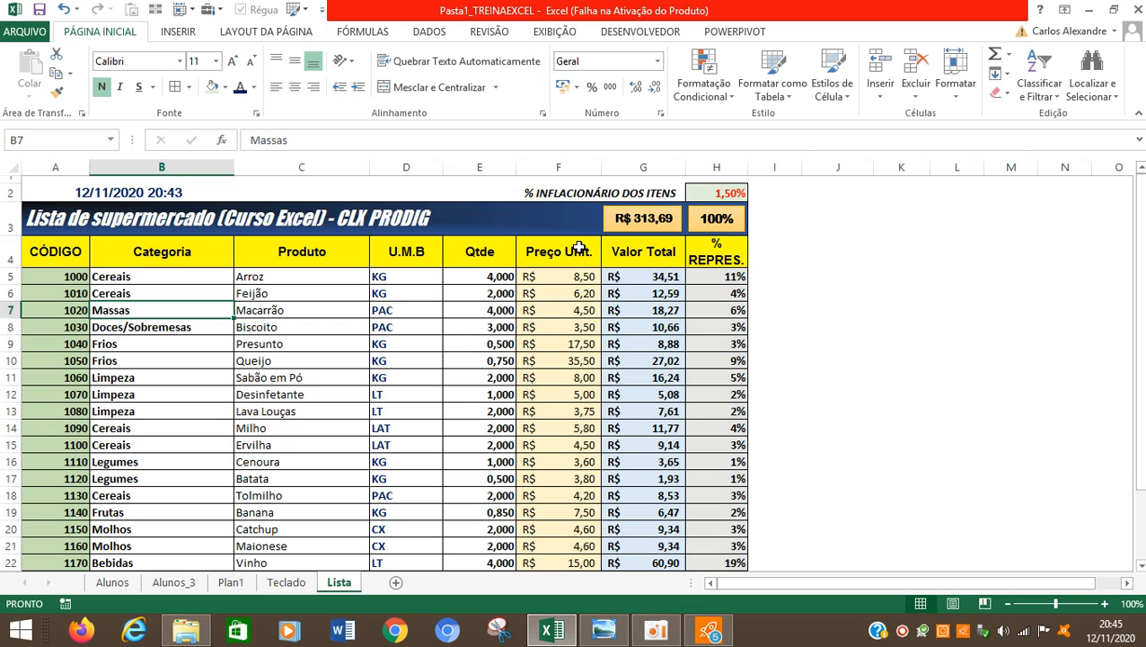
left_click_drag(49, 250, 724, 245)
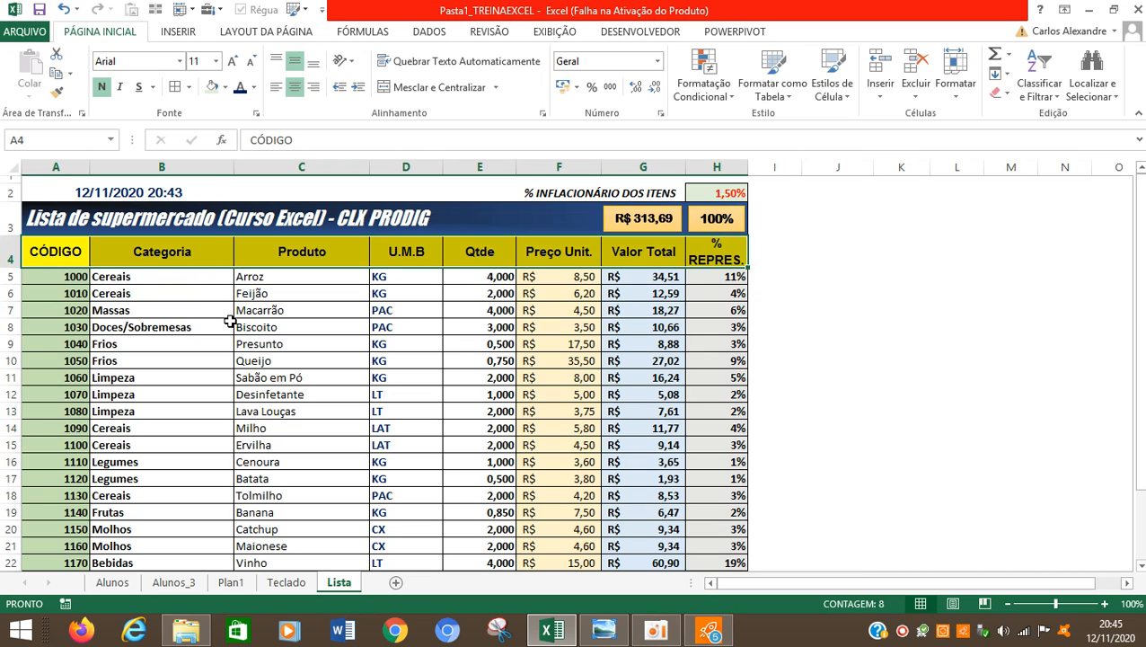
left_click(204, 308)
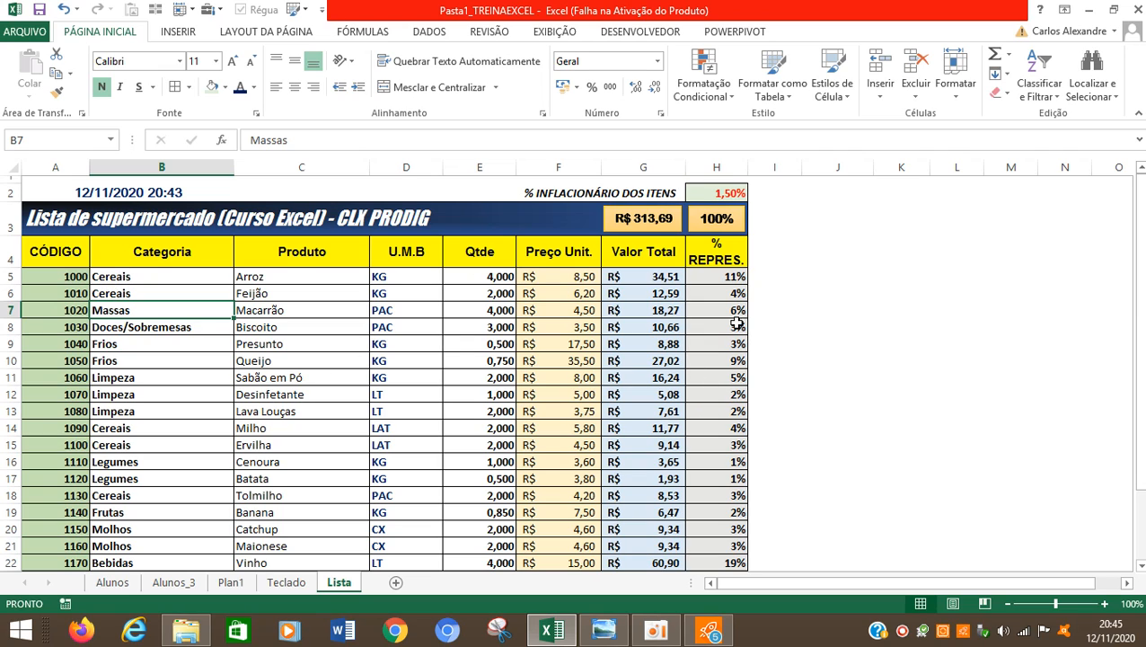
left_click(74, 220)
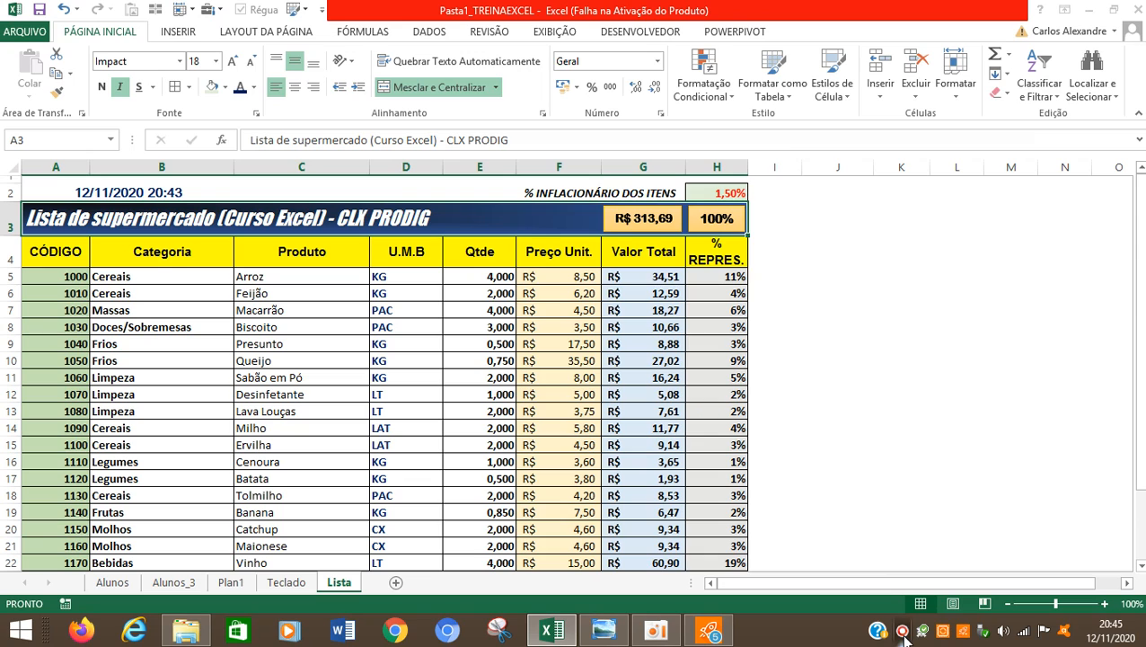
left_click(902, 631)
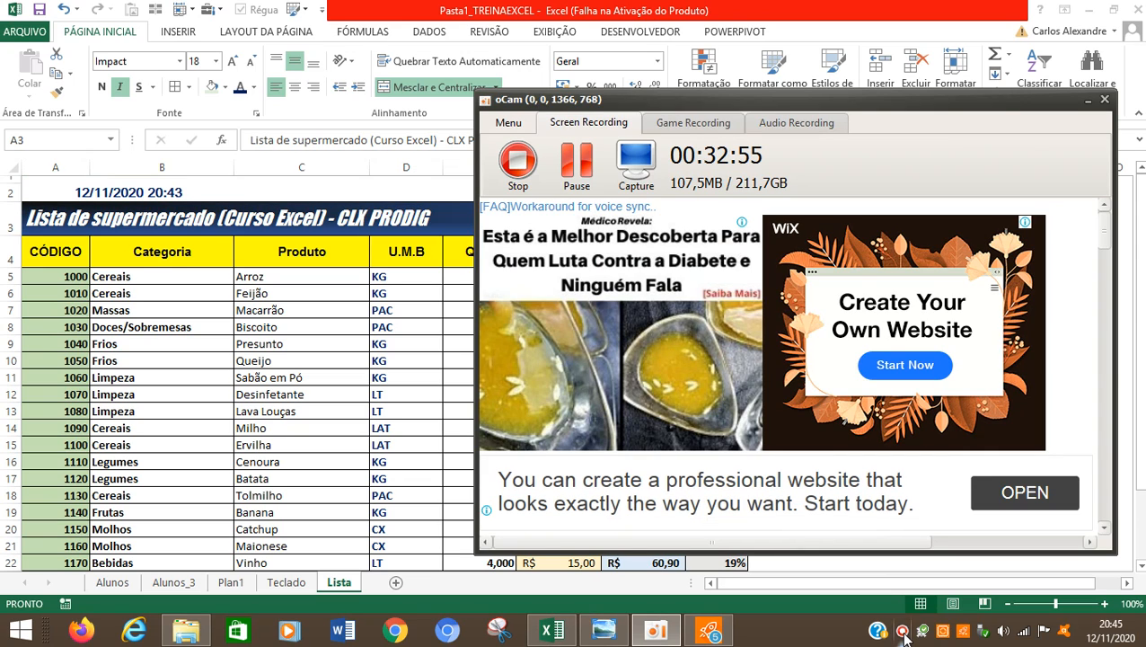